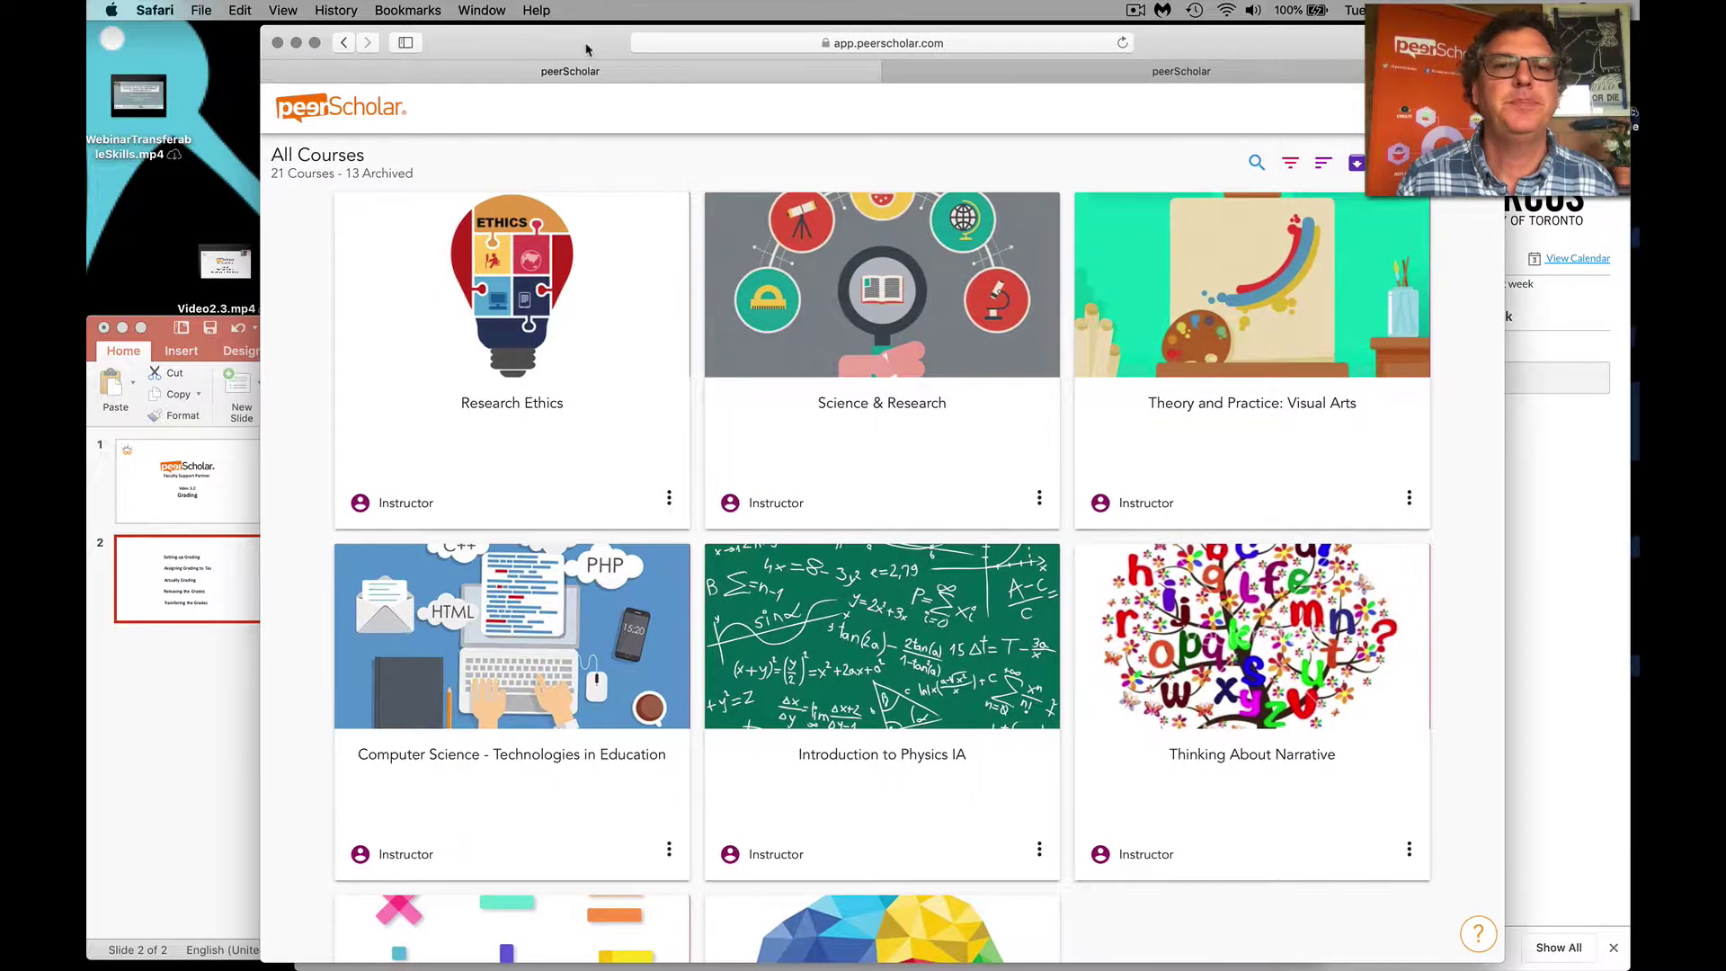
Open the Research Ethics course and the management page of the "Play That Funky Music - Guitar Teaching Demo" activity
{"action": "left_click", "coordinate": [507, 322]}
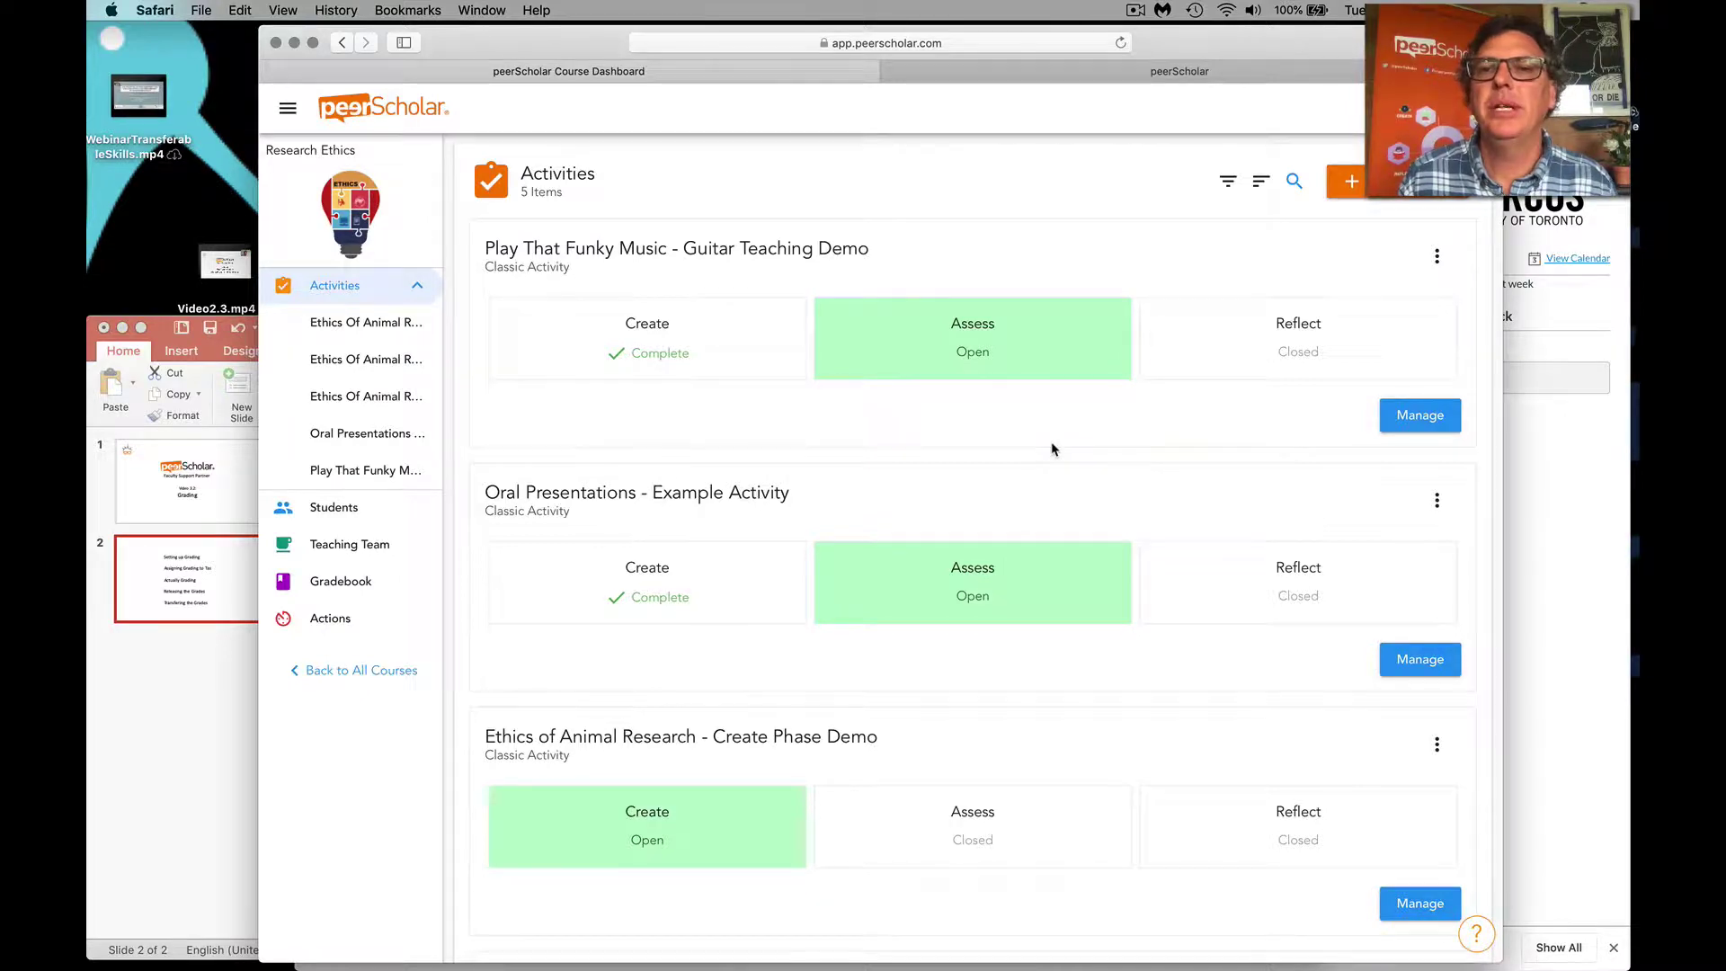
{"action": "scroll", "coordinate": [1052, 447], "scroll_direction": "down", "scroll_amount": 2}
{"action": "scroll", "coordinate": [1052, 447], "scroll_direction": "up", "scroll_amount": 2}
{"action": "scroll", "coordinate": [1052, 447], "scroll_direction": "down", "scroll_amount": 5}
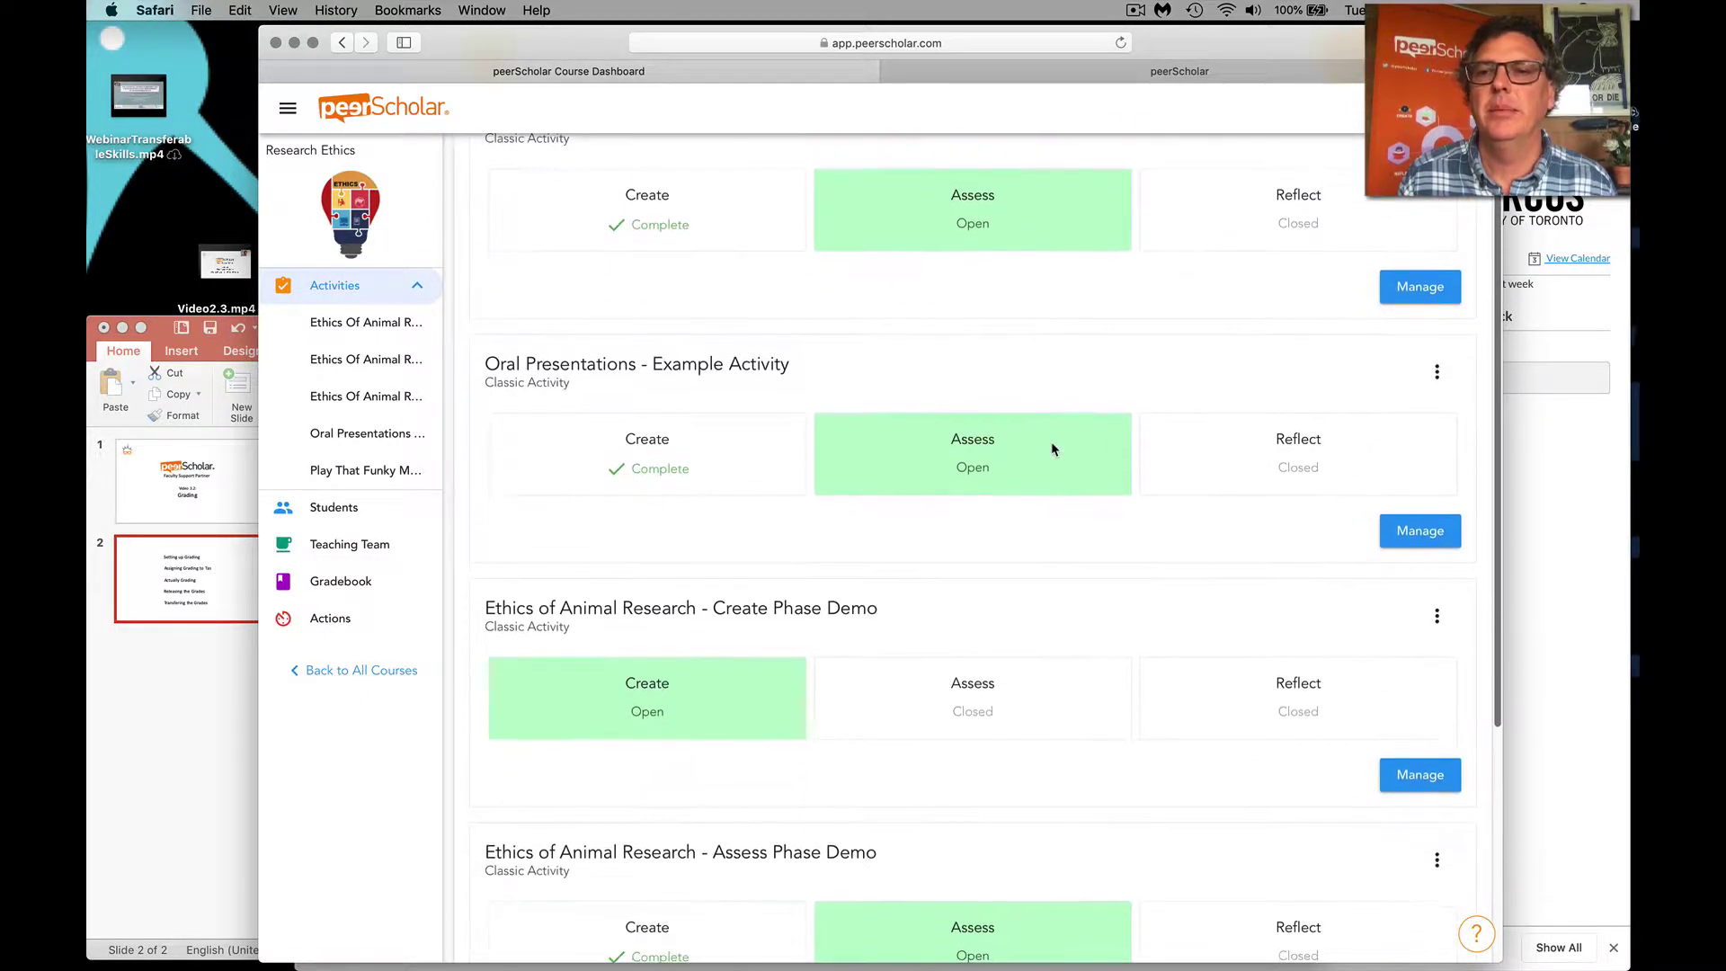
{"action": "scroll", "coordinate": [1052, 447], "scroll_direction": "down", "scroll_amount": 5}
{"action": "scroll", "coordinate": [1052, 447], "scroll_direction": "up", "scroll_amount": 10}
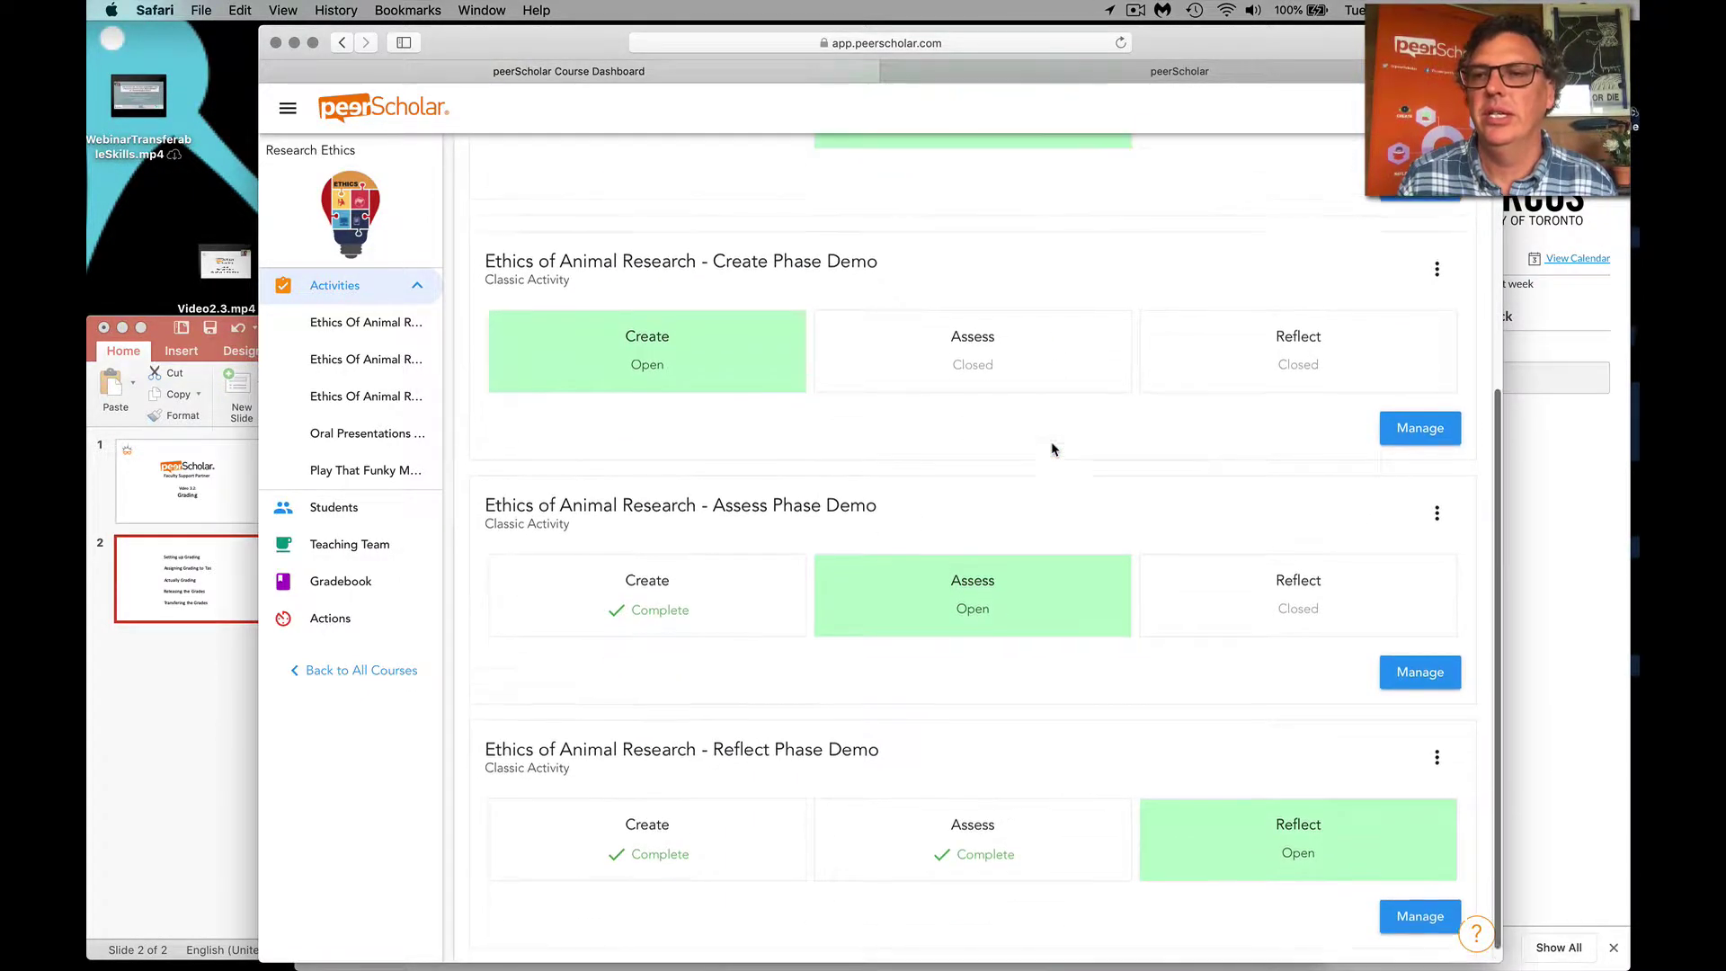
{"action": "left_click", "coordinate": [1386, 417]}
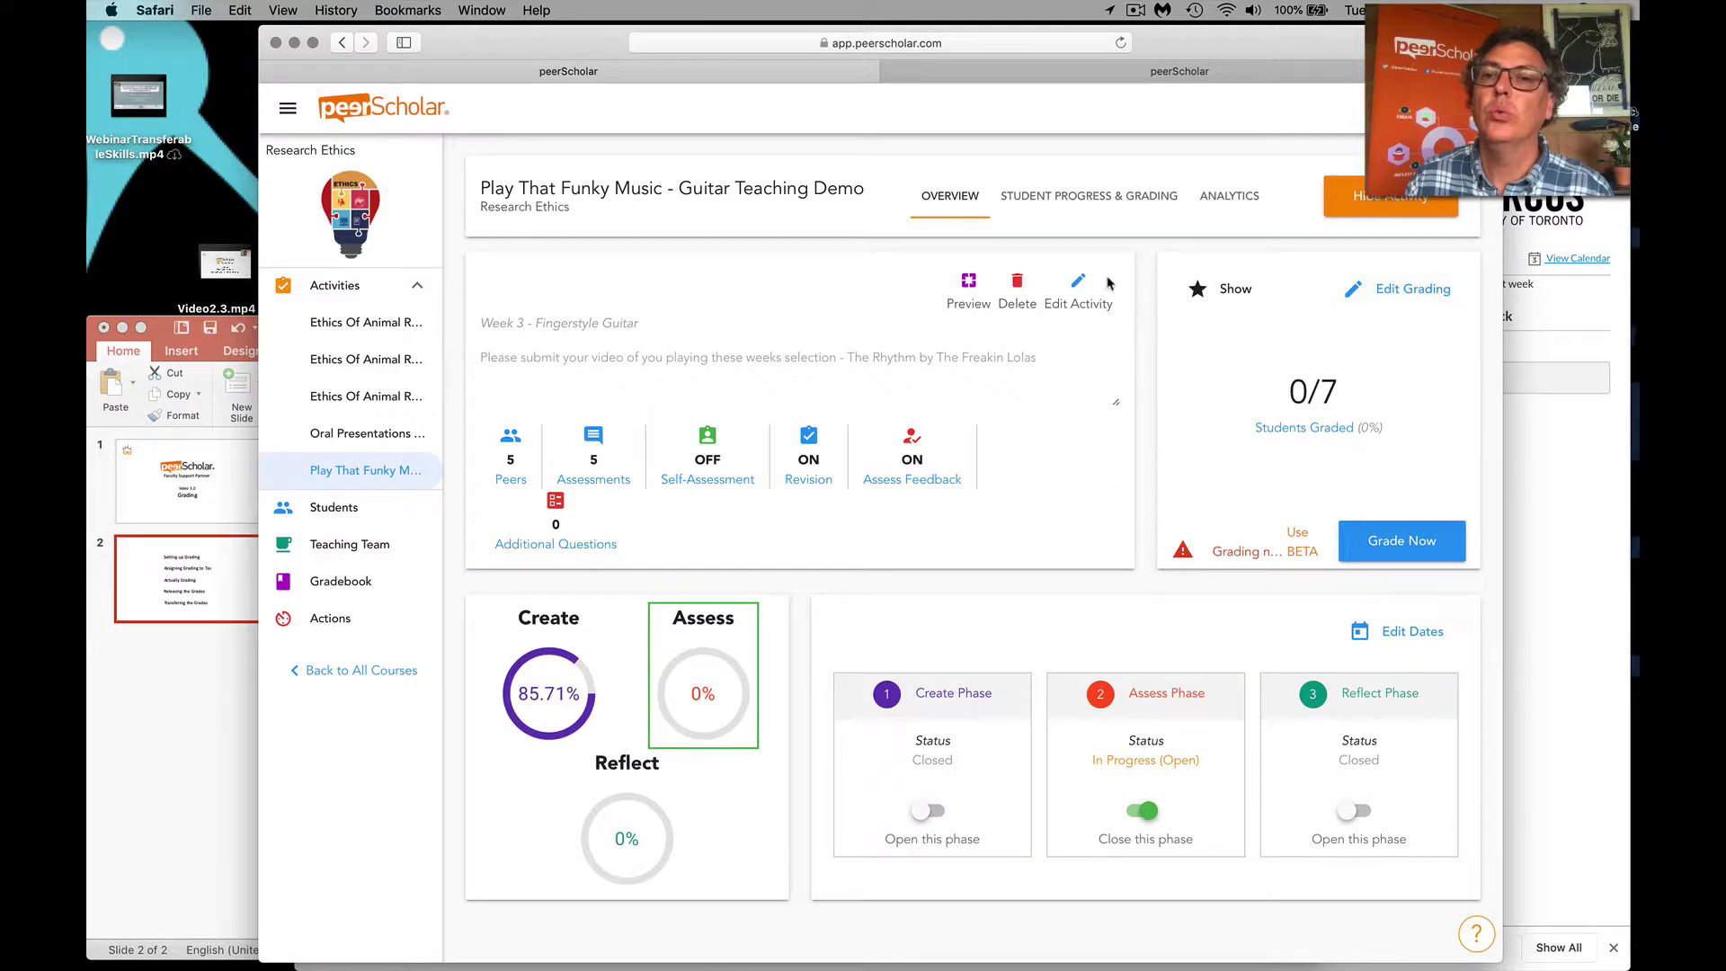
Review the date and grading setup stages in the activity's editor, and return to the activity overview
{"action": "left_click", "coordinate": [1076, 283]}
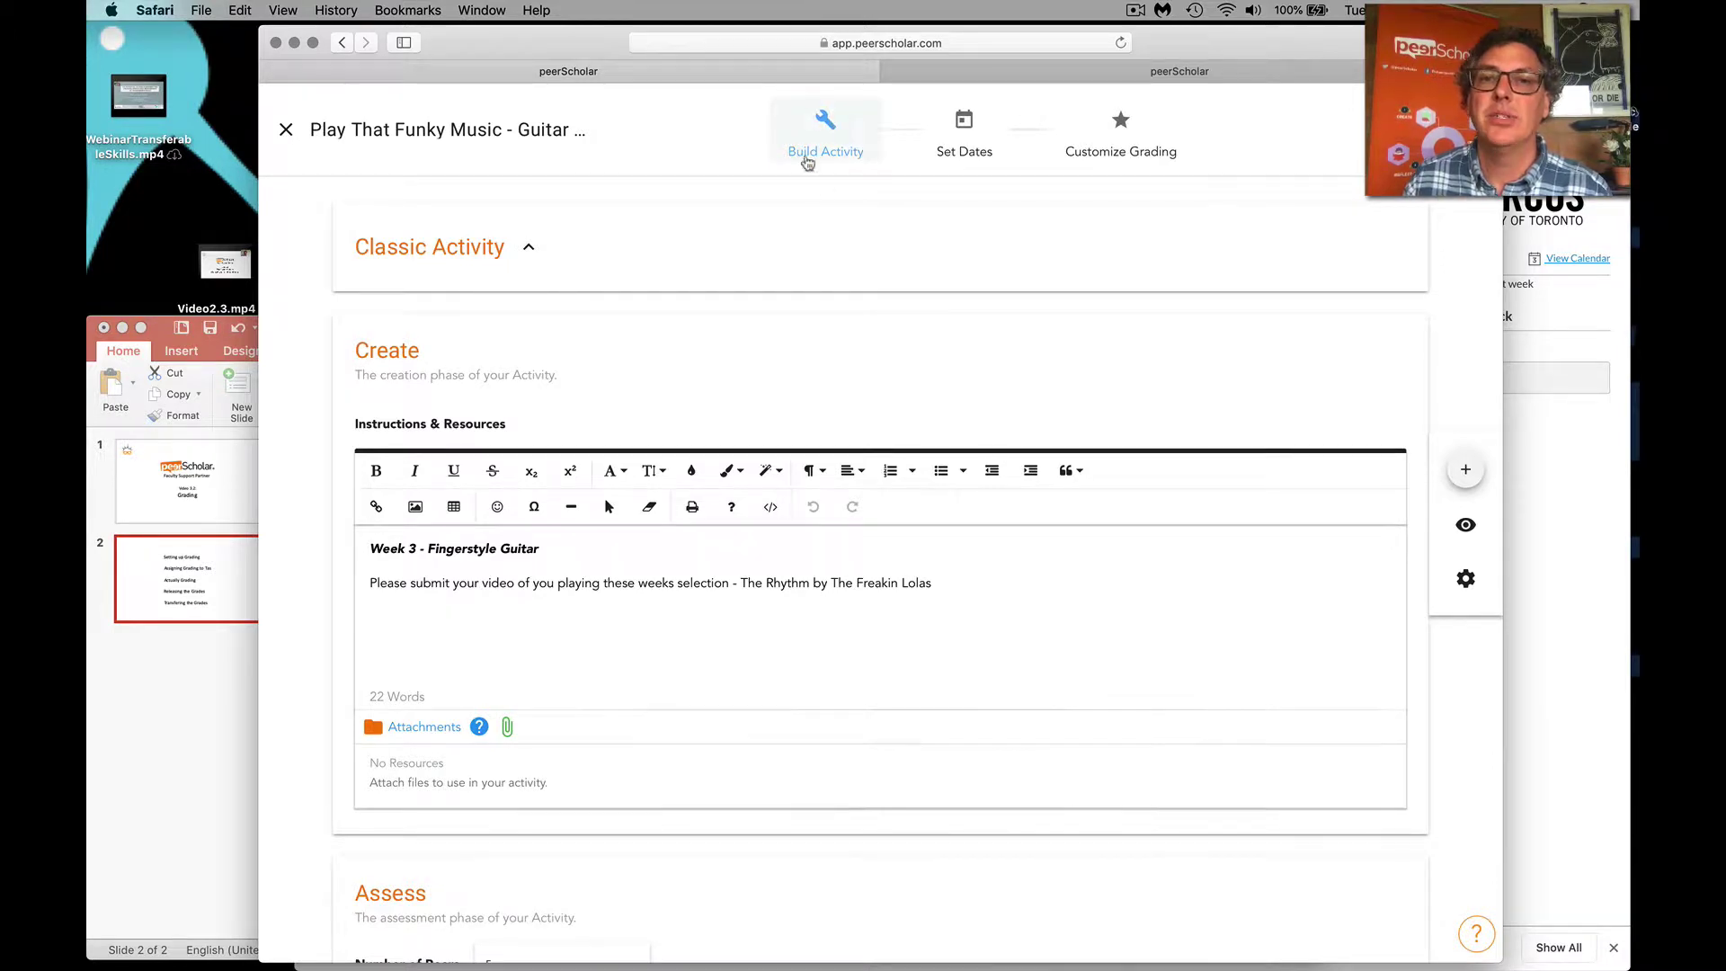
{"action": "left_click", "coordinate": [980, 126]}
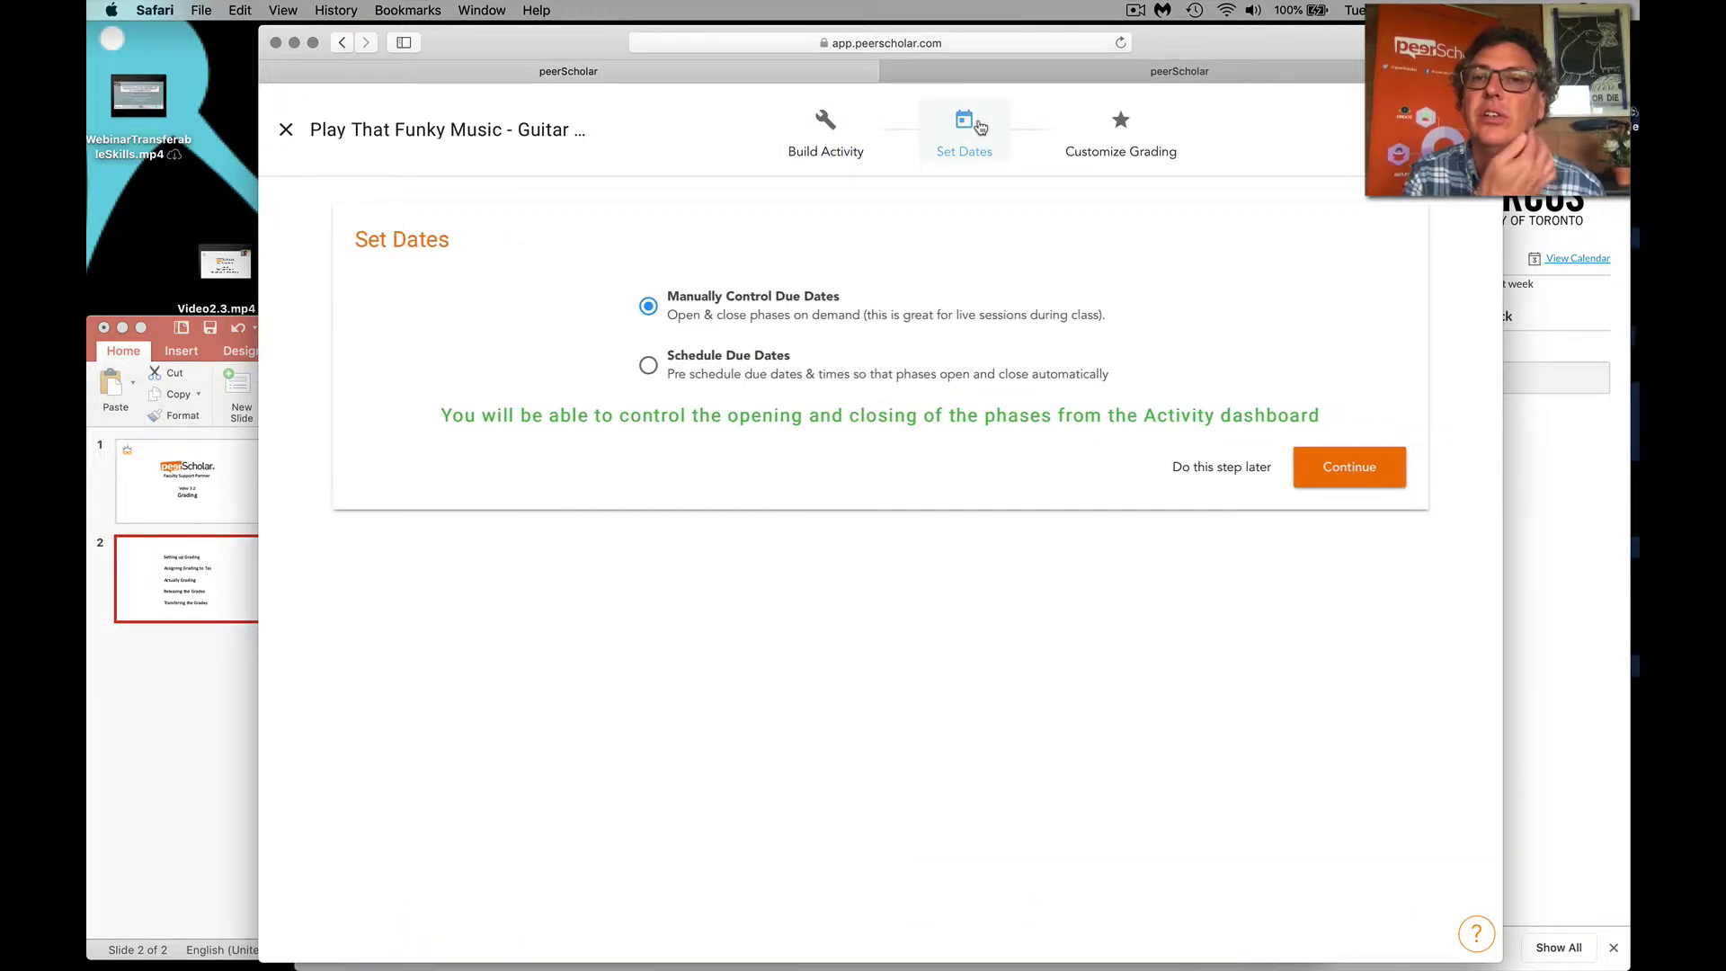
{"action": "left_click", "coordinate": [1122, 128]}
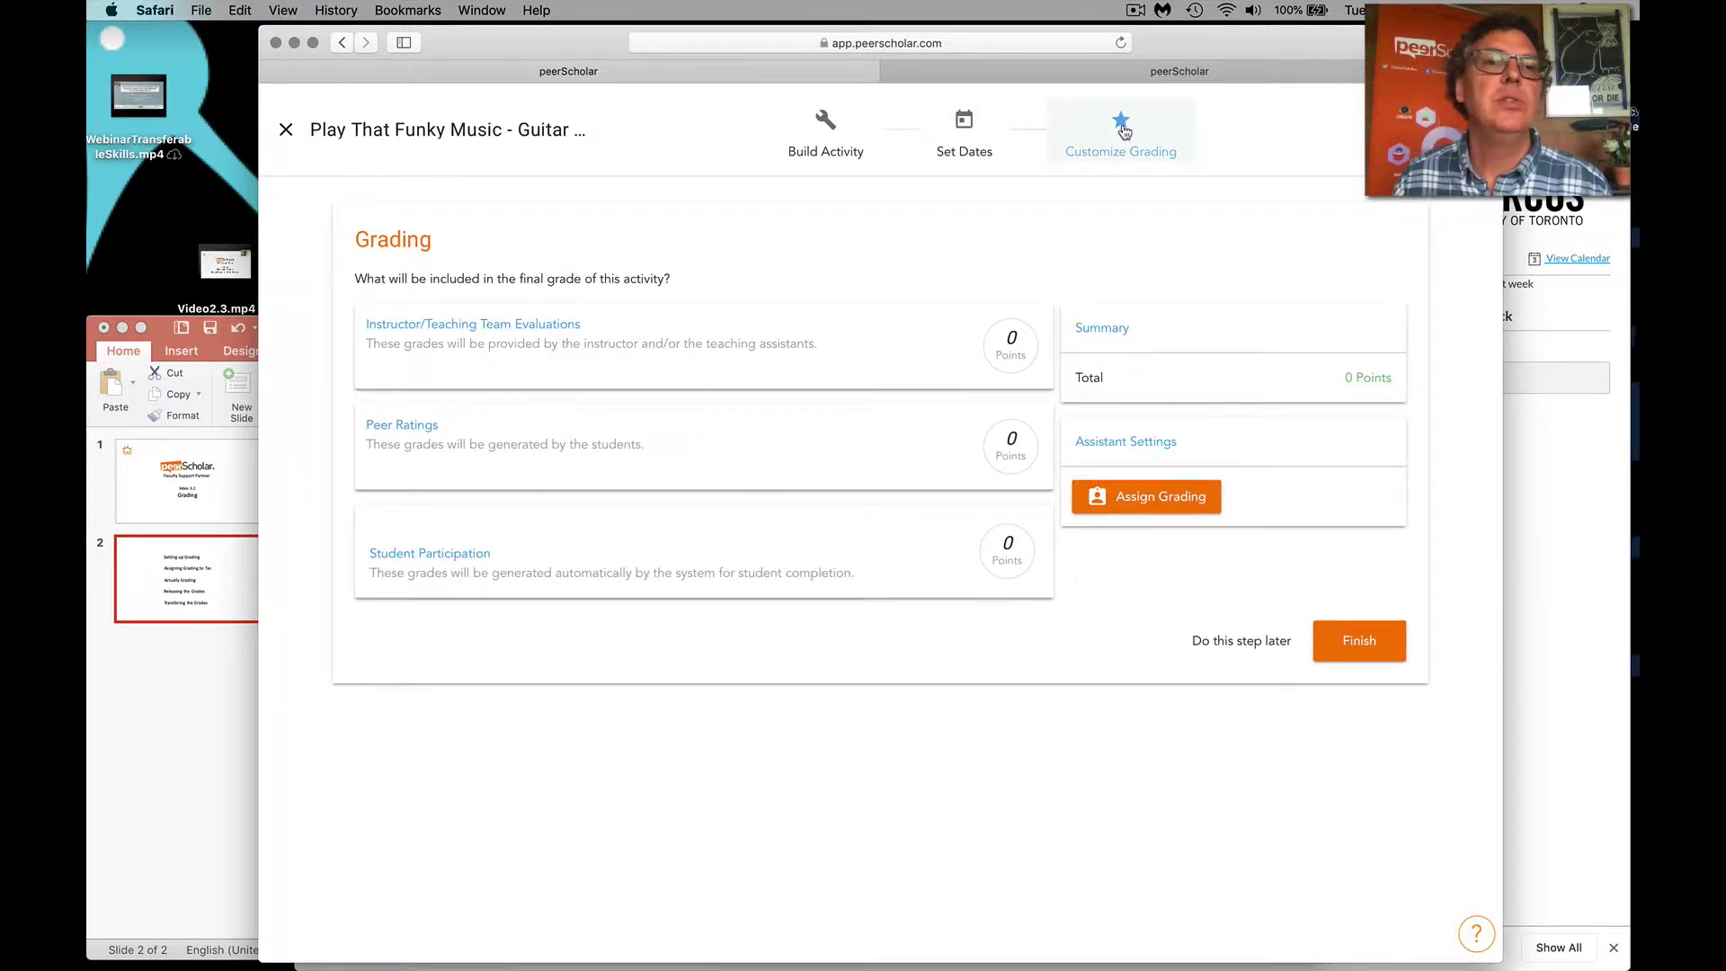
{"action": "left_click", "coordinate": [286, 131]}
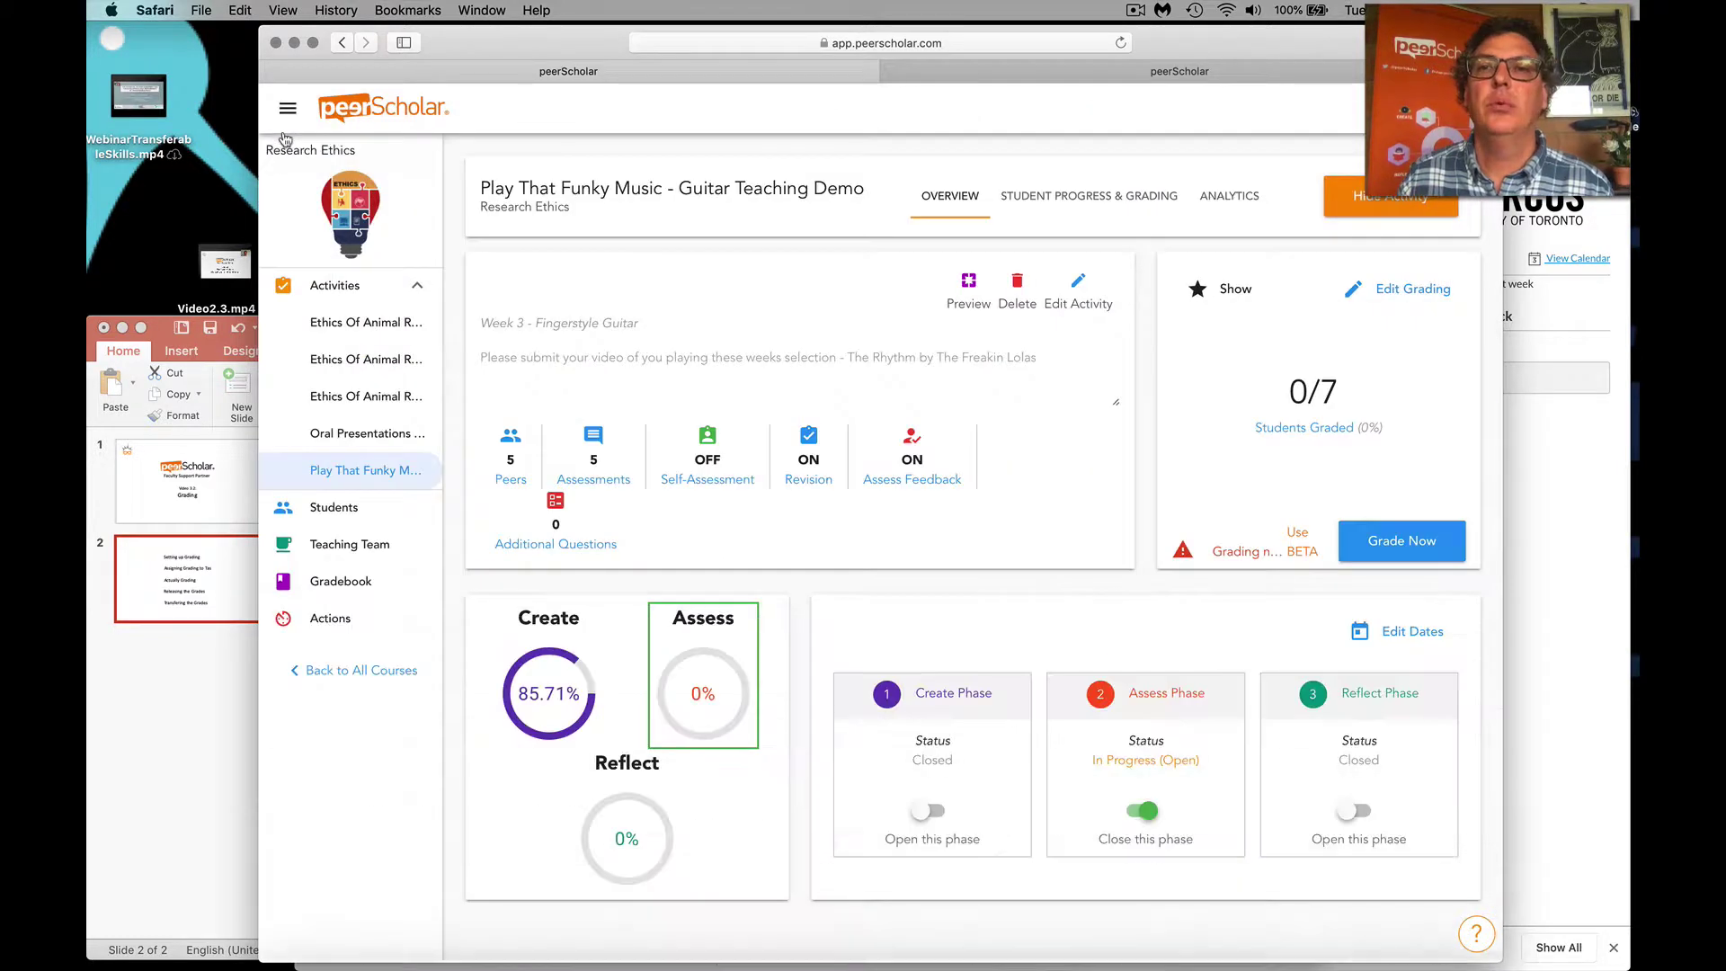
Open the activity's grading options, expand the instructor/teaching team evaluations and view the assessment types that can be added
{"action": "left_click", "coordinate": [1418, 289]}
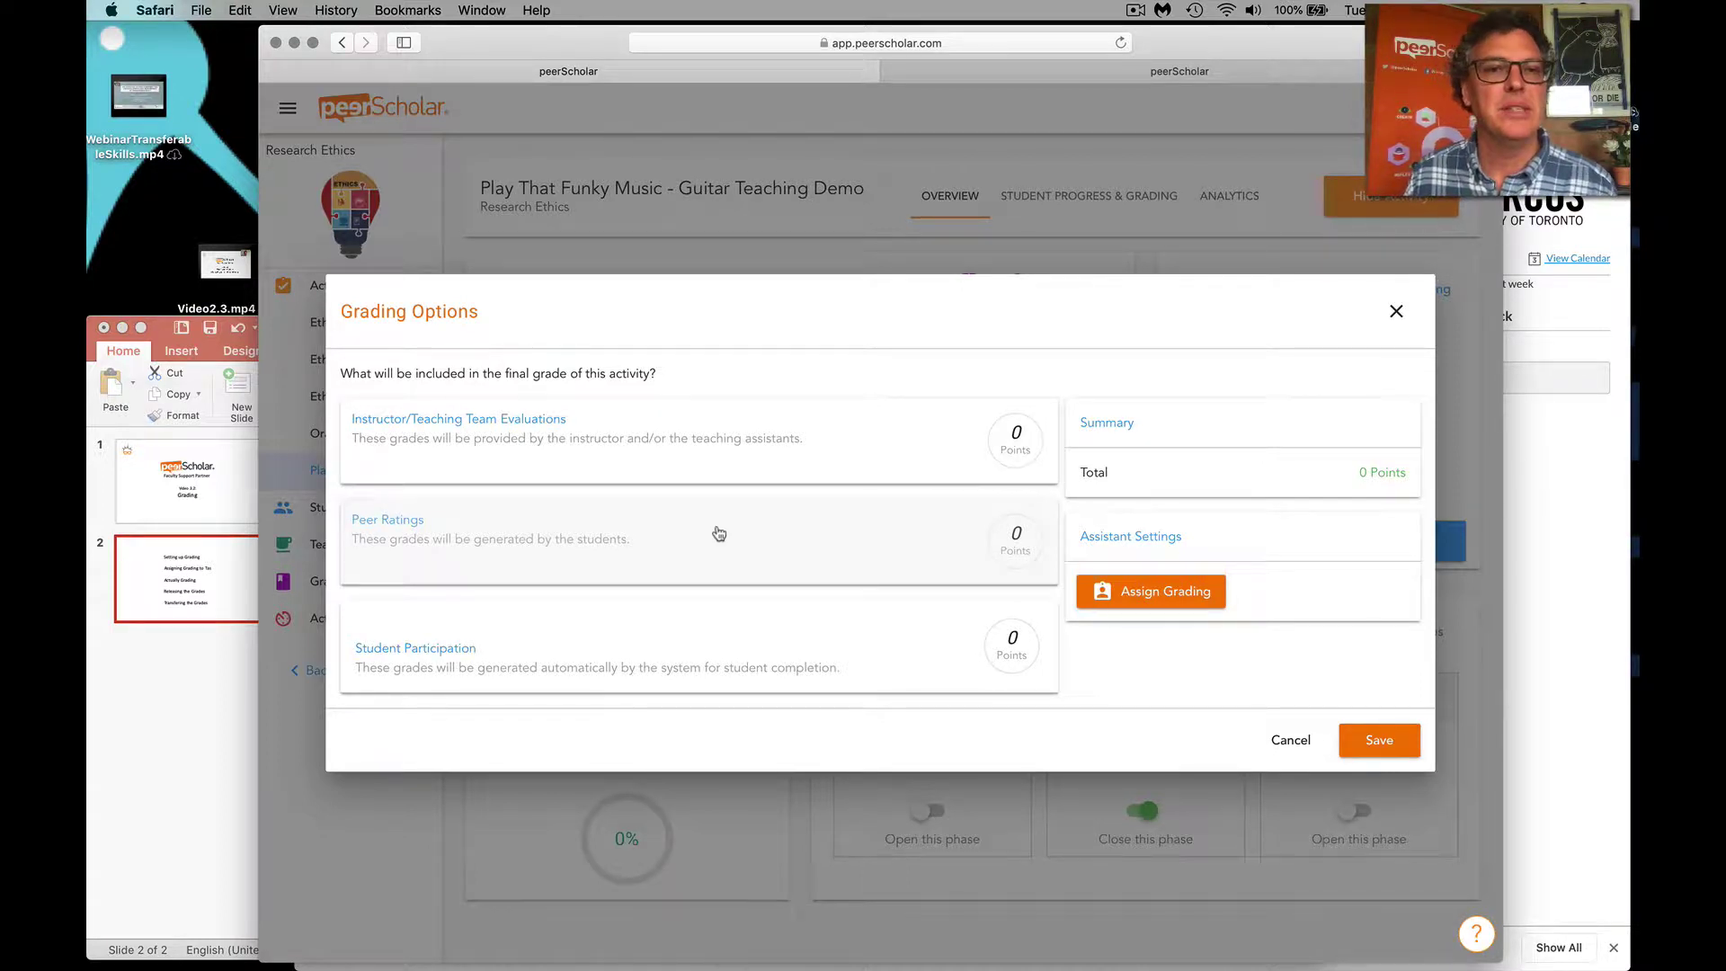
{"action": "left_click", "coordinate": [532, 432]}
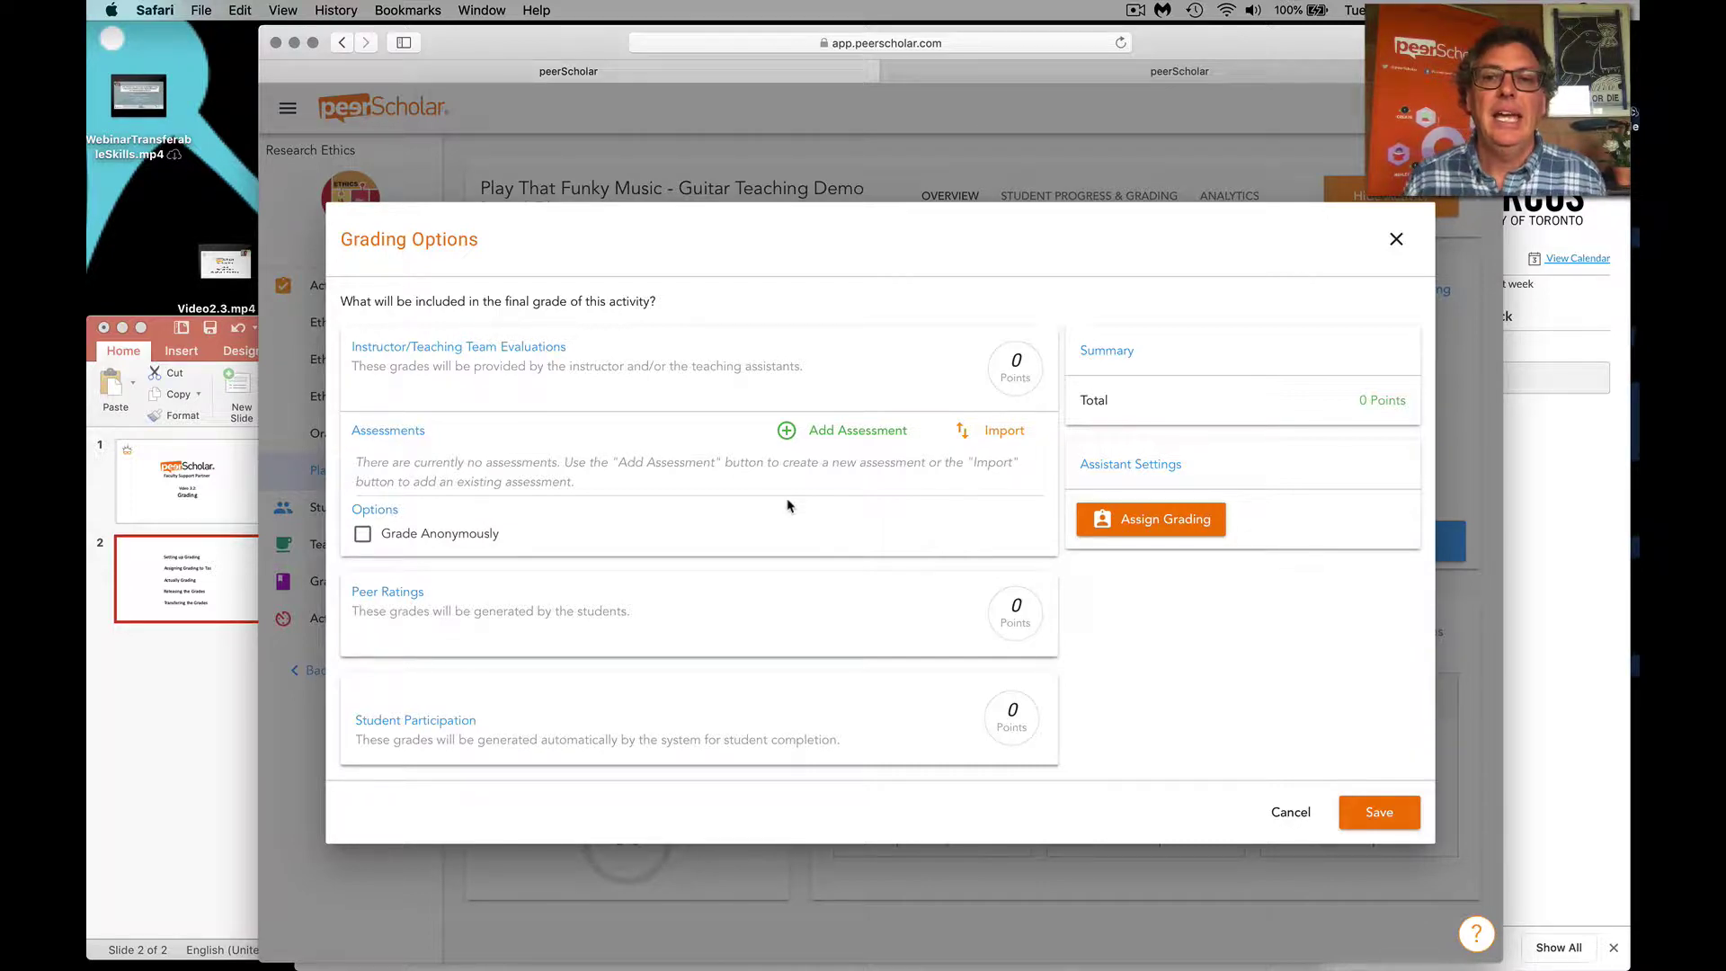
{"action": "left_click", "coordinate": [831, 434]}
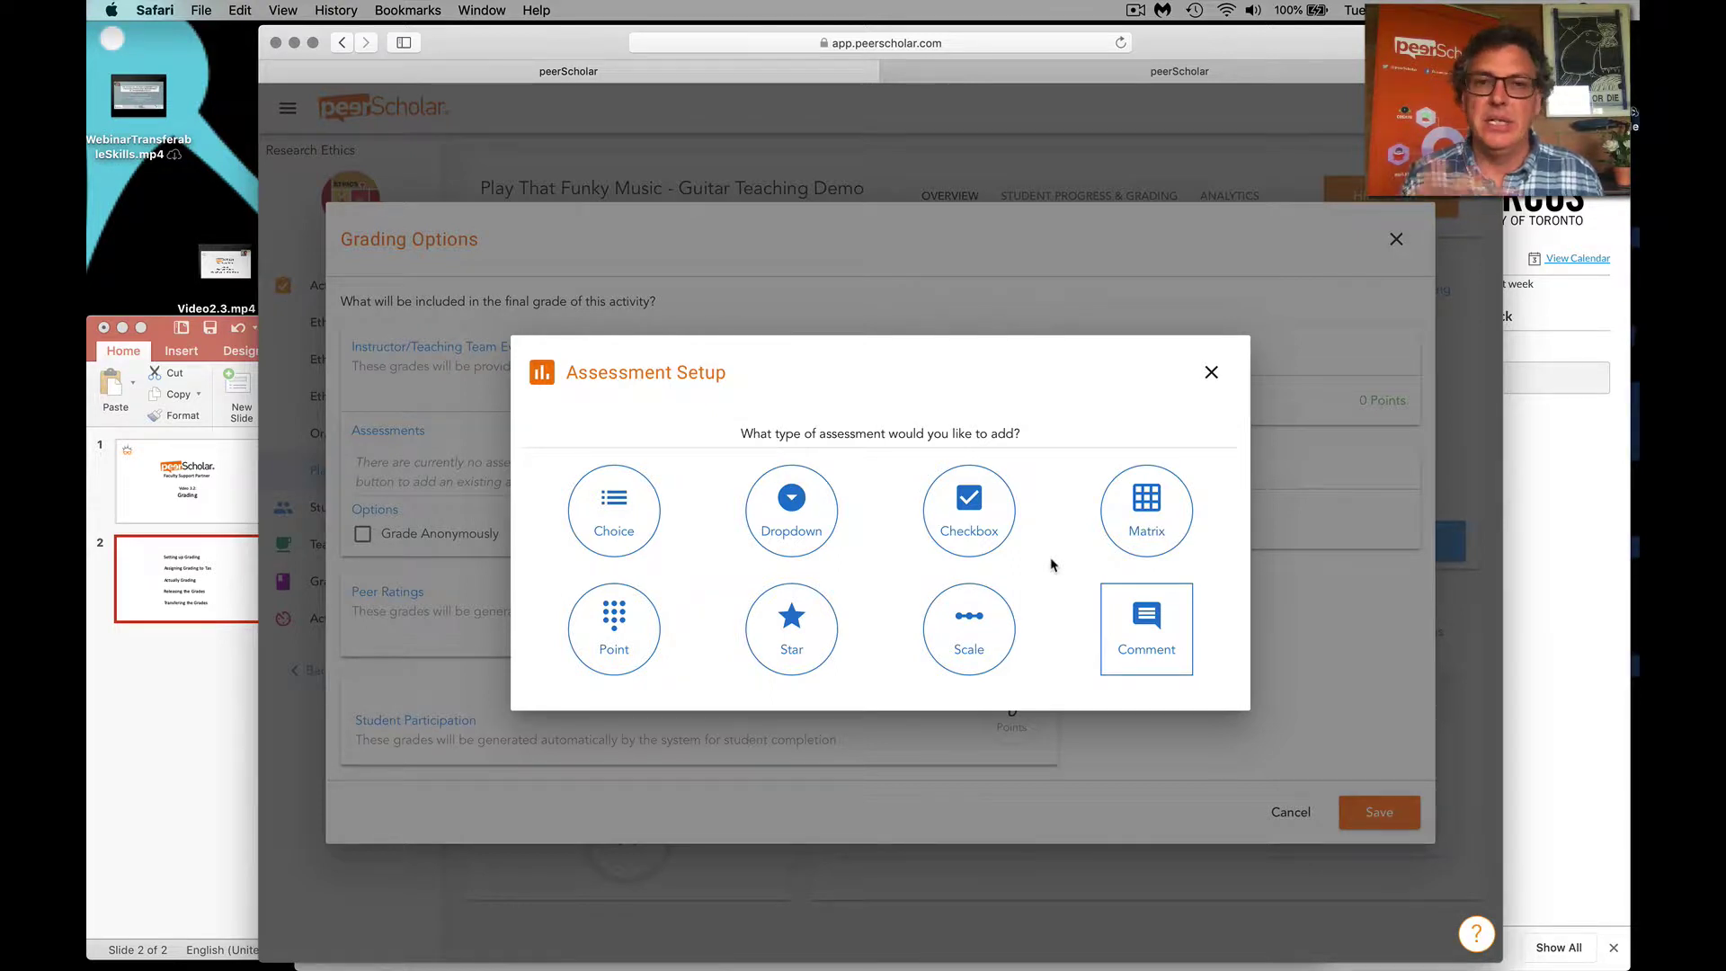
{"action": "left_click", "coordinate": [1211, 374]}
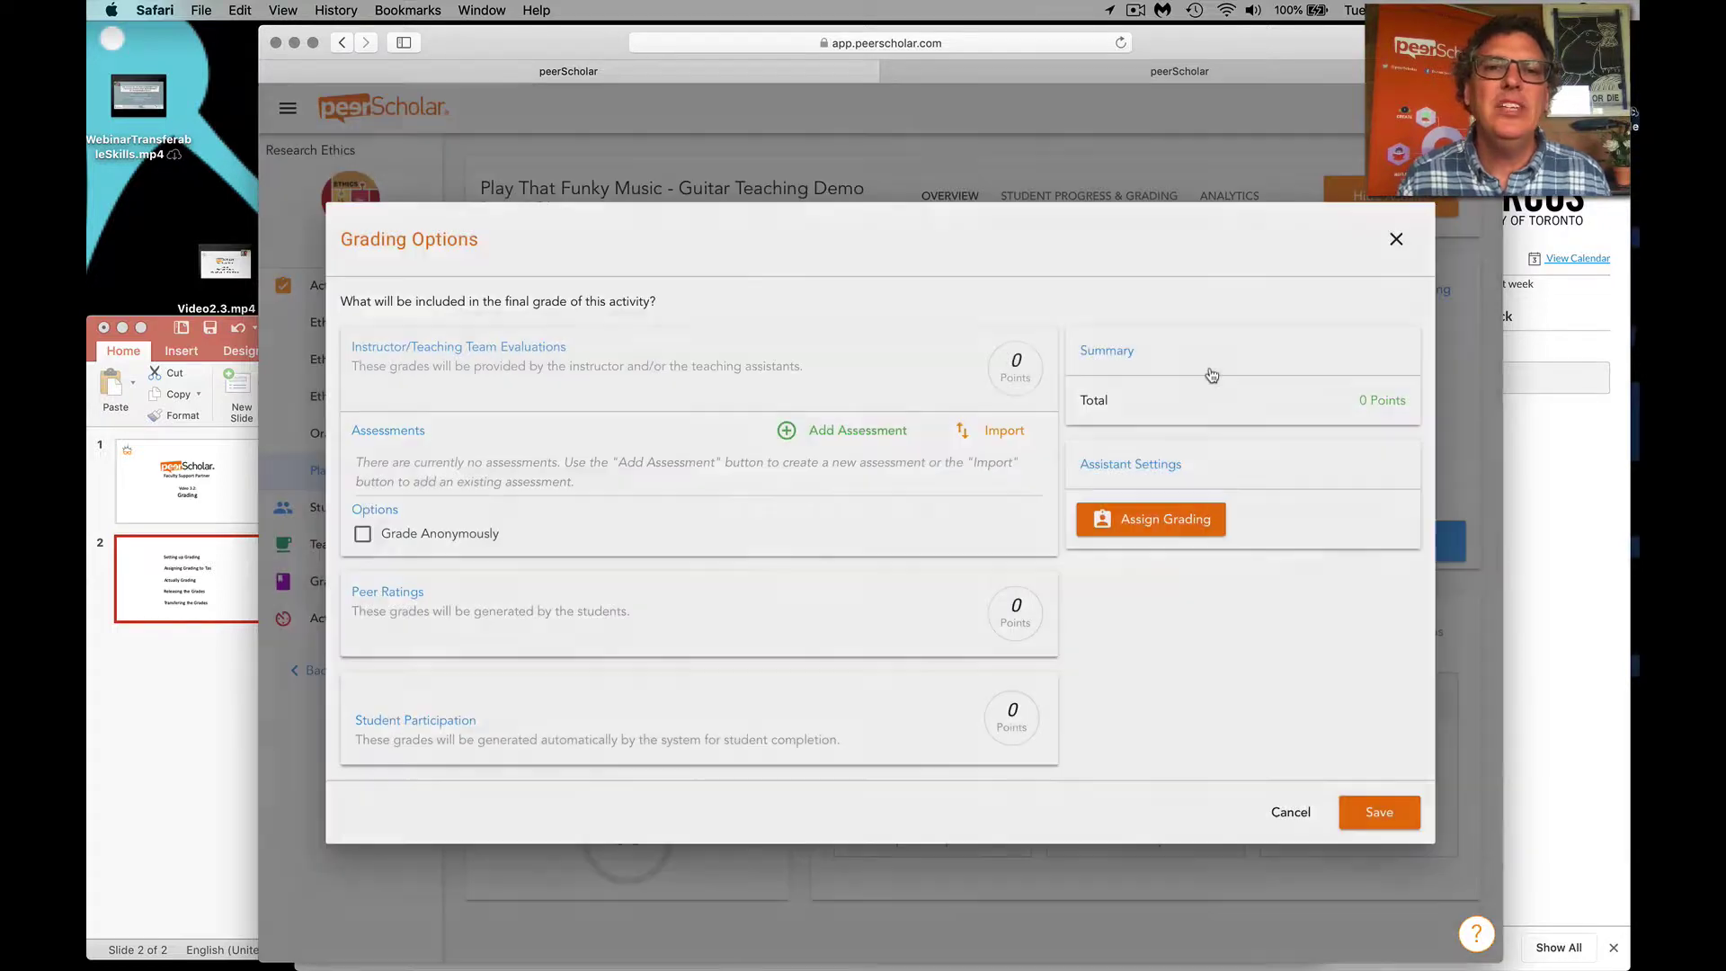
Import the existing teacher-grade-out-of-20 assessment into the instructor evaluations, and delete it from the list
{"action": "left_click", "coordinate": [1004, 437]}
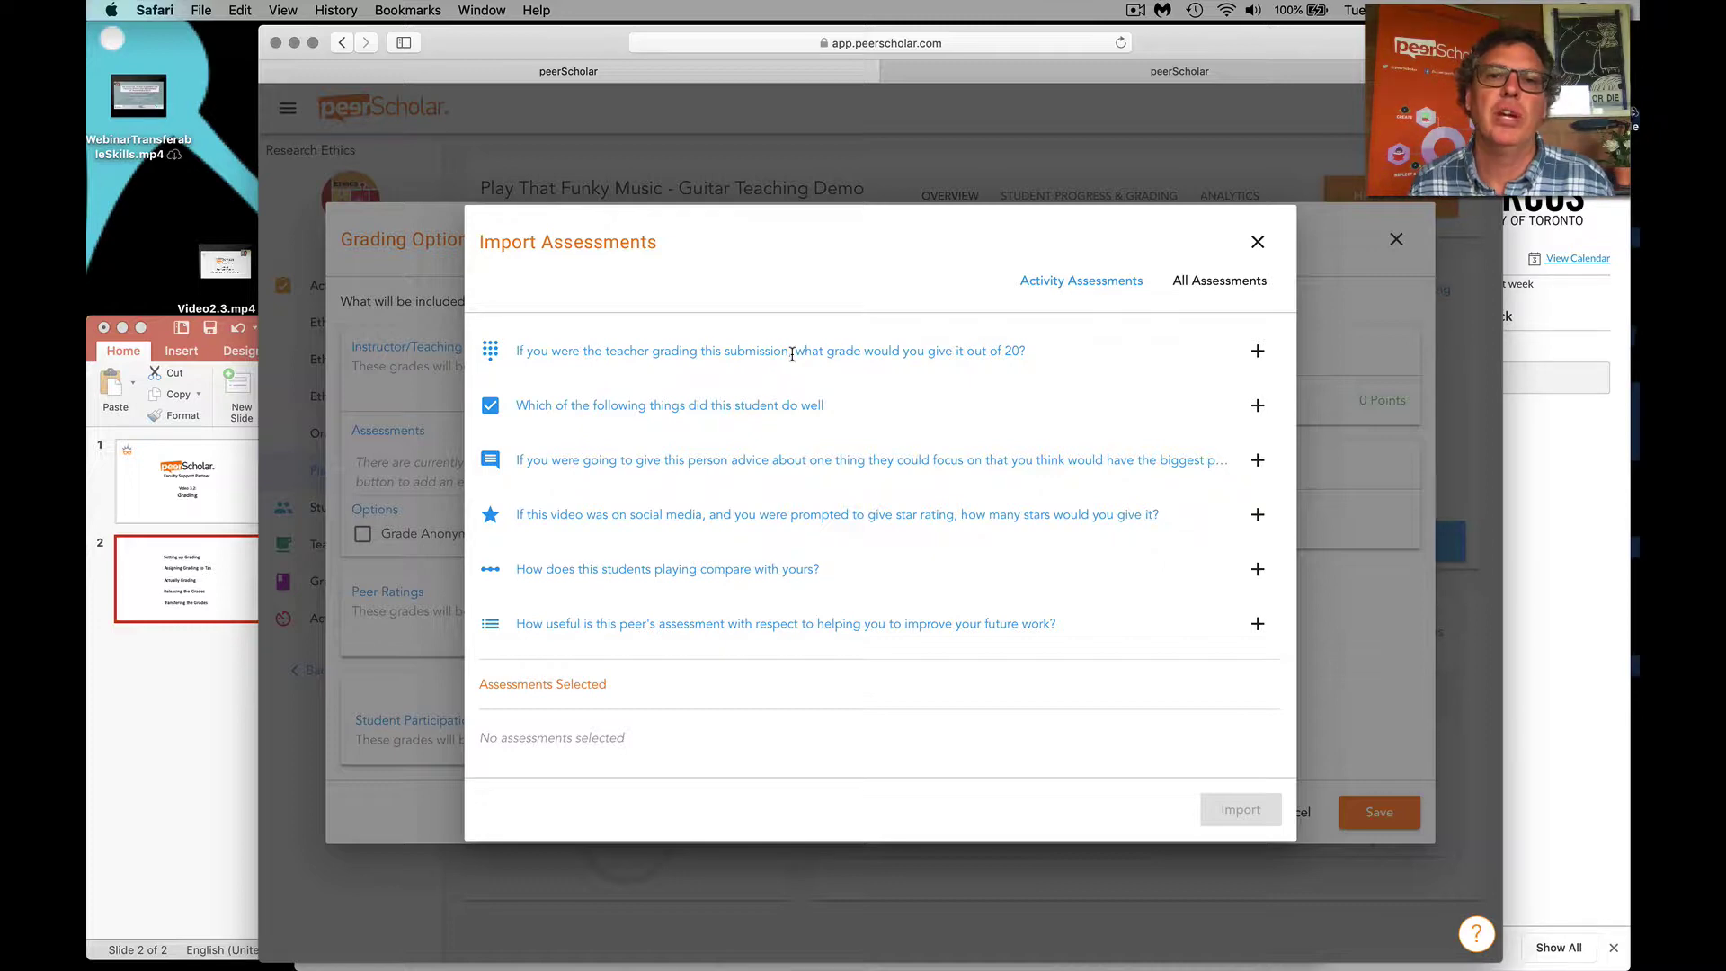
{"action": "left_click", "coordinate": [1258, 350]}
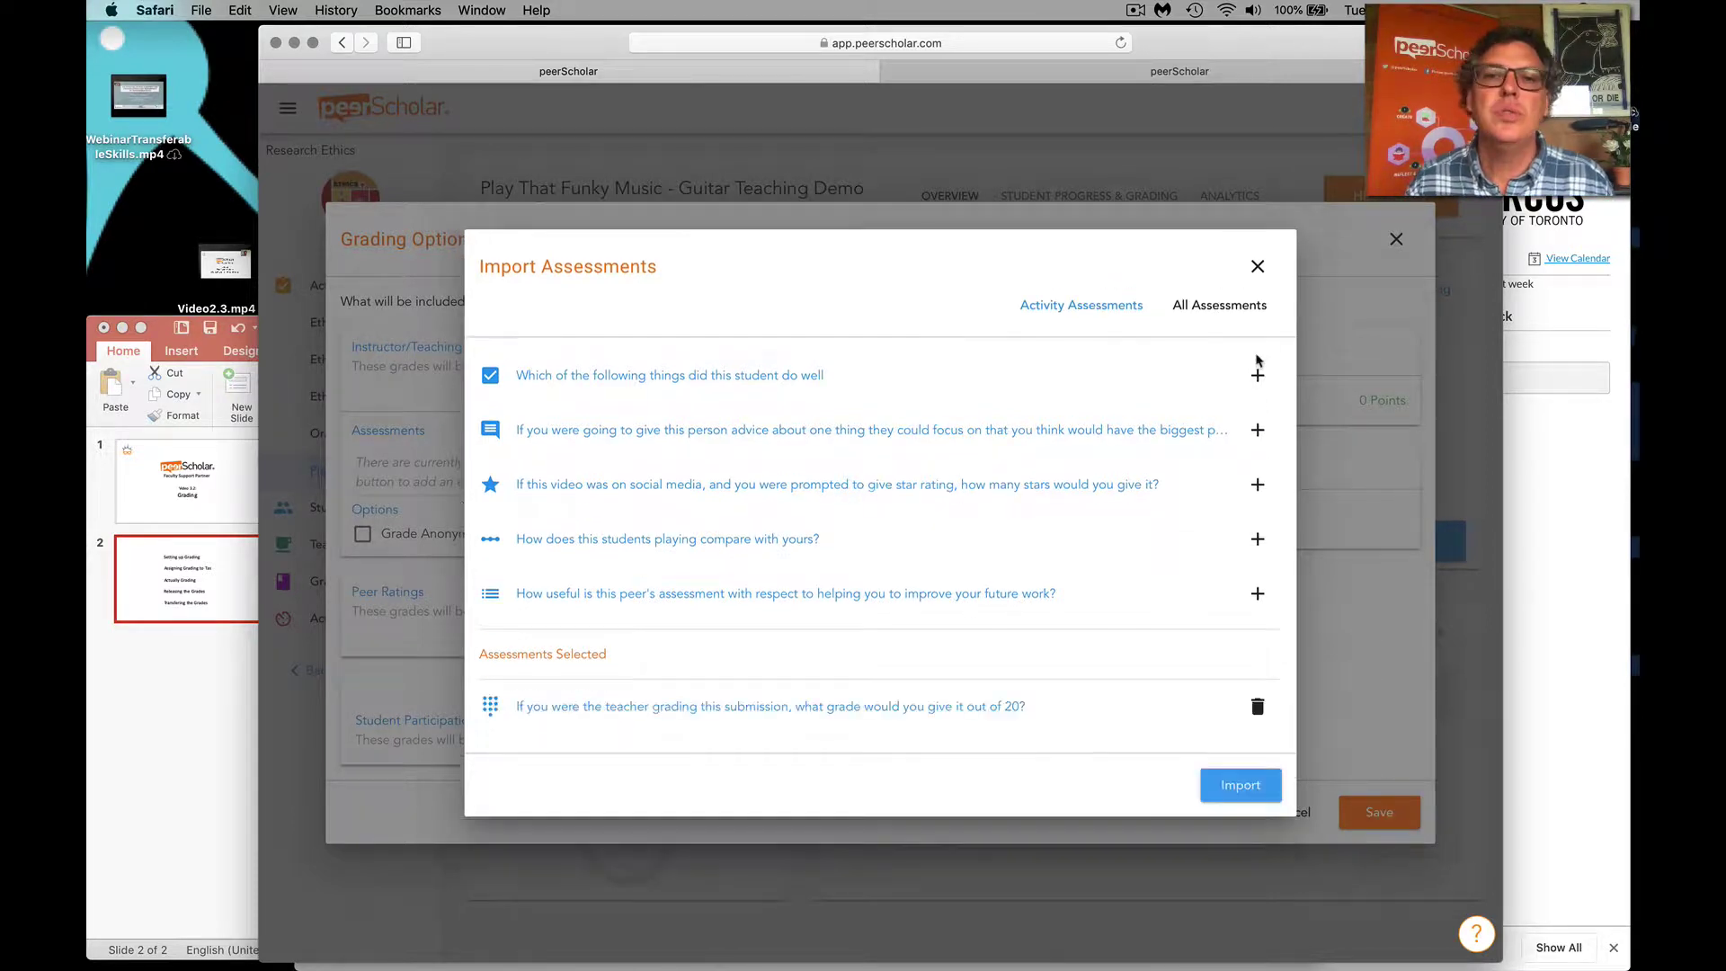
{"action": "left_click", "coordinate": [1235, 787]}
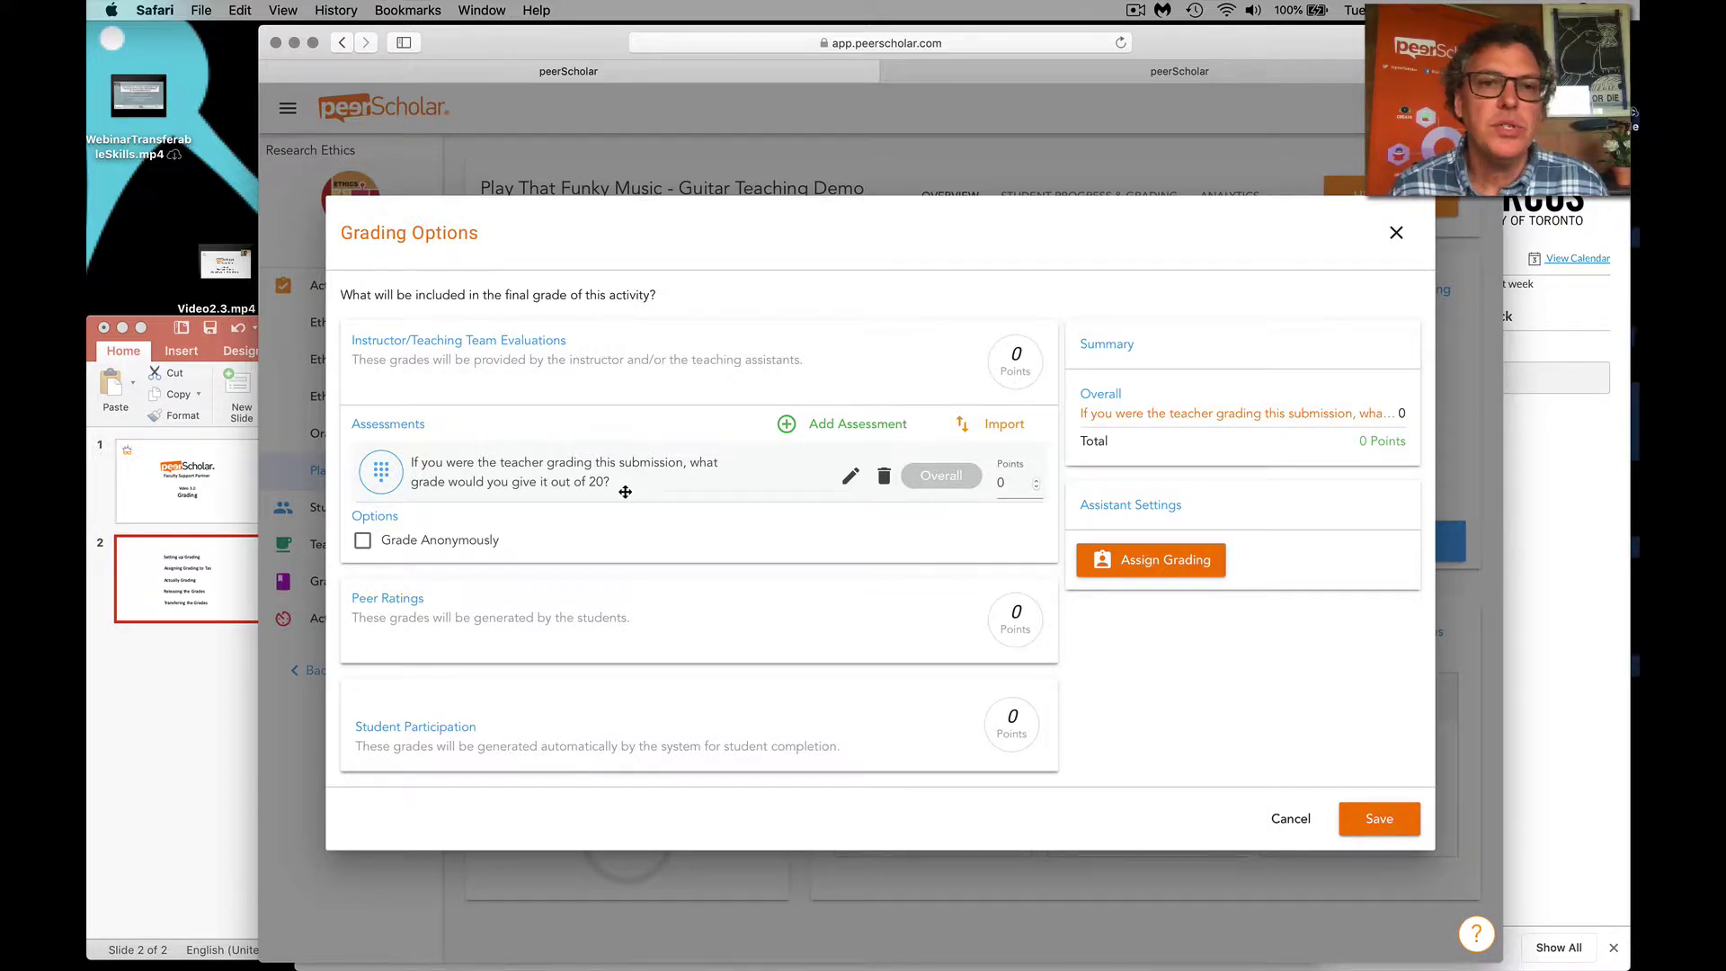
{"action": "left_click", "coordinate": [886, 478]}
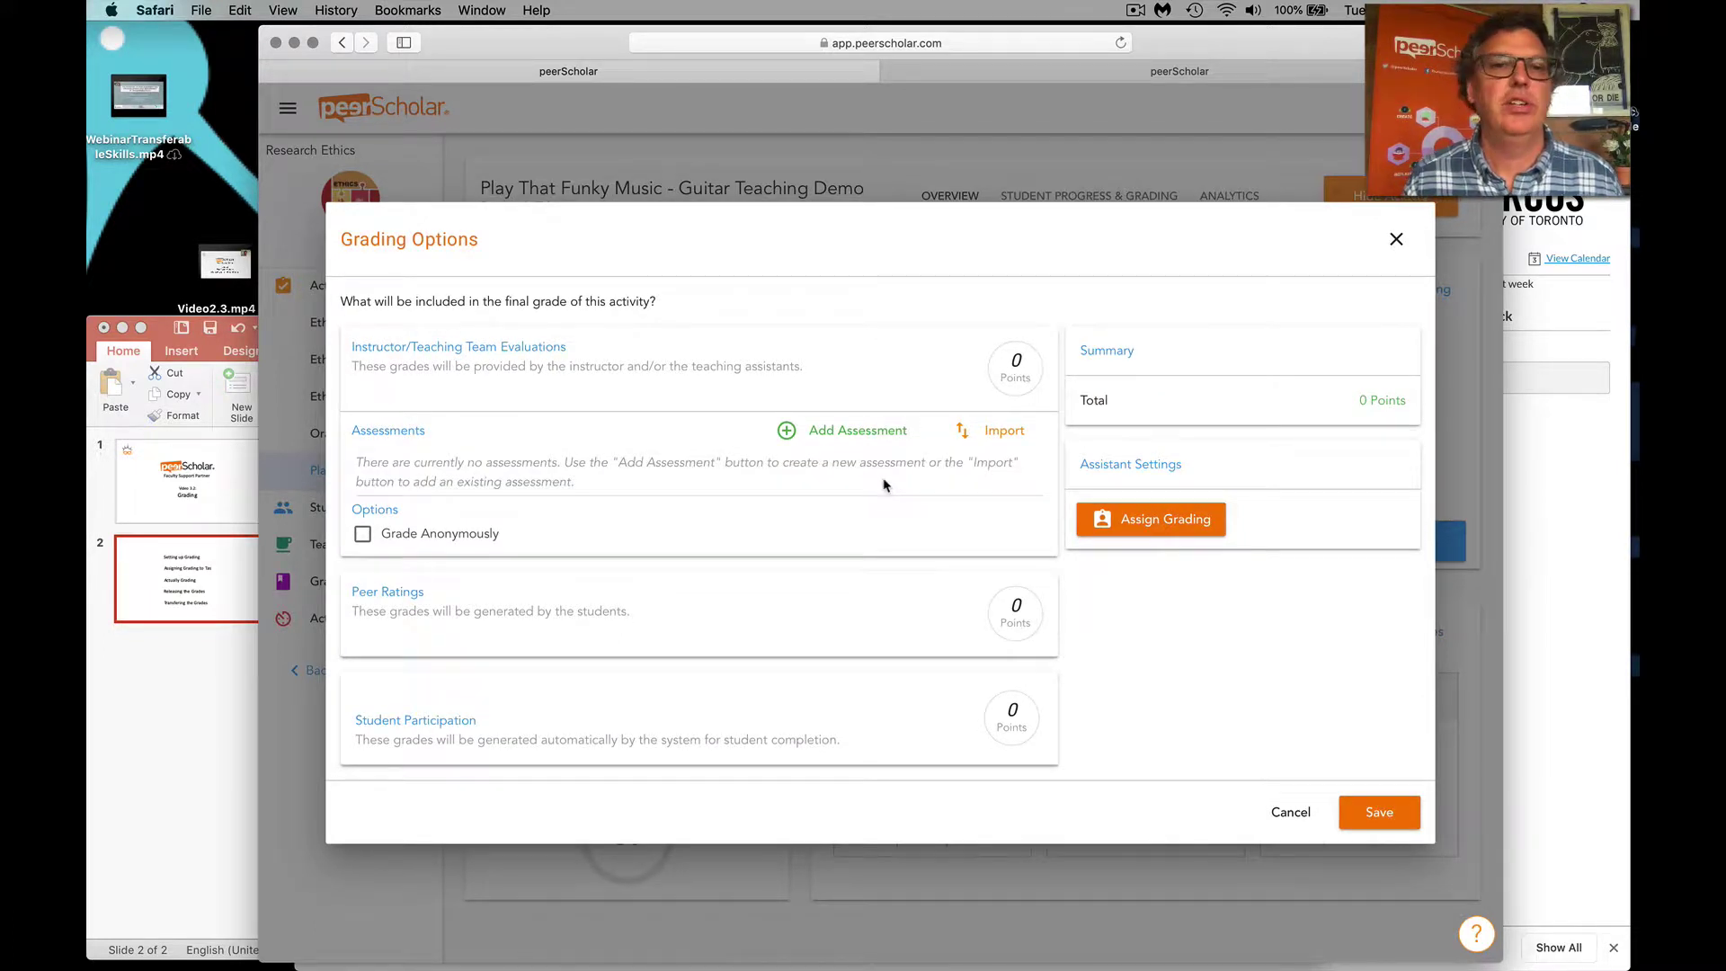
Add a Point assessment to the instructor evaluations with the criterion prompt "Quality of the Final Product"
{"action": "left_click", "coordinate": [847, 434]}
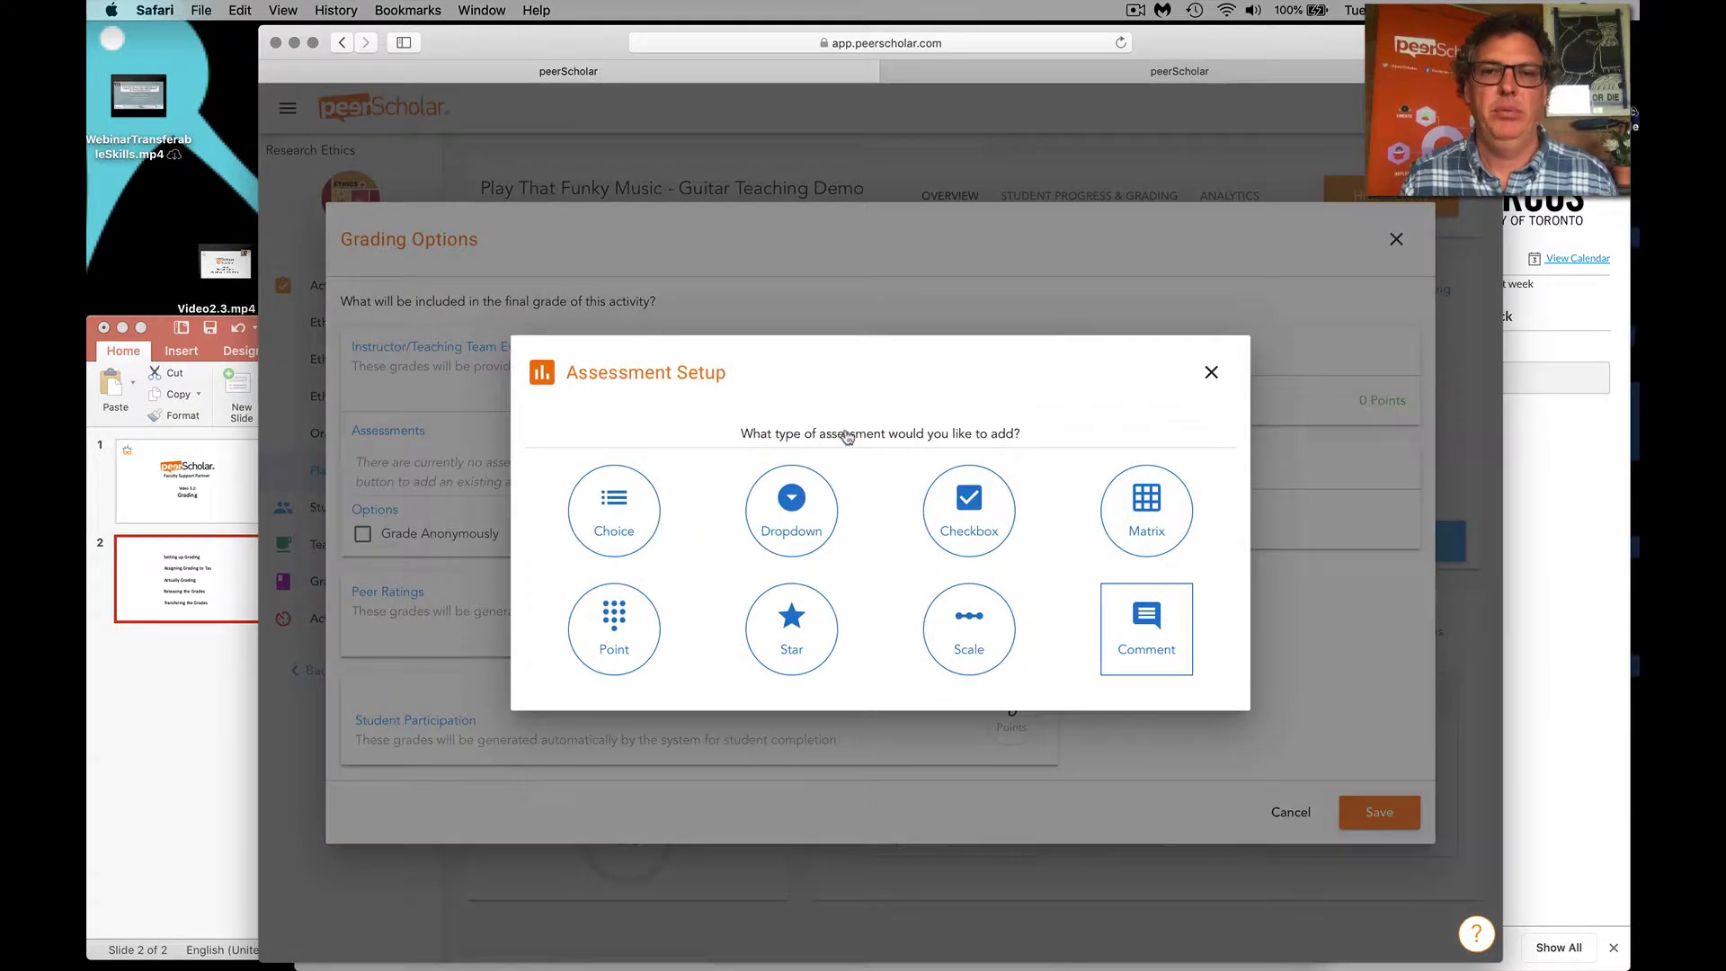
{"action": "left_click", "coordinate": [616, 632]}
{"action": "left_click", "coordinate": [658, 373]}
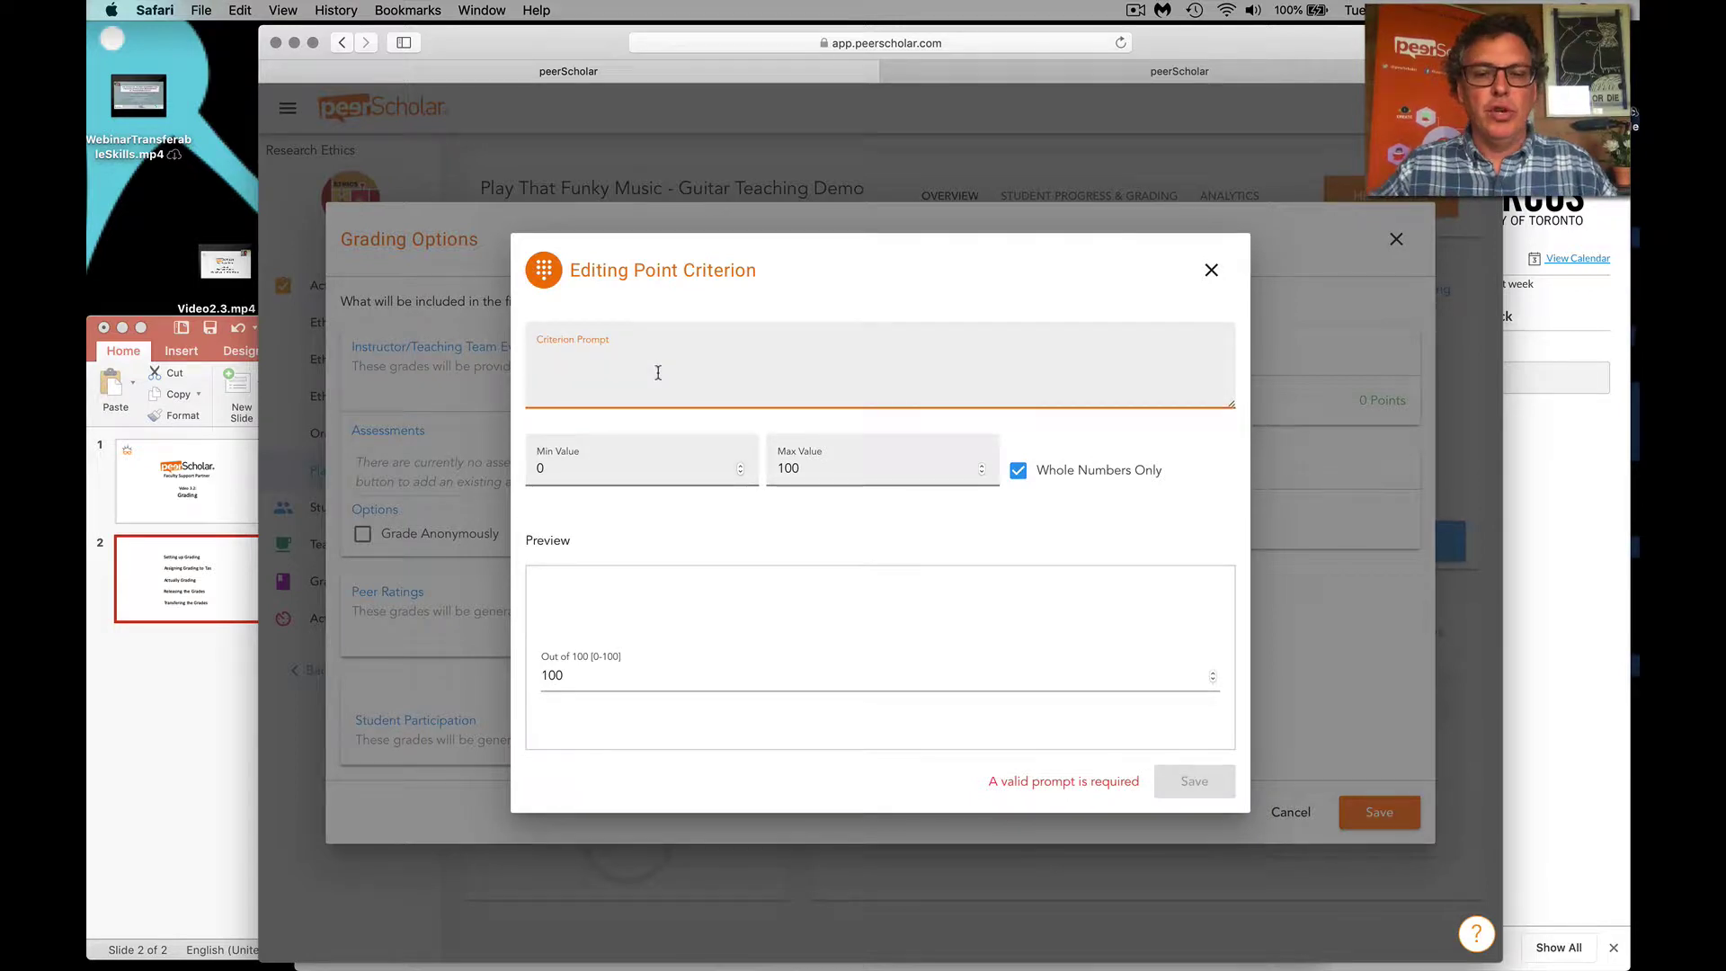
{"action": "type", "text": "Gui"}
{"action": "key", "text": "BackSpace"}
{"action": "key", "text": "BackSpace"}
{"action": "key", "text": "BackSpace"}
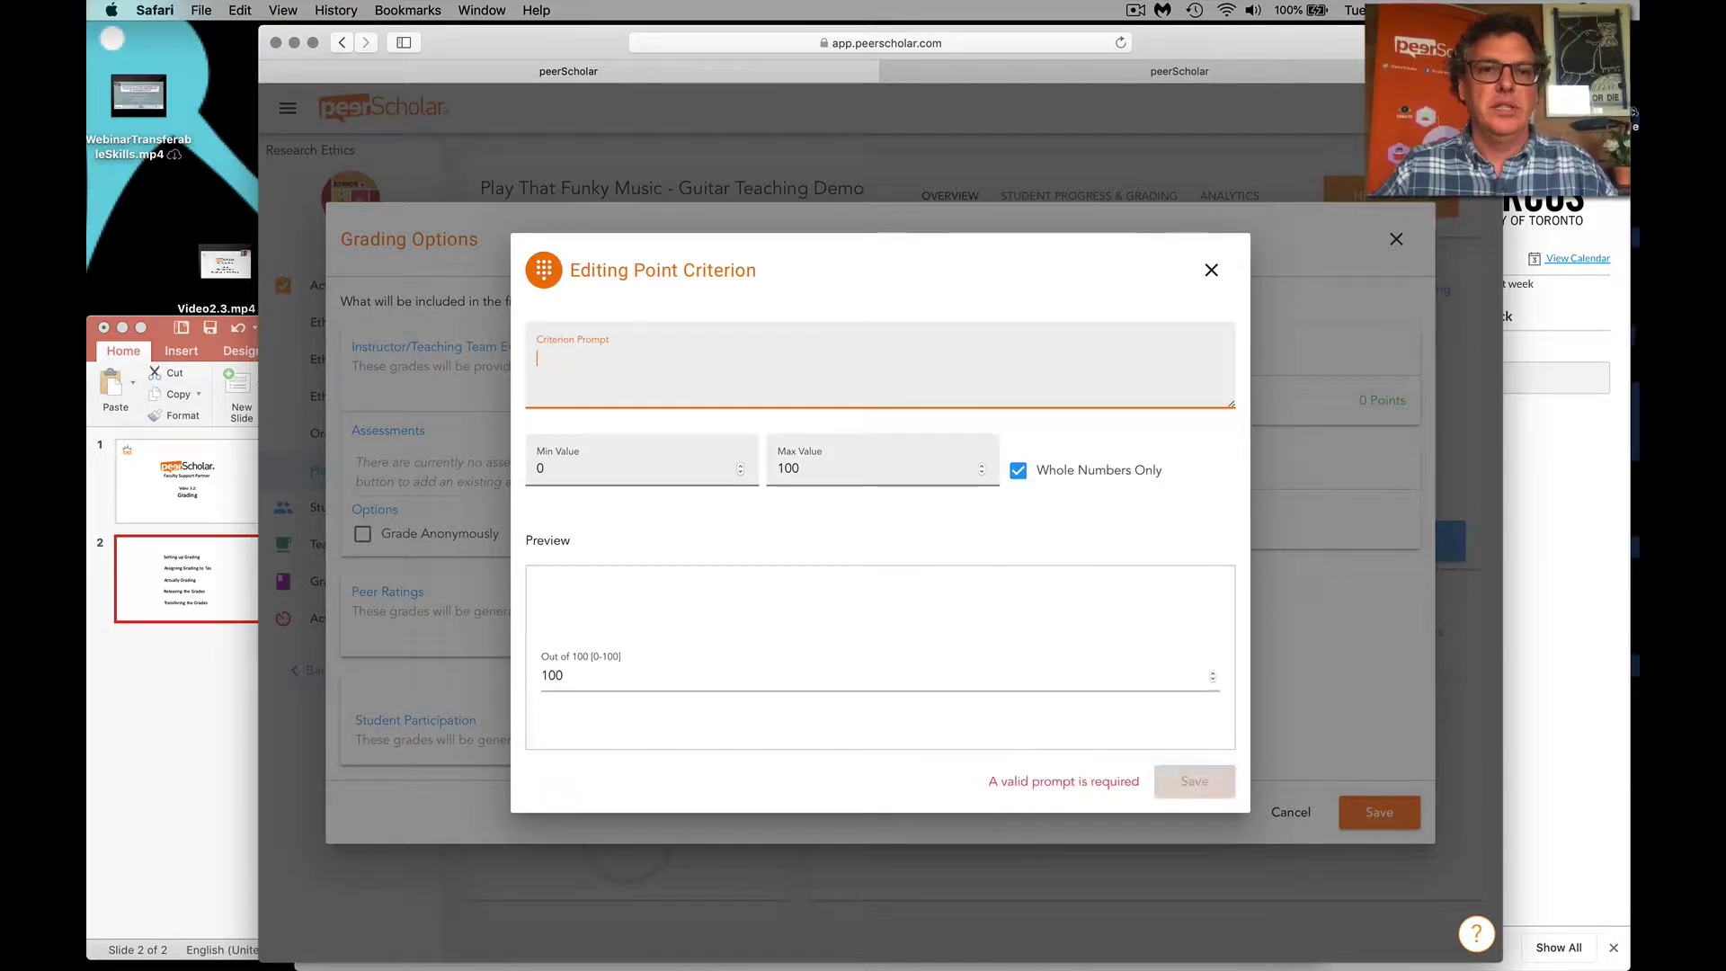
{"action": "type", "text": "Quality o"}
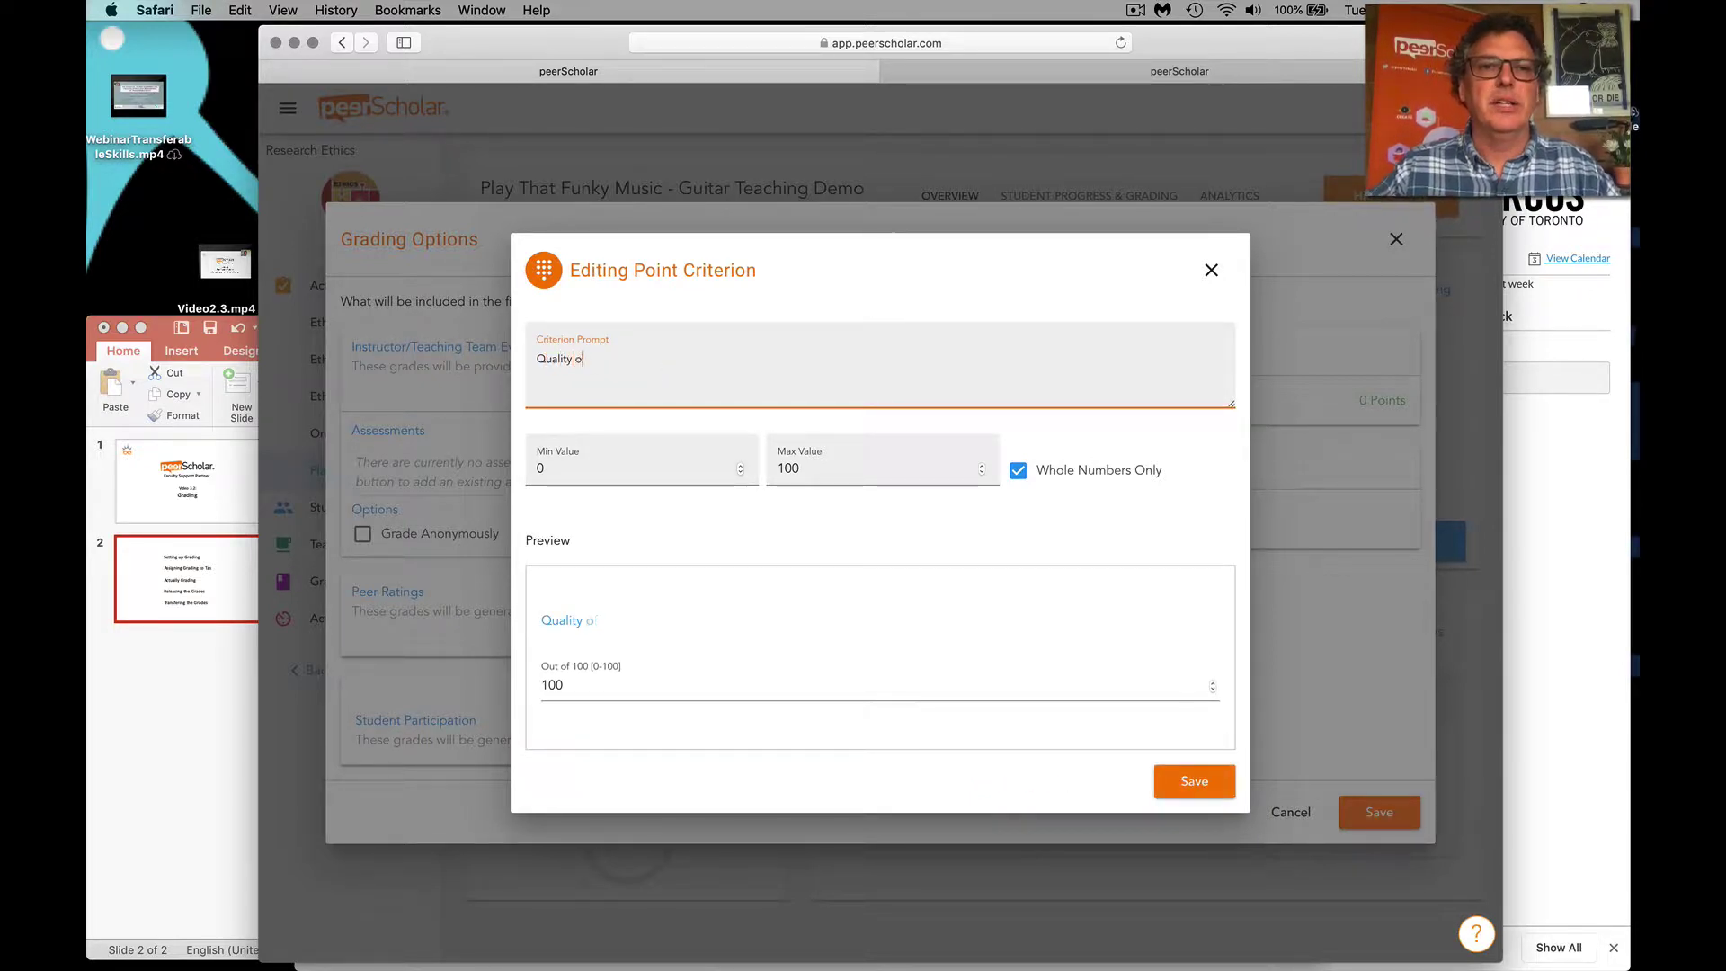
{"action": "type", "text": "f the Fina"}
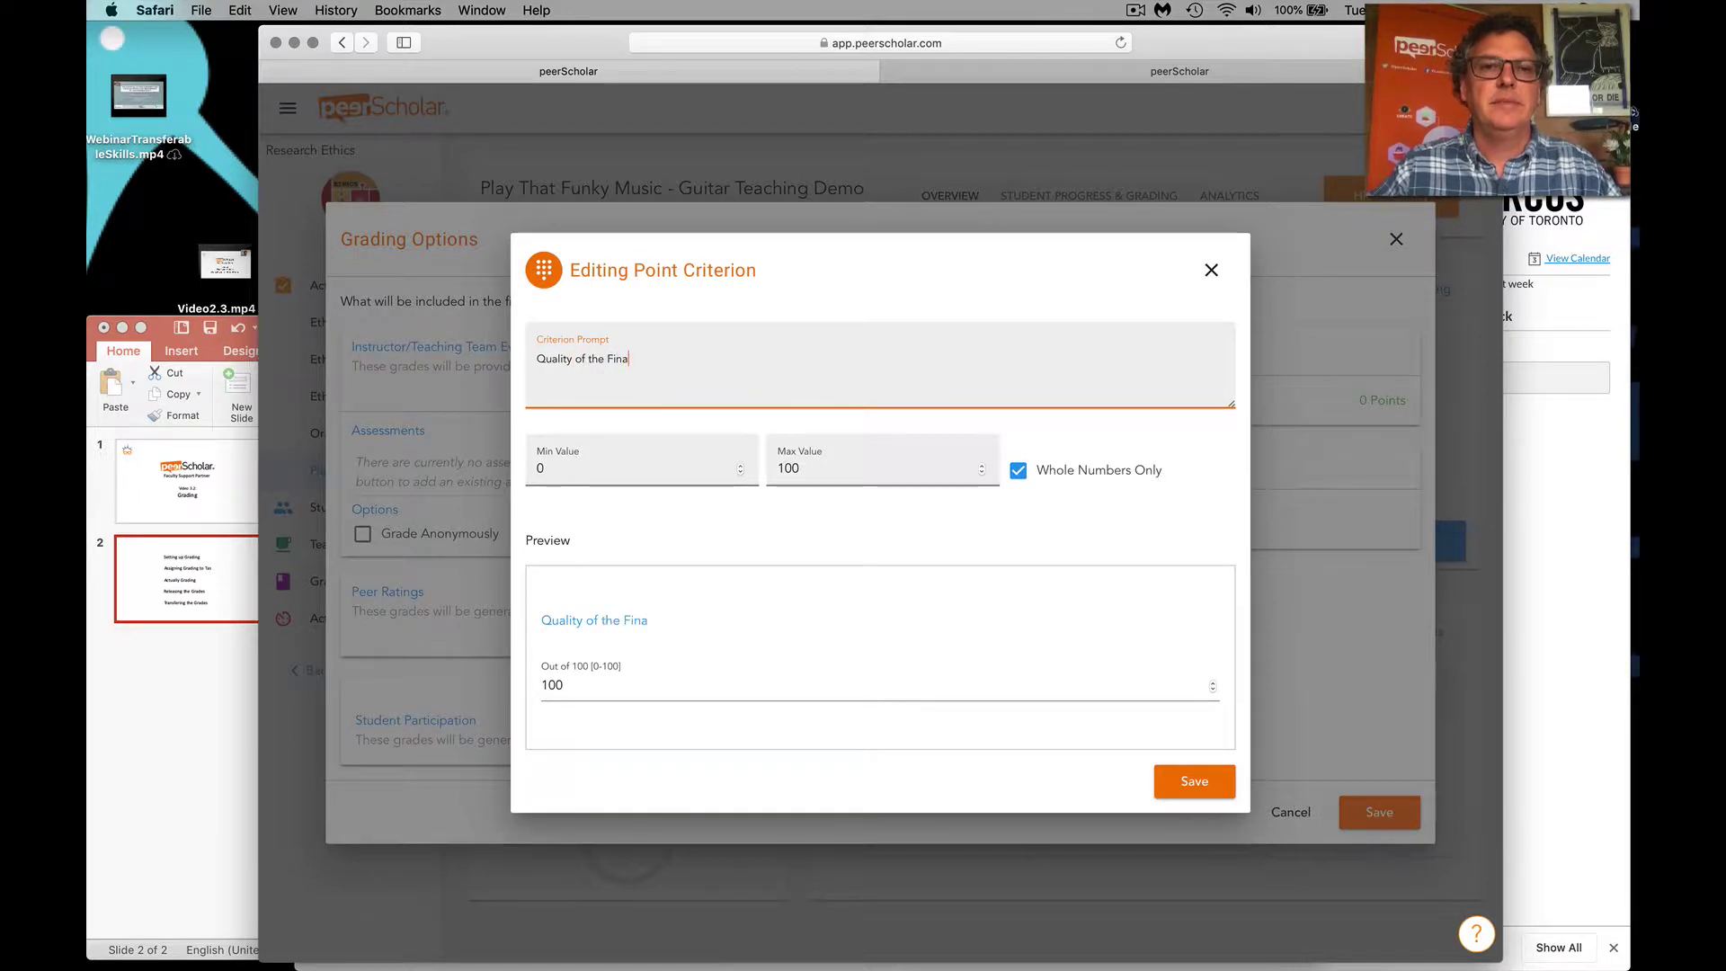
{"action": "type", "text": "l Product"}
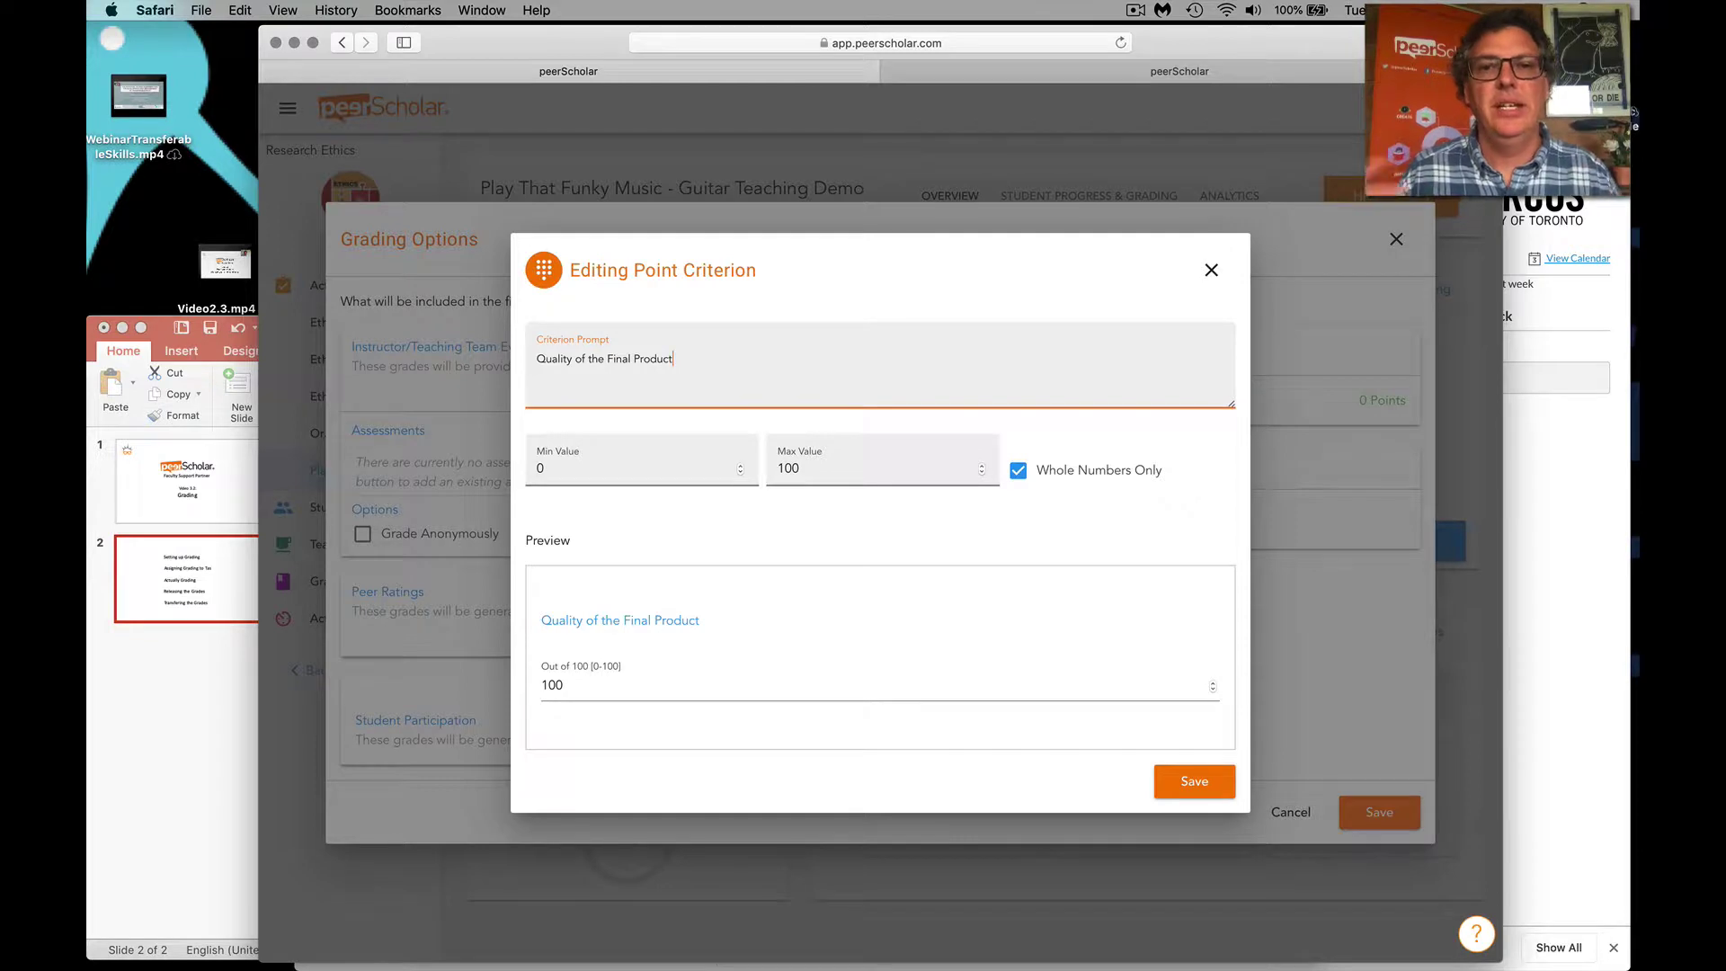
Set the point criterion's maximum value to 6 and save the criterion
{"action": "left_click", "coordinate": [804, 468]}
{"action": "key", "text": "BackSpace"}
{"action": "key", "text": "BackSpace"}
{"action": "key", "text": "BackSpace"}
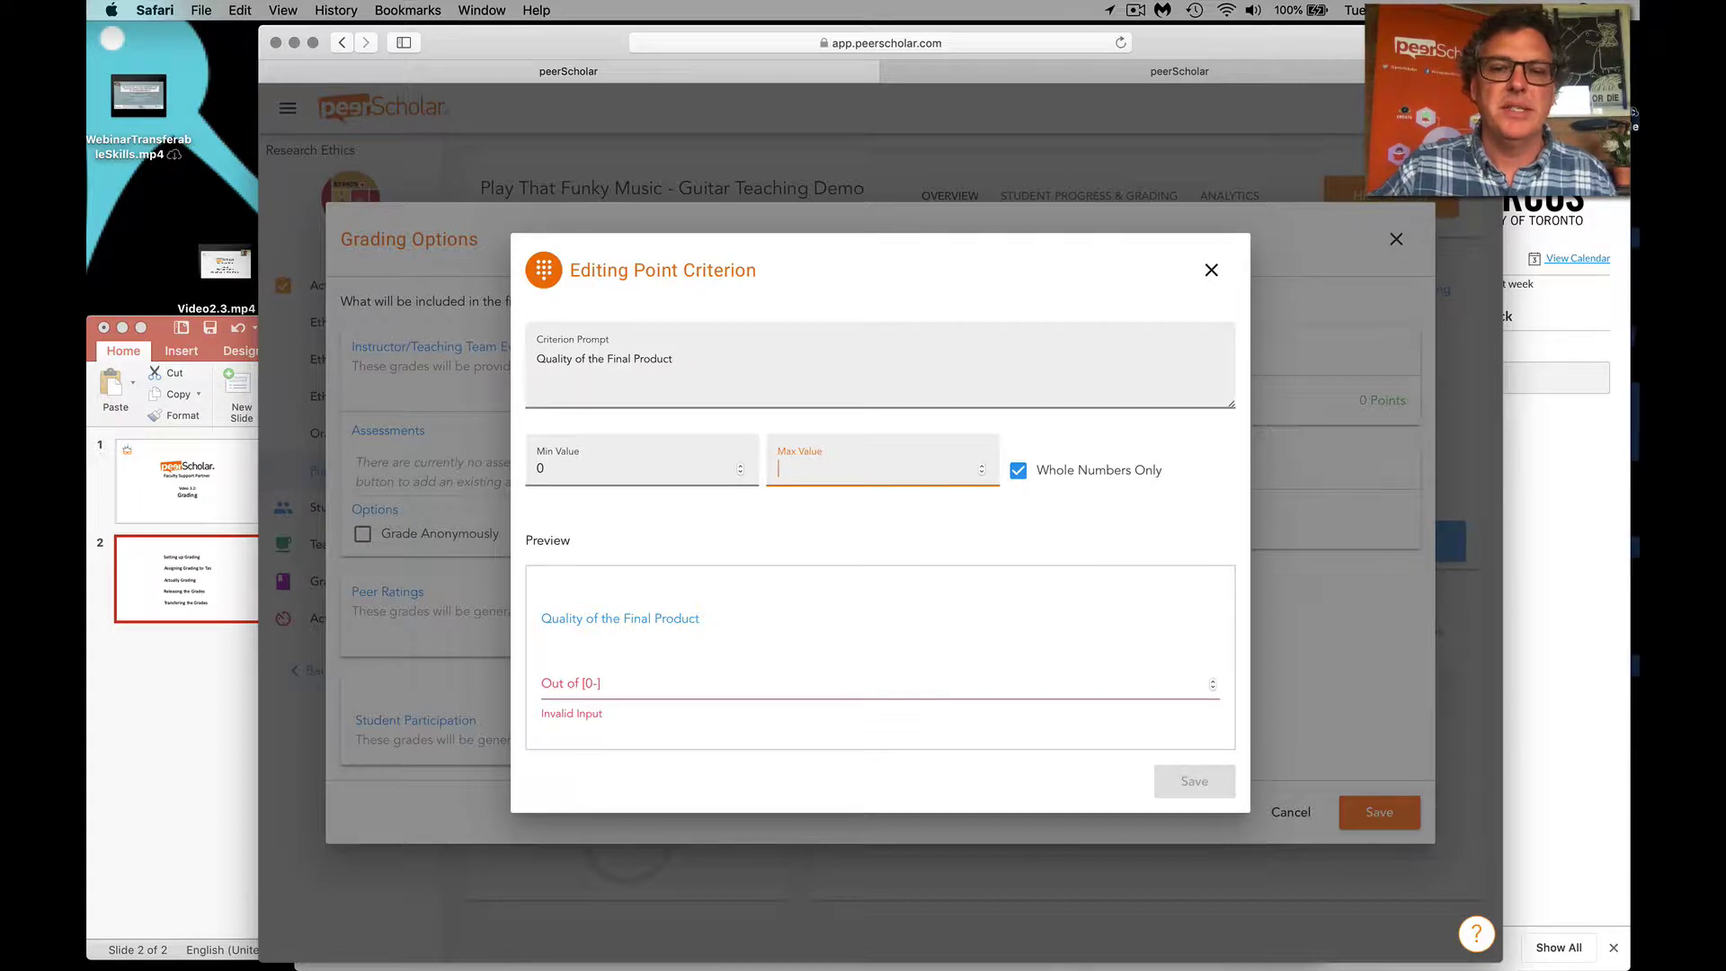
{"action": "type", "text": "6"}
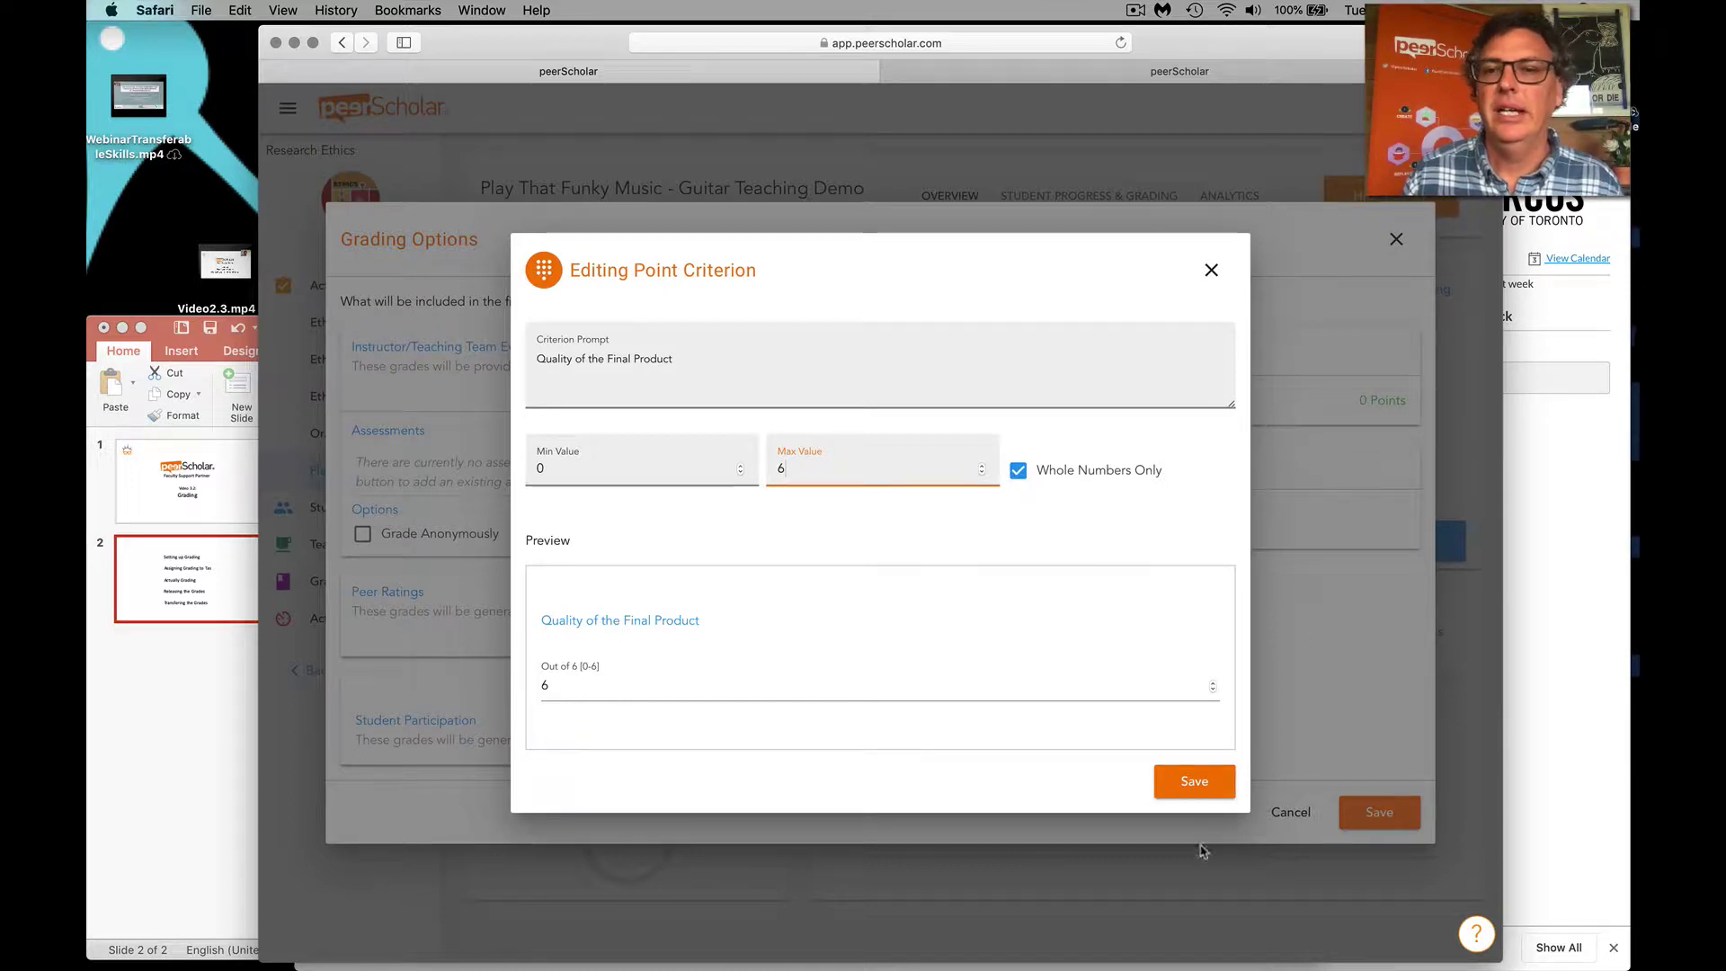
{"action": "left_click", "coordinate": [1195, 782]}
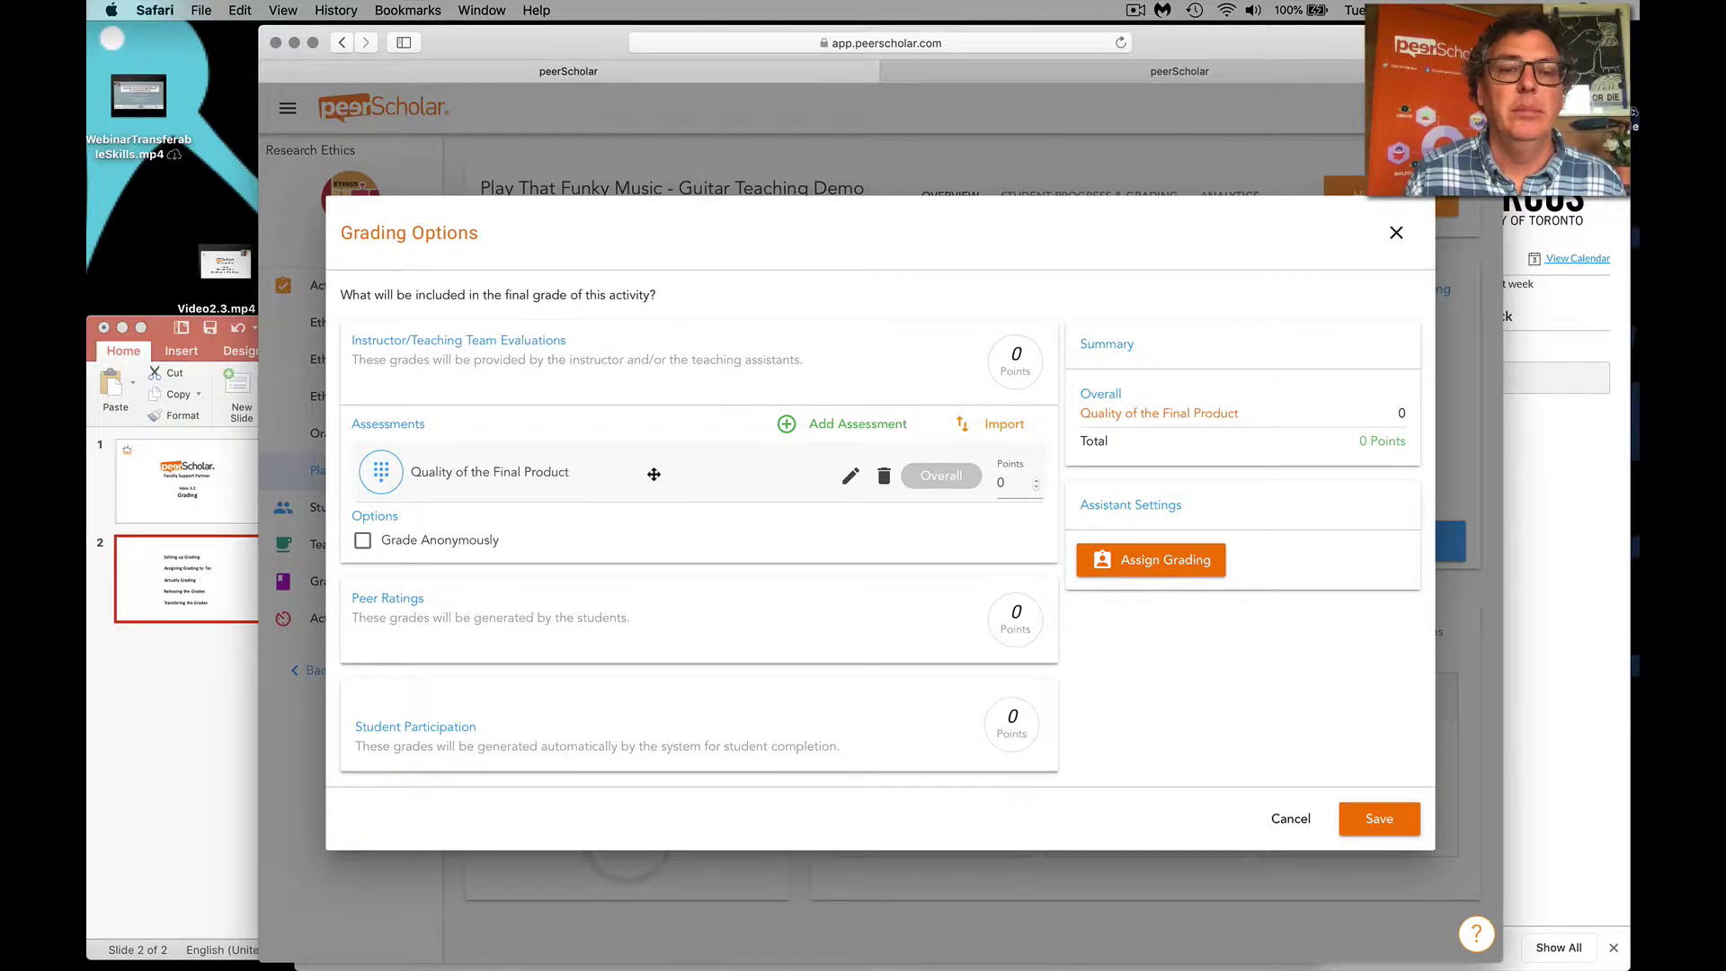
Add and save a Comment assessment with the criterion prompt "Comments related to the final product"
{"action": "left_click", "coordinate": [878, 421]}
{"action": "left_click", "coordinate": [1161, 635]}
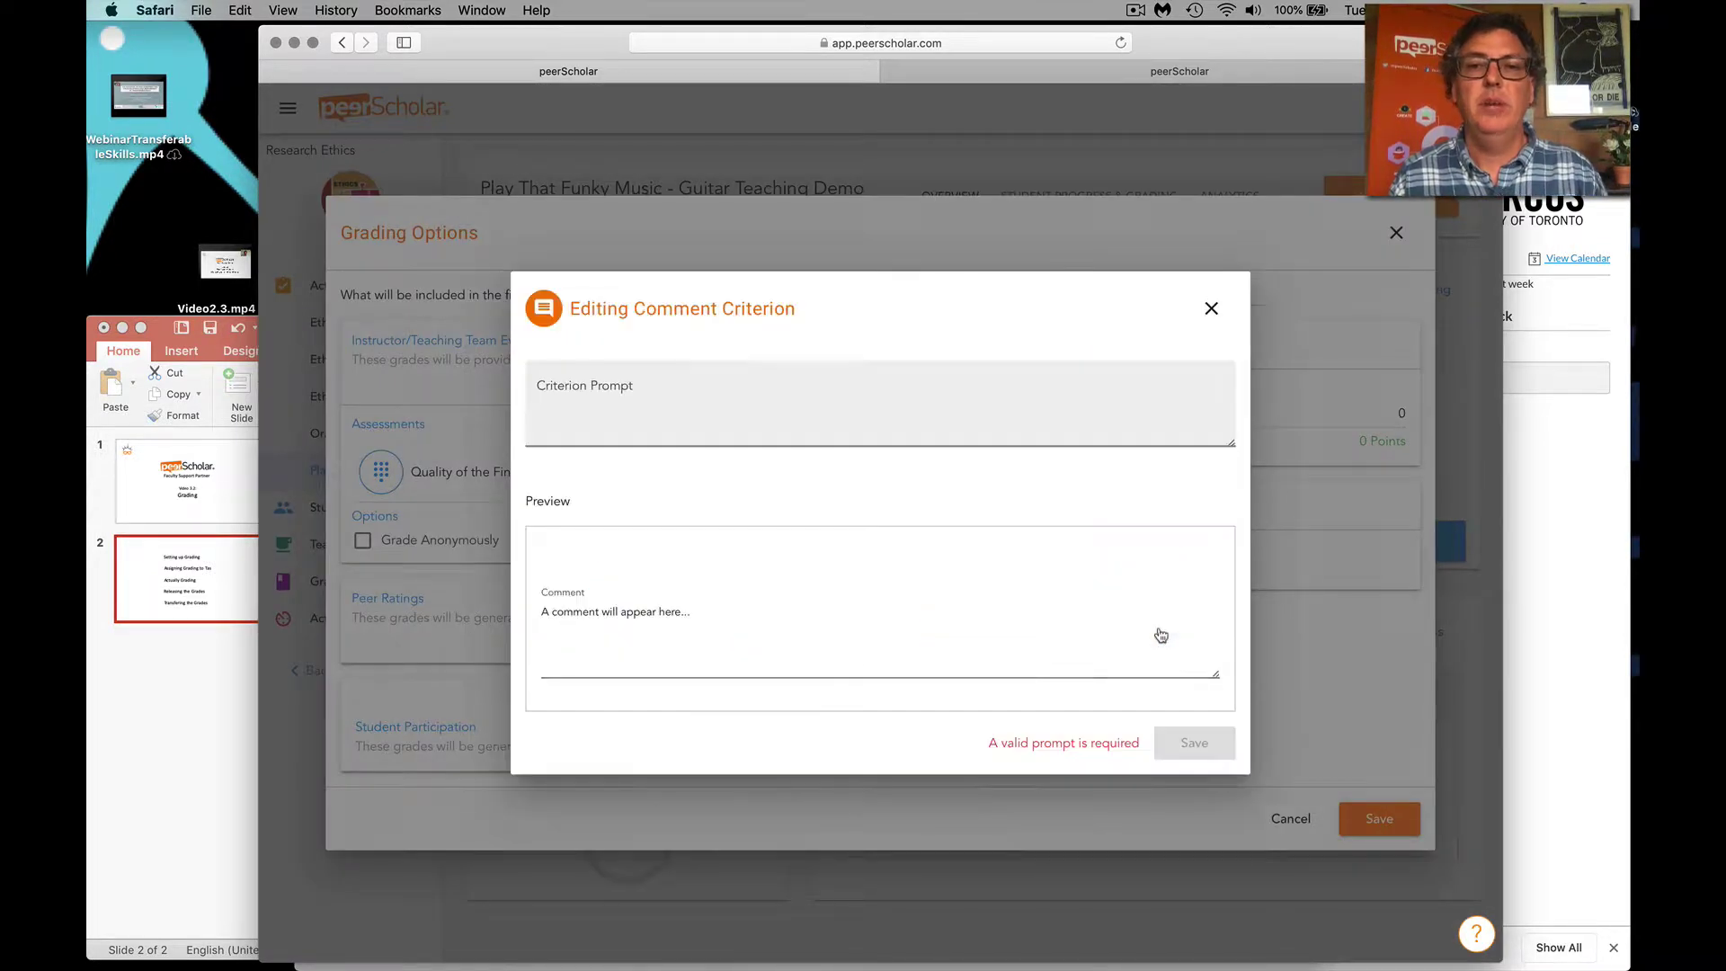
{"action": "left_click", "coordinate": [593, 398]}
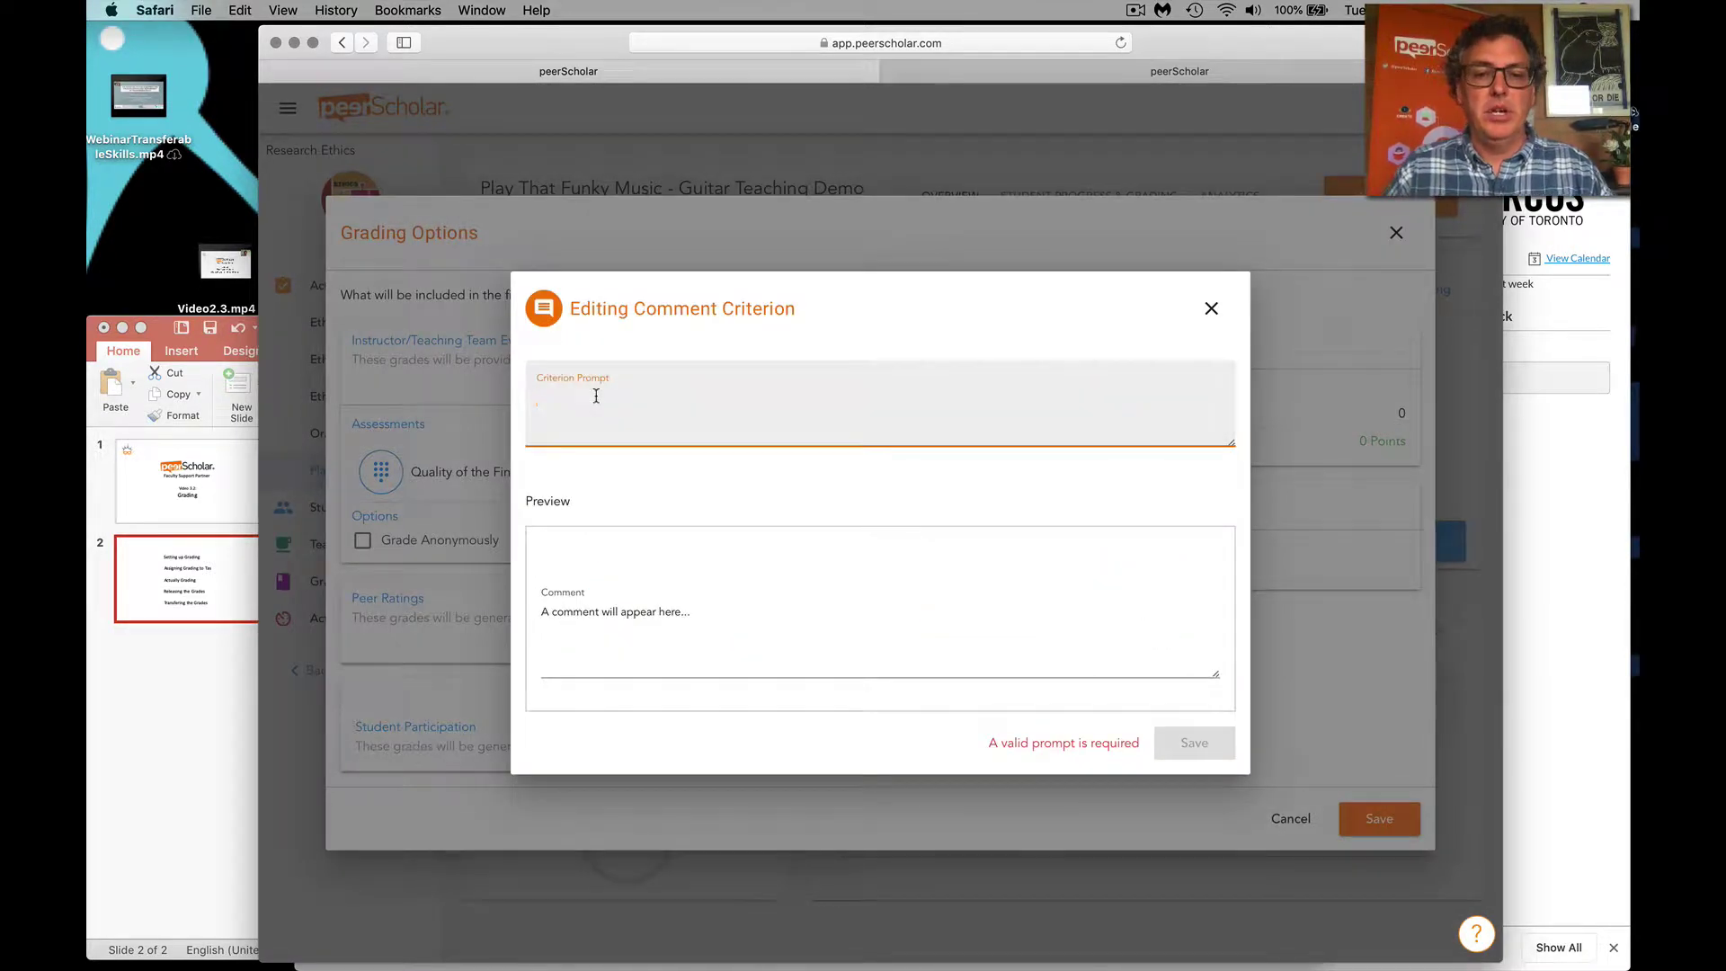
{"action": "type", "text": "Comments rel"}
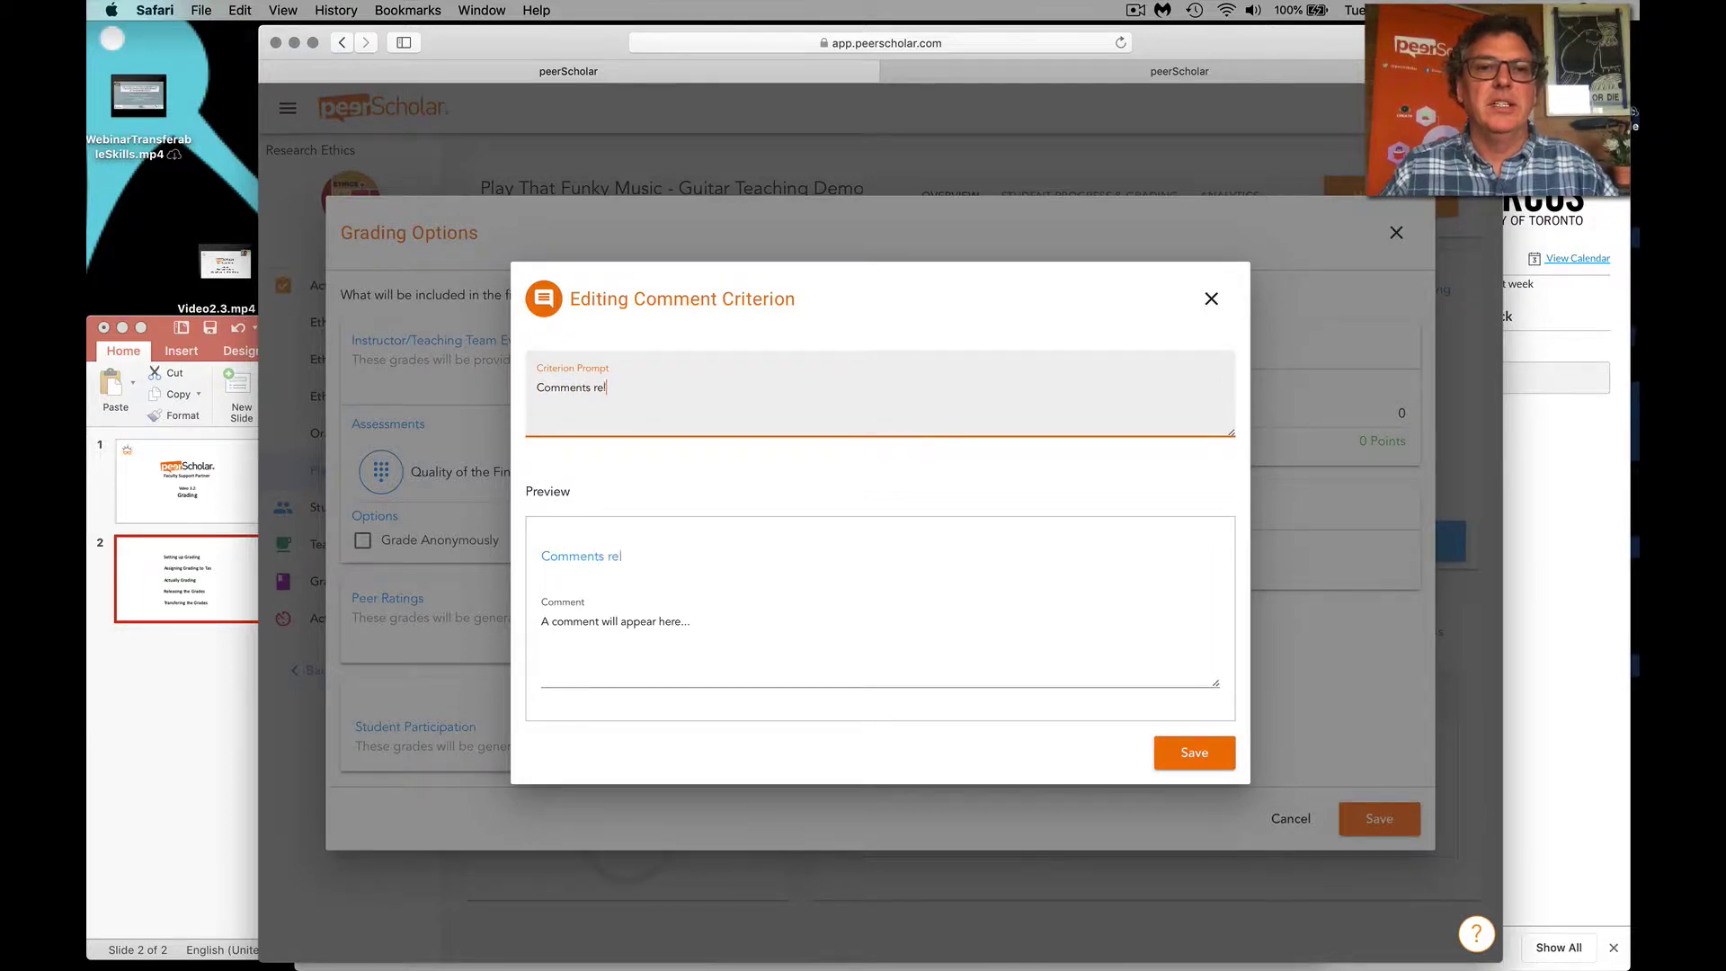
{"action": "type", "text": "ated to t"}
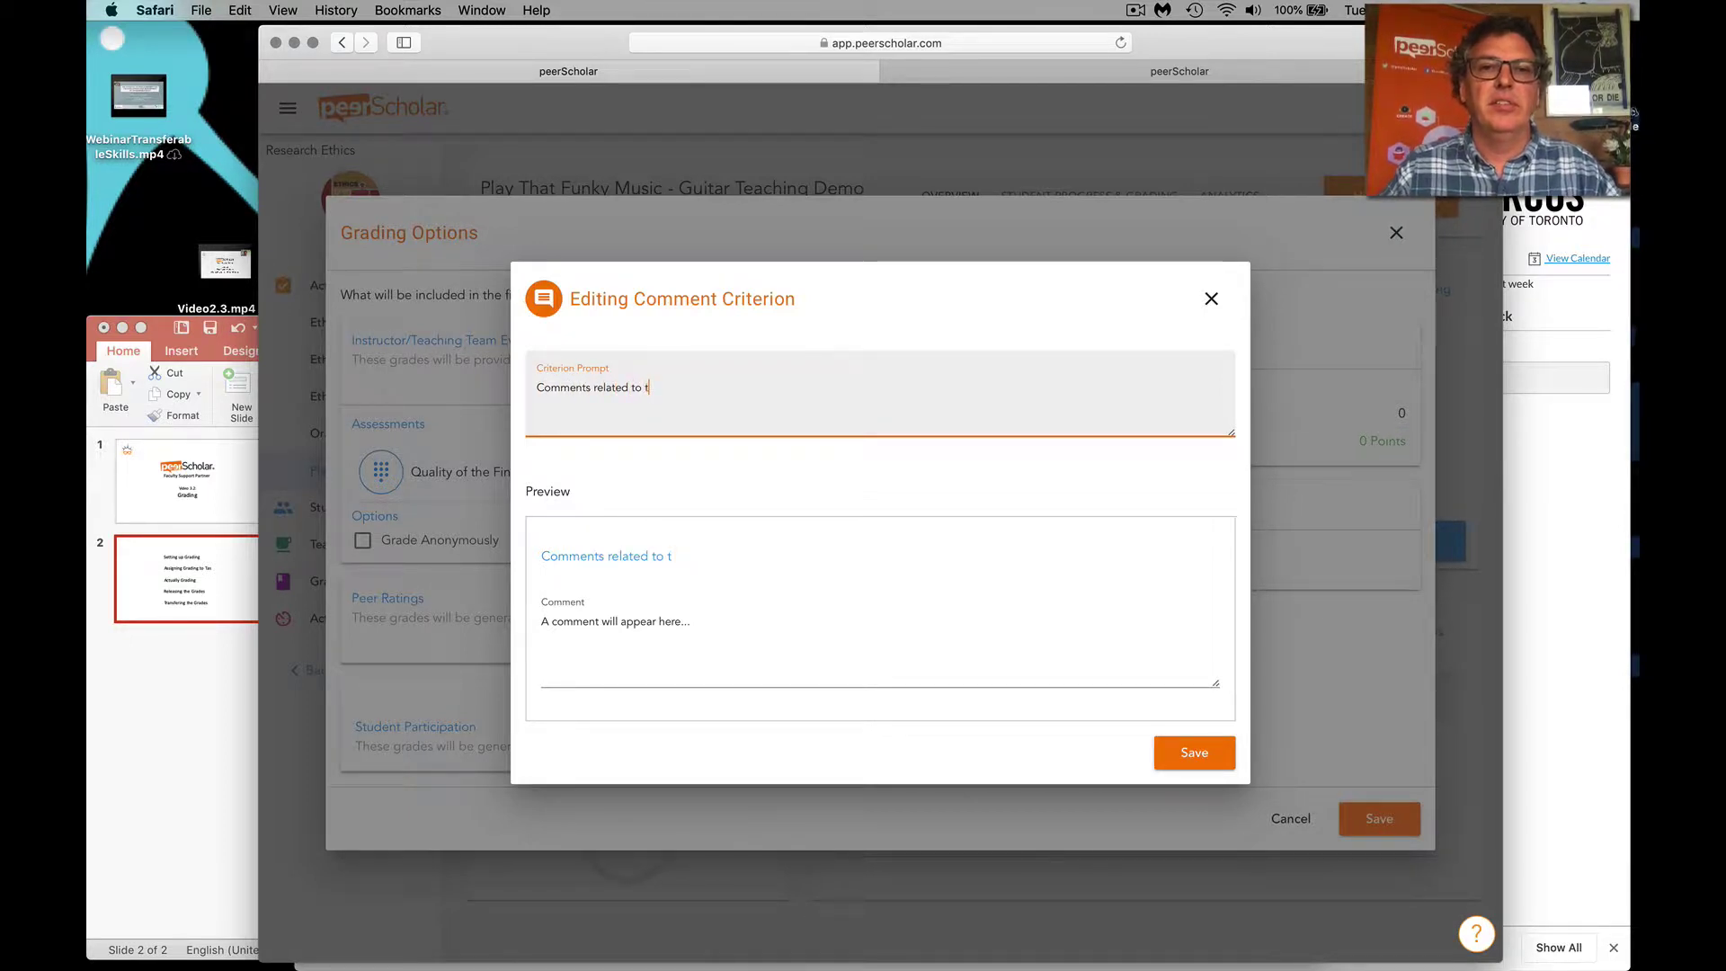
{"action": "type", "text": "he final pr"}
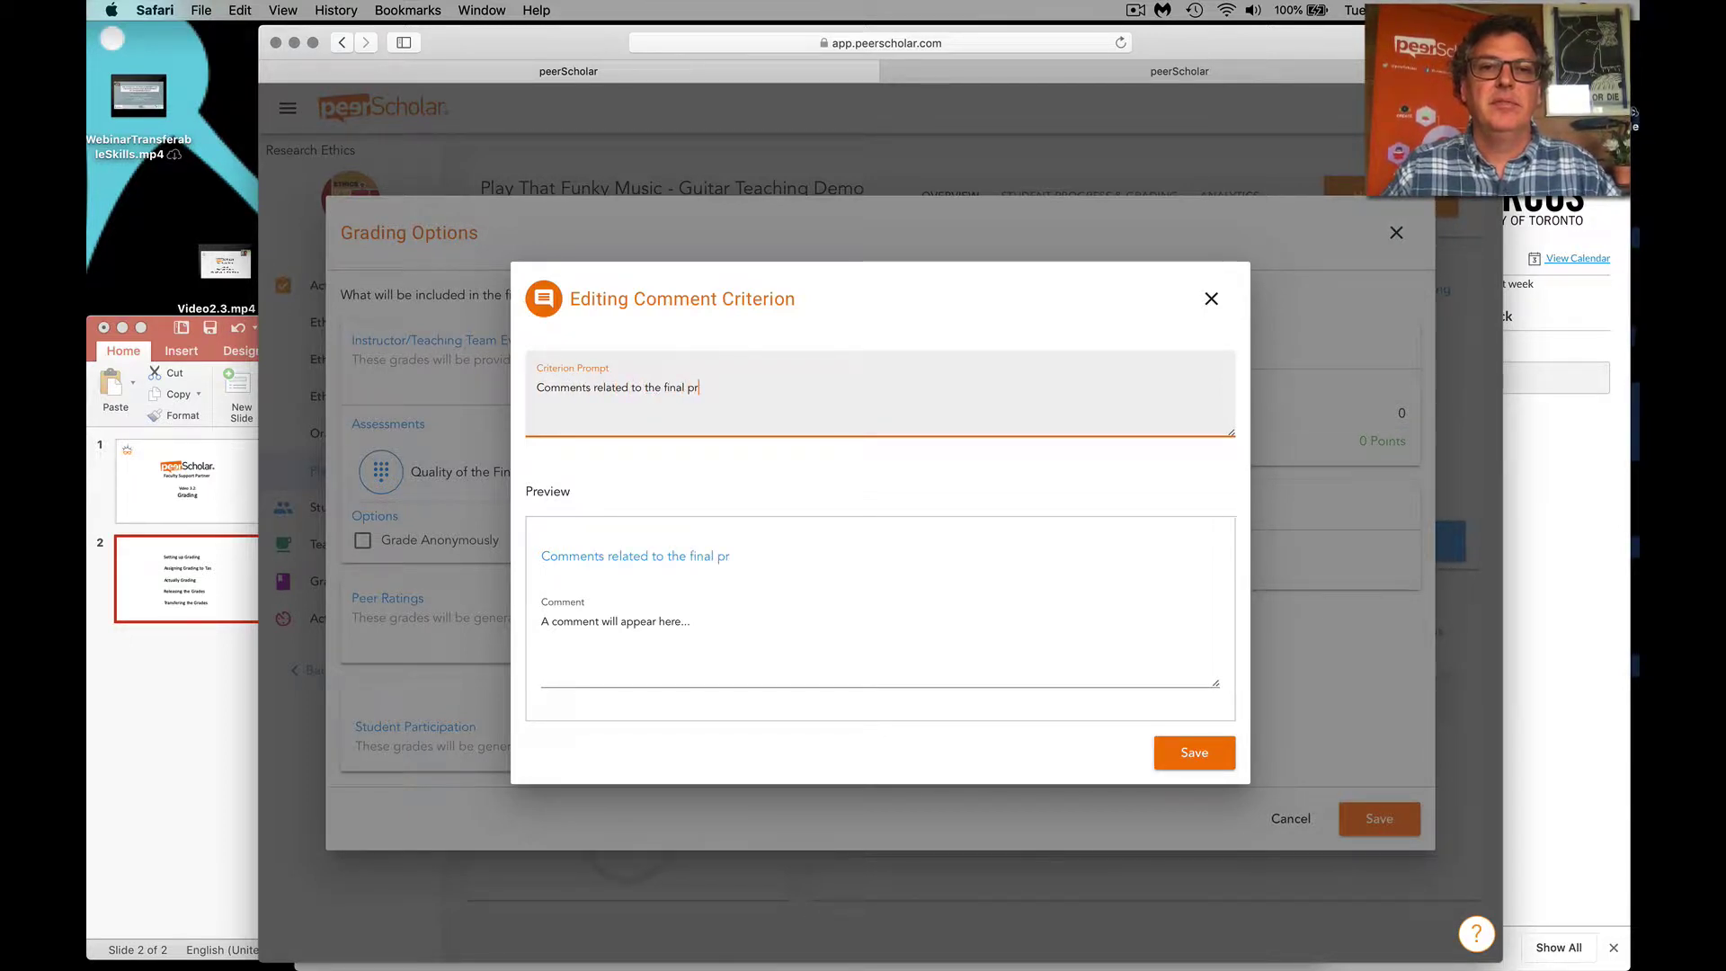
{"action": "type", "text": "oduct"}
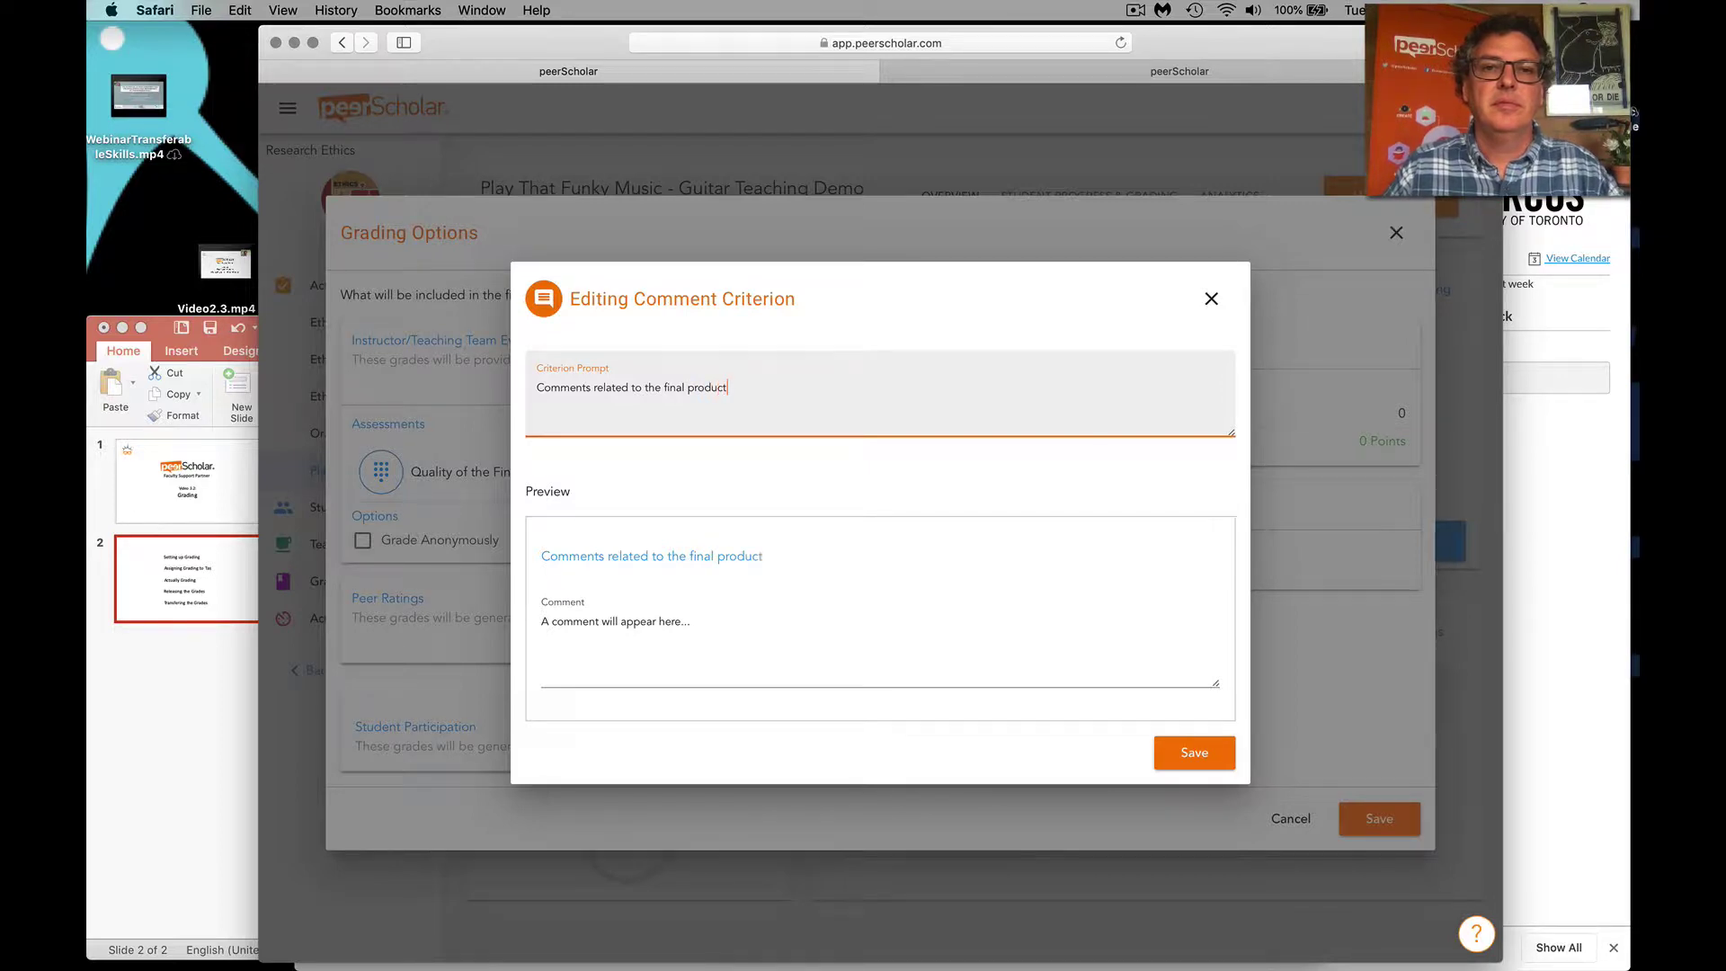
{"action": "left_click", "coordinate": [1194, 752]}
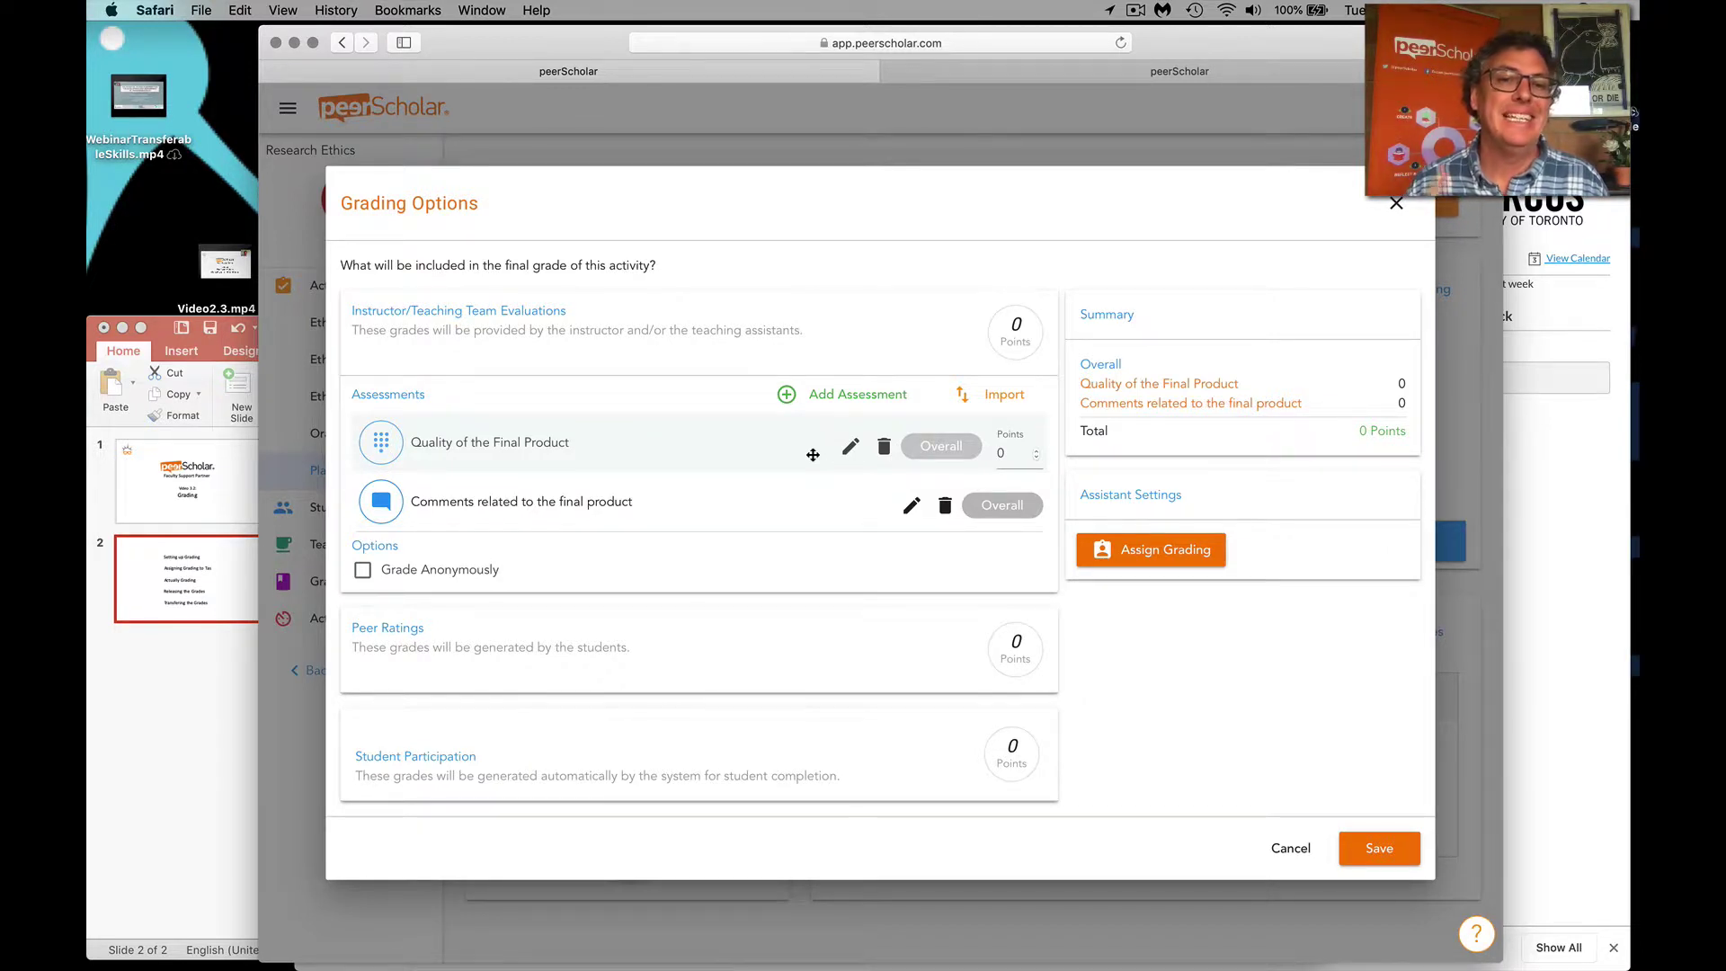
Add a Dropdown assessment to the instructor evaluations with the criterion prompt "Quality of feedback given to peers"
{"action": "left_click", "coordinate": [824, 399]}
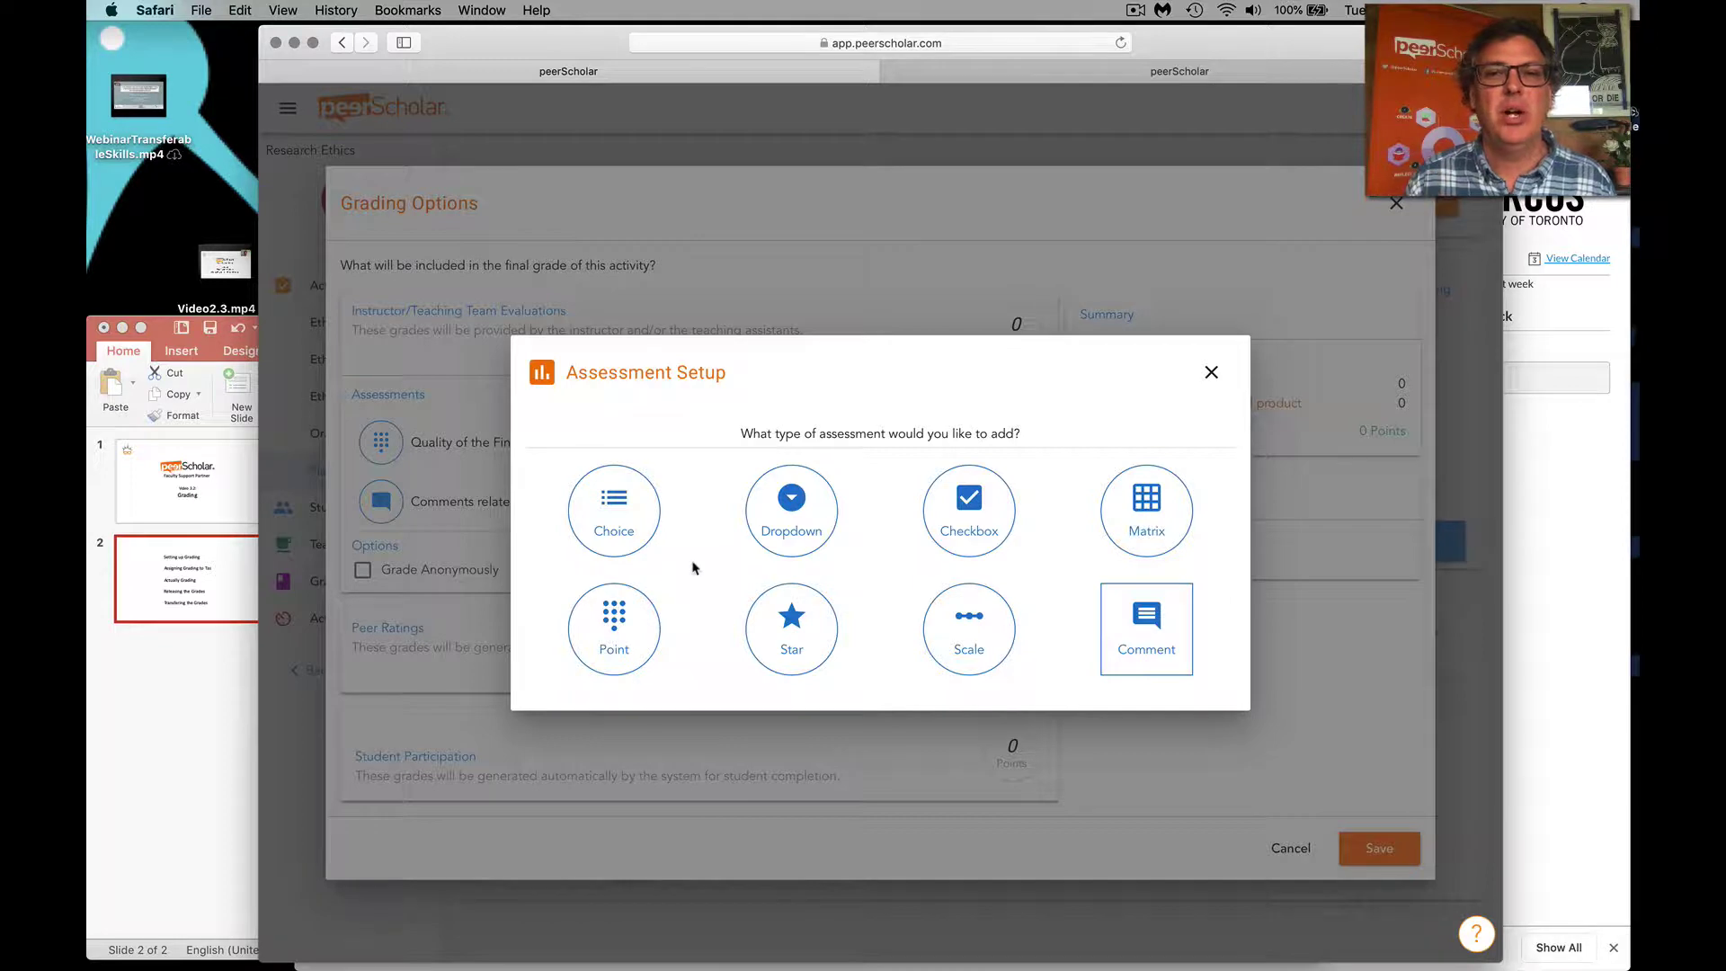
{"action": "left_click", "coordinate": [800, 520]}
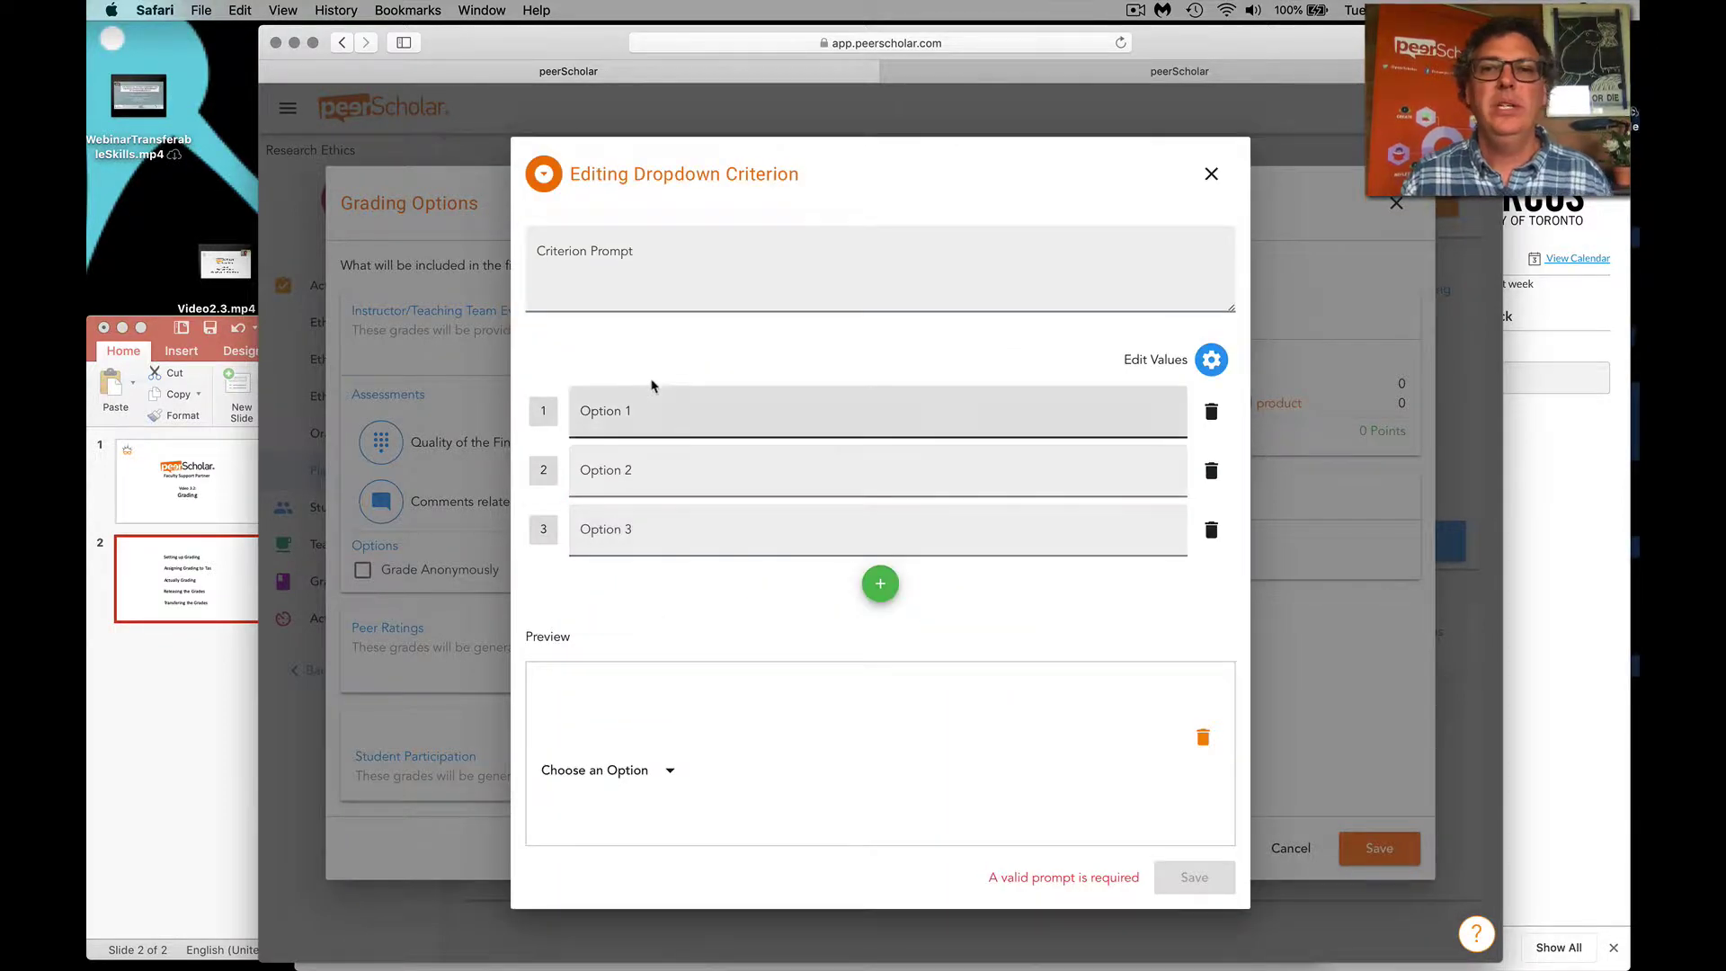
{"action": "left_click", "coordinate": [658, 276]}
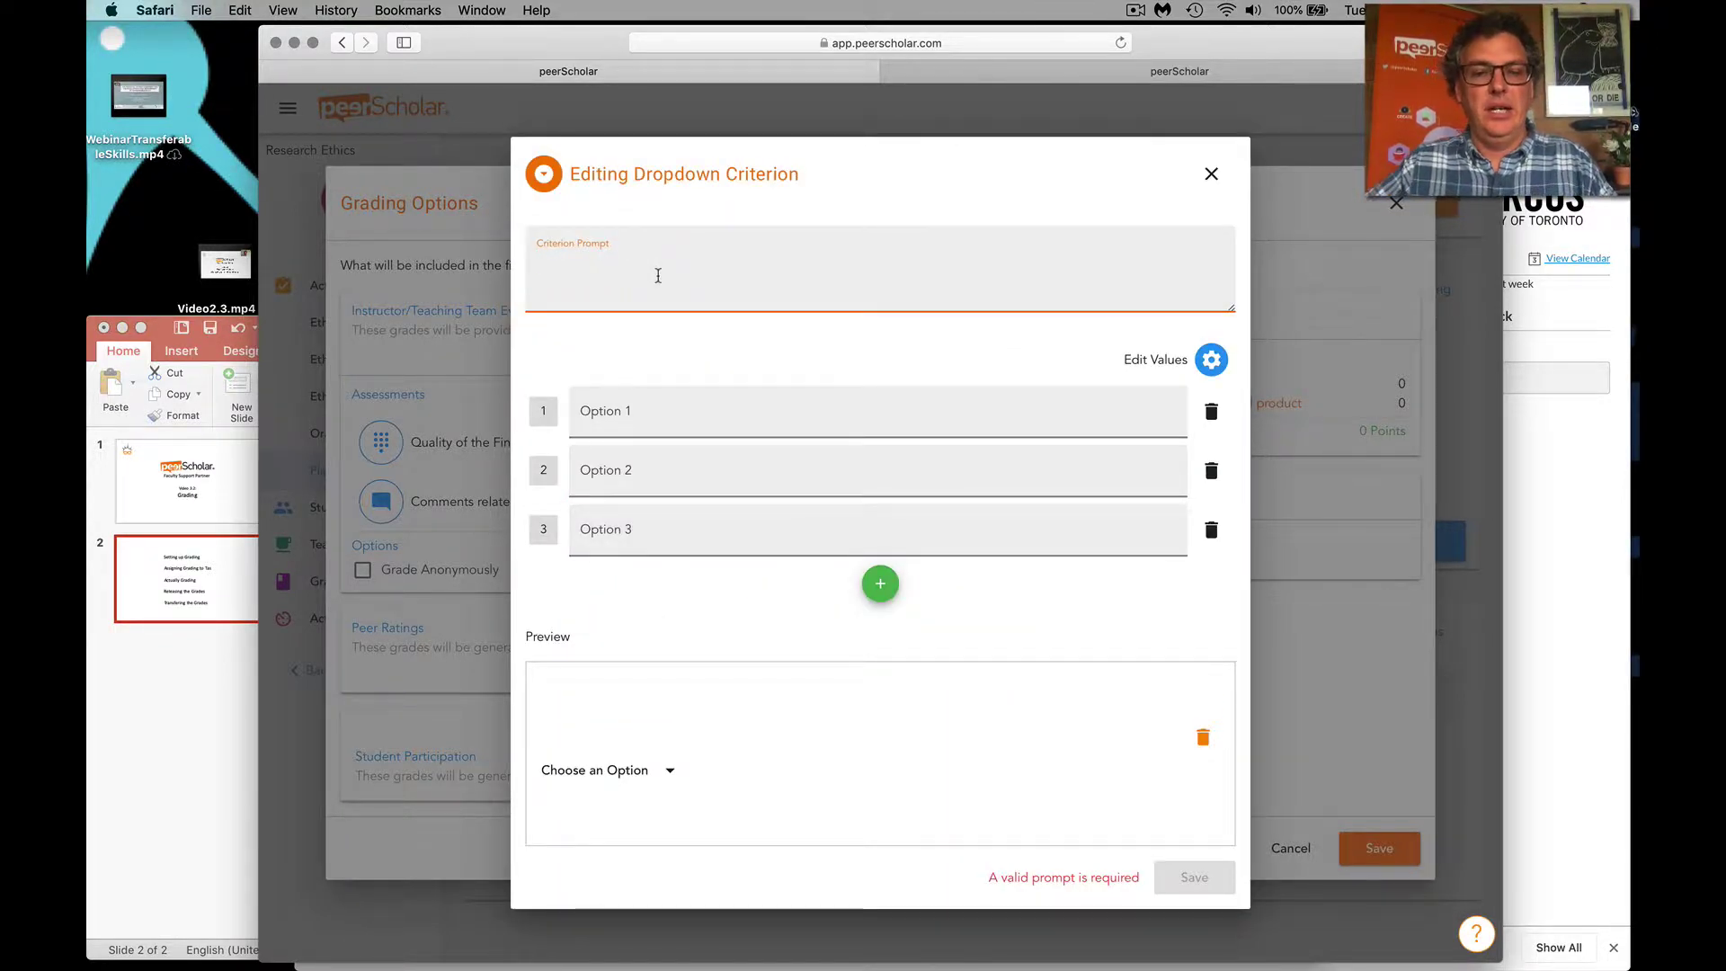
{"action": "type", "text": "Quality f"}
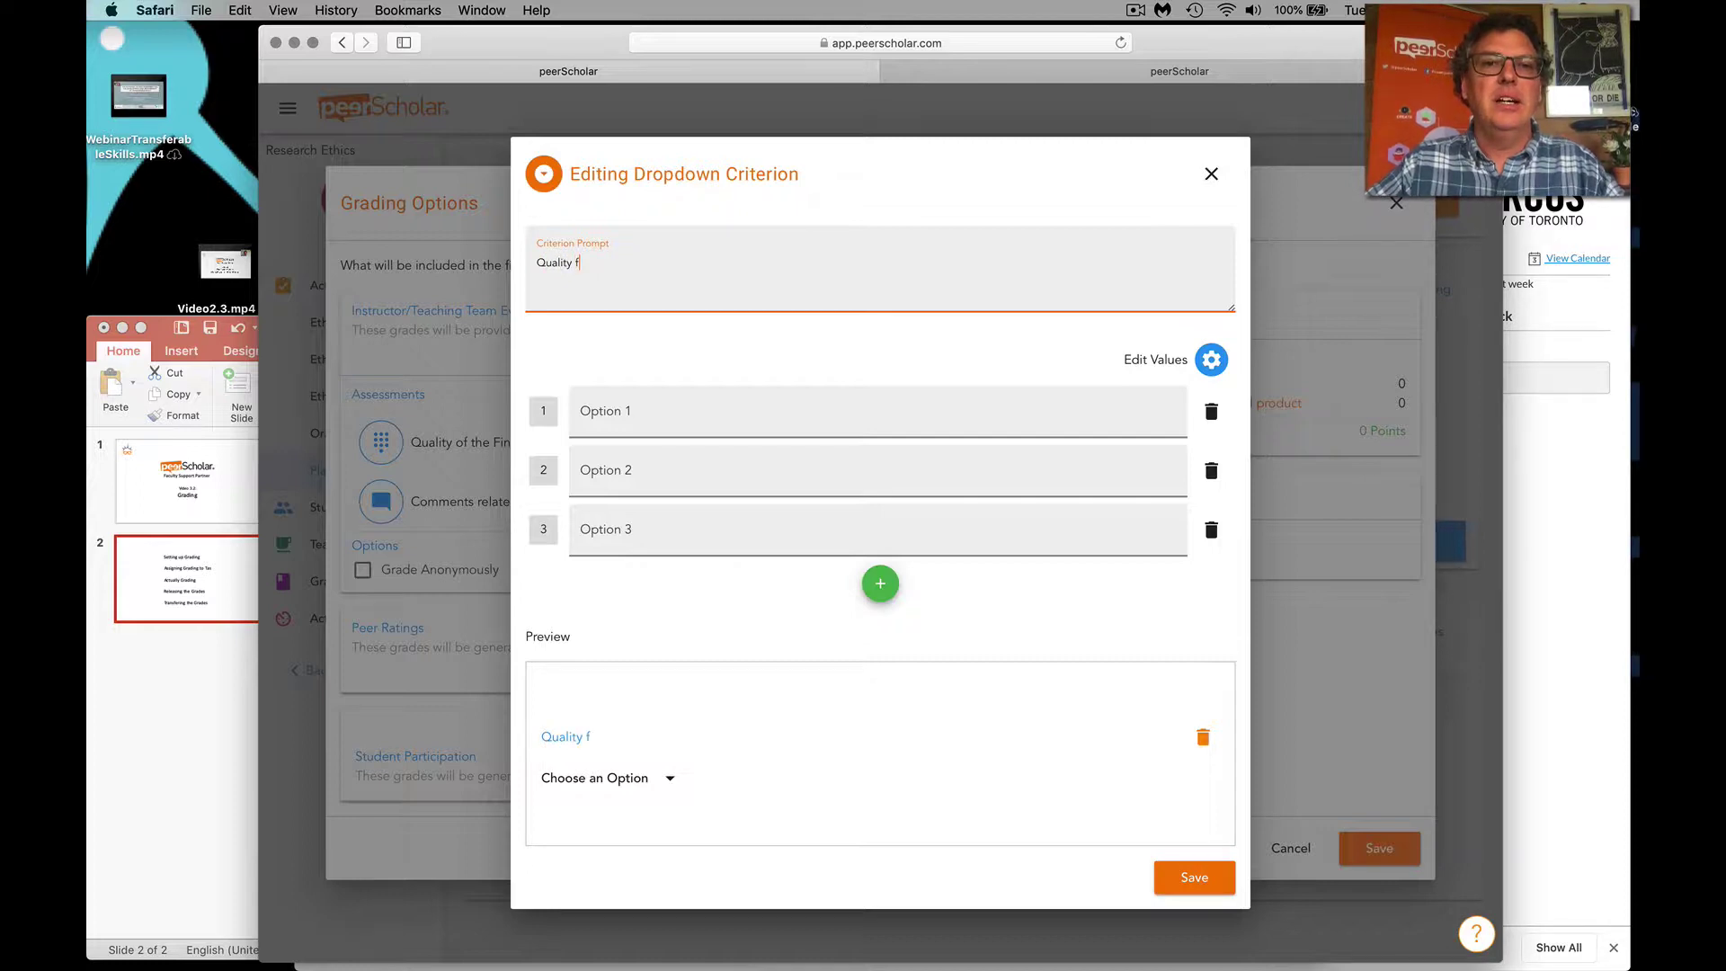
{"action": "type", "text": "="}
{"action": "key", "text": "BackSpace"}
{"action": "key", "text": "BackSpace"}
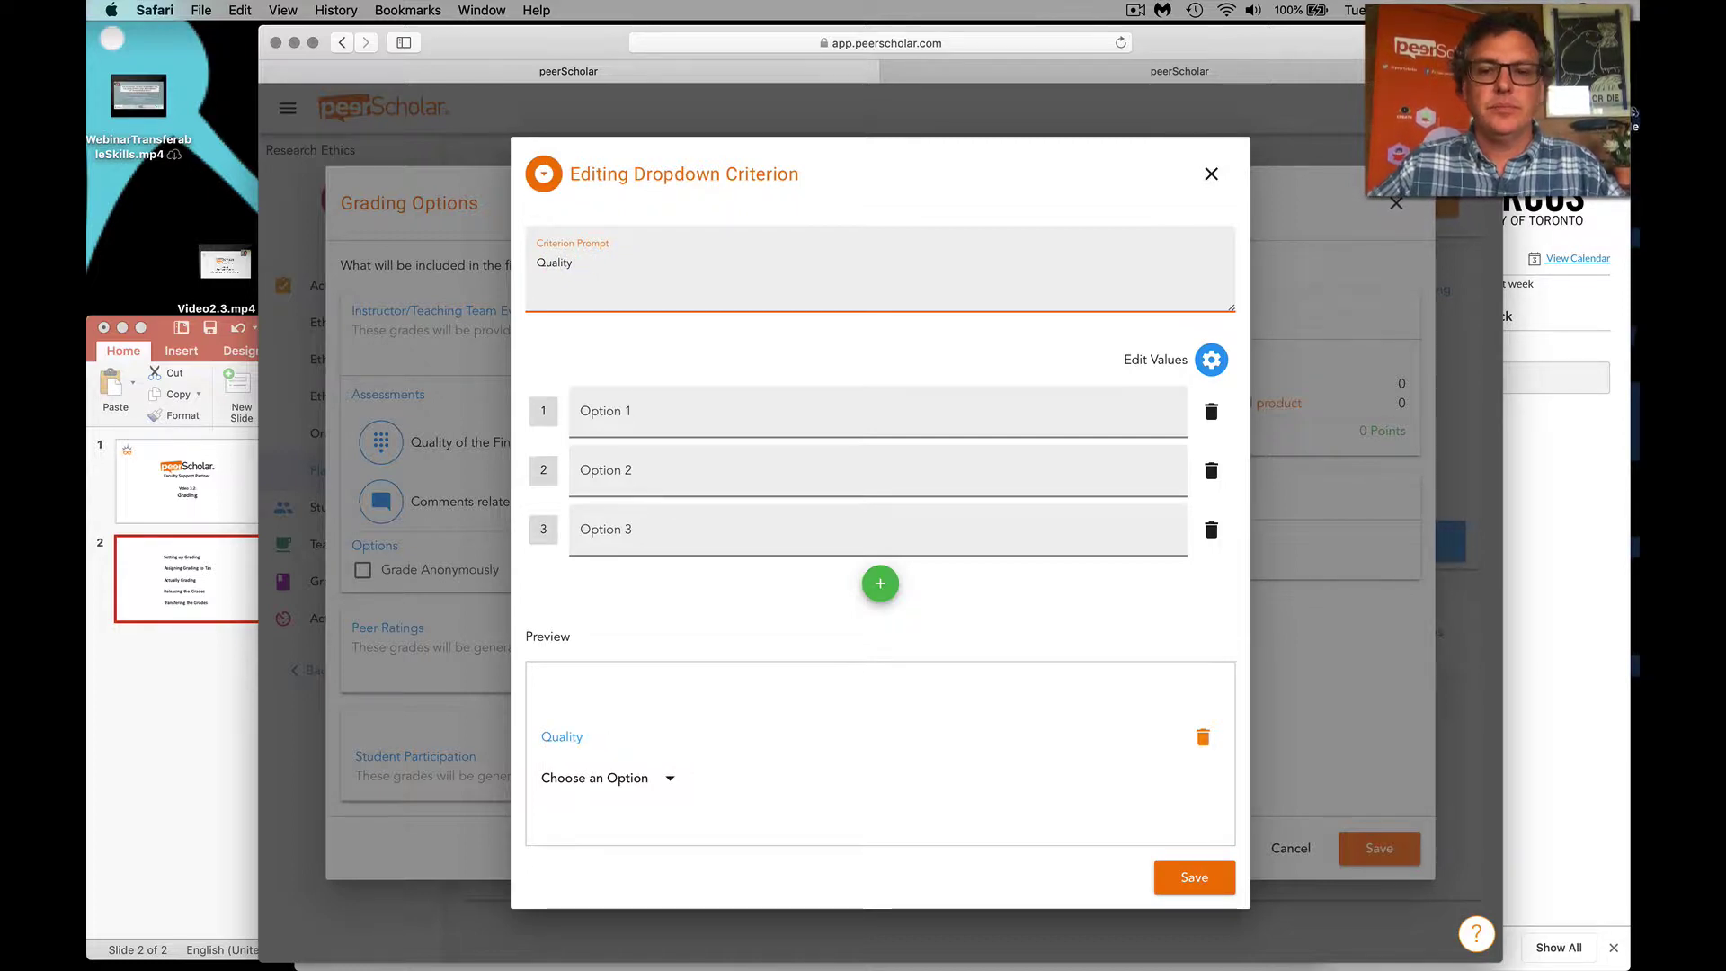
{"action": "type", "text": "of feedba"}
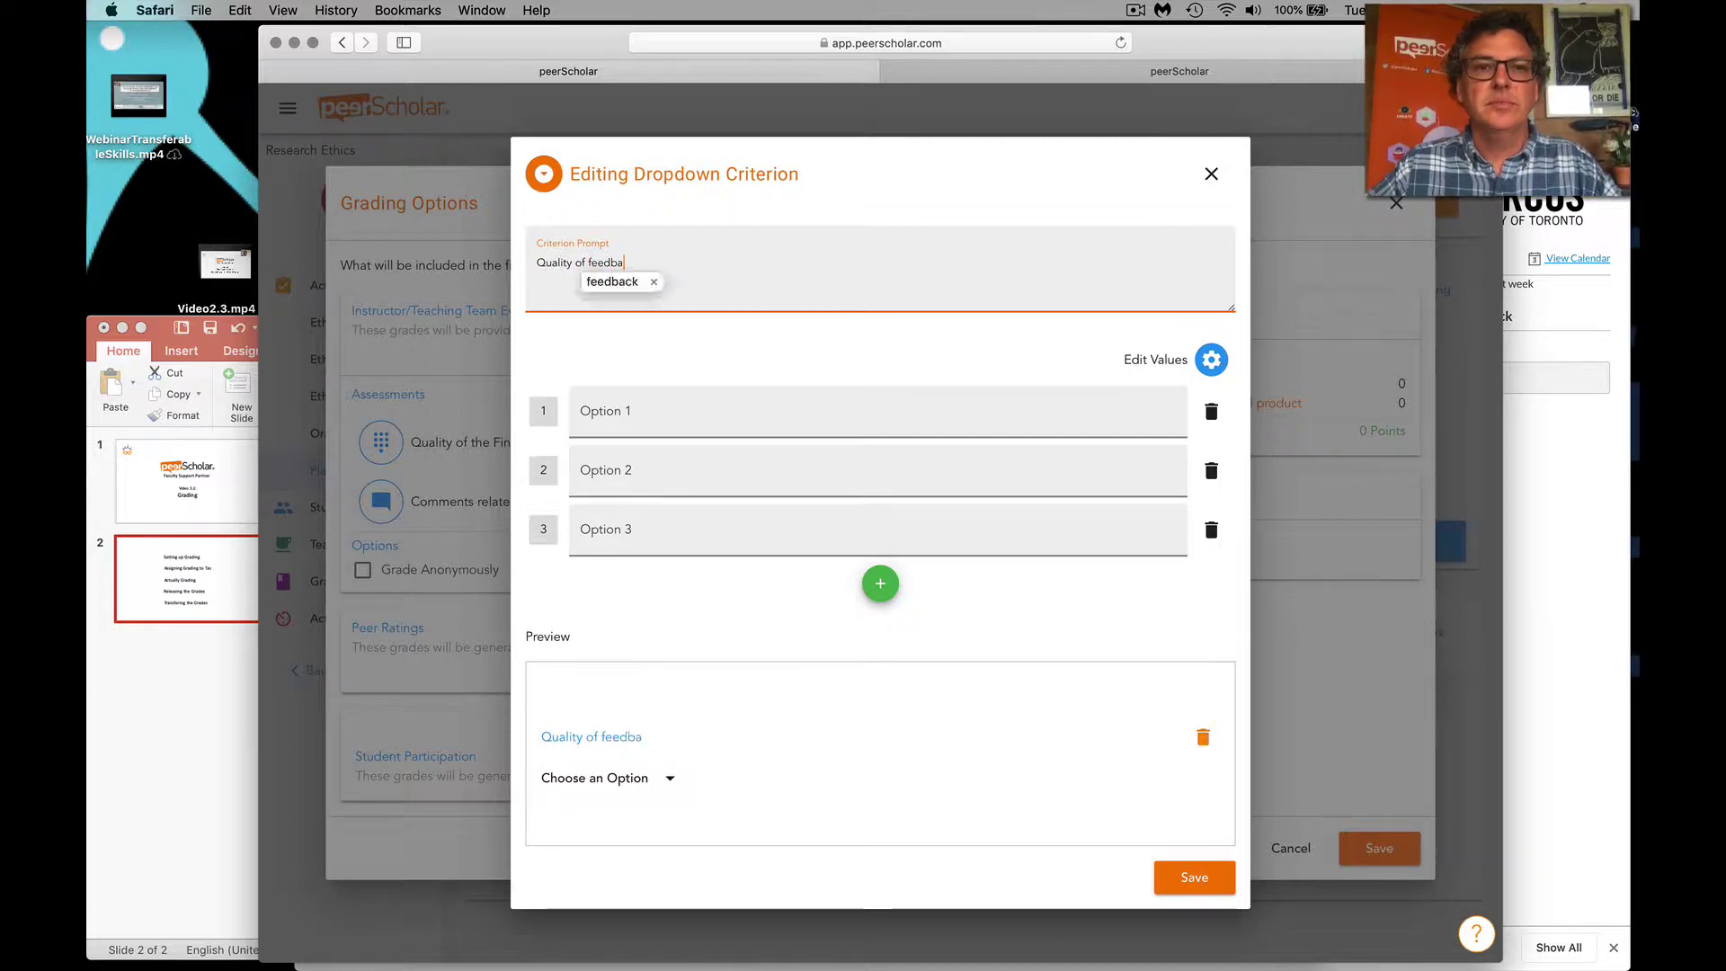
{"action": "type", "text": "ck given to peers"}
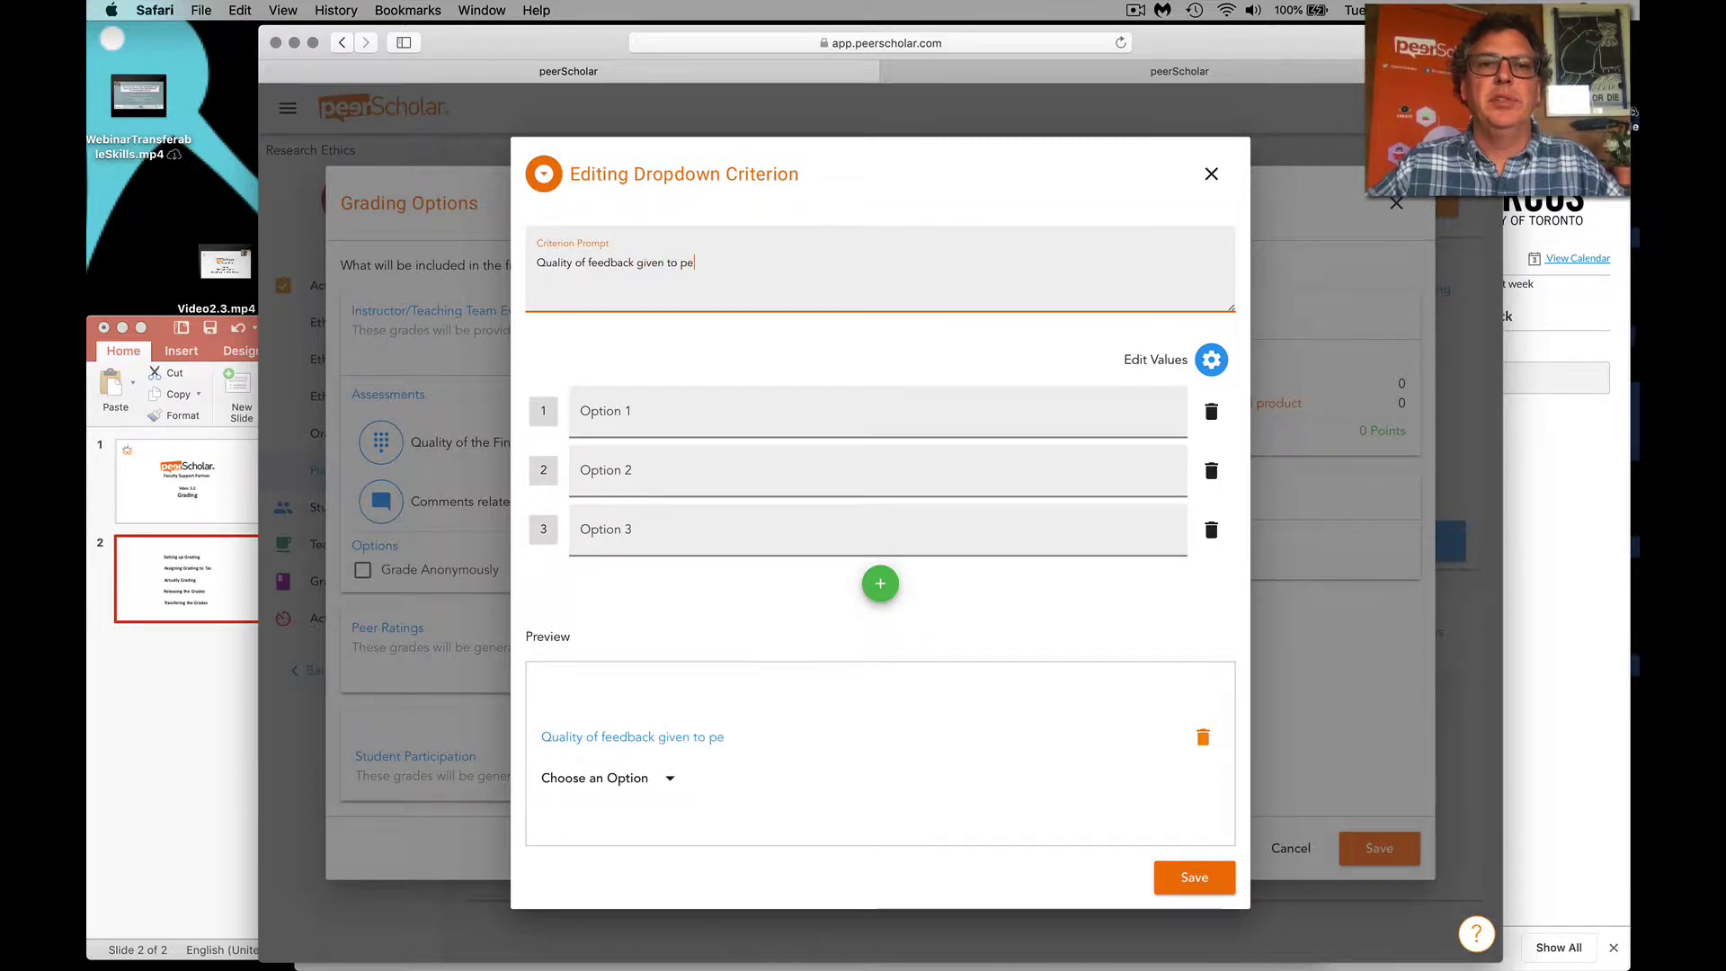
Enter "Feedback absent" as the dropdown criterion's first option
{"action": "left_click", "coordinate": [659, 415]}
{"action": "type", "text": "Feed"}
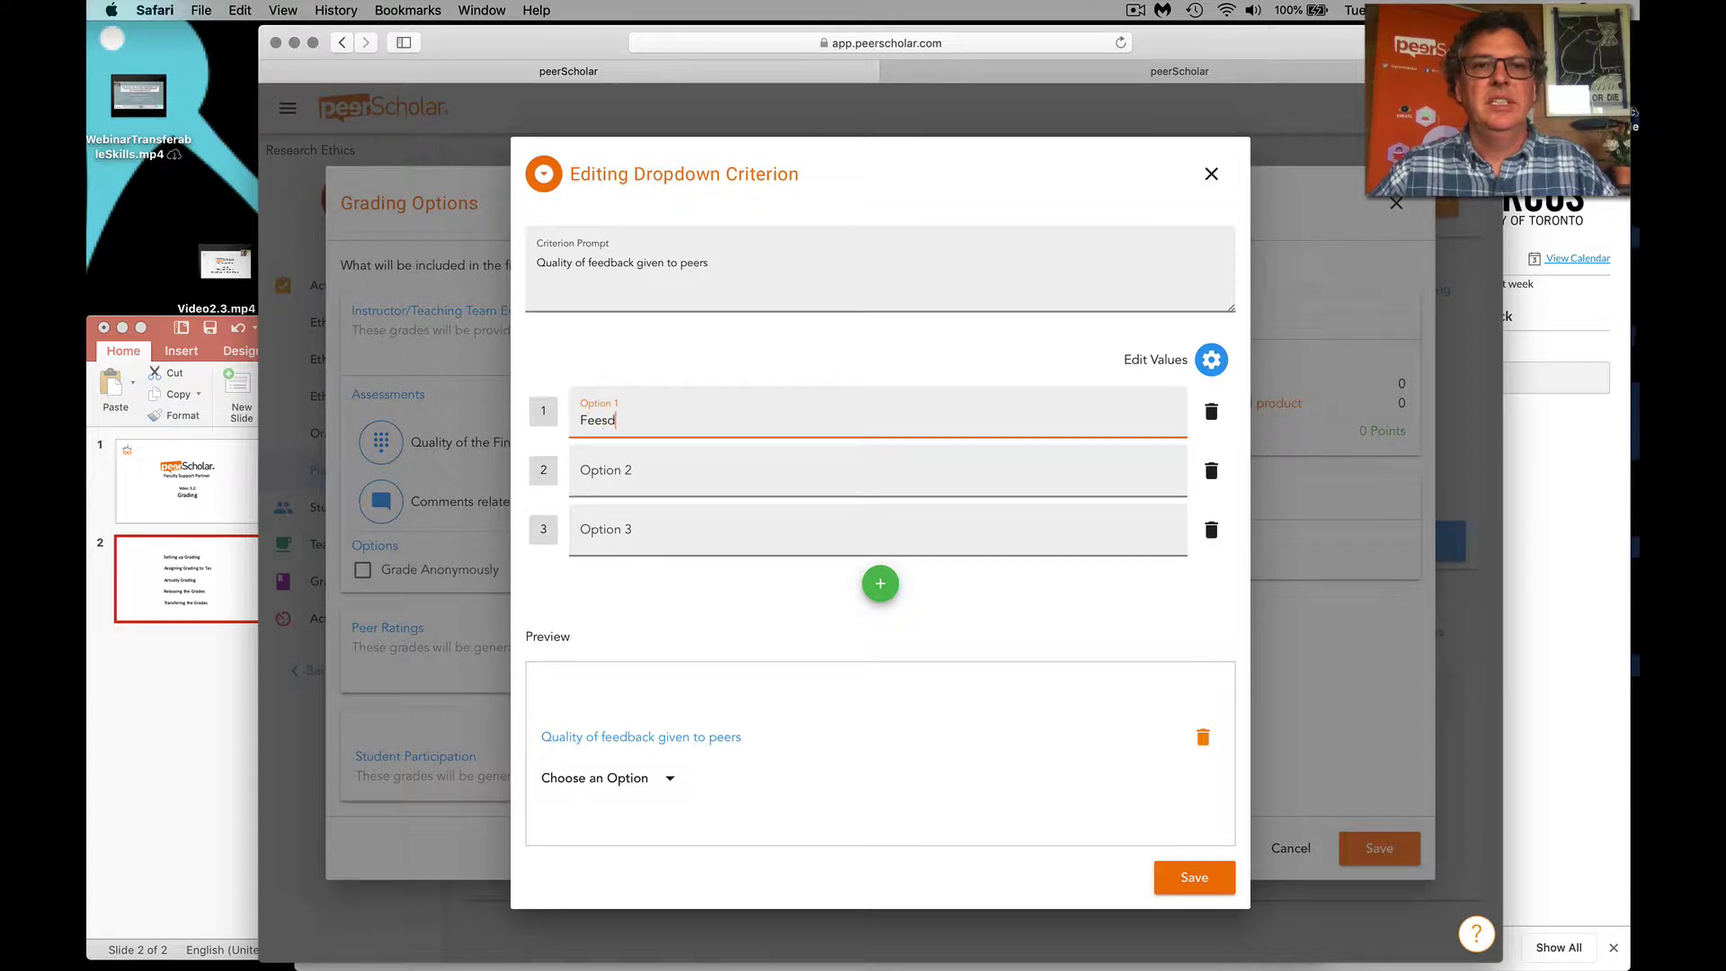
{"action": "type", "text": "ba"}
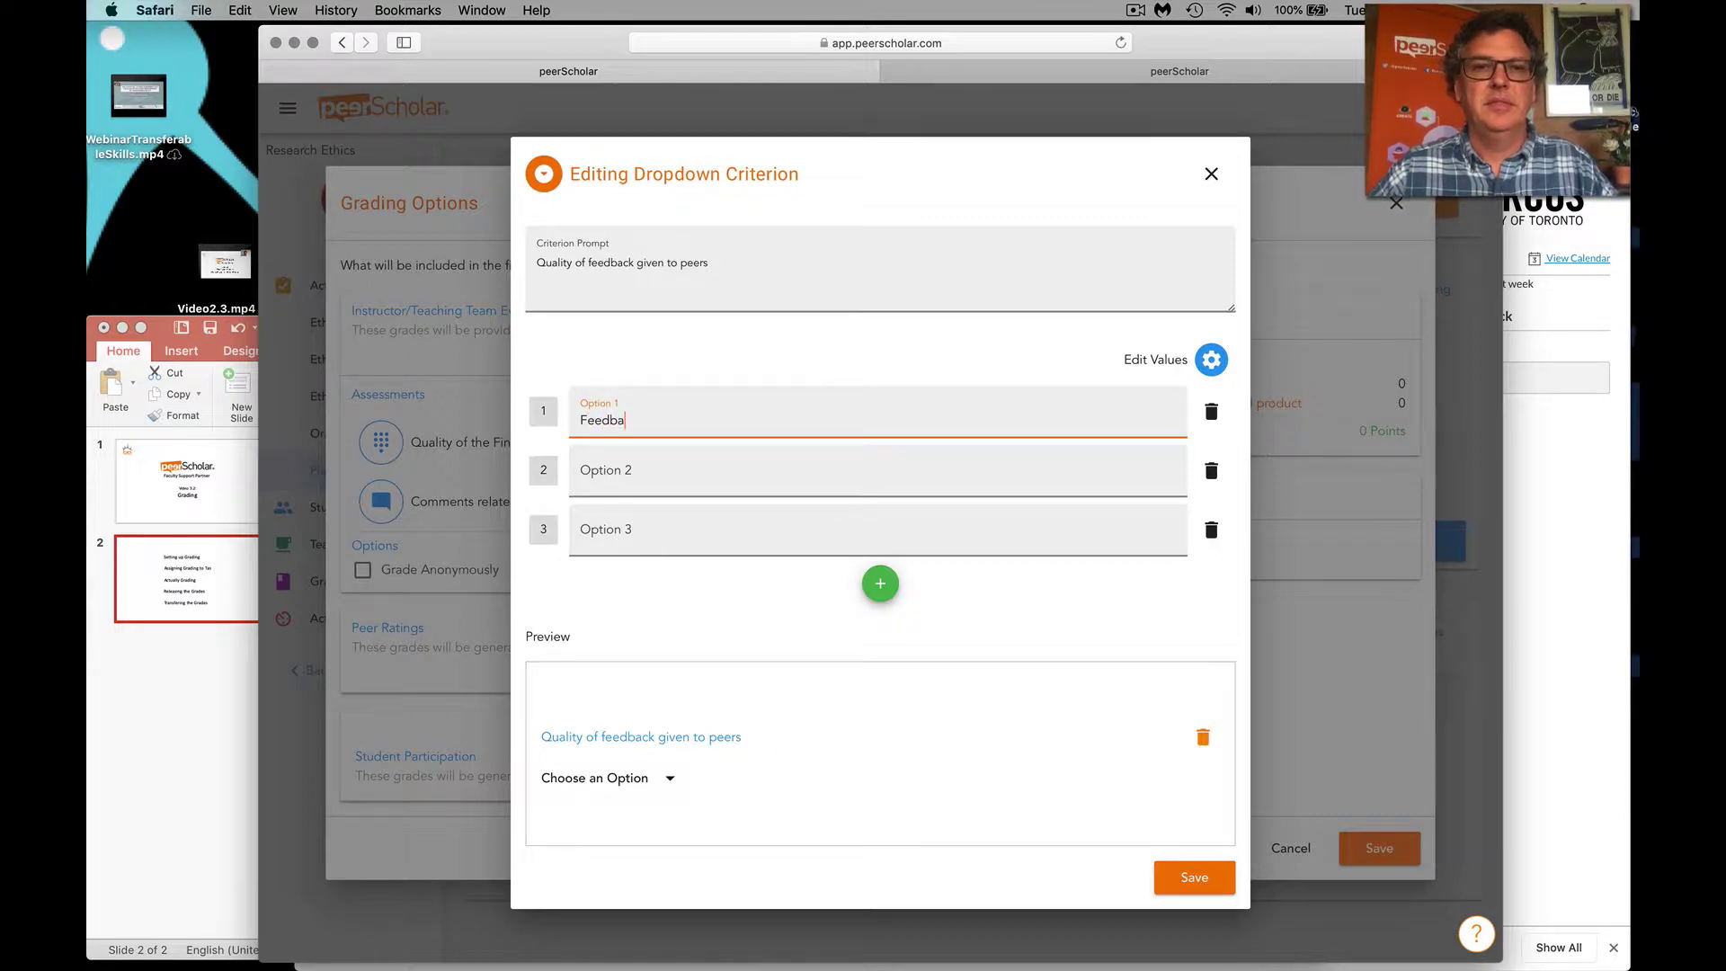
{"action": "type", "text": "ck absent"}
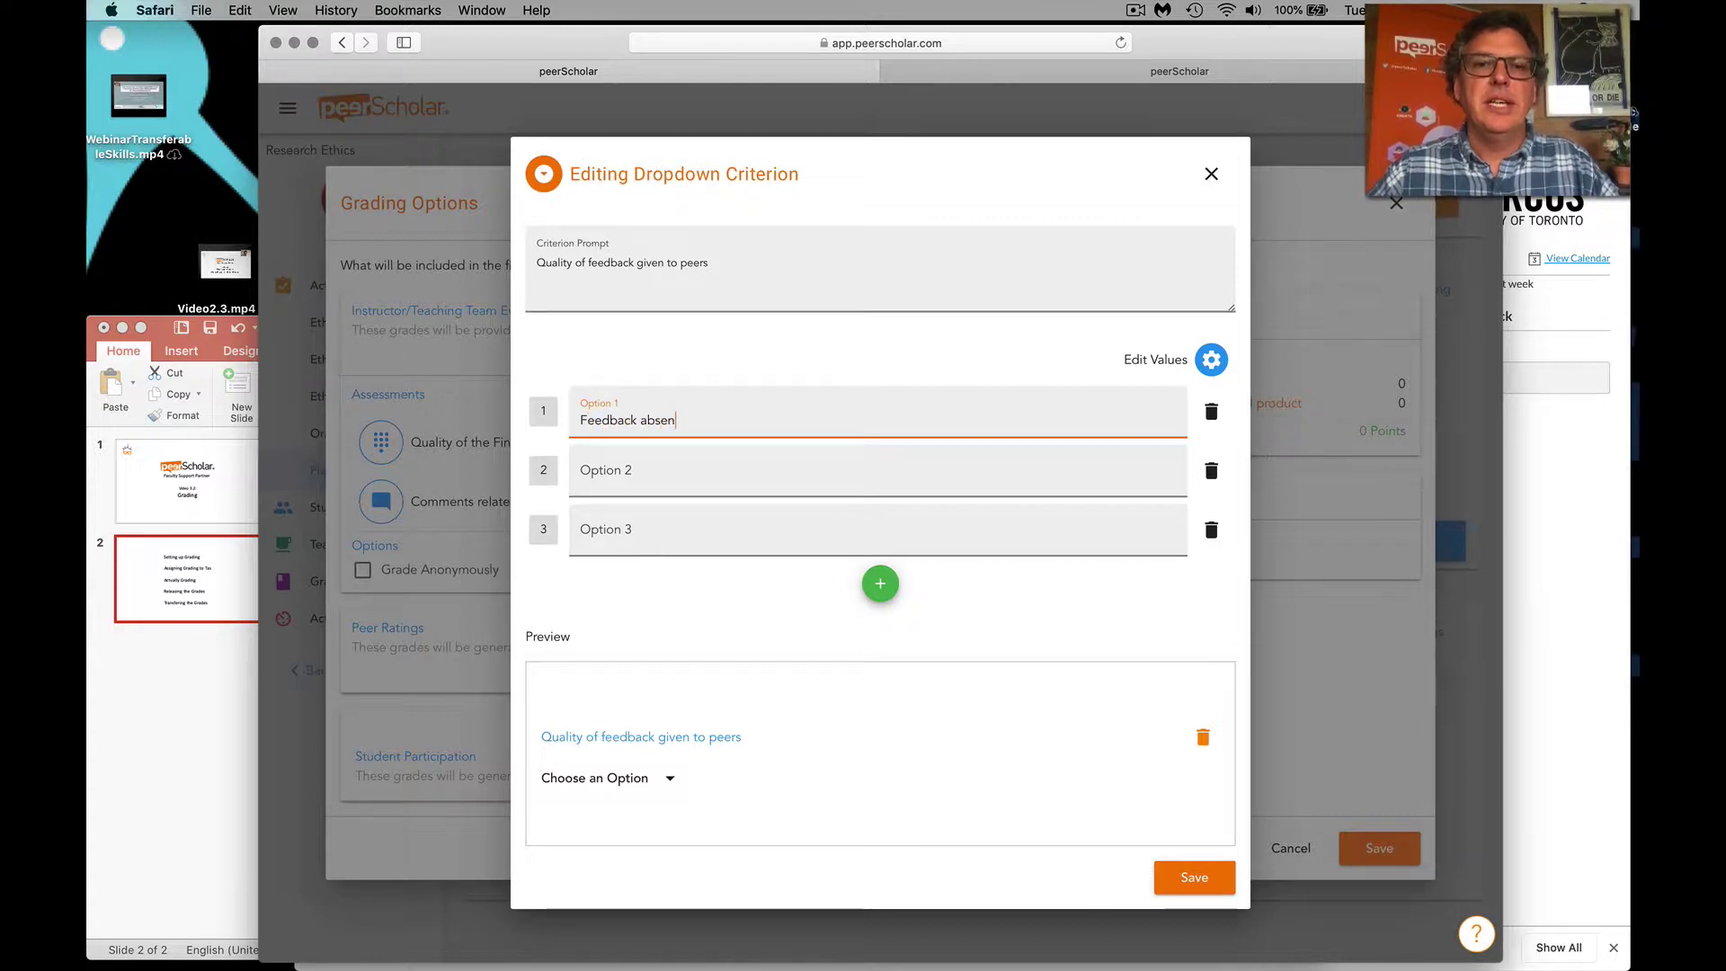
Enter "Feedback weak or shallow - minimal effort applied" as the dropdown criterion's second option
{"action": "left_click", "coordinate": [670, 461]}
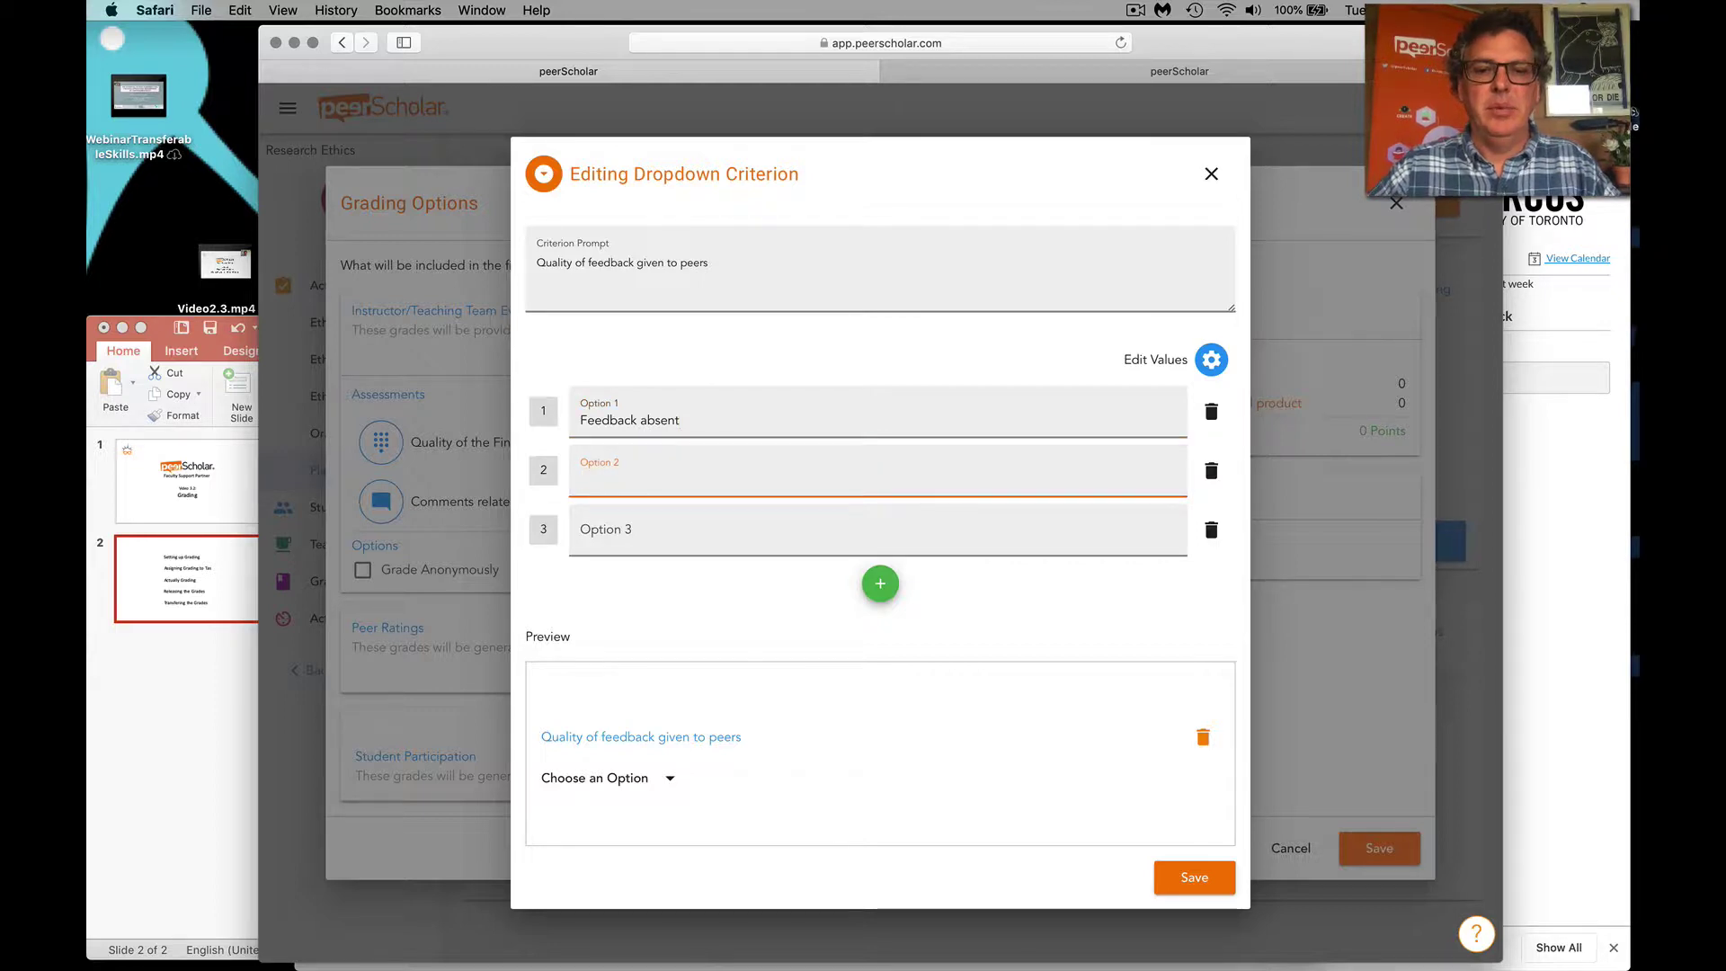
{"action": "type", "text": "Feedback w"}
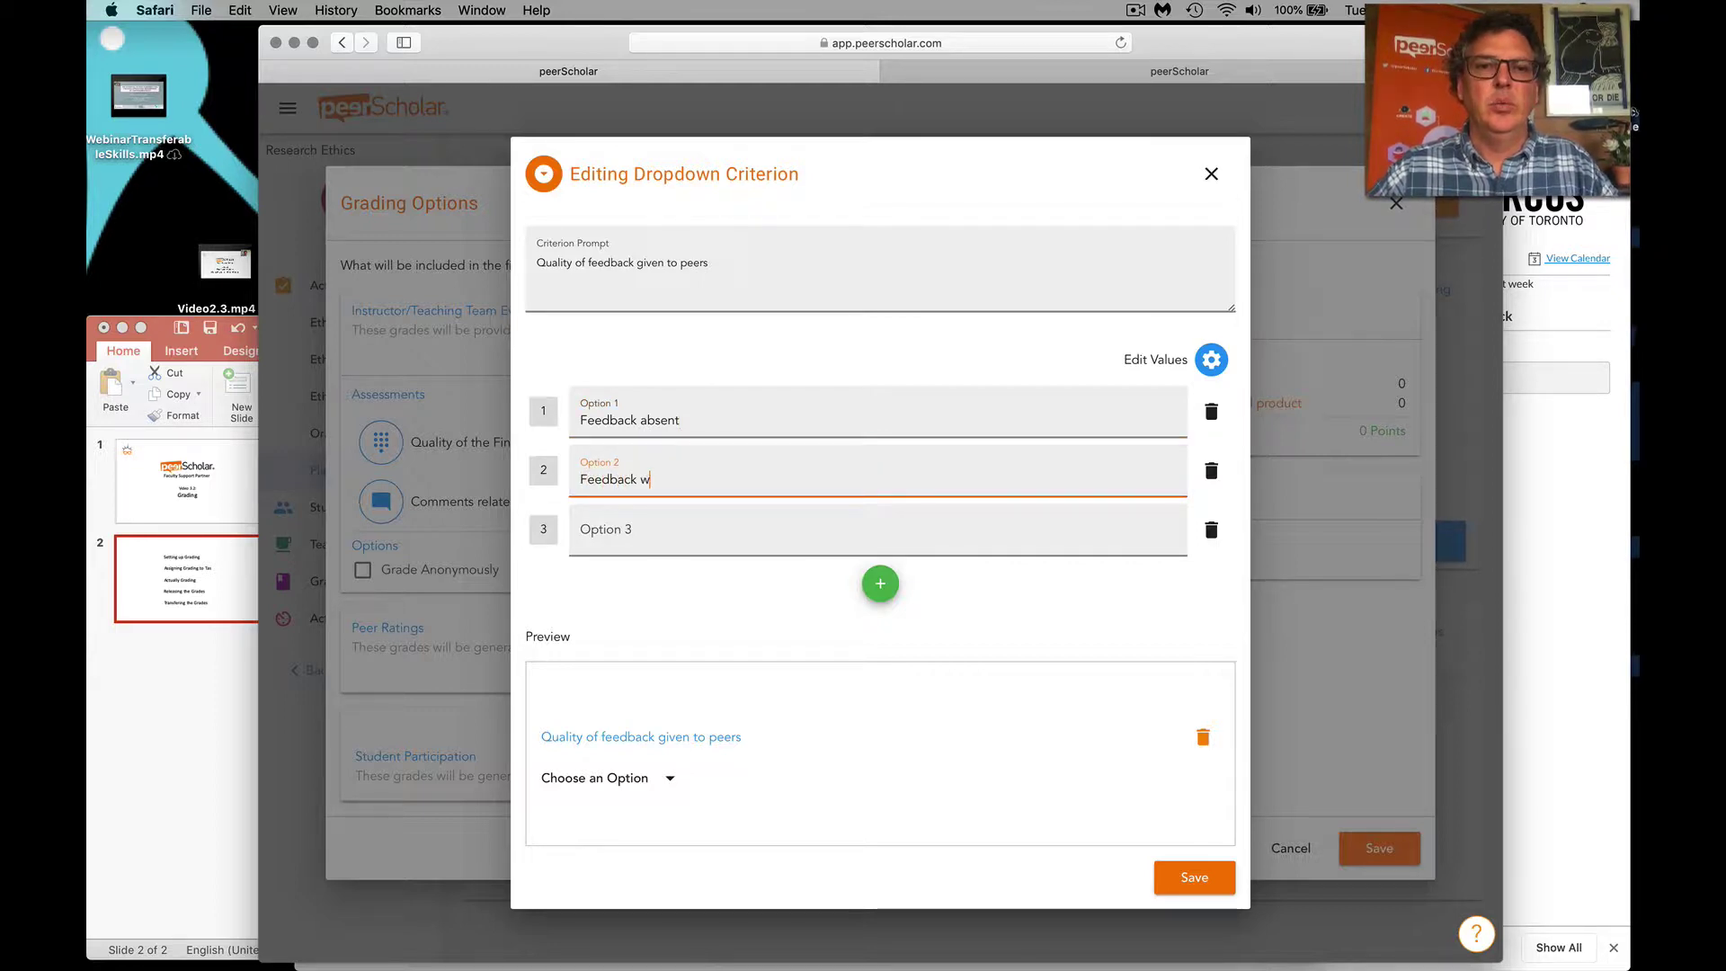
{"action": "type", "text": "eak or shallow"}
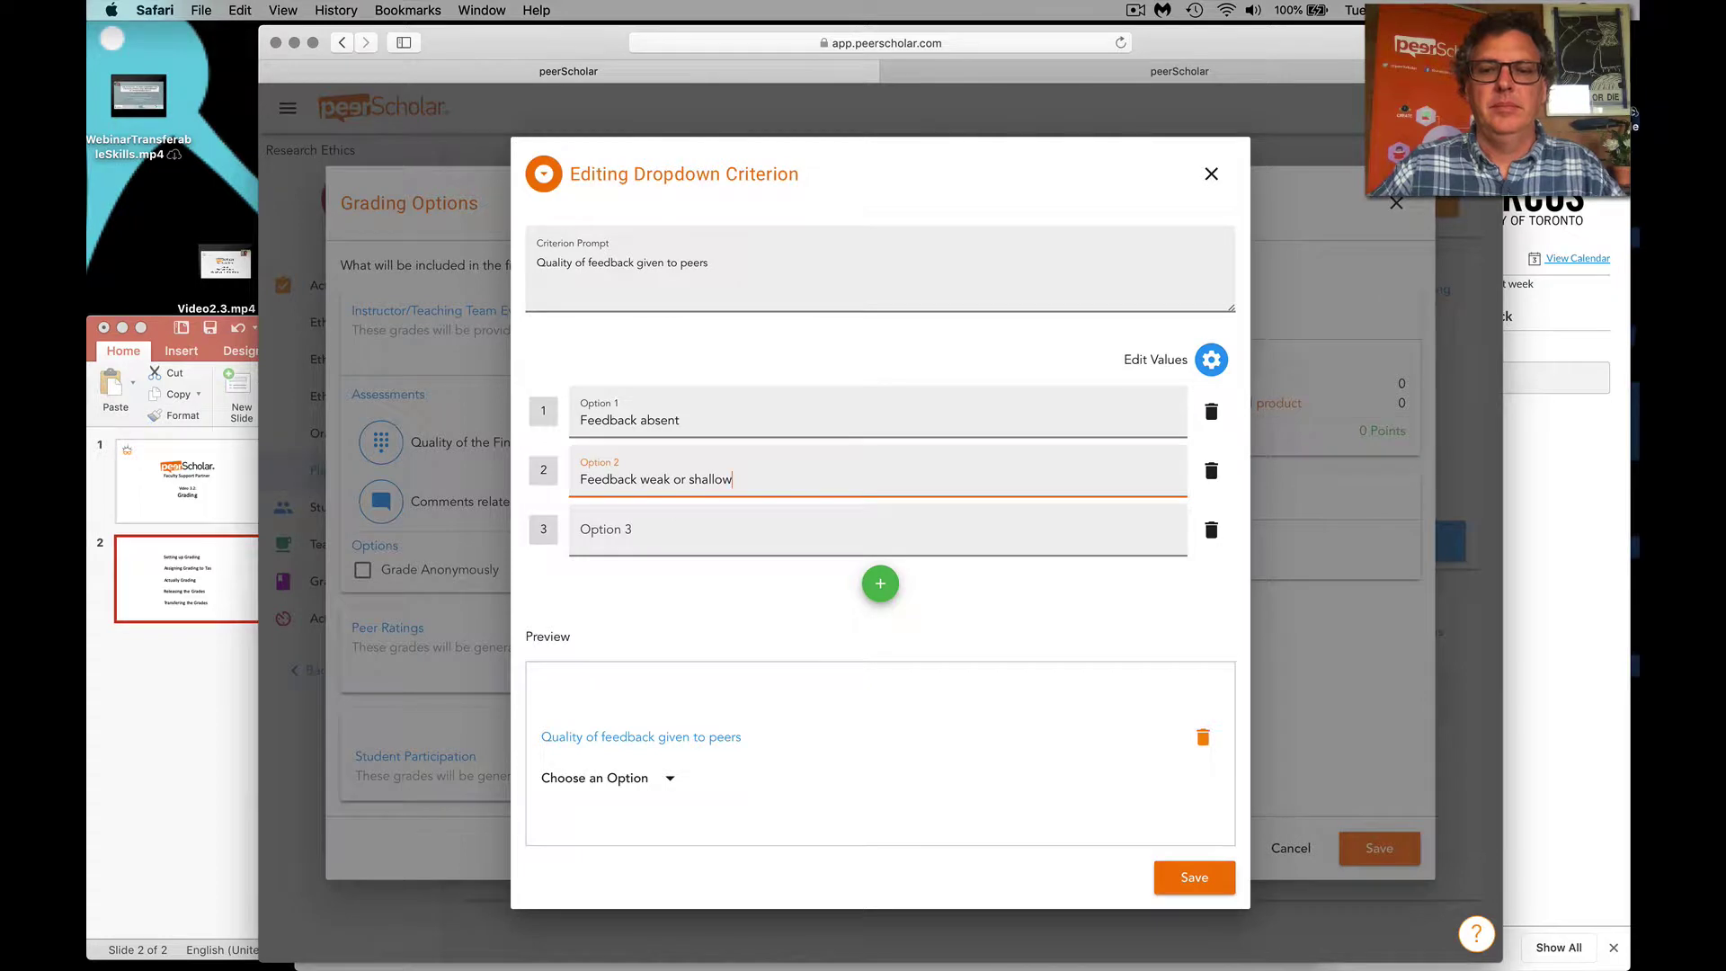
{"action": "type", "text": "- minimal "}
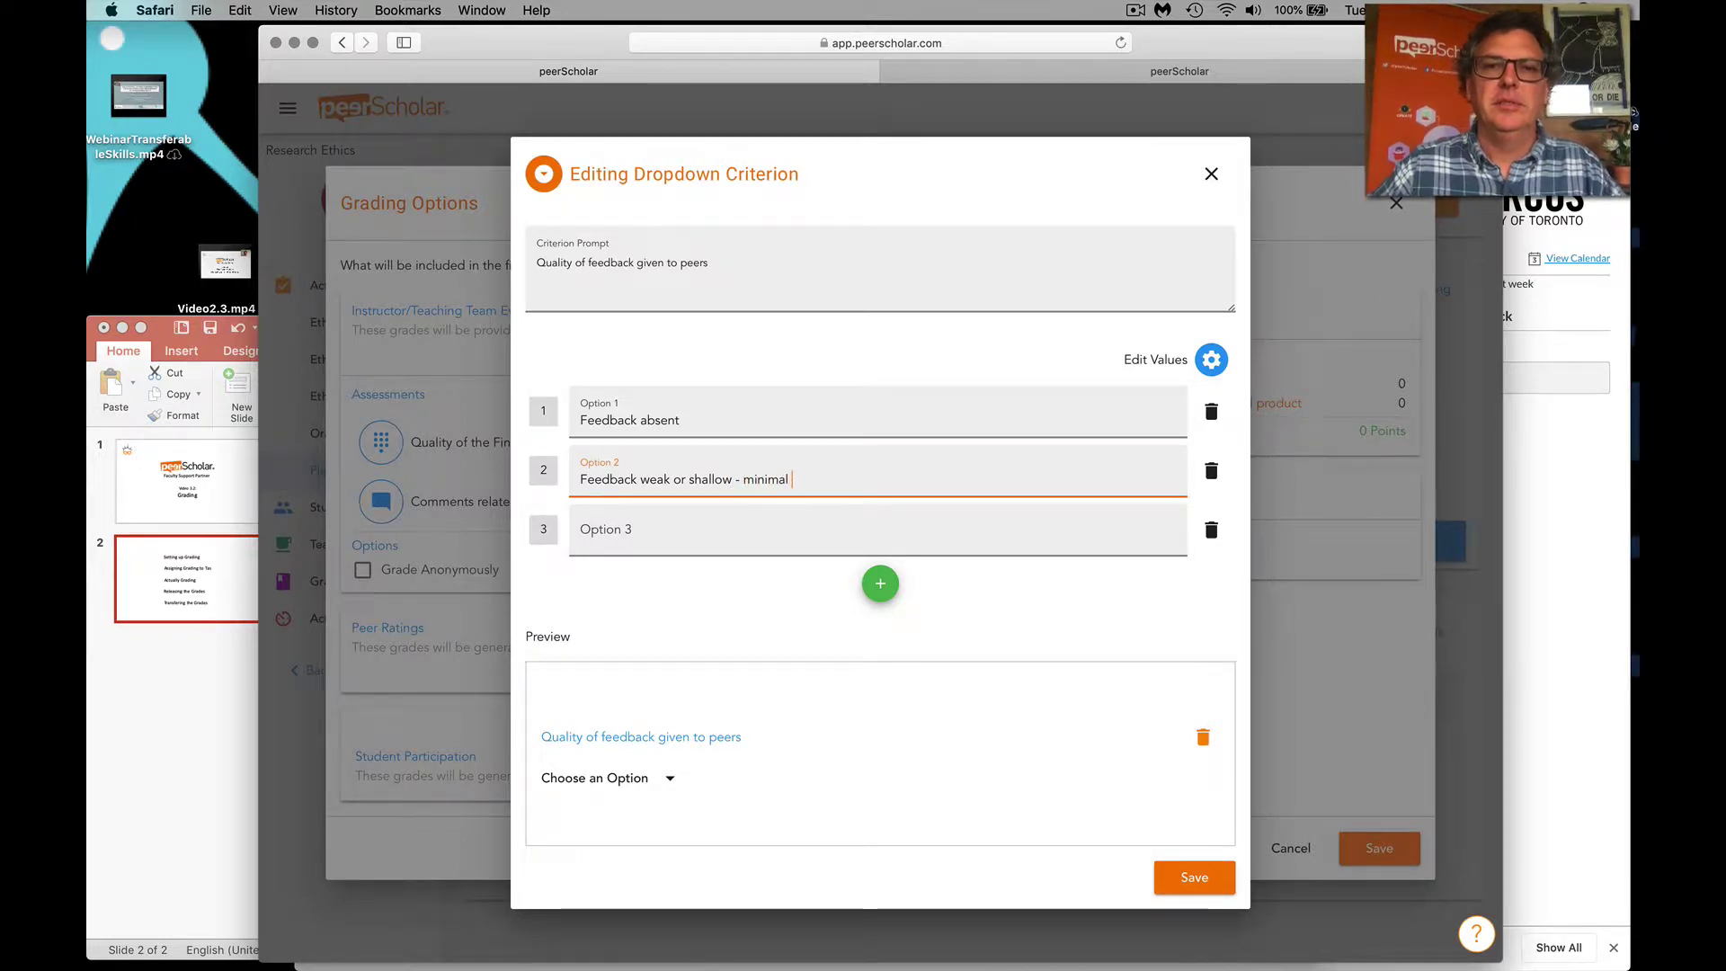
{"action": "type", "text": "effort "}
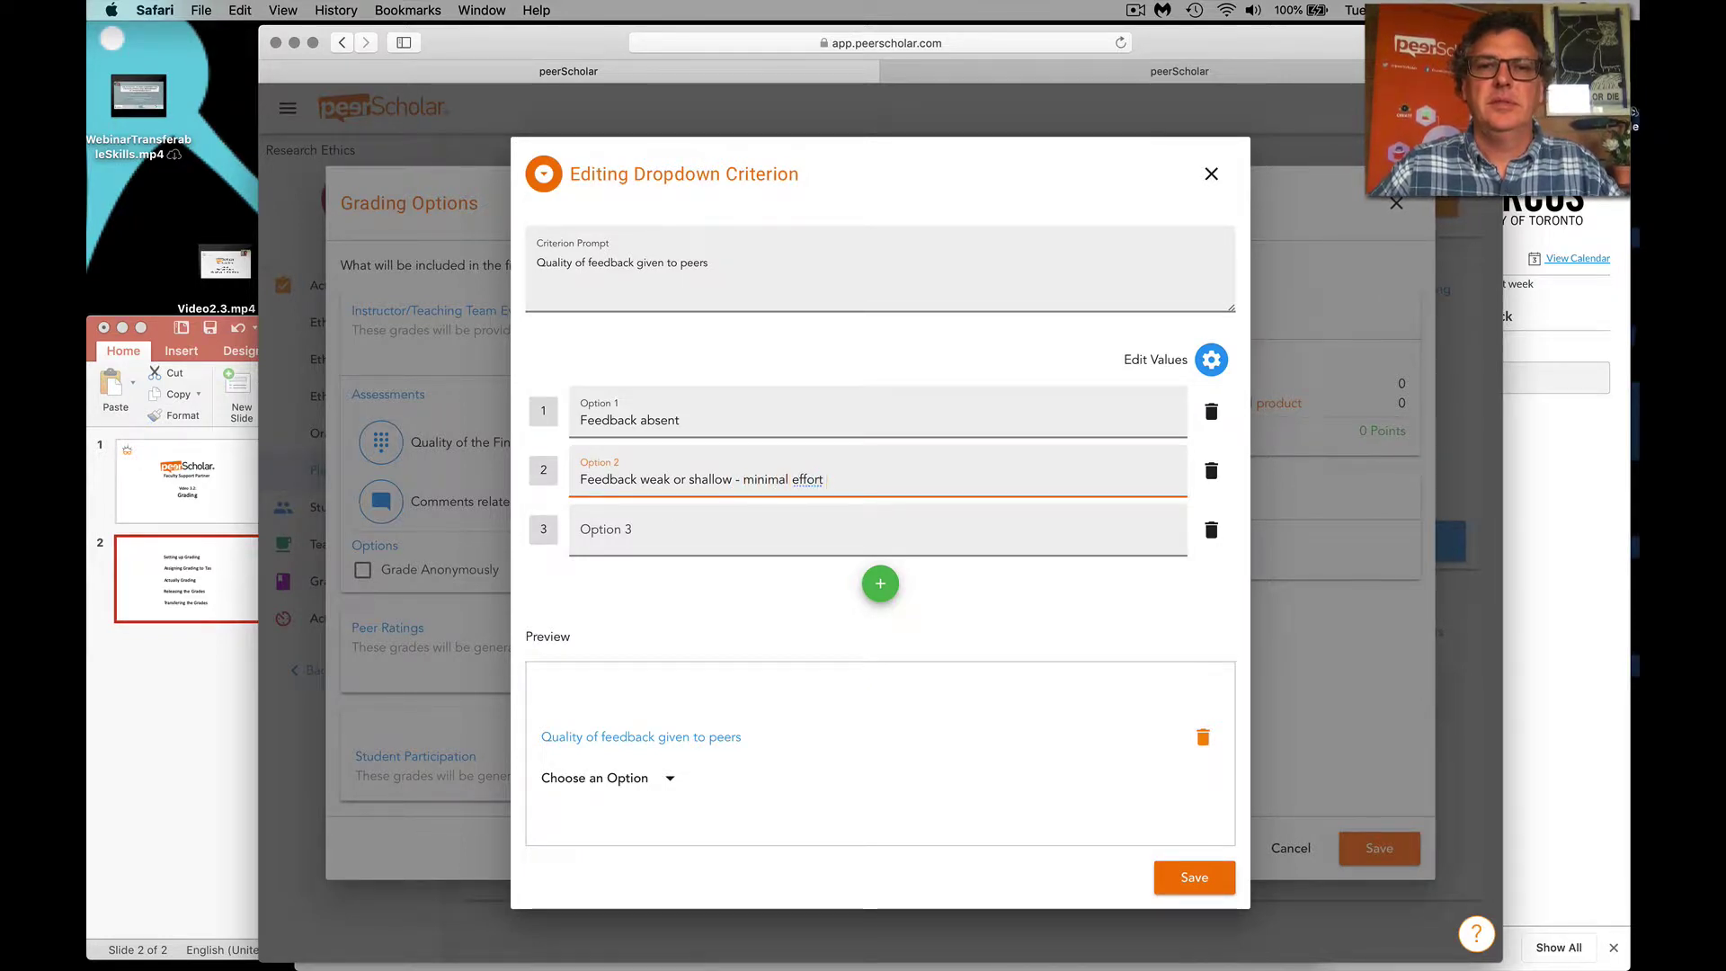
{"action": "type", "text": "applied"}
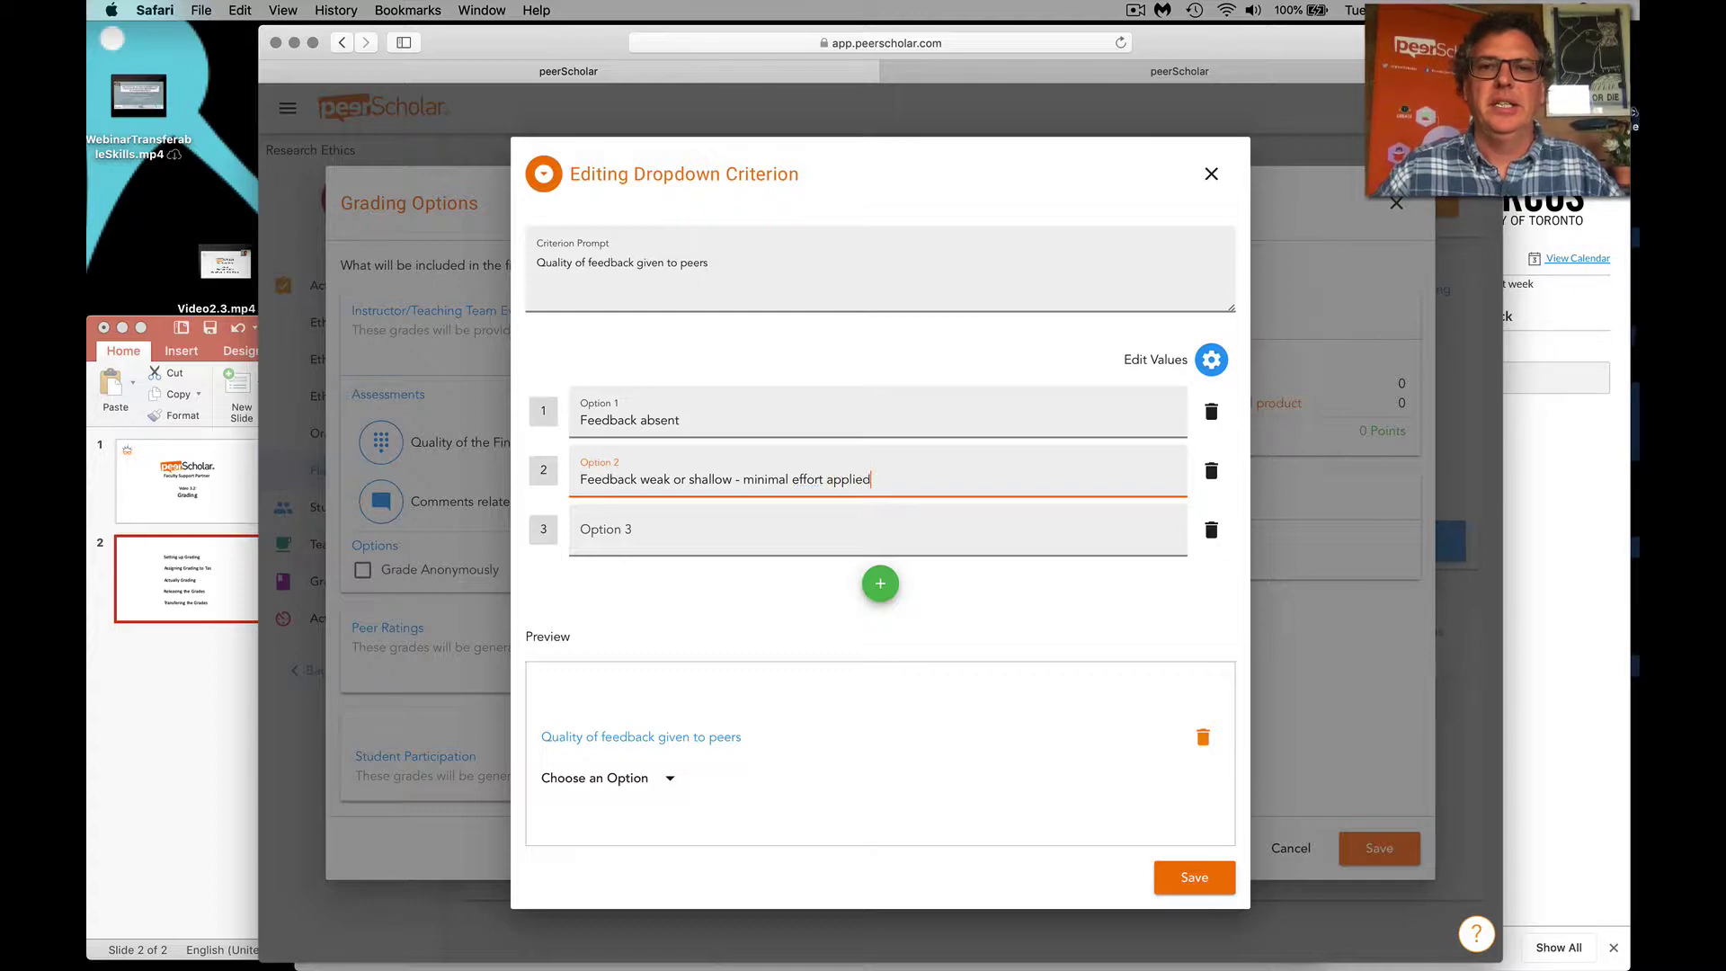
Enter "Feedback deep and useful - great effort" as the dropdown criterion's third option
{"action": "left_click", "coordinate": [635, 535]}
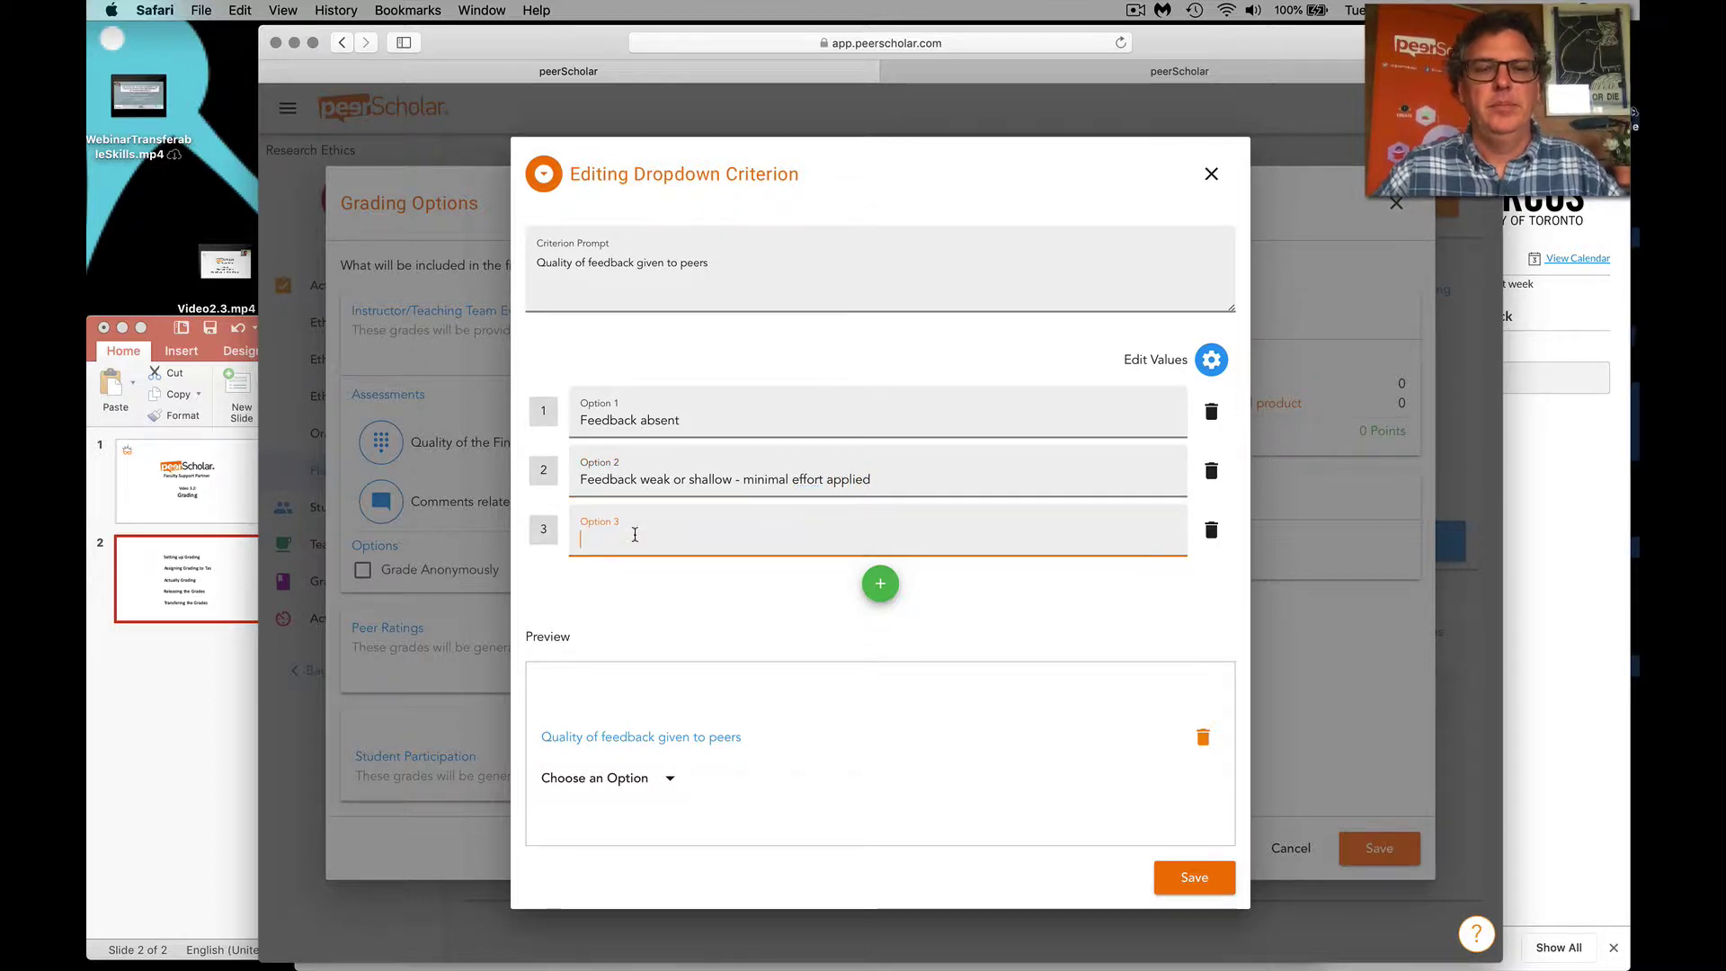
{"action": "type", "text": "Feed"}
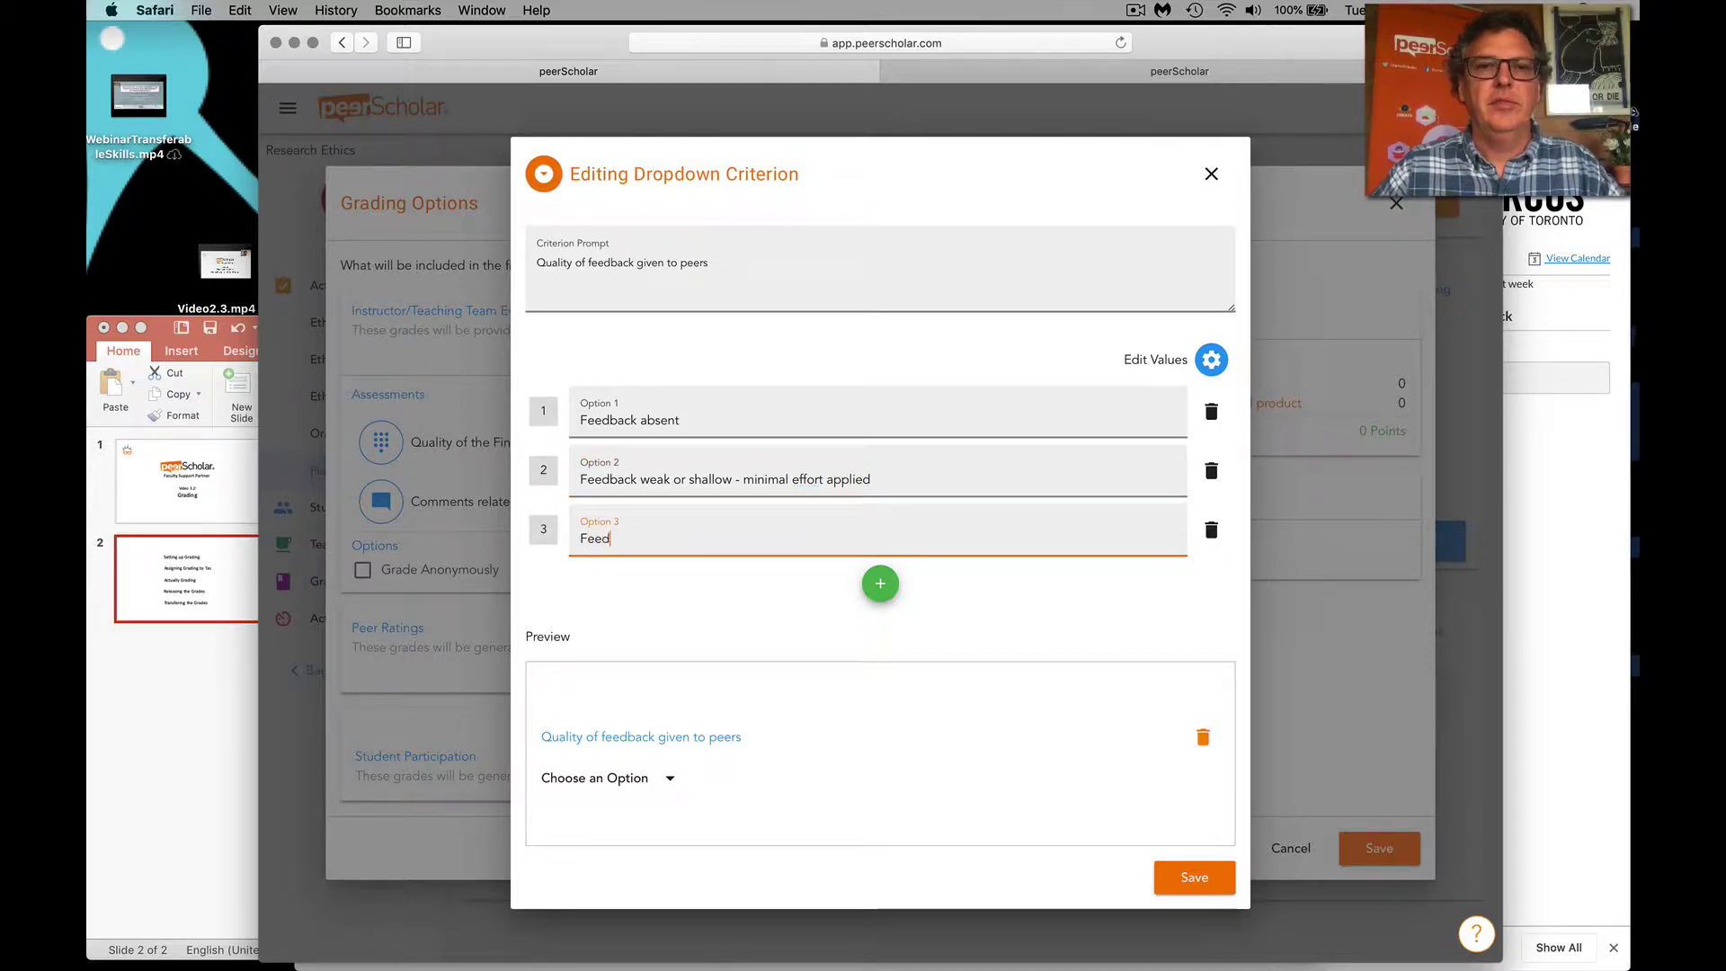
{"action": "type", "text": "back deep a"}
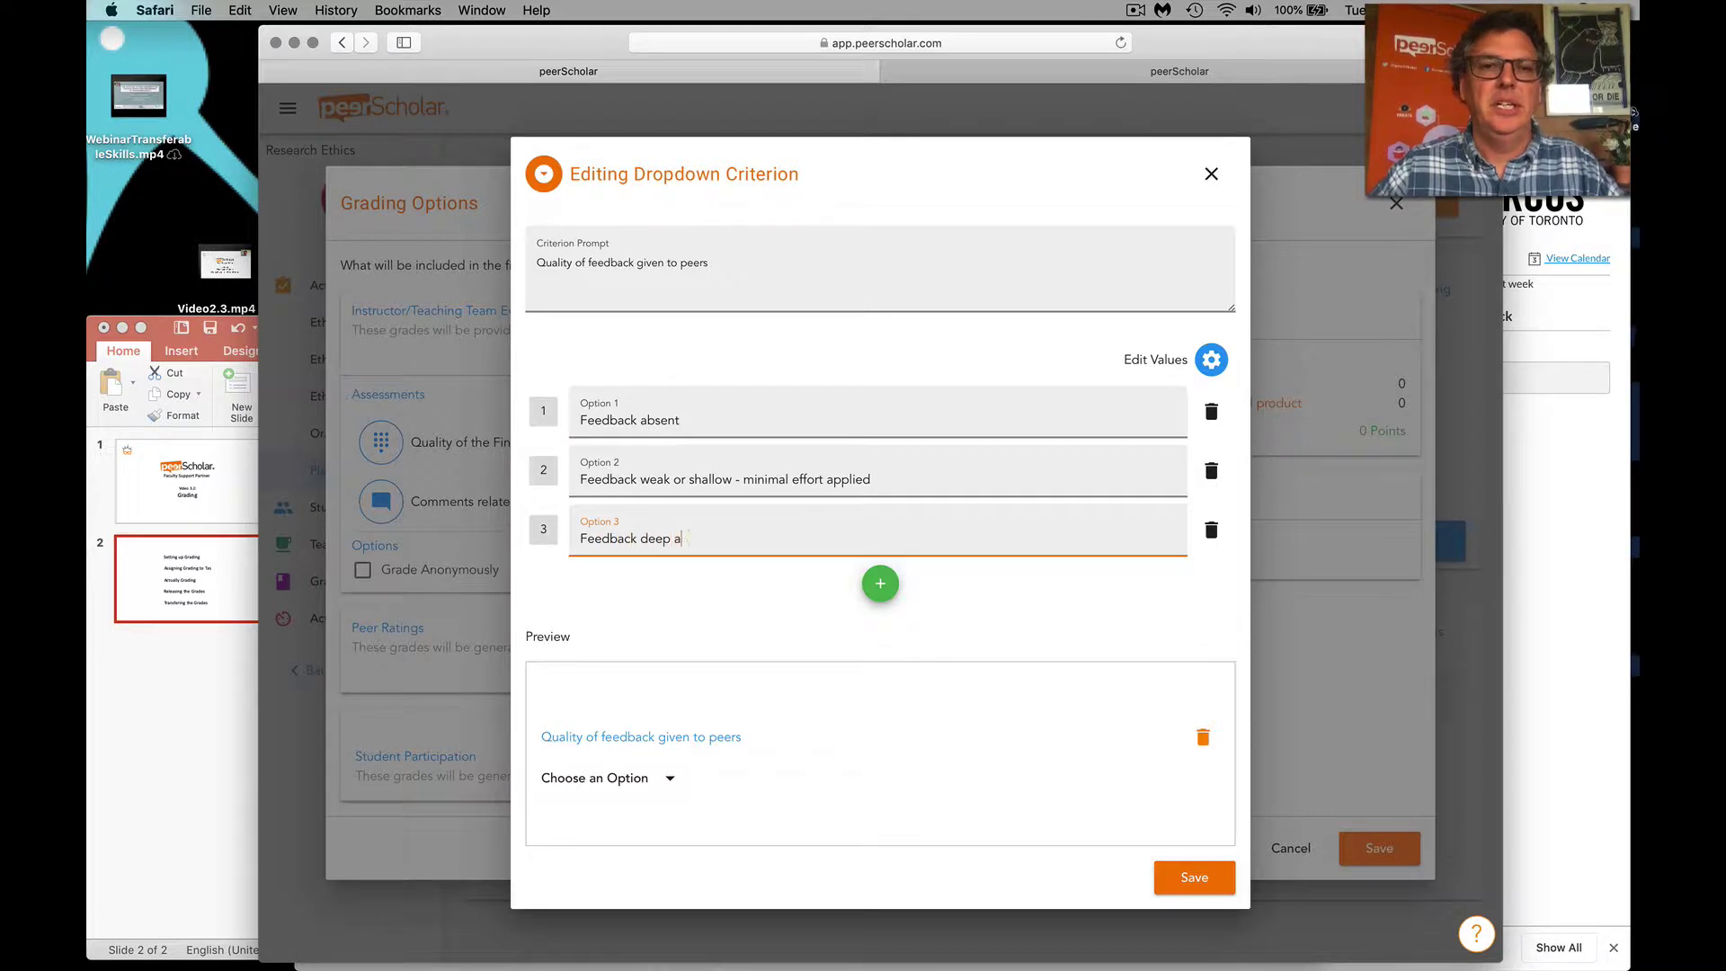
{"action": "type", "text": "nd useful"}
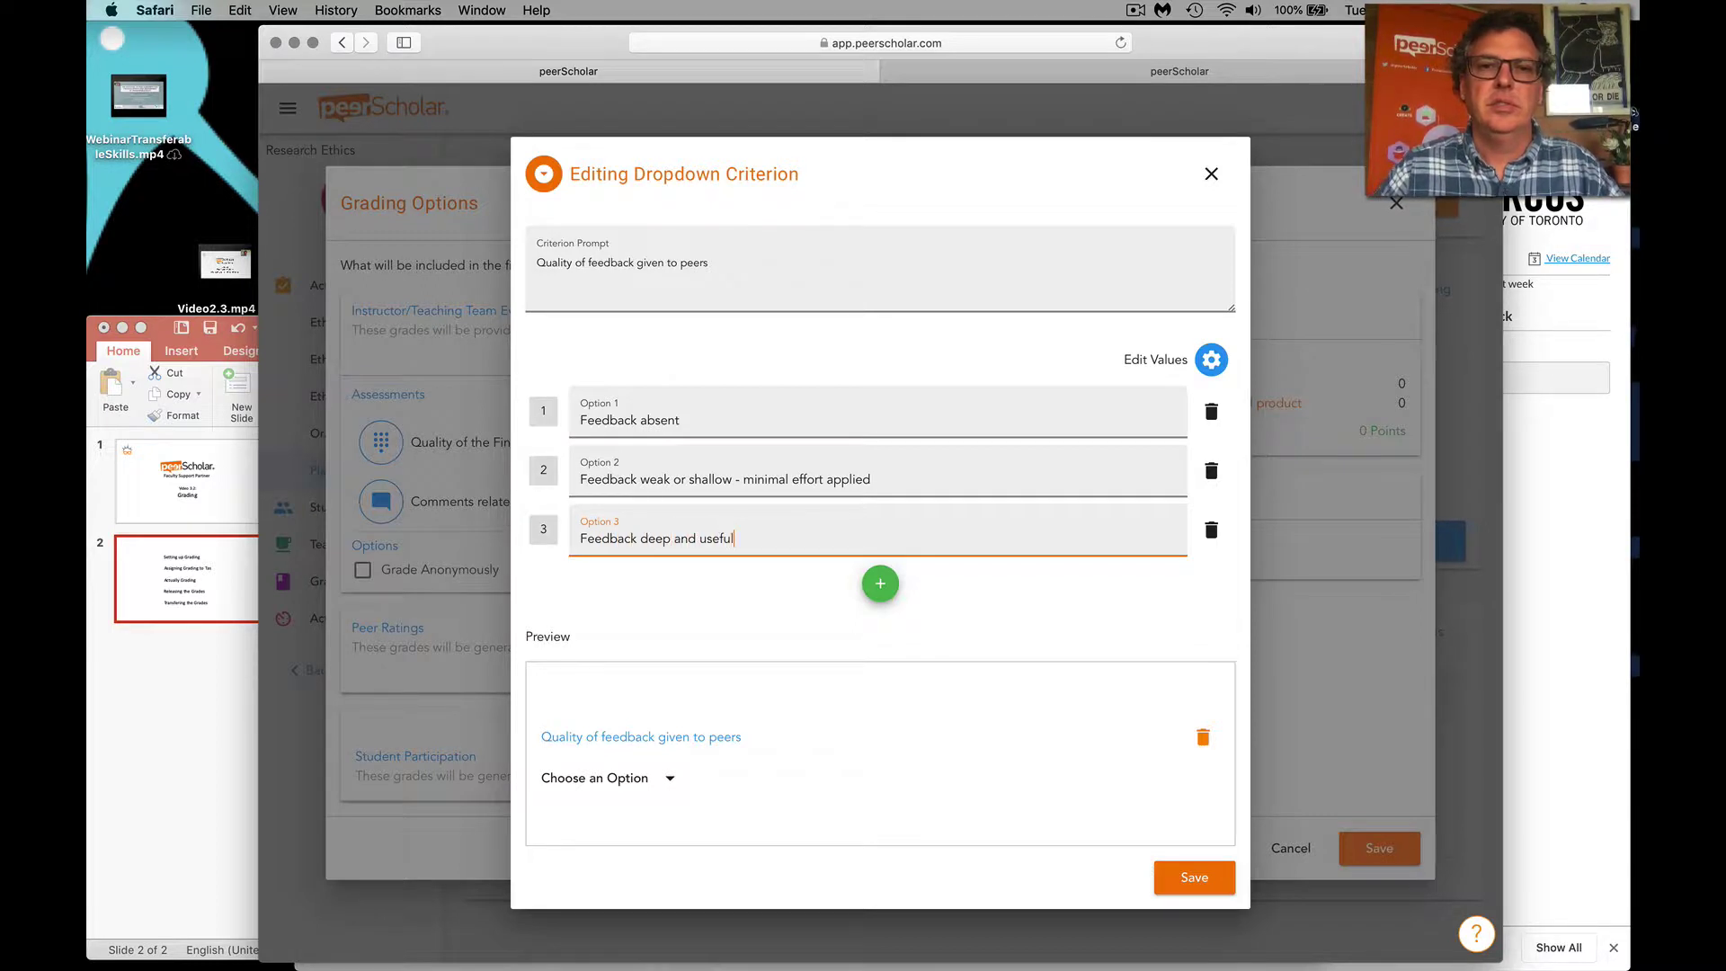
{"action": "type", "text": " - "}
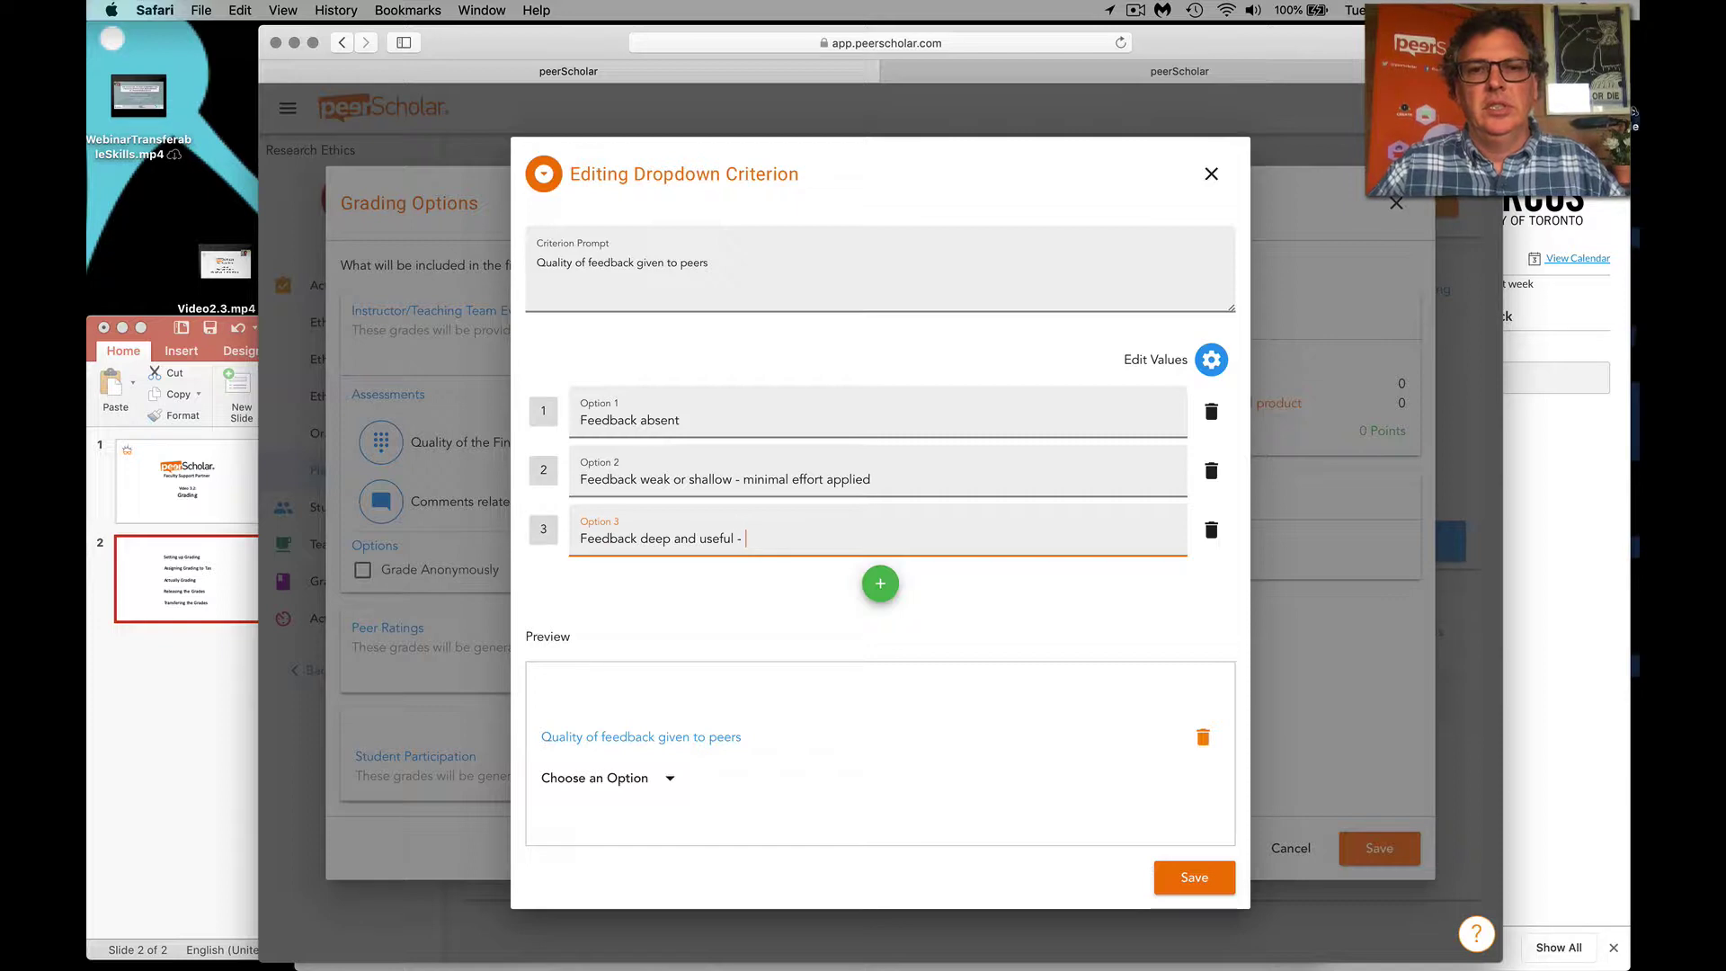
{"action": "type", "text": "great "}
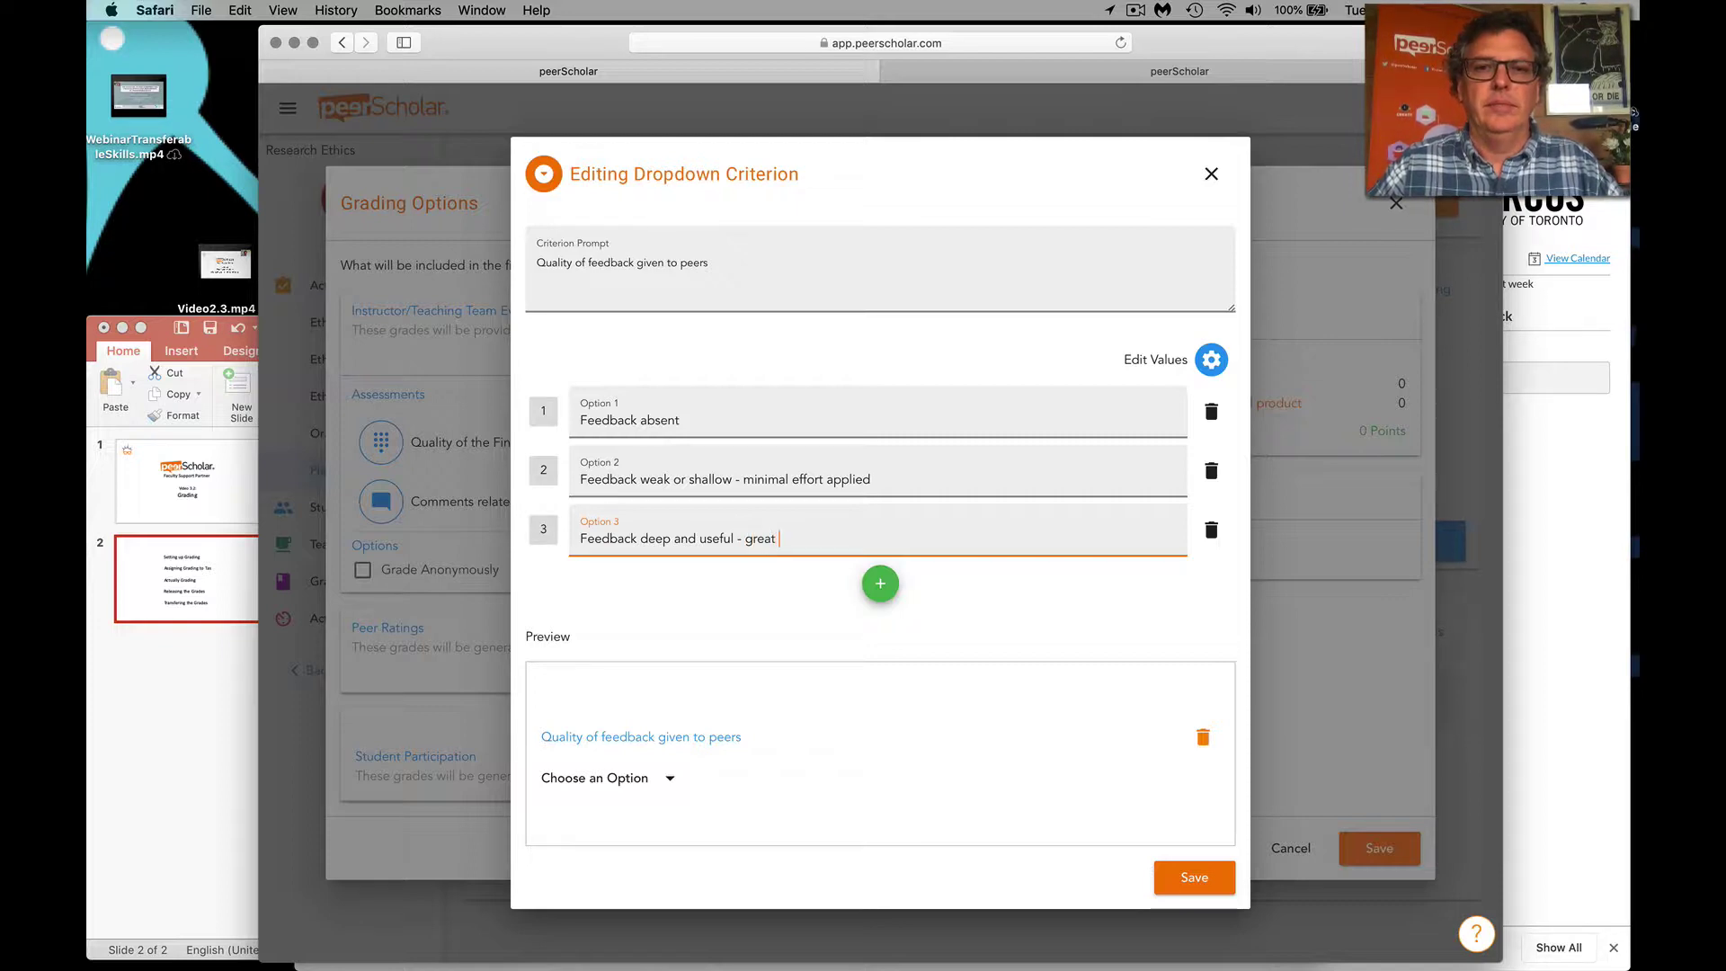
{"action": "type", "text": "effort"}
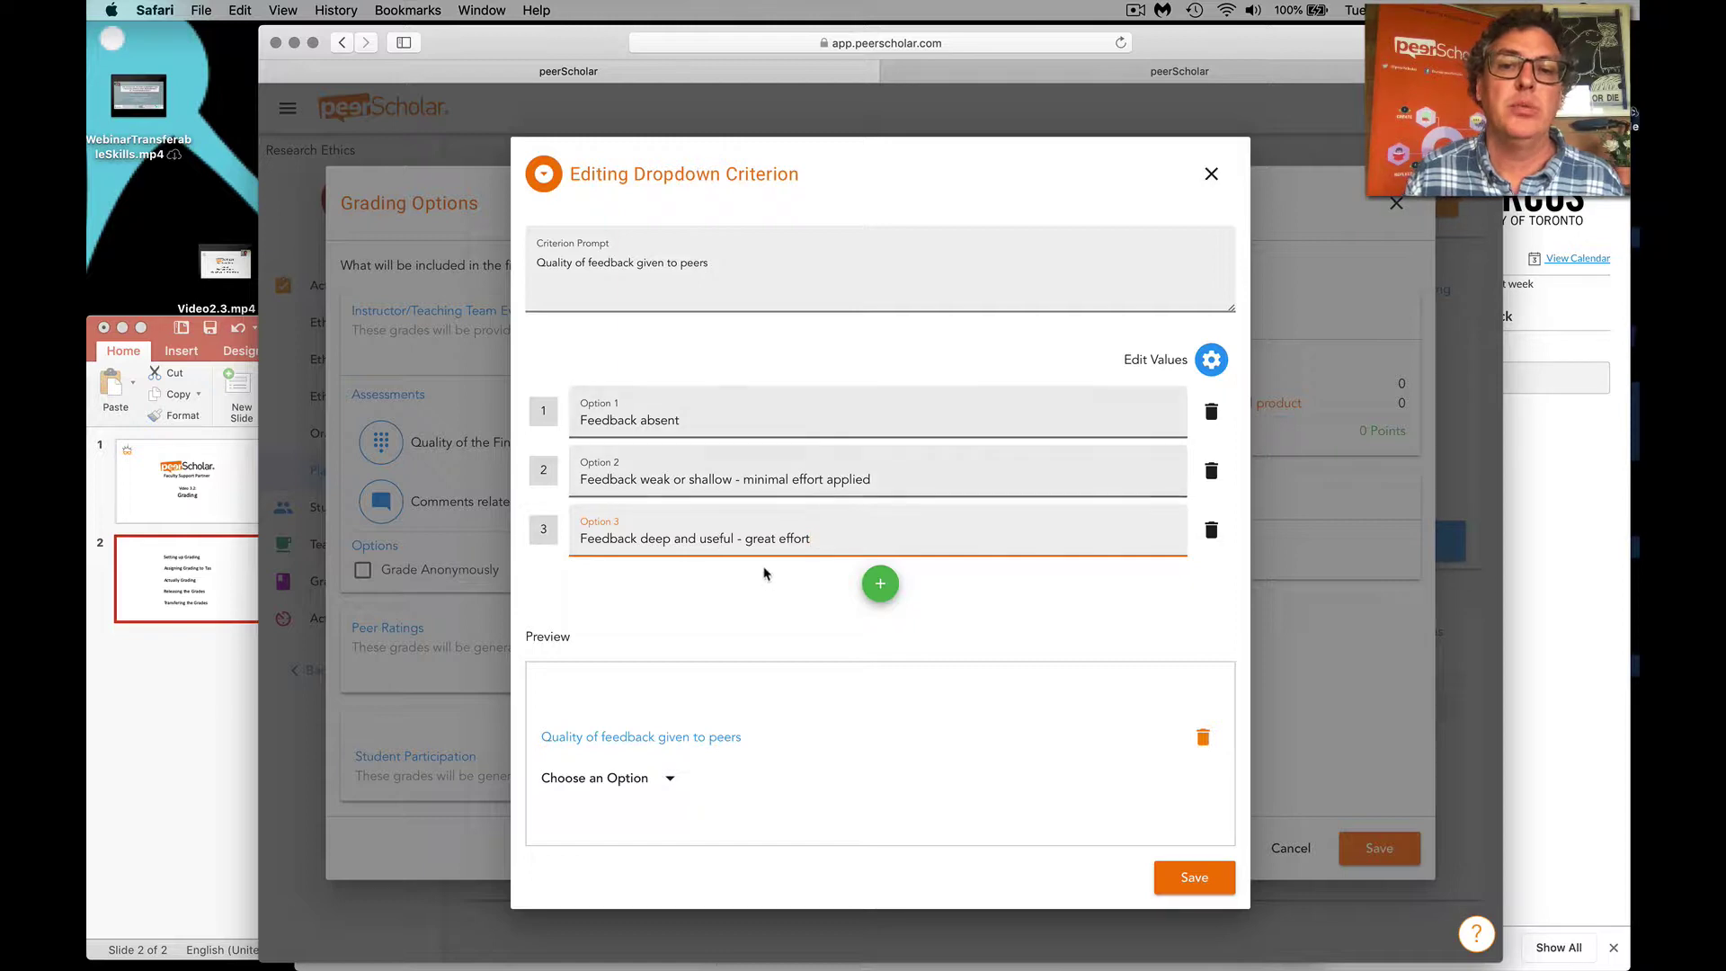
Set the values of the three dropdown options to 0, 1 and 2 in order
{"action": "left_click", "coordinate": [1212, 361]}
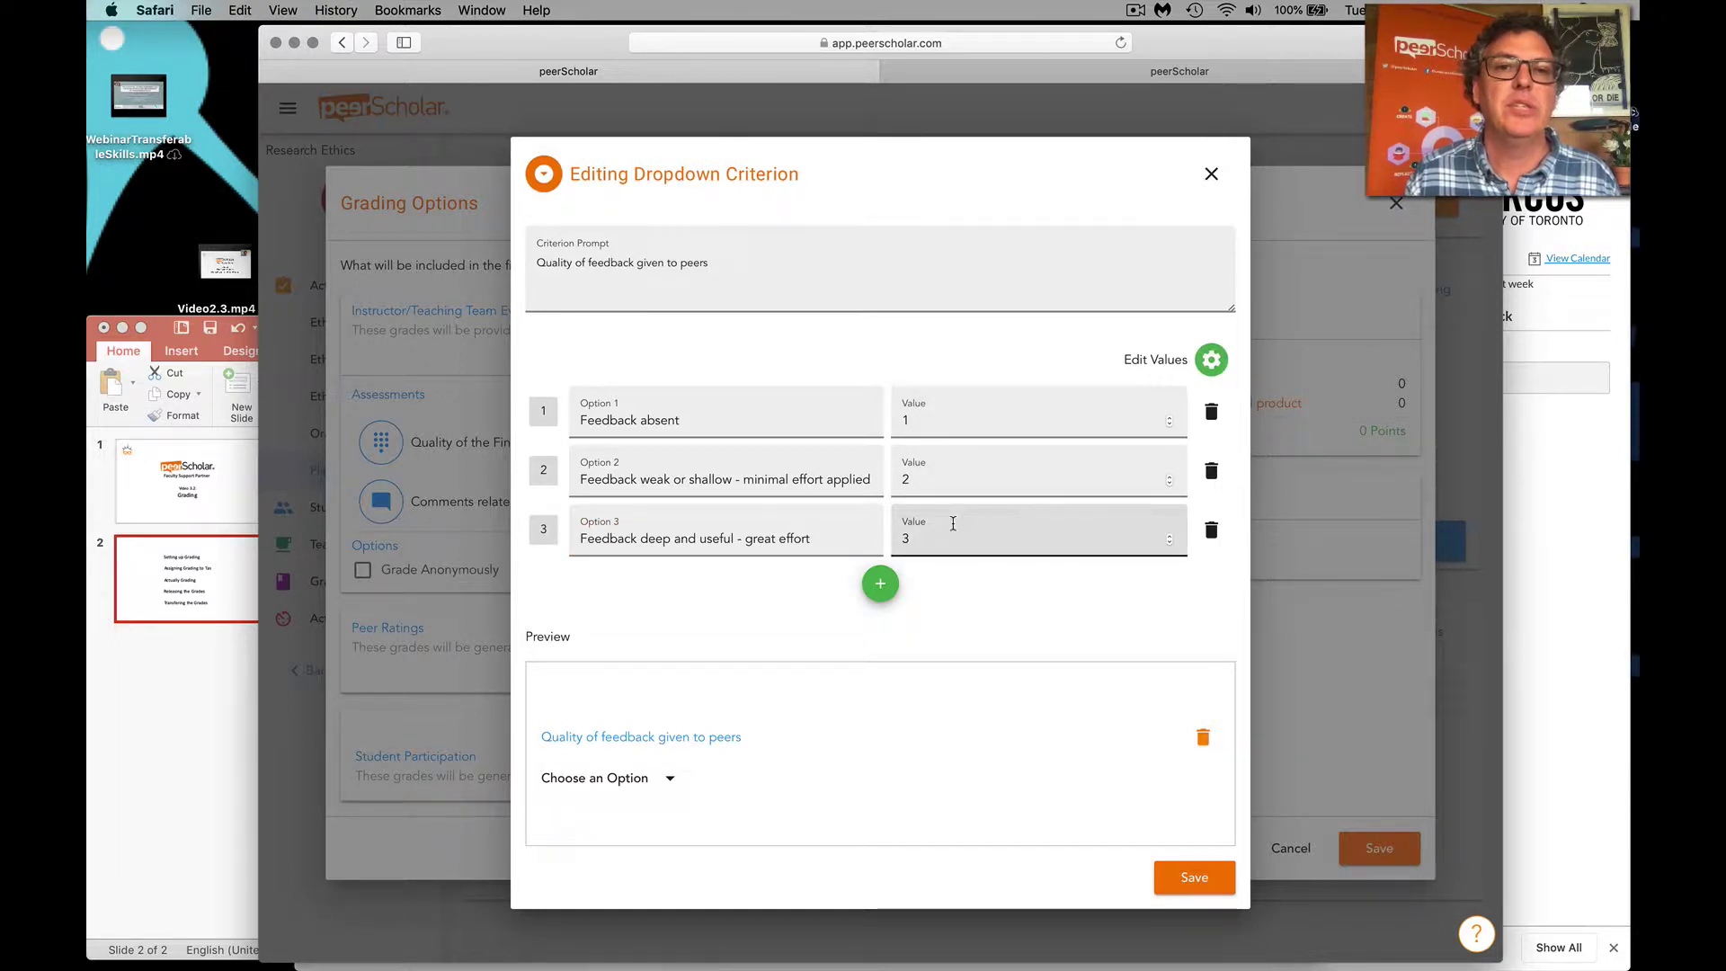
{"action": "left_click", "coordinate": [935, 420]}
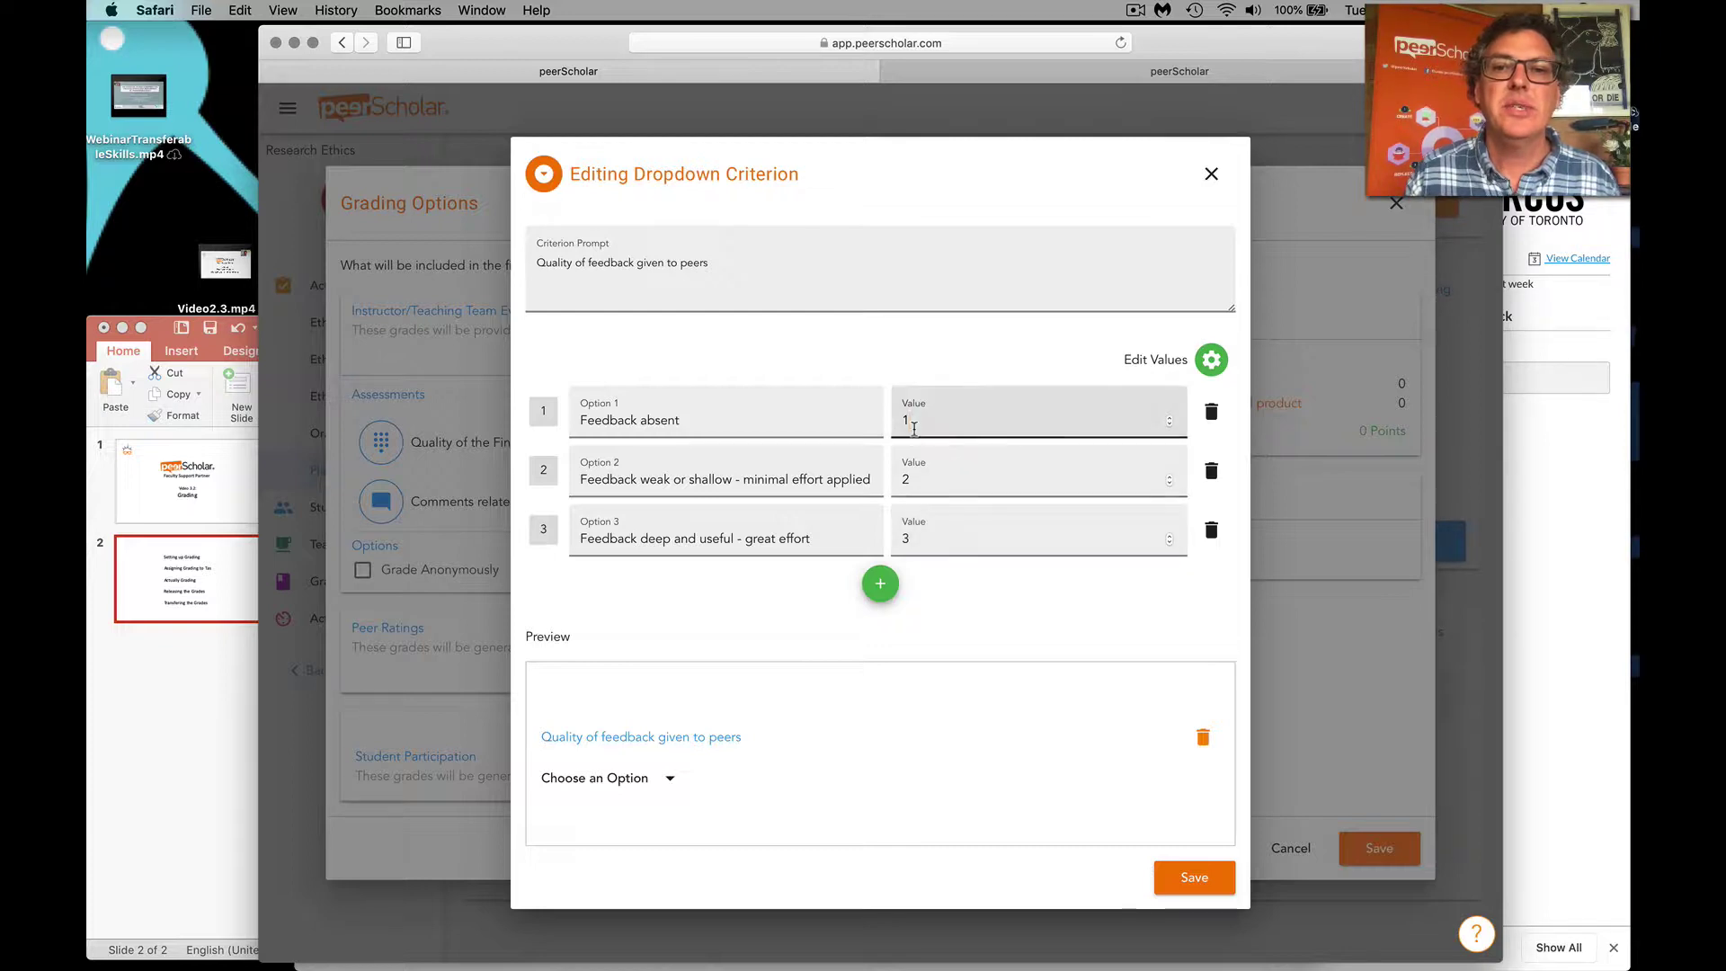
{"action": "key", "text": "BackSpace"}
{"action": "type", "text": "0"}
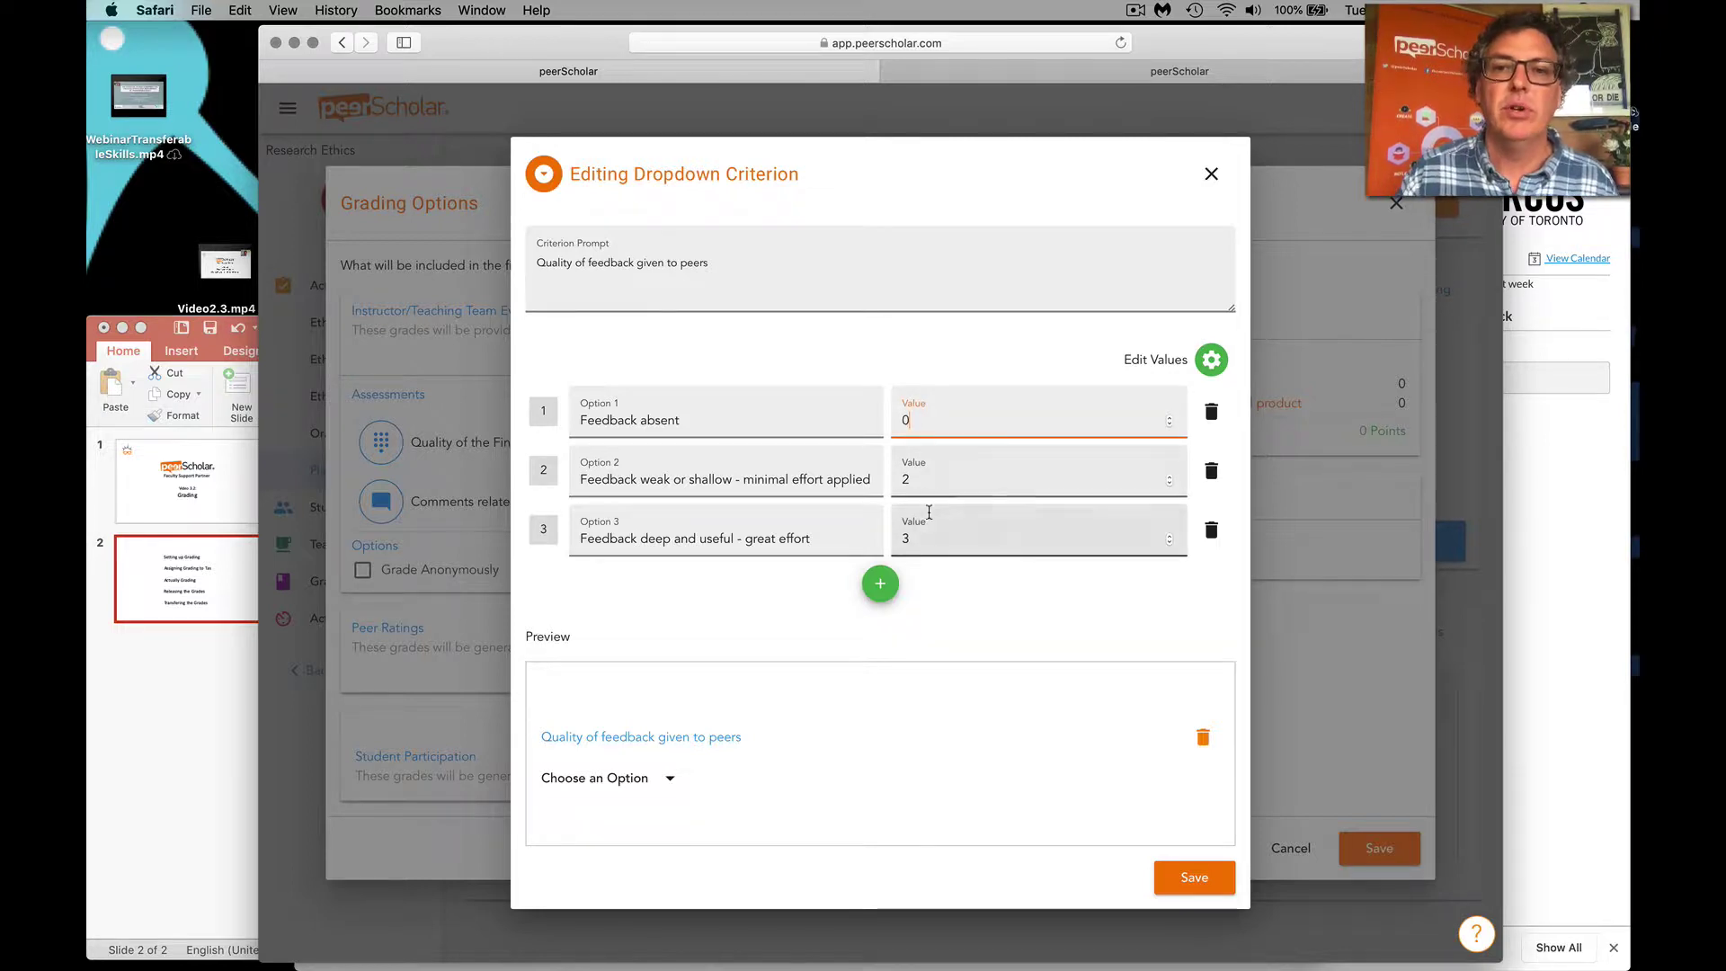
{"action": "left_click", "coordinate": [931, 479]}
{"action": "key", "text": "BackSpace"}
{"action": "type", "text": "1"}
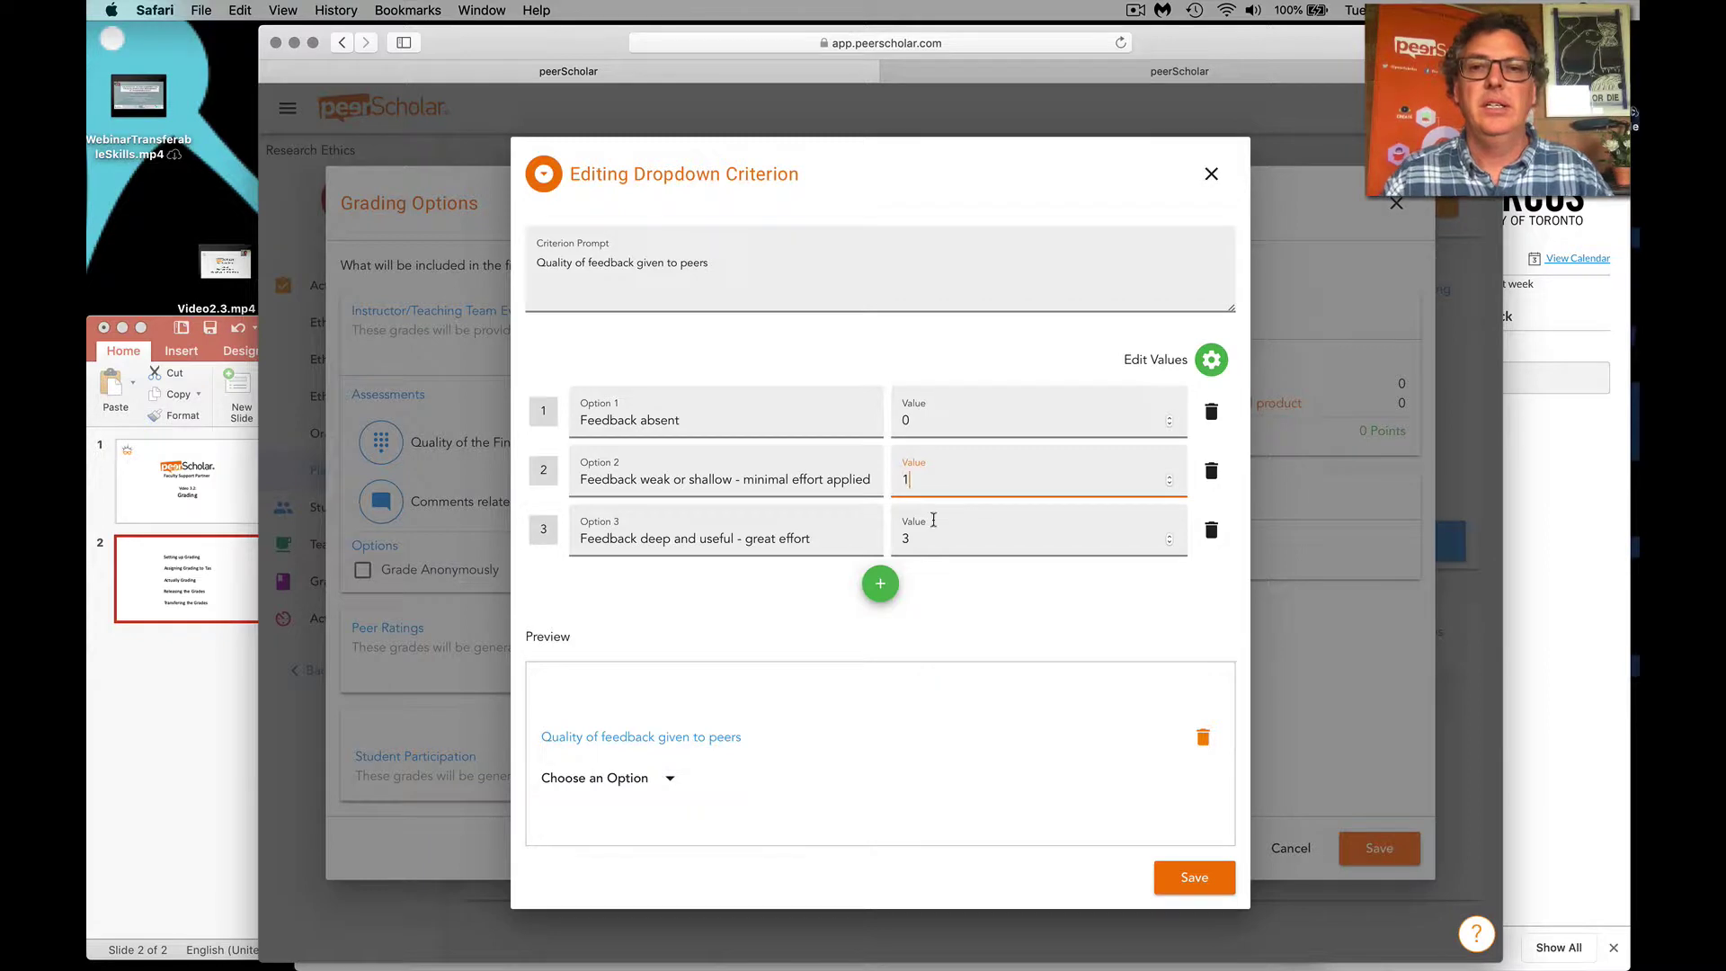
{"action": "left_click", "coordinate": [924, 537]}
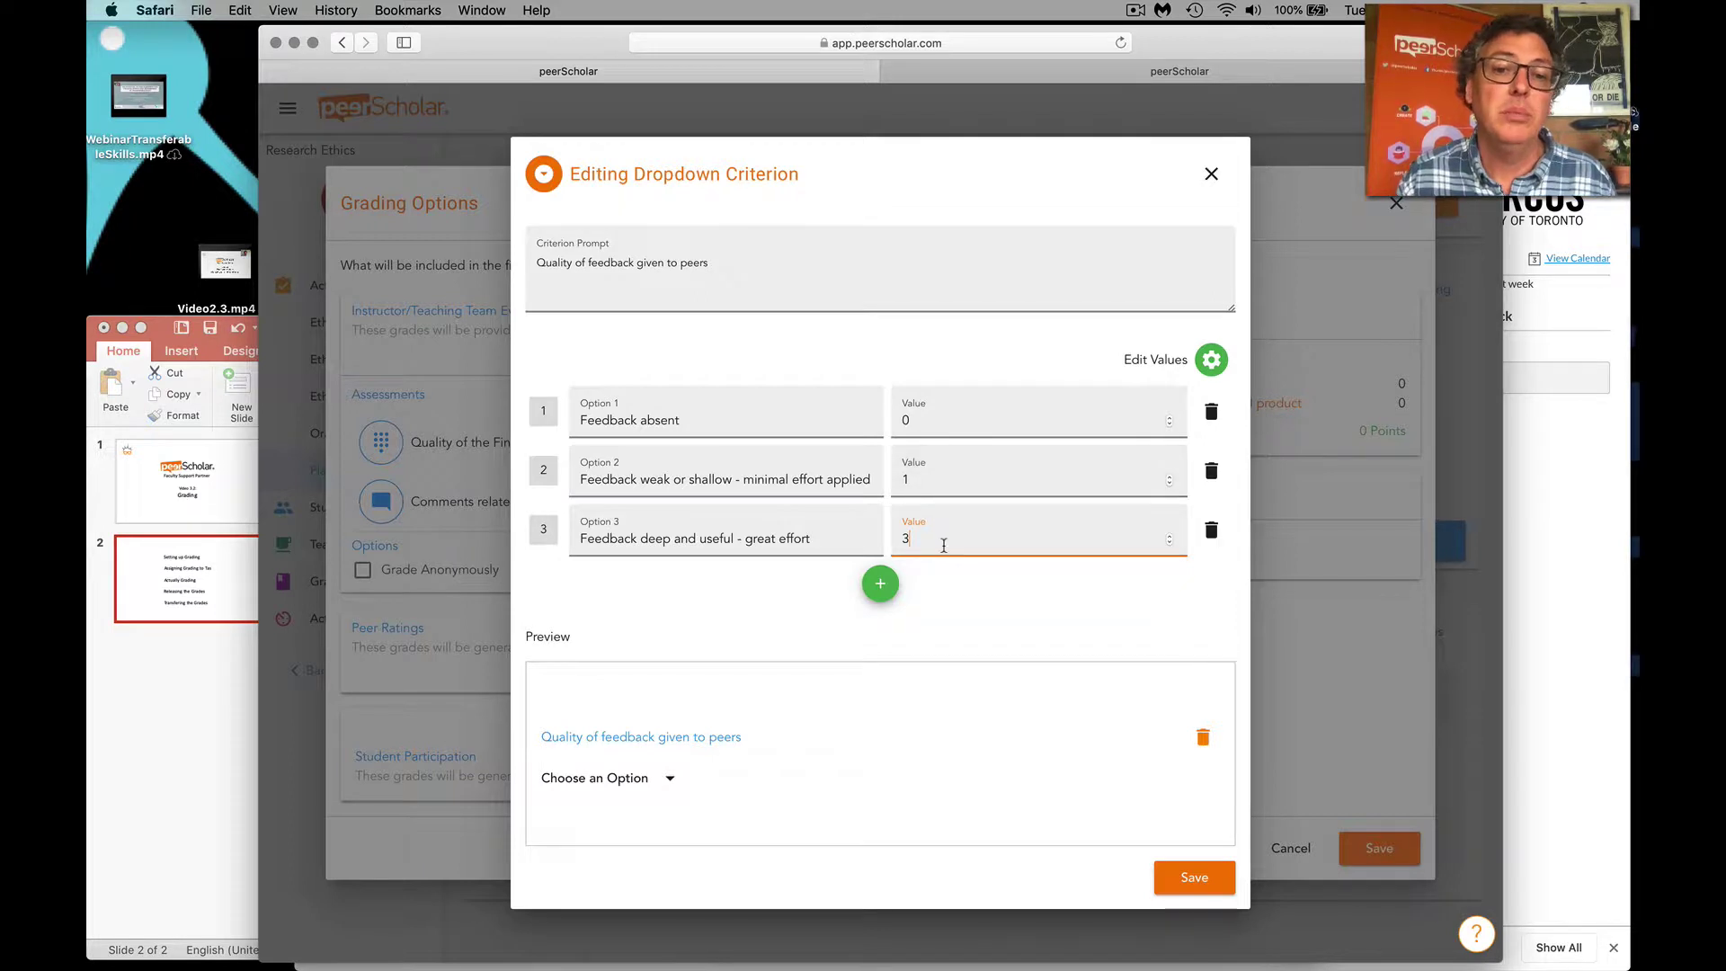
{"action": "key", "text": "BackSpace"}
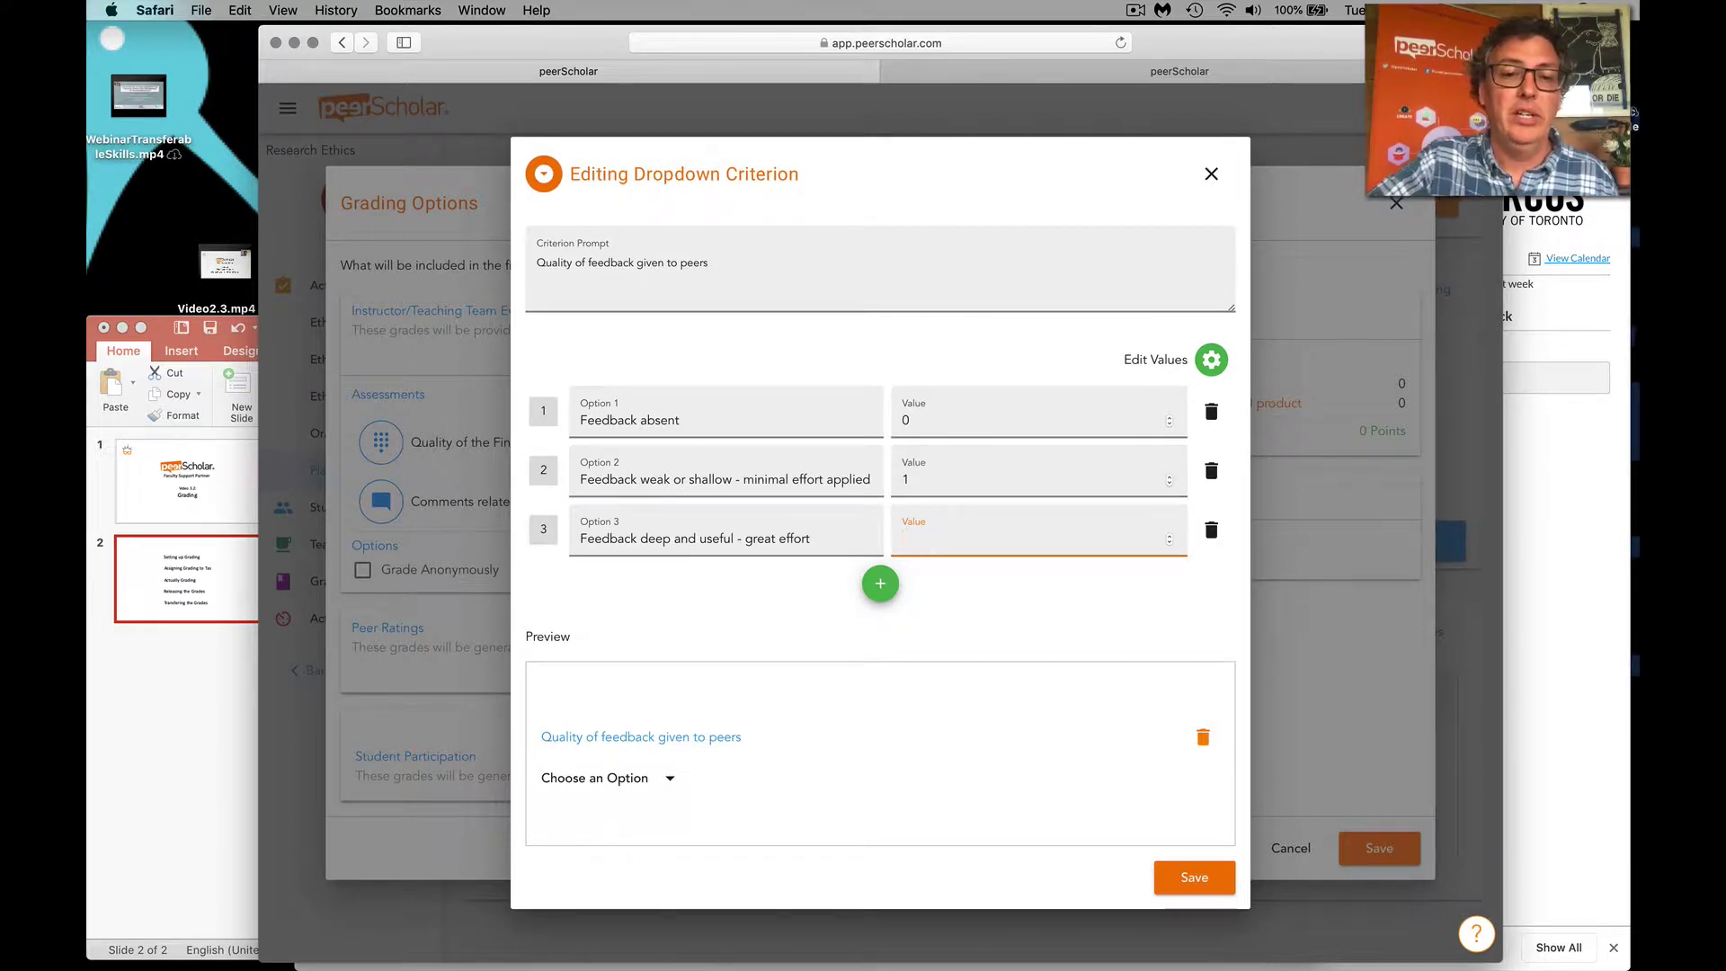
{"action": "type", "text": "2"}
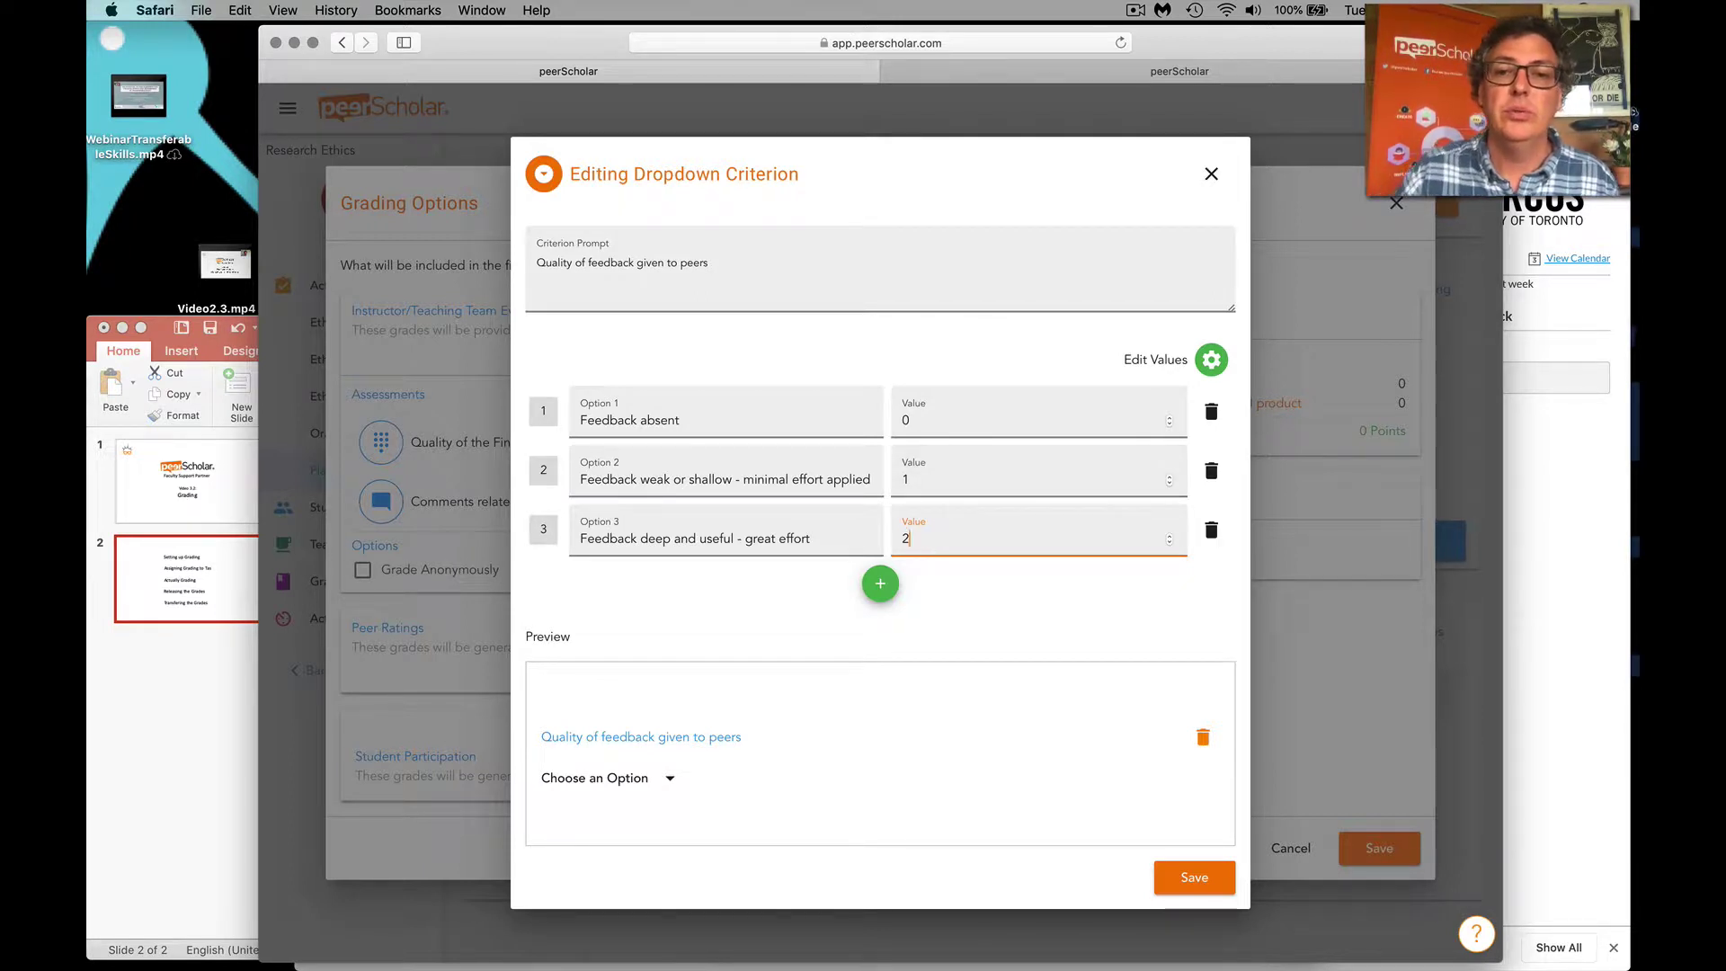
Add a blank fourth option to the dropdown criterion and delete it again
{"action": "left_click", "coordinate": [881, 584]}
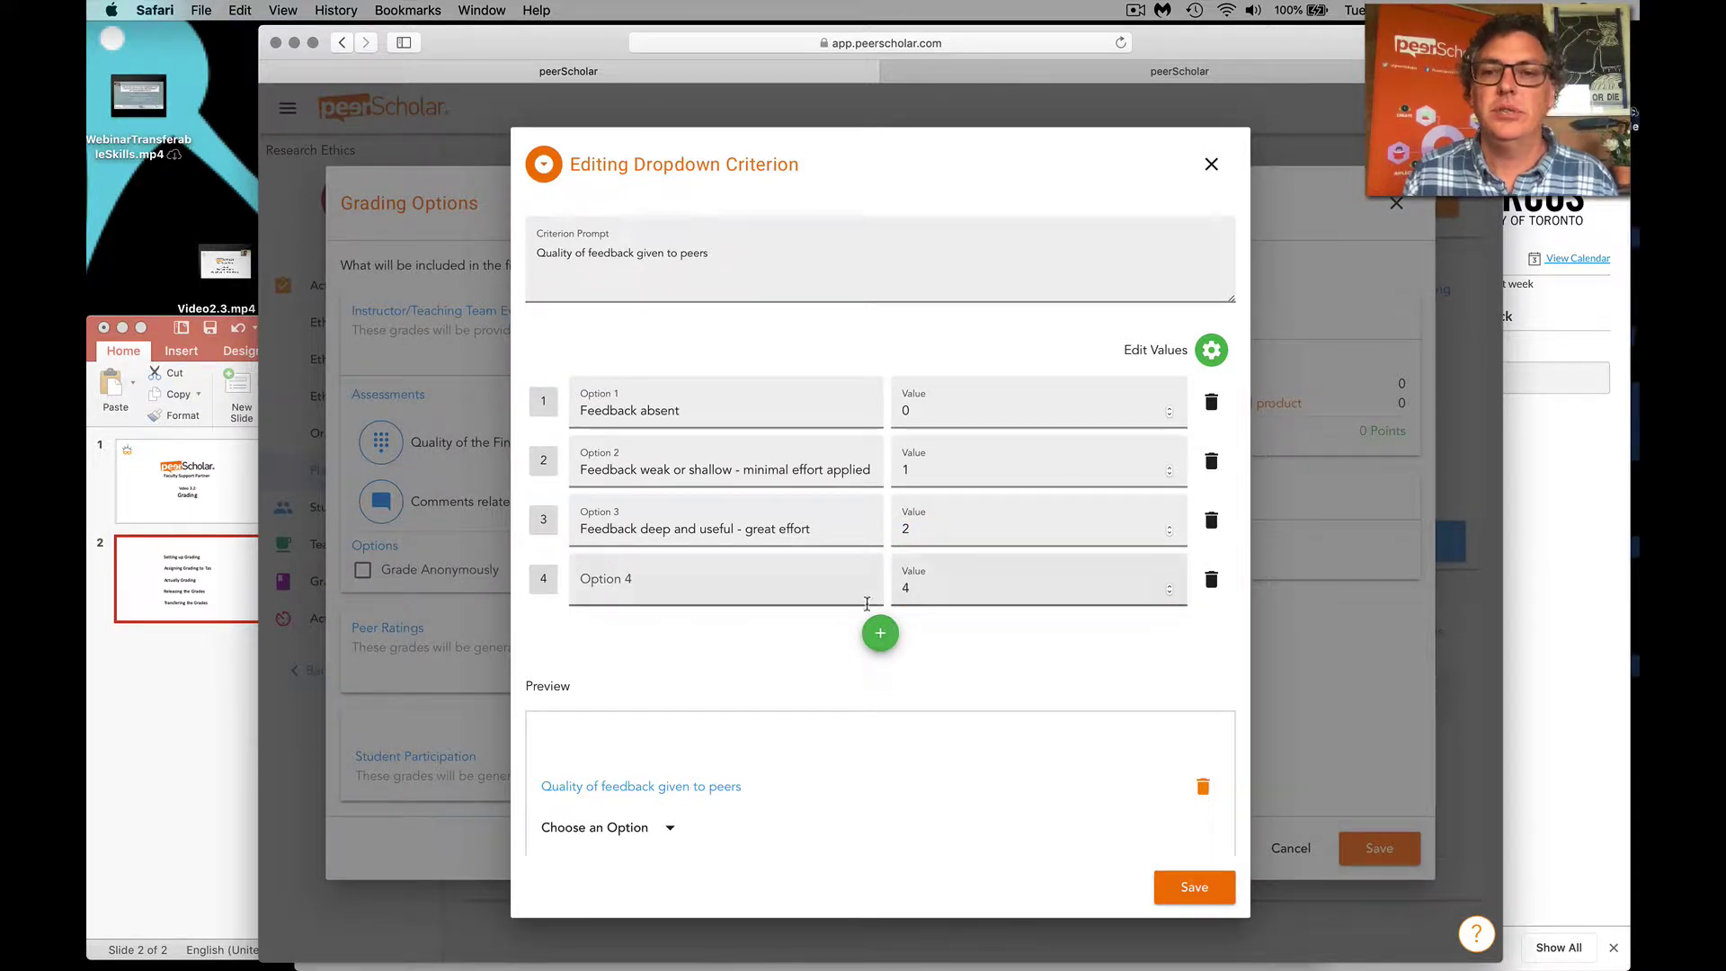
{"action": "left_click", "coordinate": [1211, 581]}
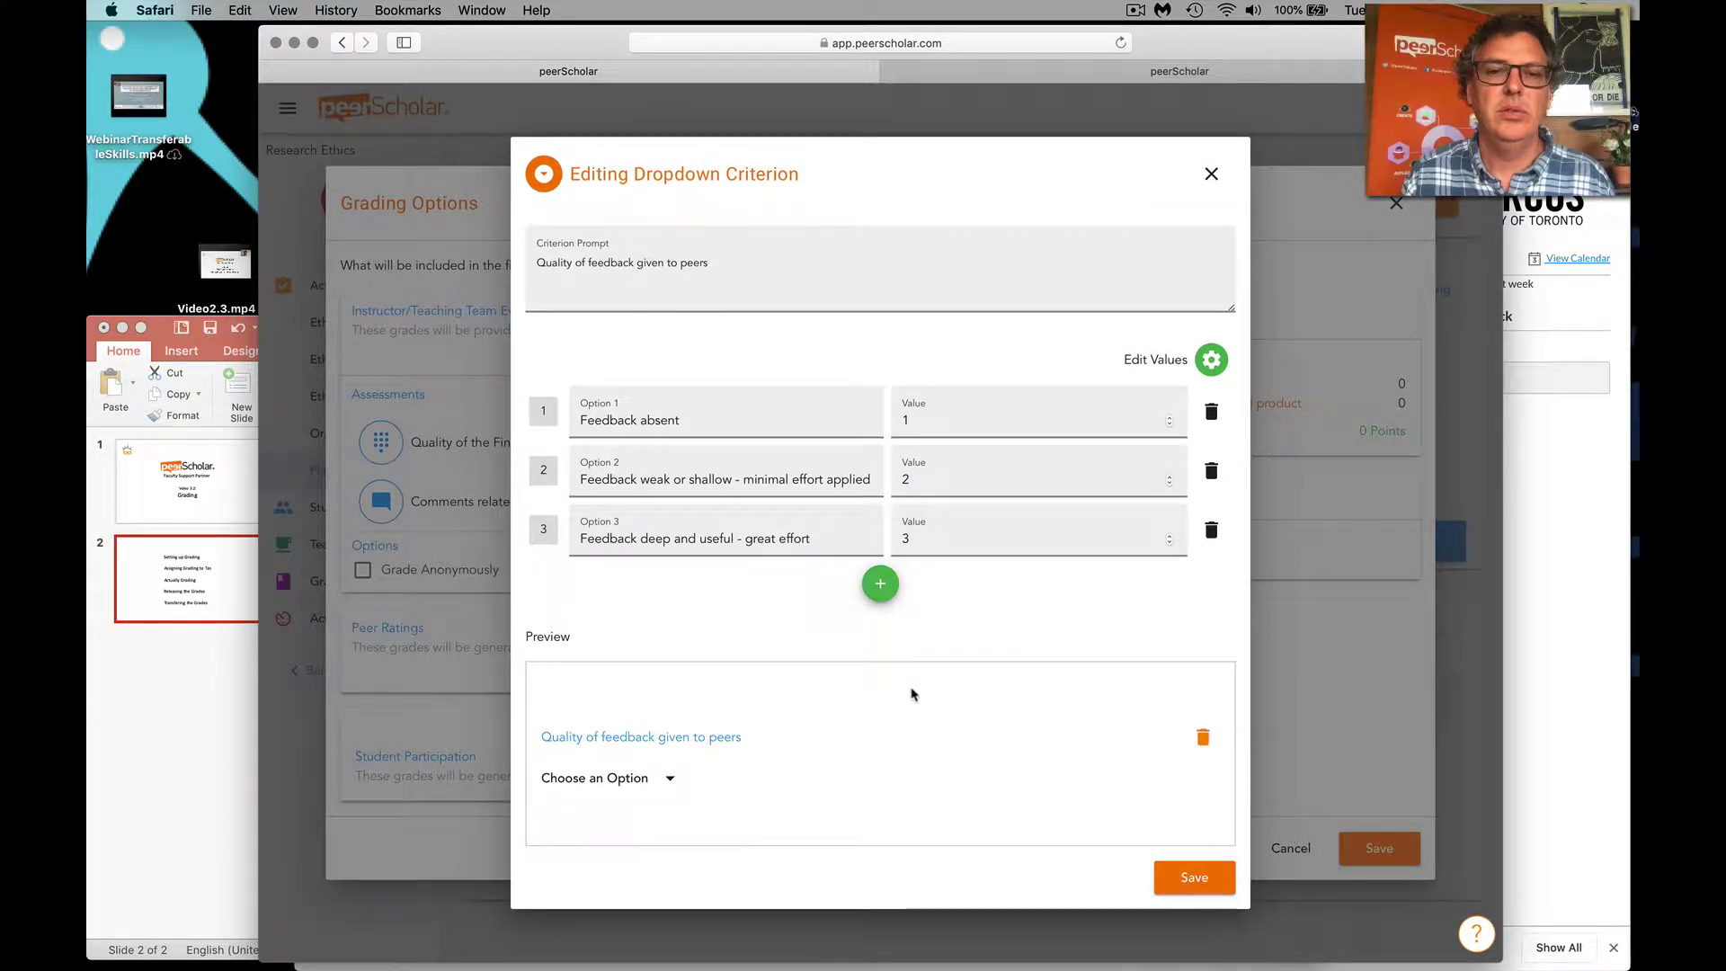
Check the option list in the dropdown criterion's preview and save the criterion
{"action": "left_click", "coordinate": [666, 780]}
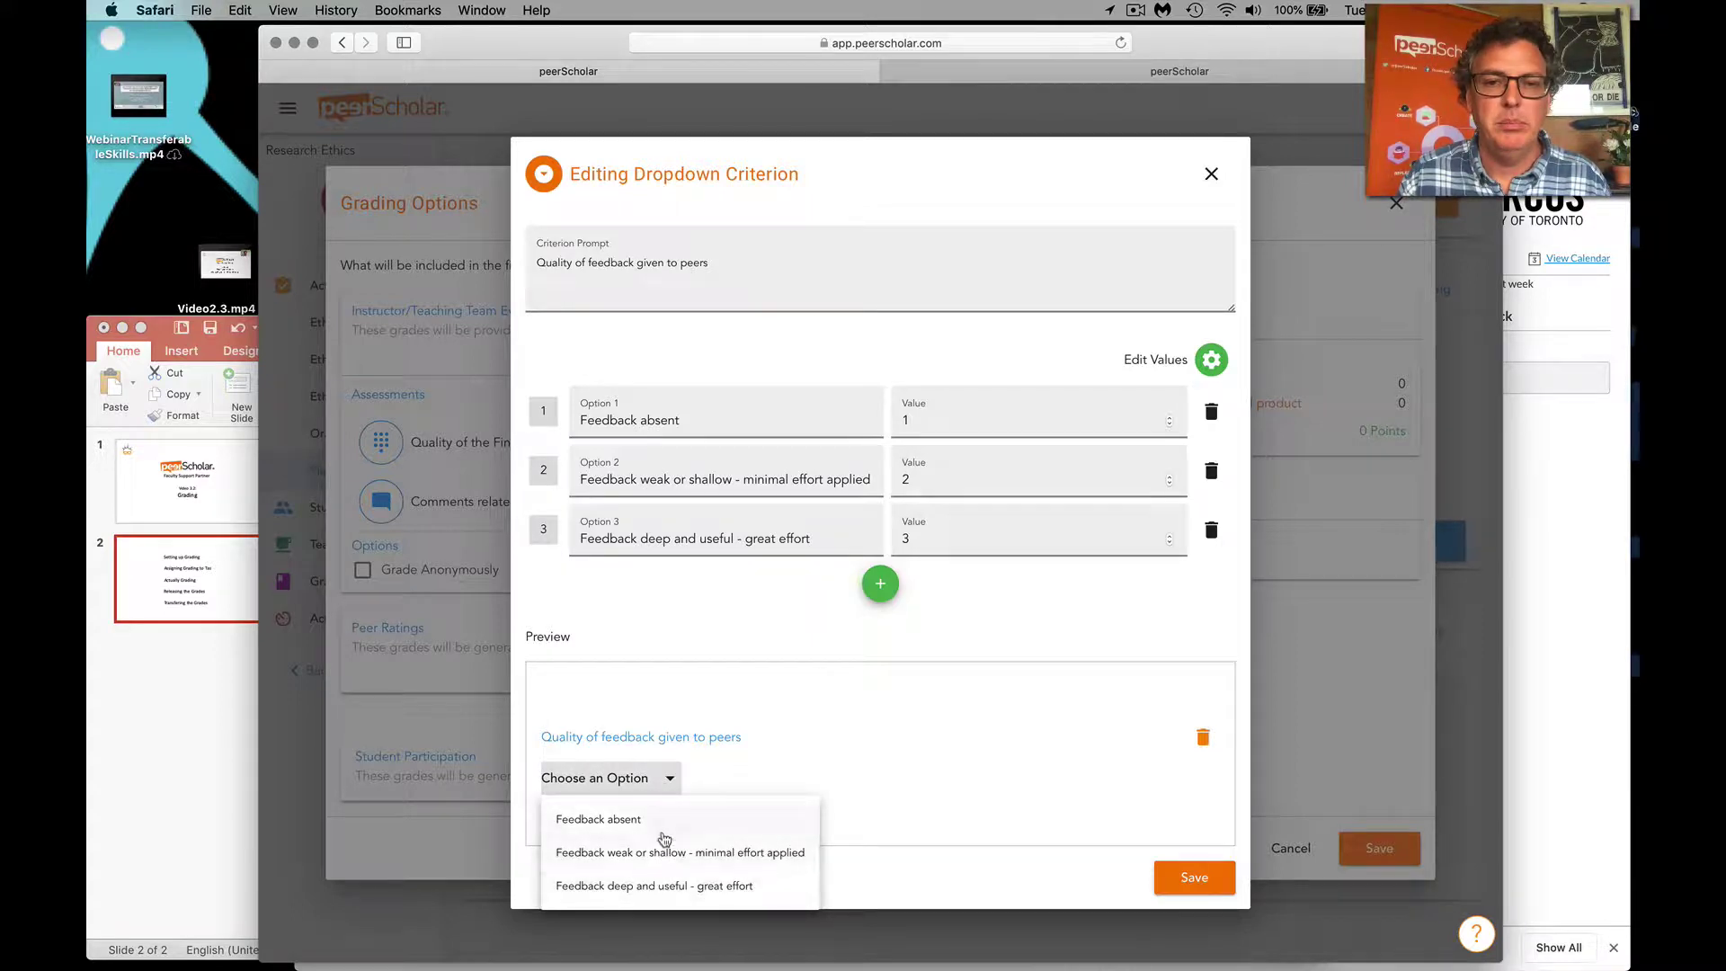
{"action": "left_click", "coordinate": [790, 761]}
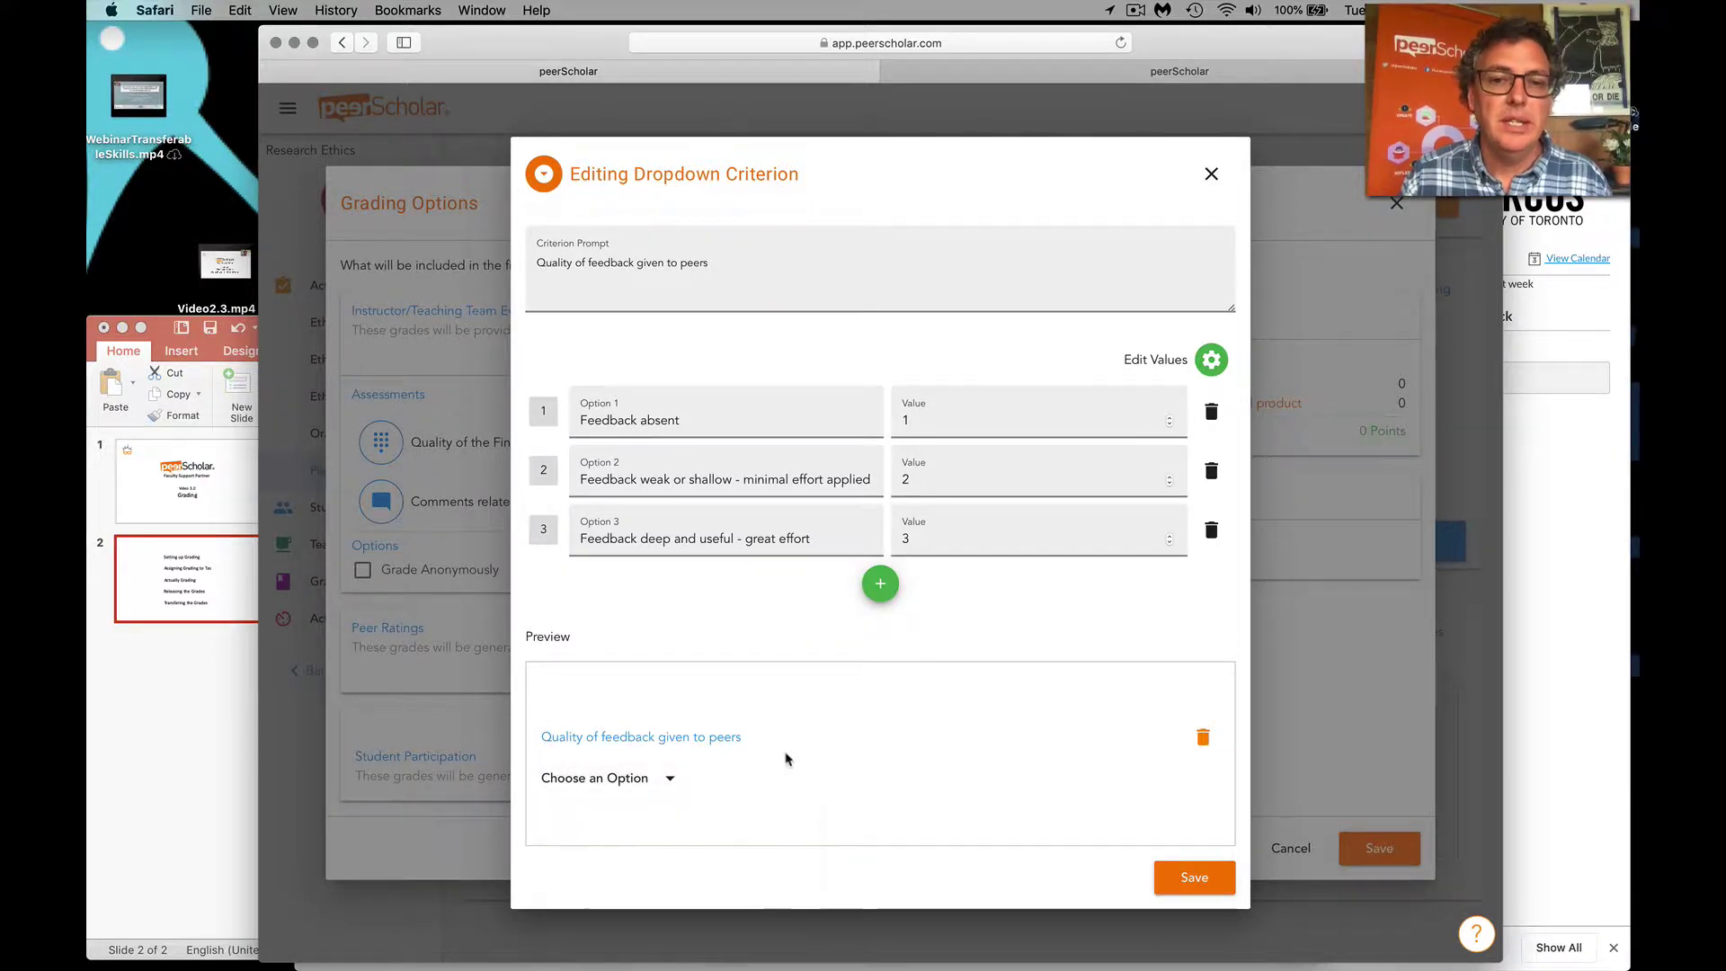
{"action": "left_click", "coordinate": [1195, 880]}
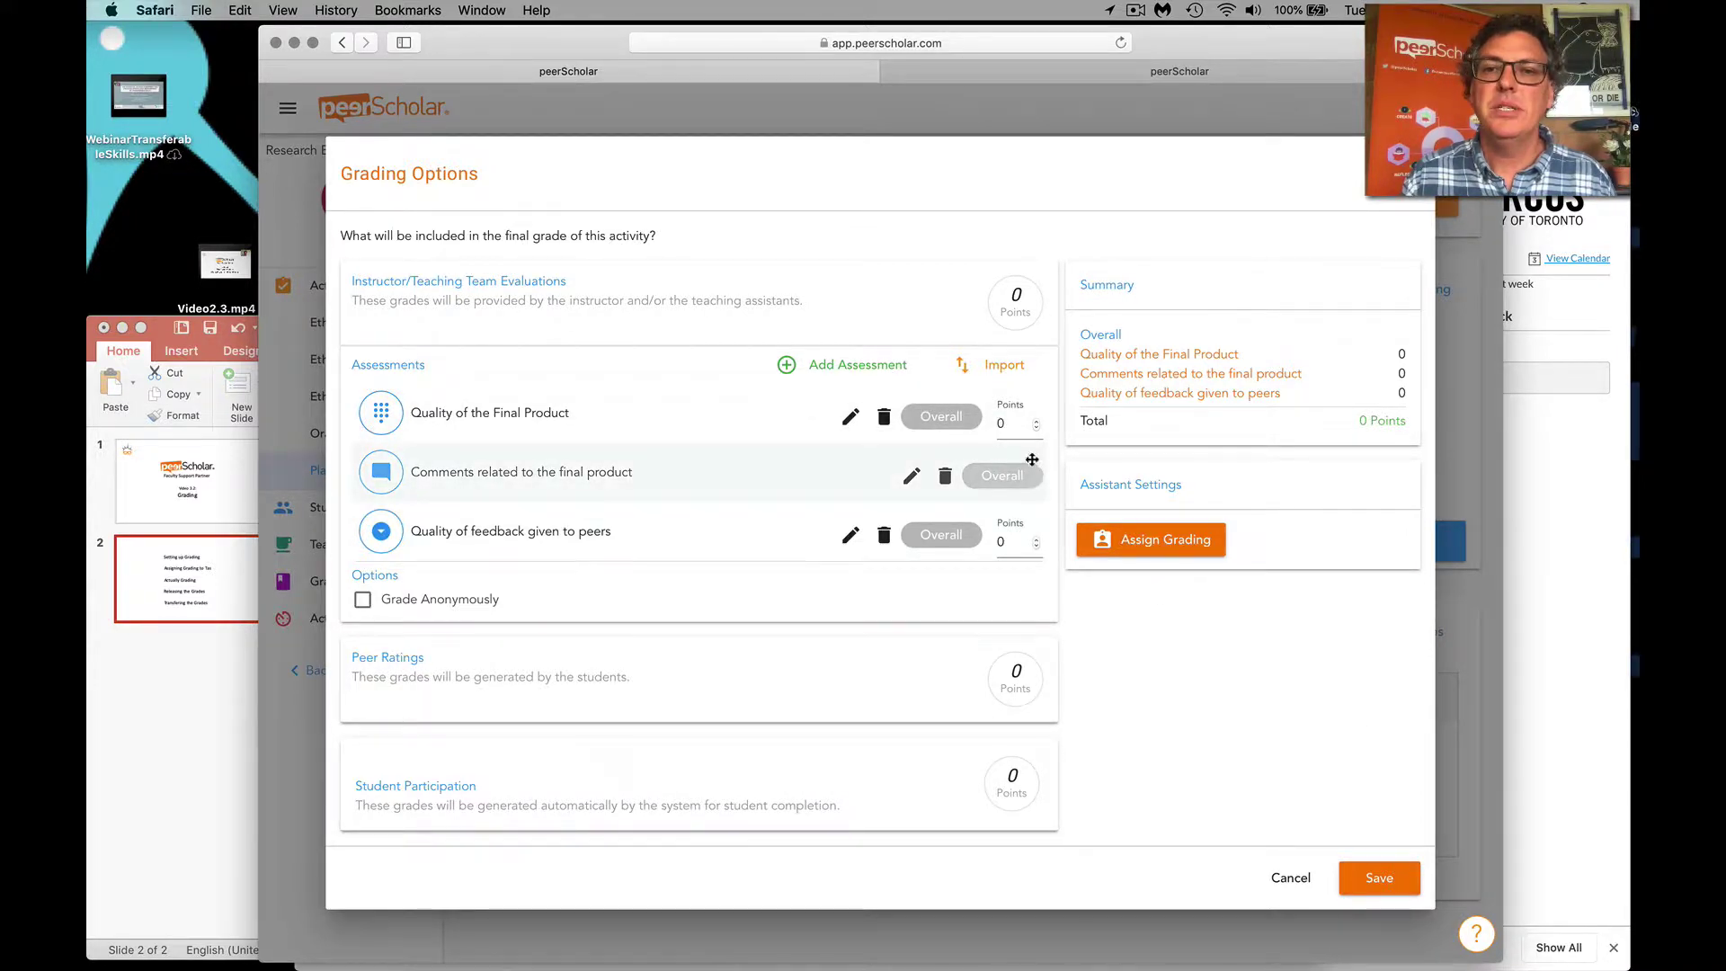
Set "Quality of the Final Product" to 6 points and "Quality of feedback given to peers" to 2 points
{"action": "left_click", "coordinate": [1037, 421]}
{"action": "left_click", "coordinate": [1037, 421]}
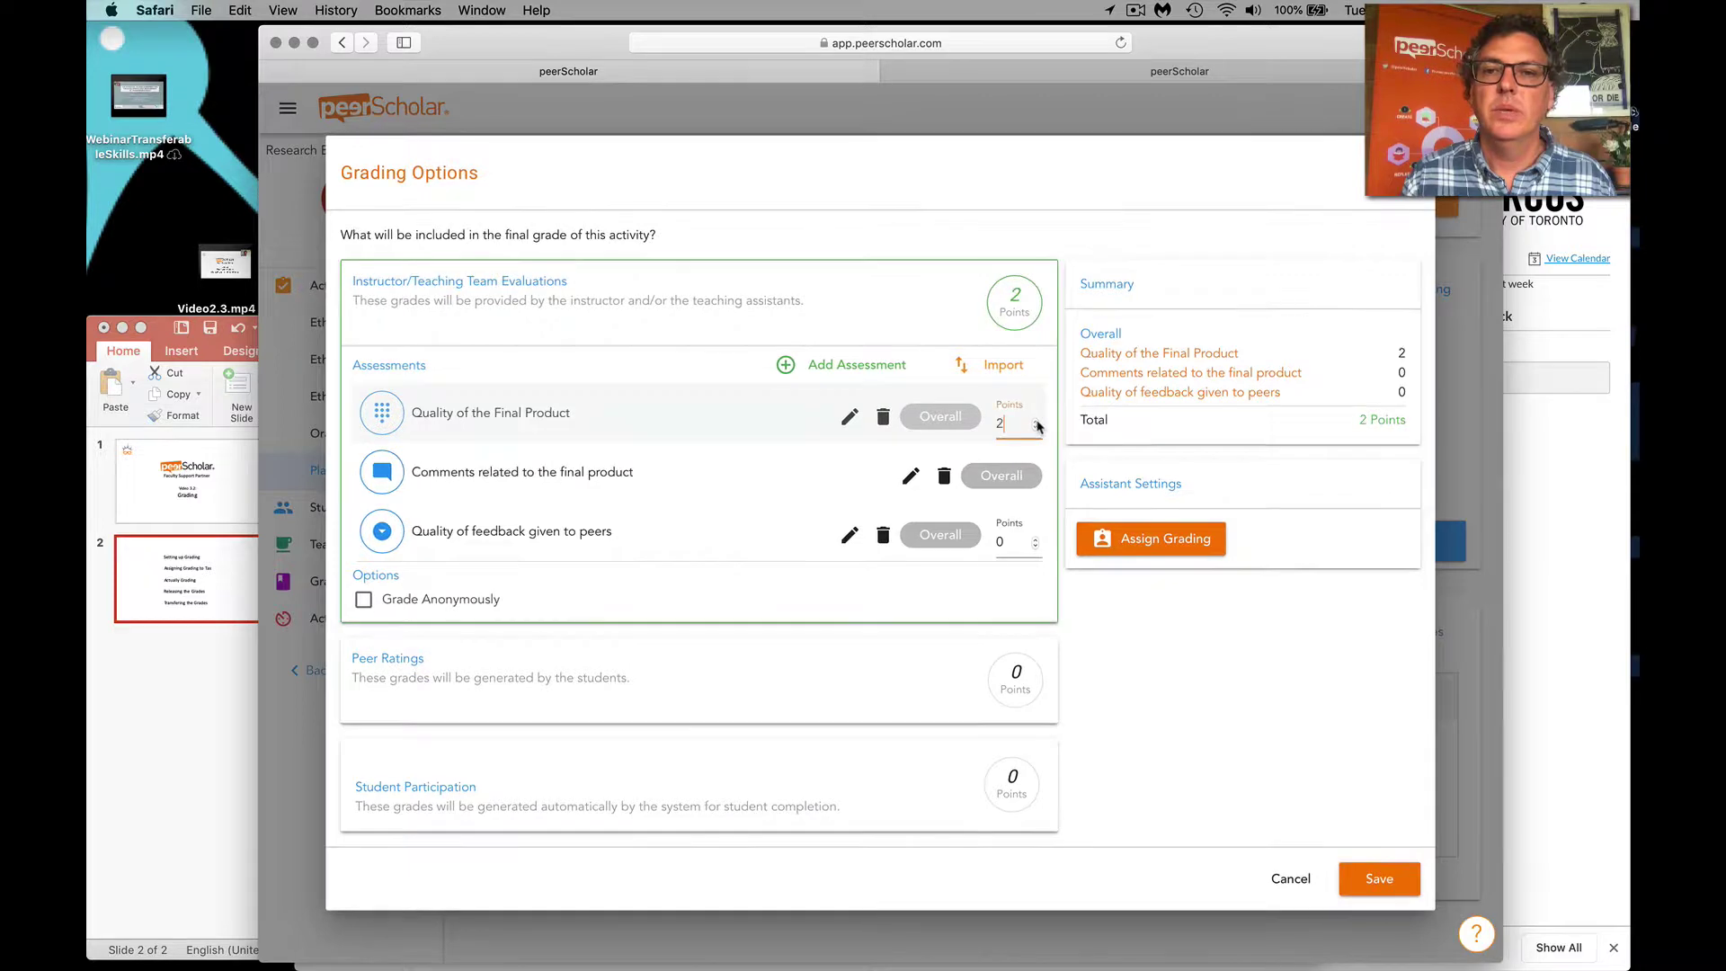
{"action": "left_click", "coordinate": [1037, 423]}
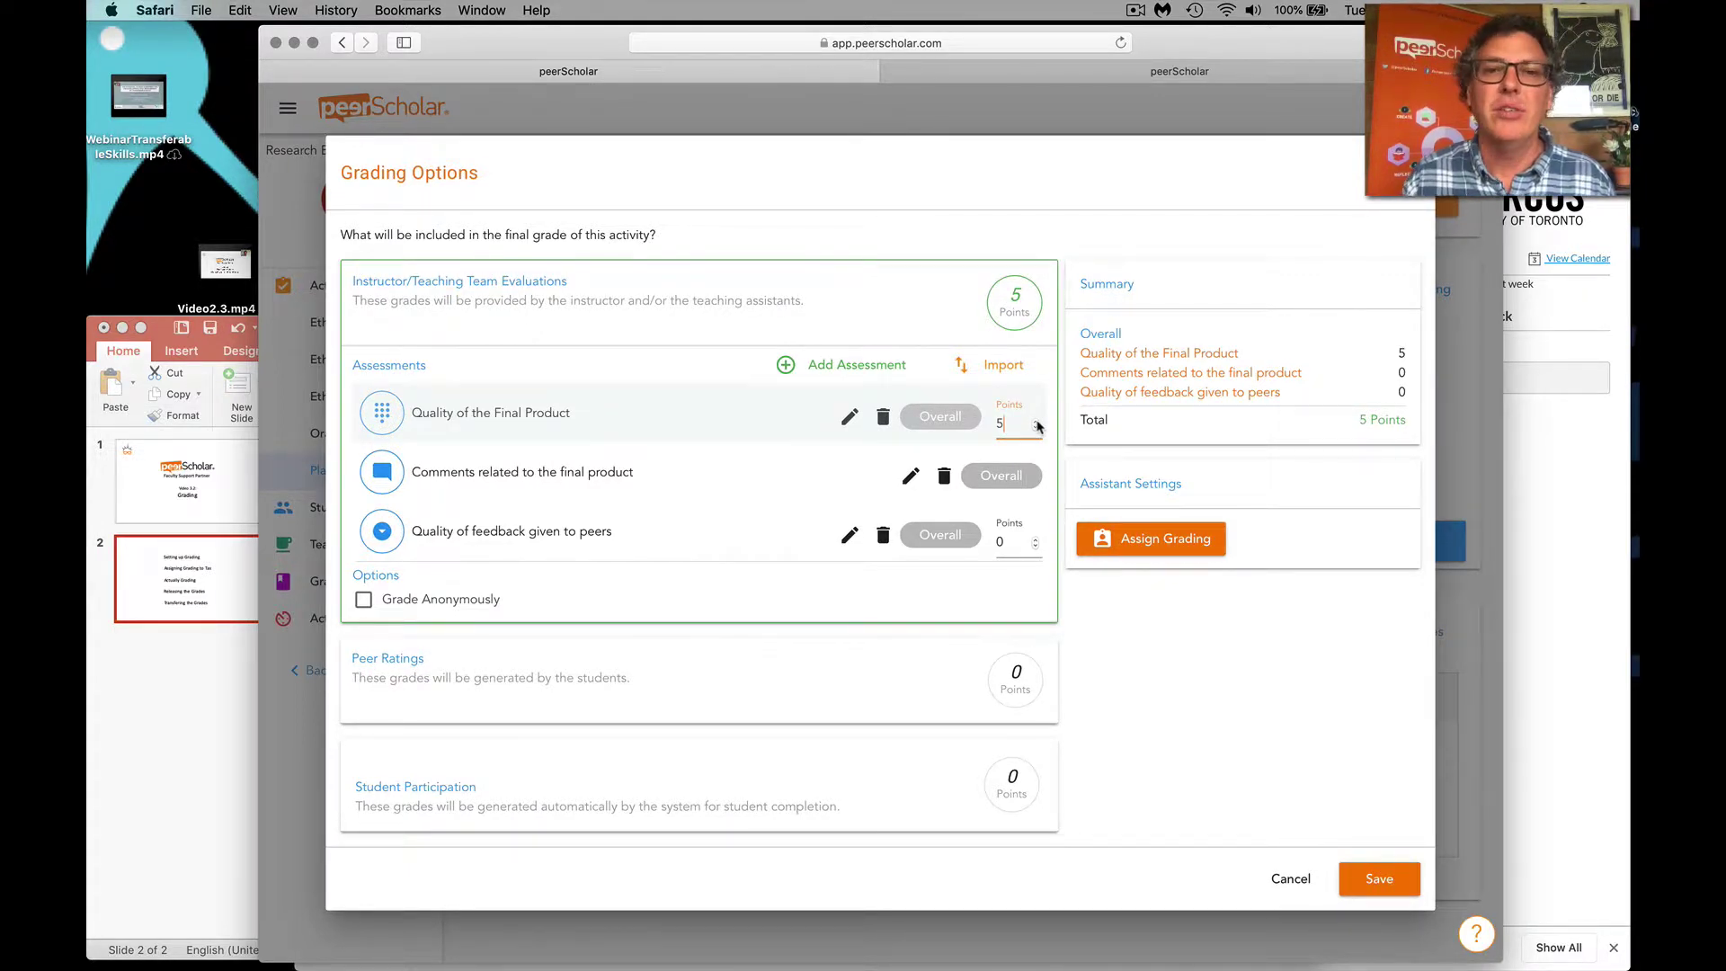
{"action": "left_click", "coordinate": [1038, 423]}
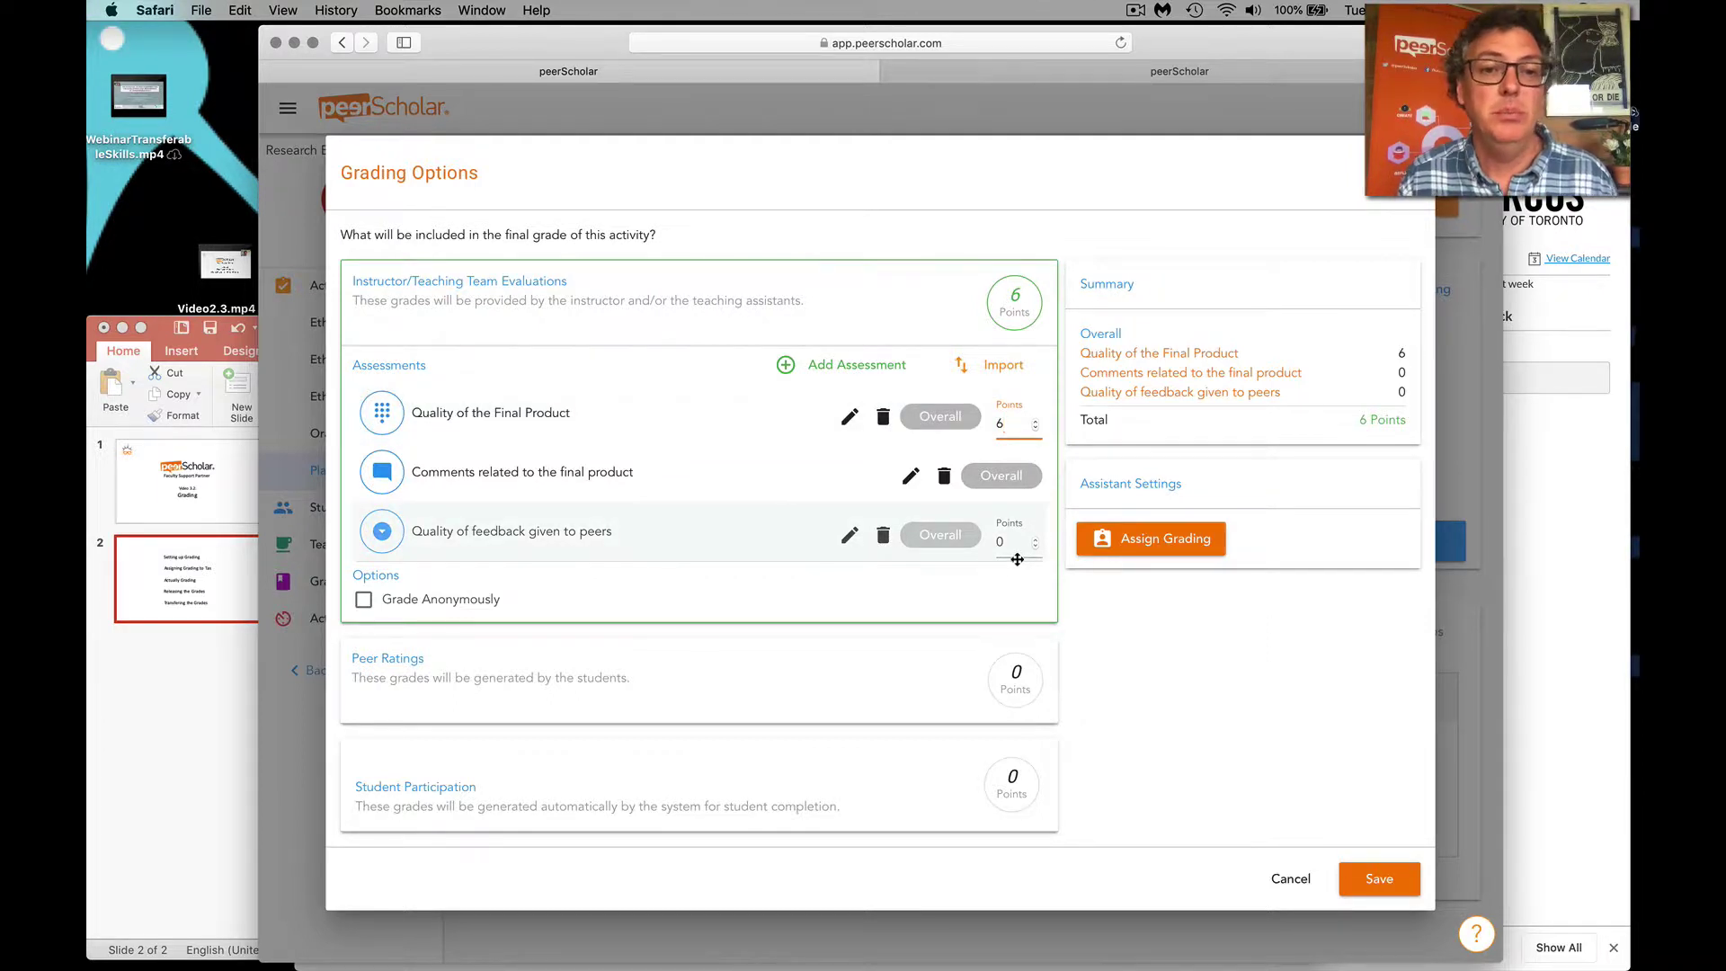
{"action": "double_click", "coordinate": [1036, 540]}
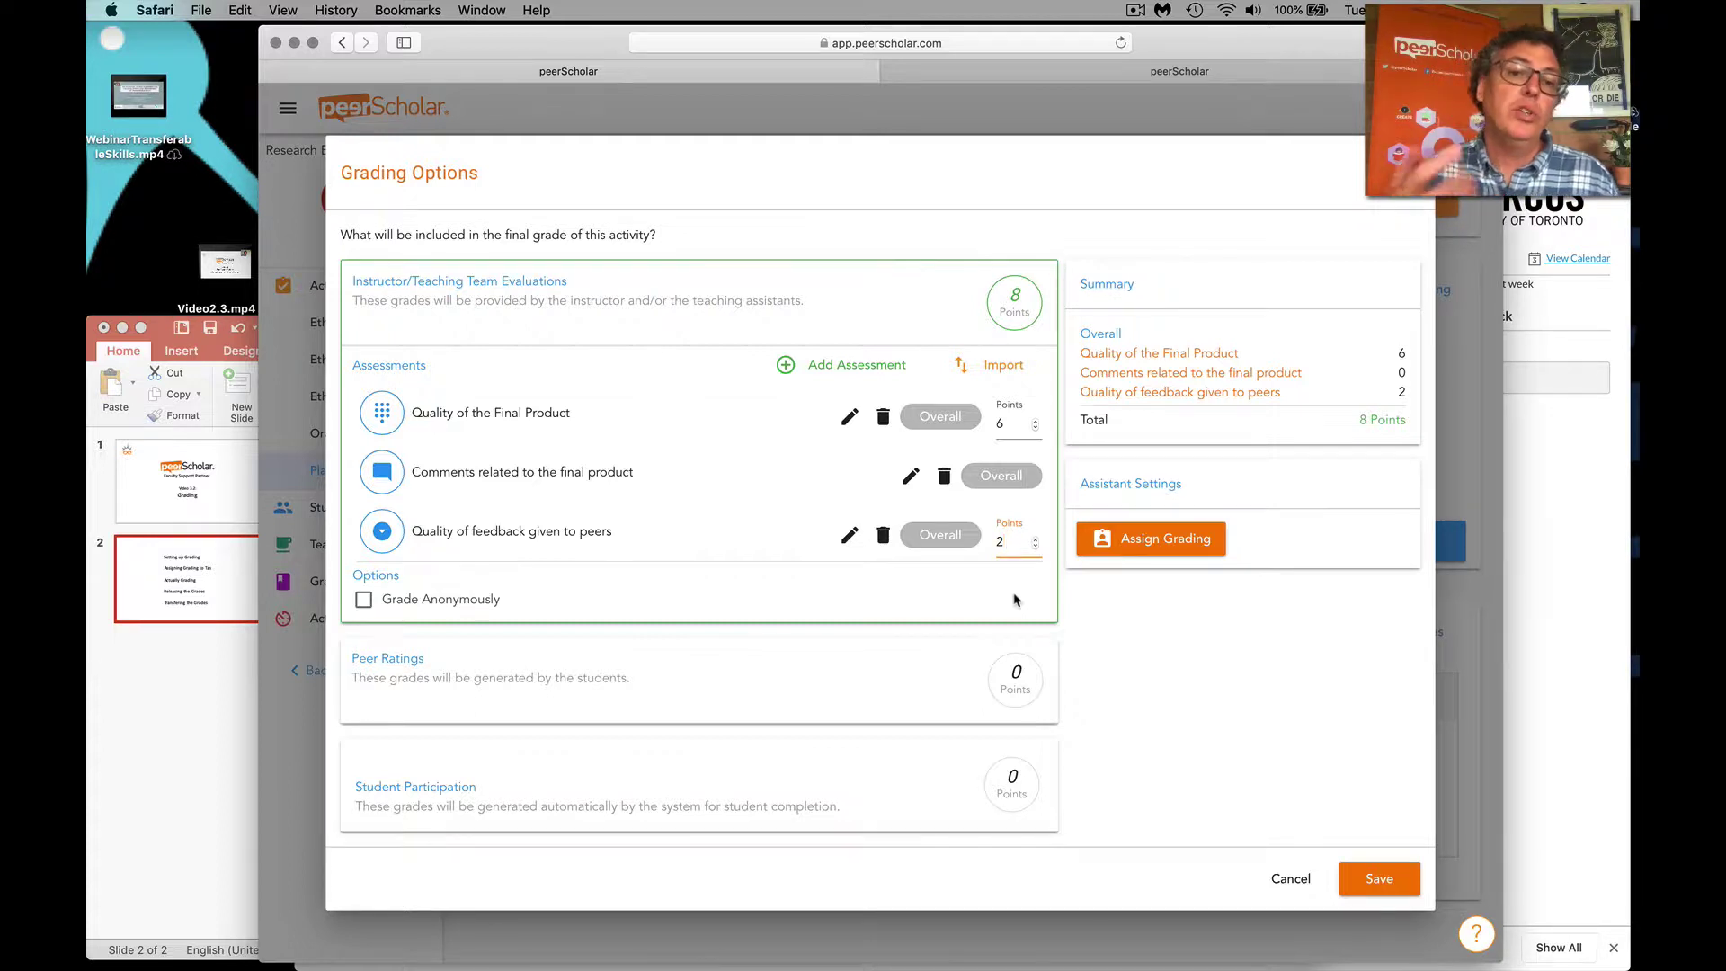
{"action": "left_click", "coordinate": [854, 364]}
{"action": "left_click", "coordinate": [1135, 636]}
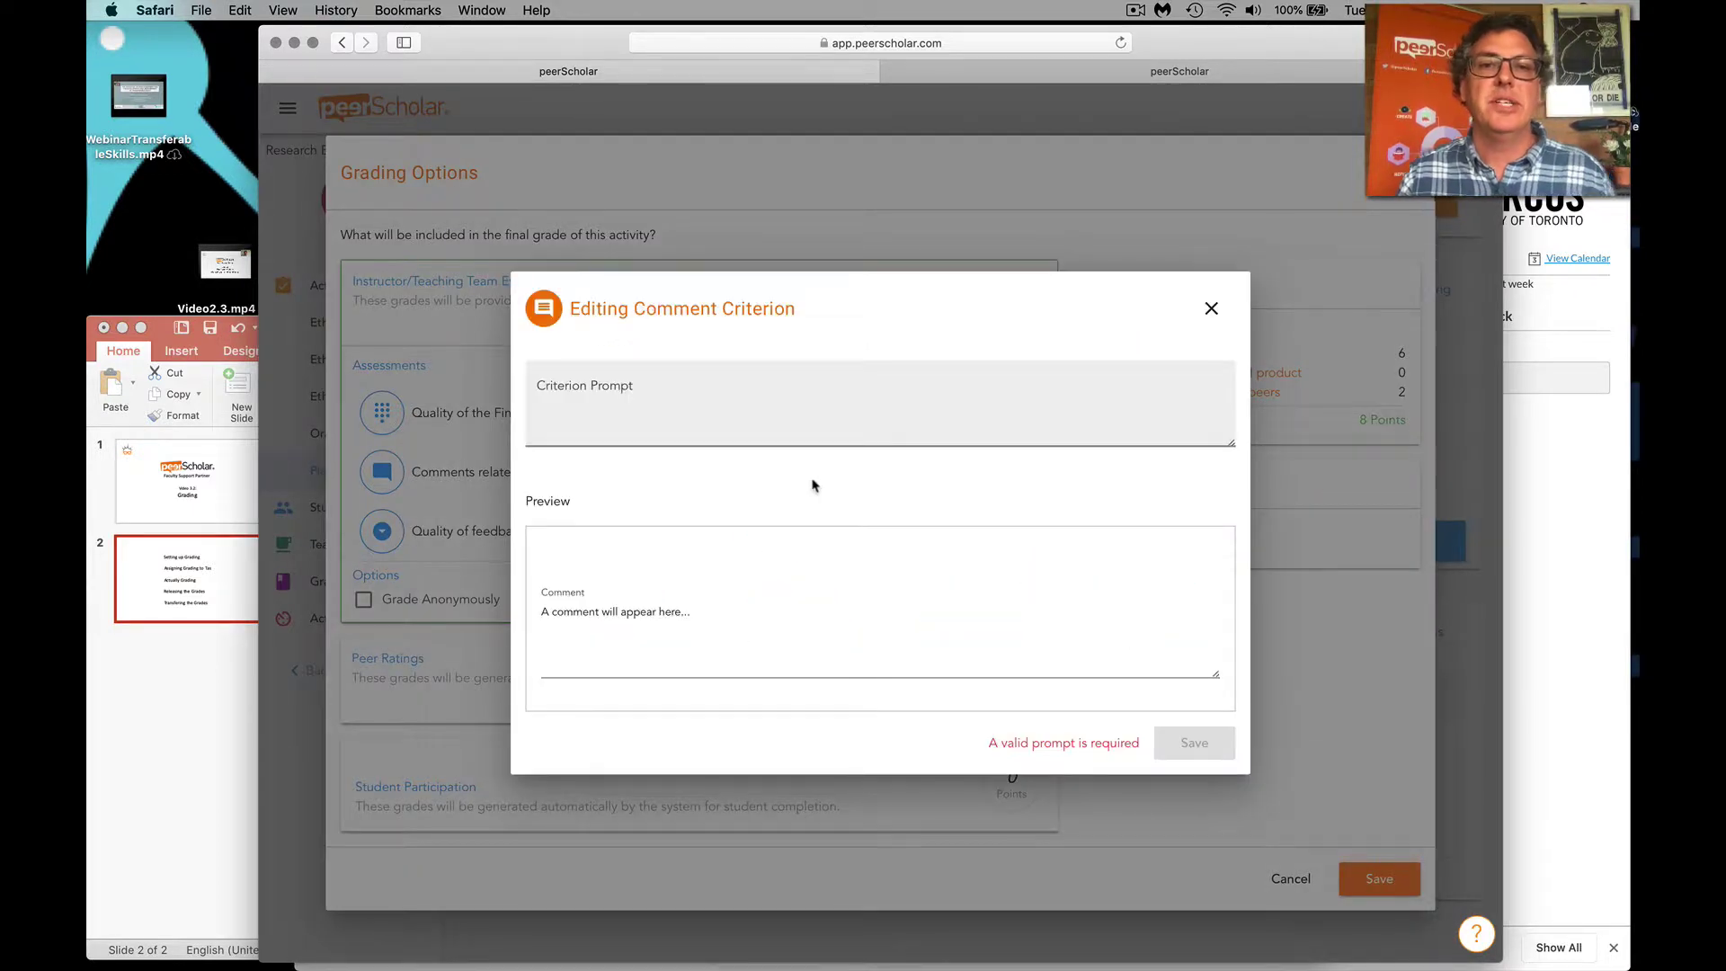
{"action": "left_click", "coordinate": [797, 390]}
{"action": "type", "text": "Comments"}
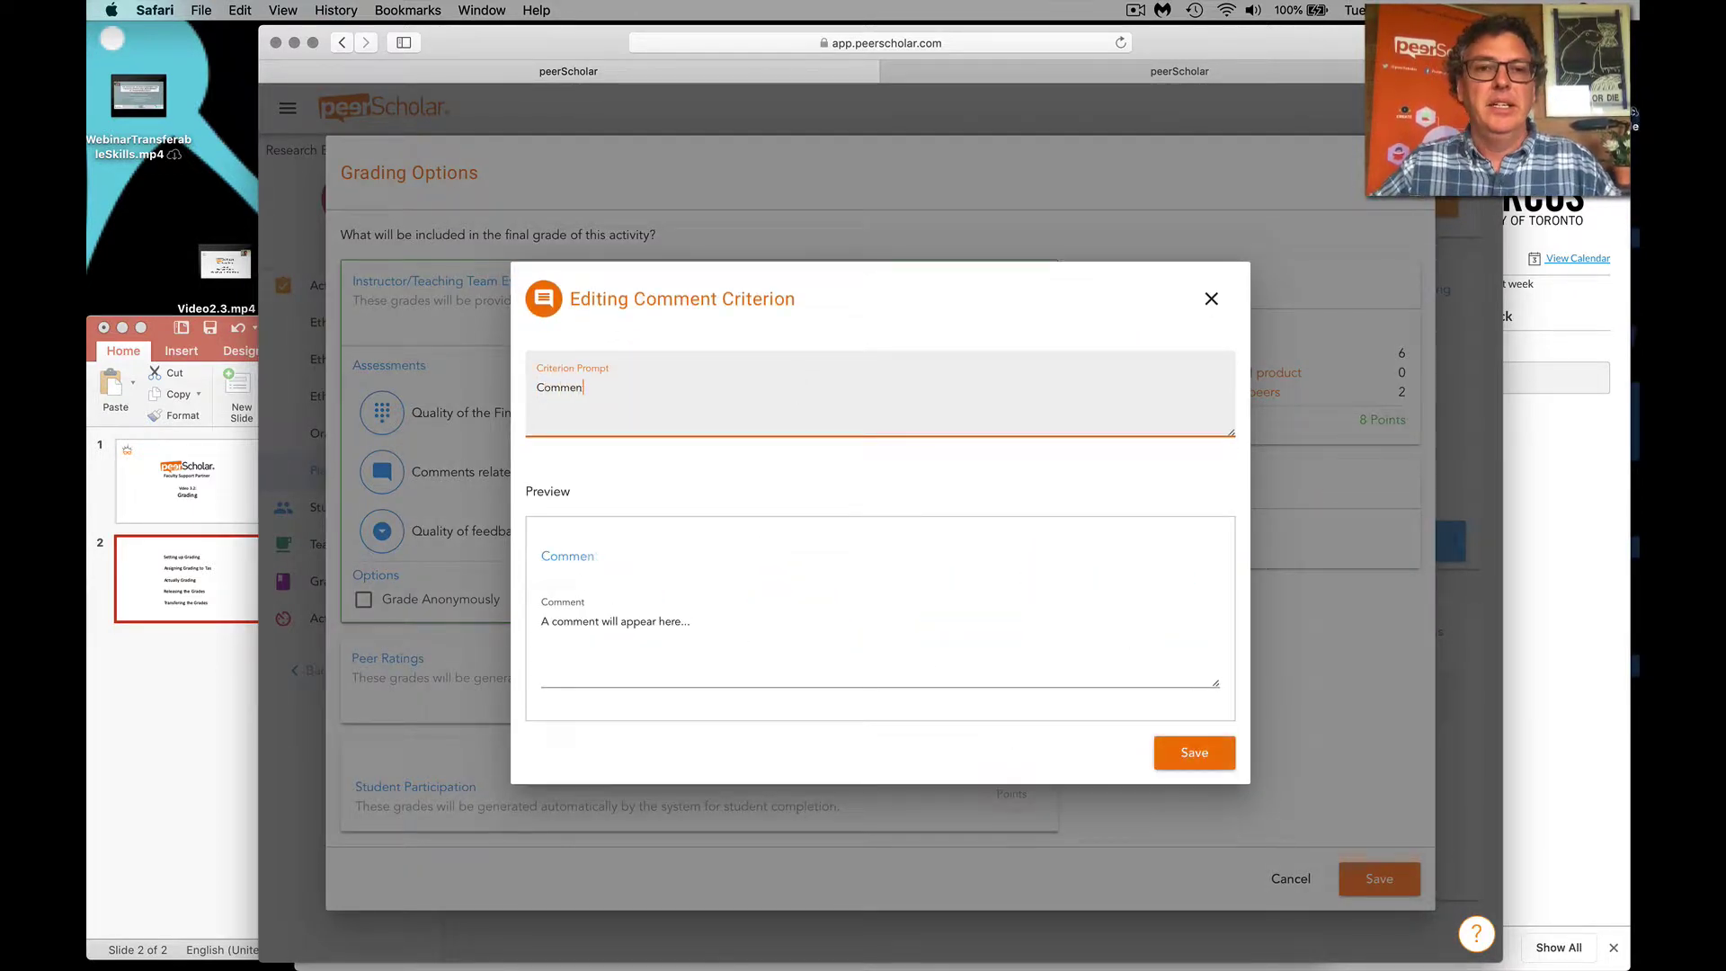
{"action": "left_click", "coordinate": [1211, 299]}
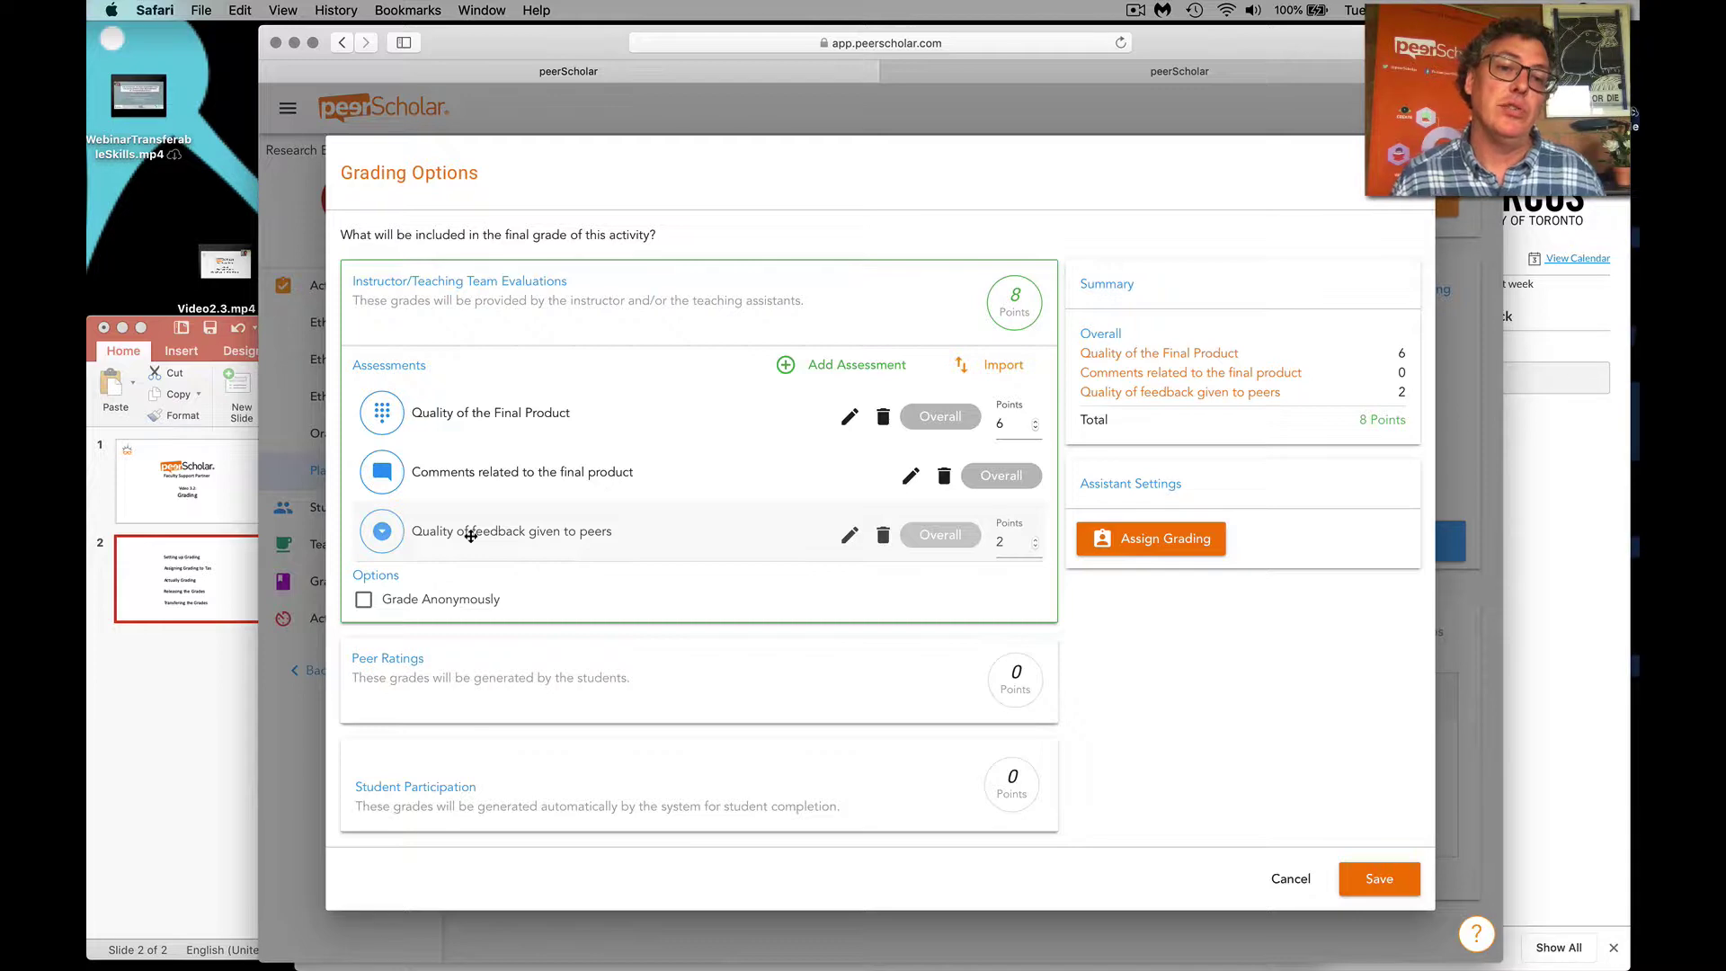
Add a point criterion to the instructor/teaching team evaluations with the prompt "Quality of the initial submission"
{"action": "left_click", "coordinate": [810, 365]}
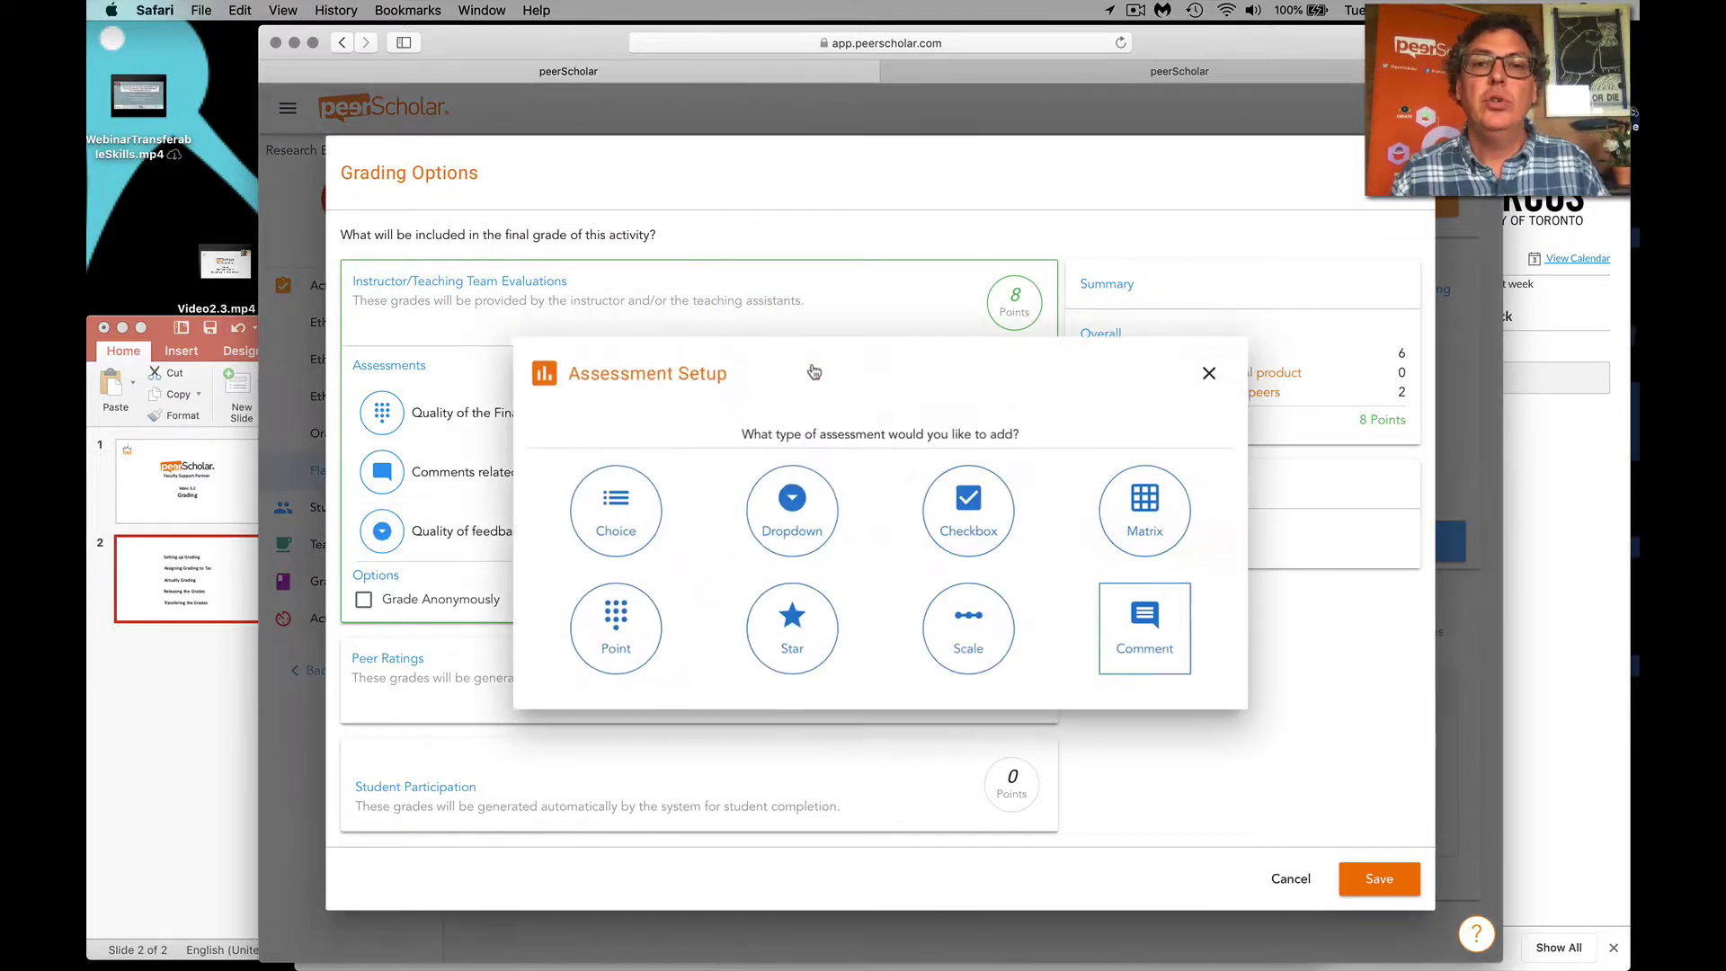
{"action": "left_click", "coordinate": [619, 629]}
{"action": "left_click", "coordinate": [656, 351]}
{"action": "type", "text": "Q"}
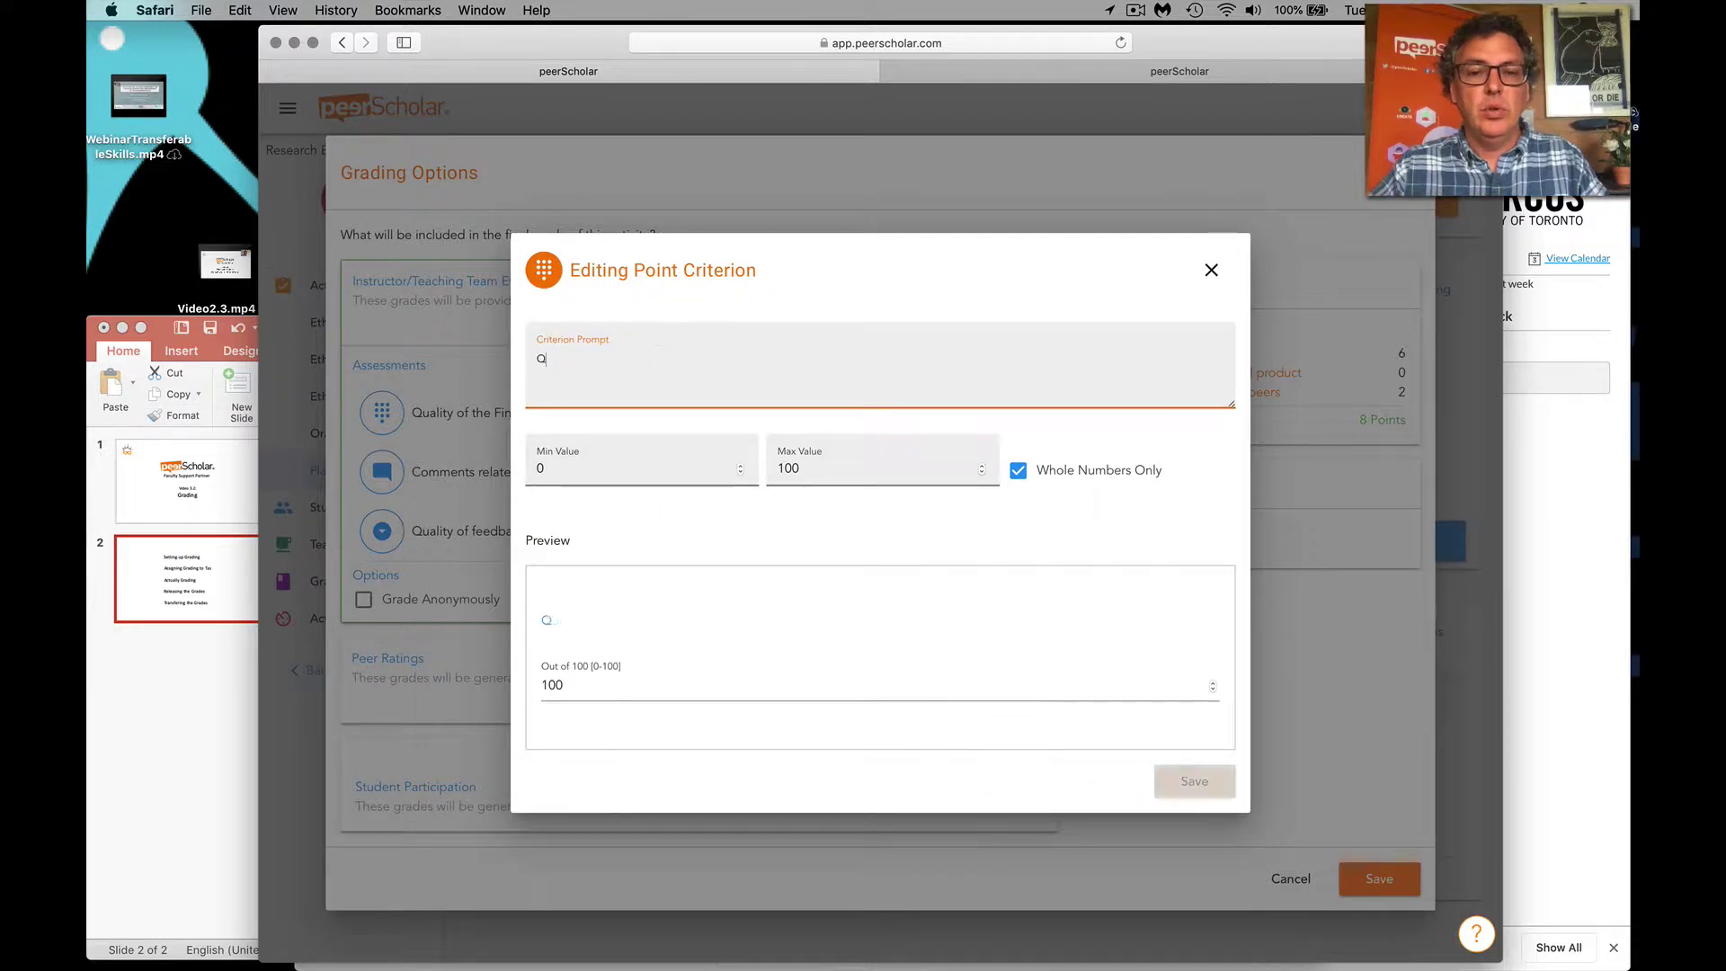
{"action": "type", "text": "uality of h i"}
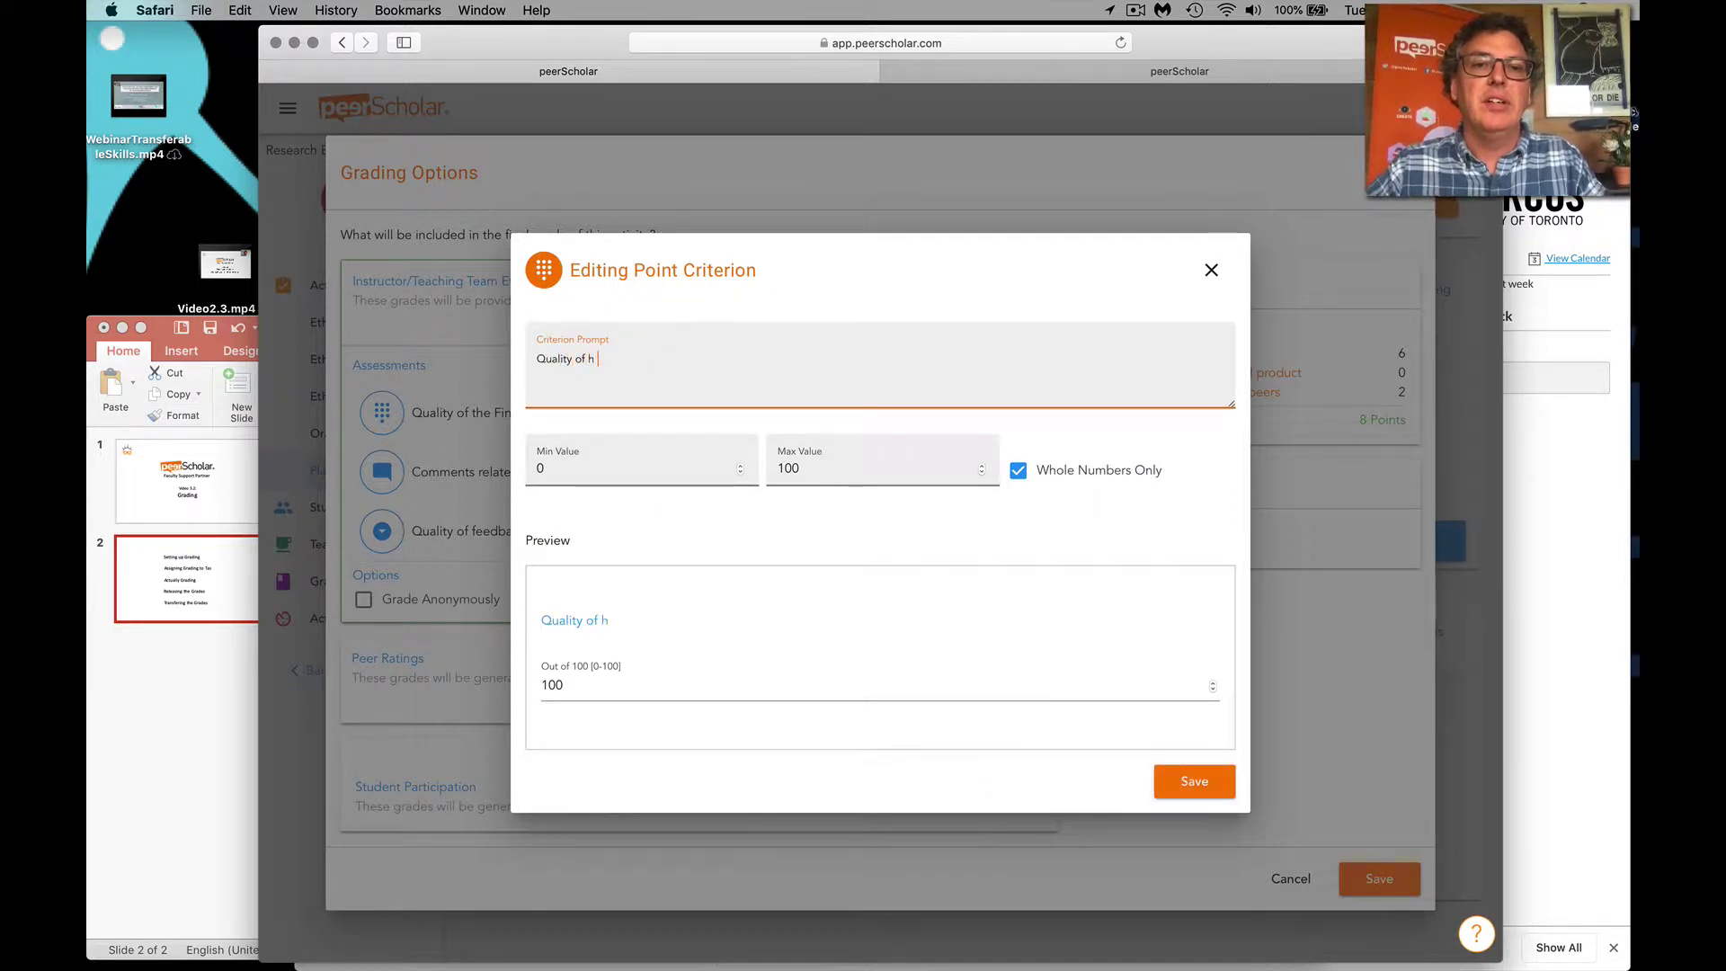
{"action": "key", "text": "BackSpace"}
{"action": "key", "text": "BackSpace"}
{"action": "key", "text": "BackSpace"}
{"action": "type", "text": "th"}
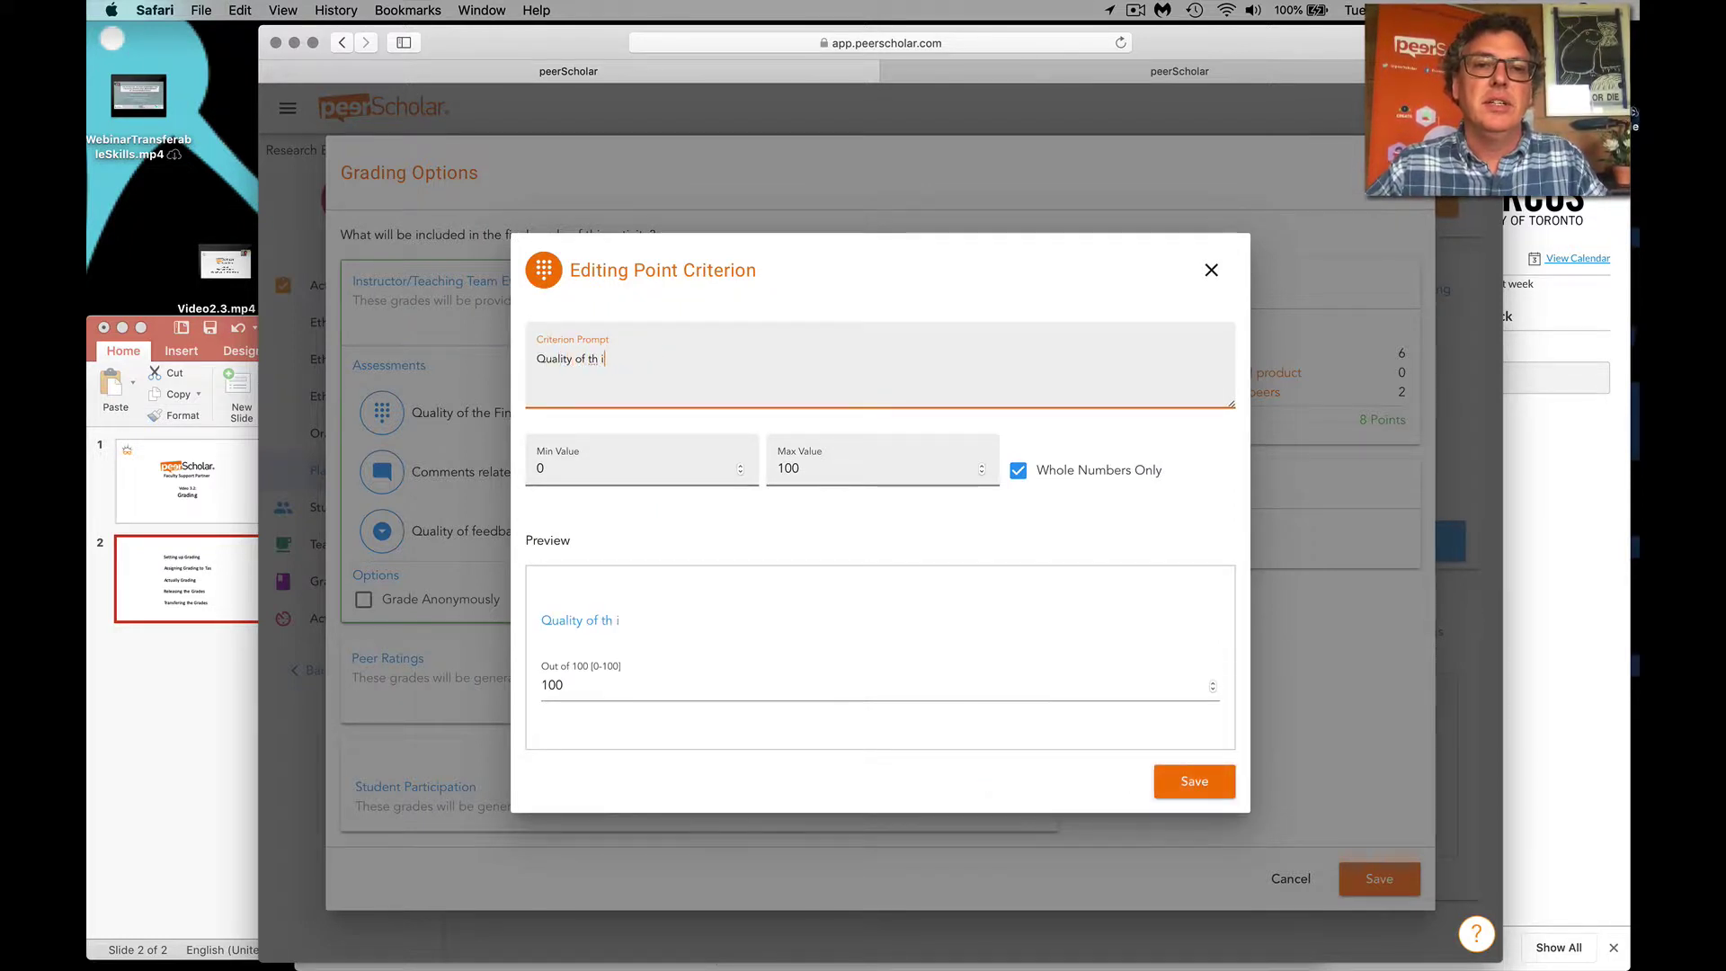
{"action": "type", "text": "e initial"}
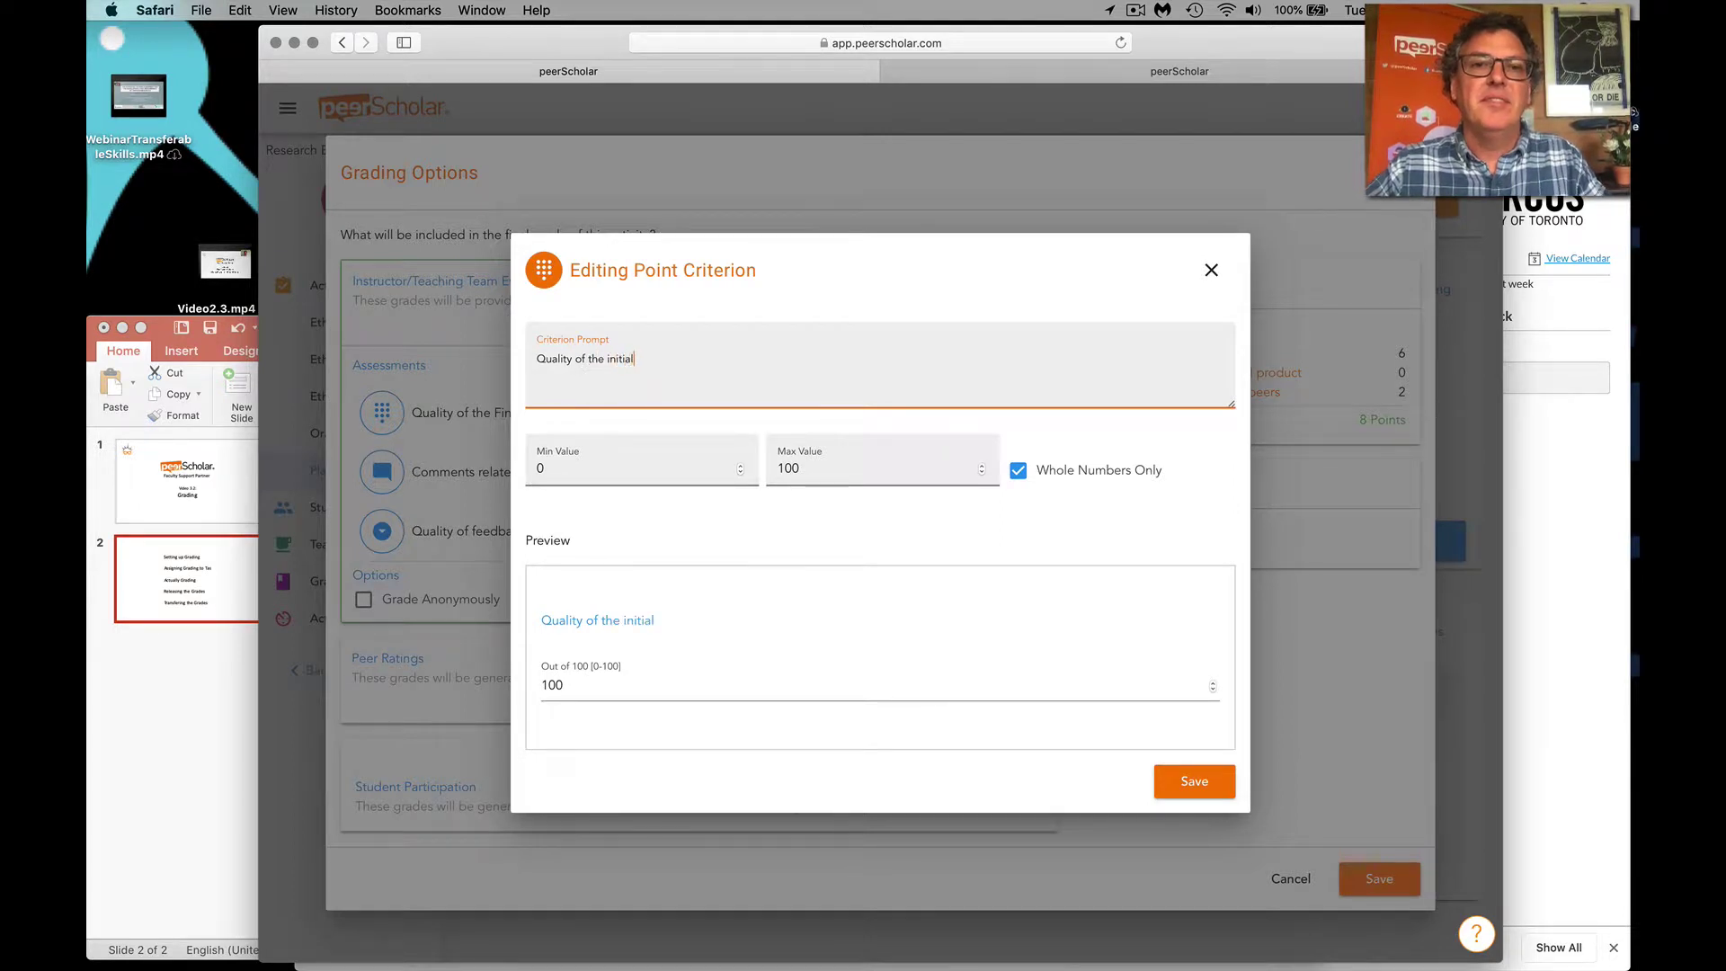
{"action": "type", "text": " submission"}
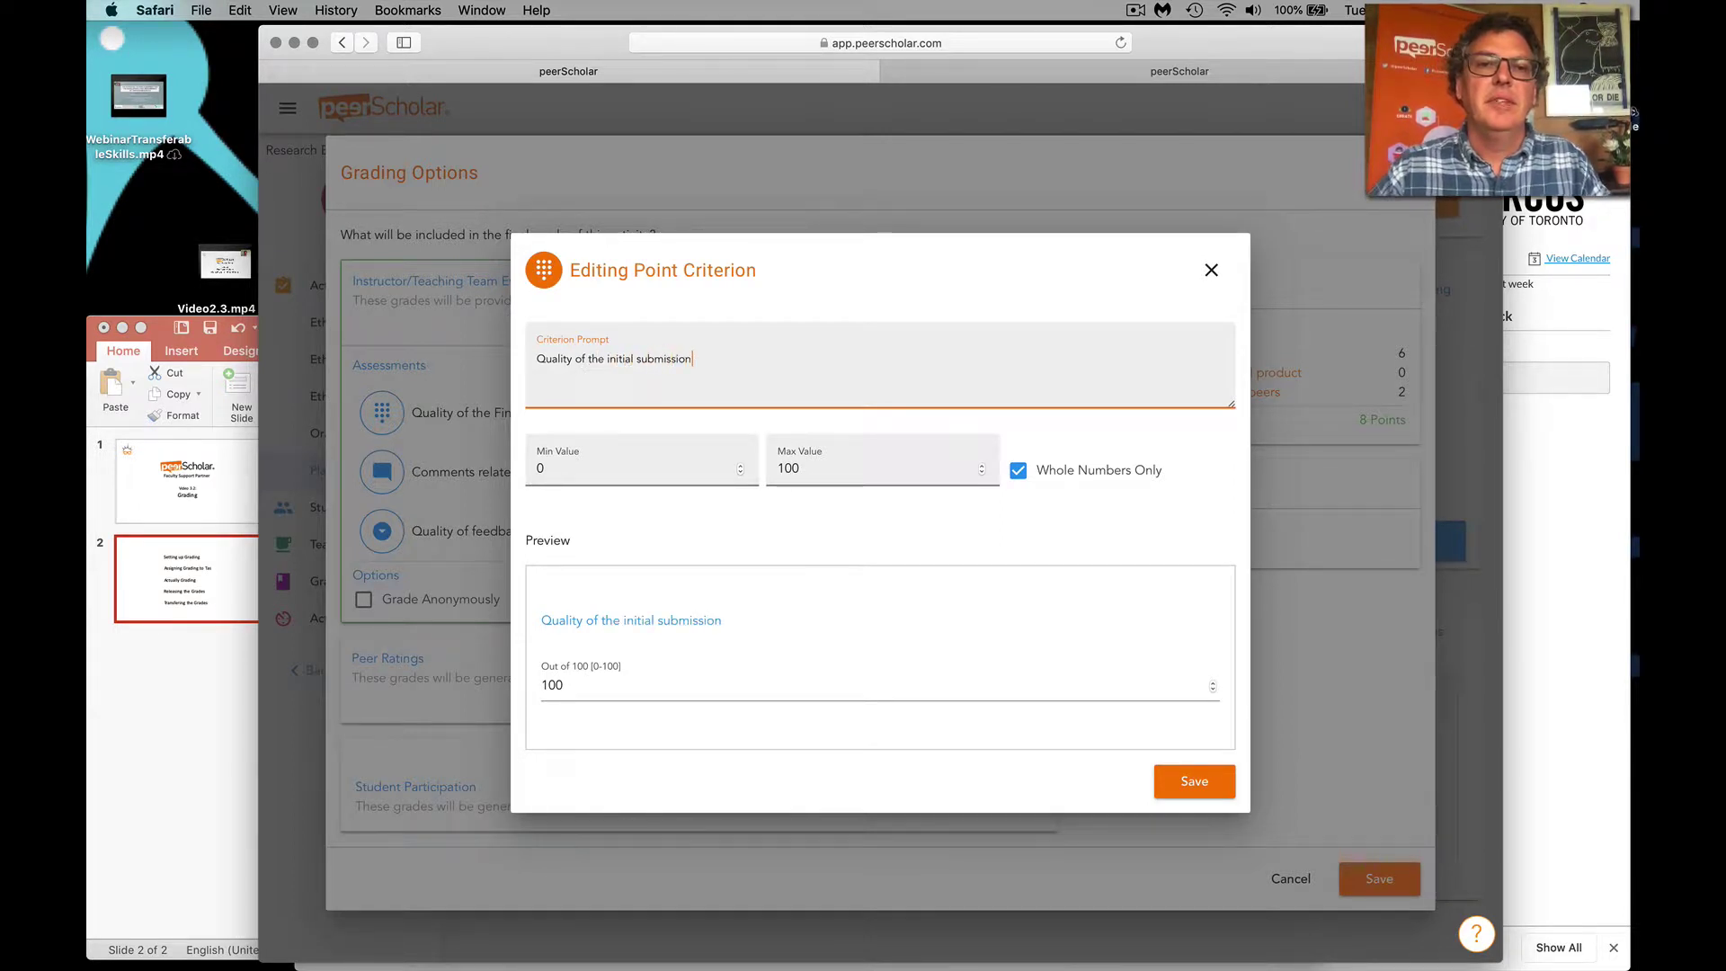
Set the new point criterion's maximum value to 3 and save the criterion
{"action": "left_click", "coordinate": [808, 464]}
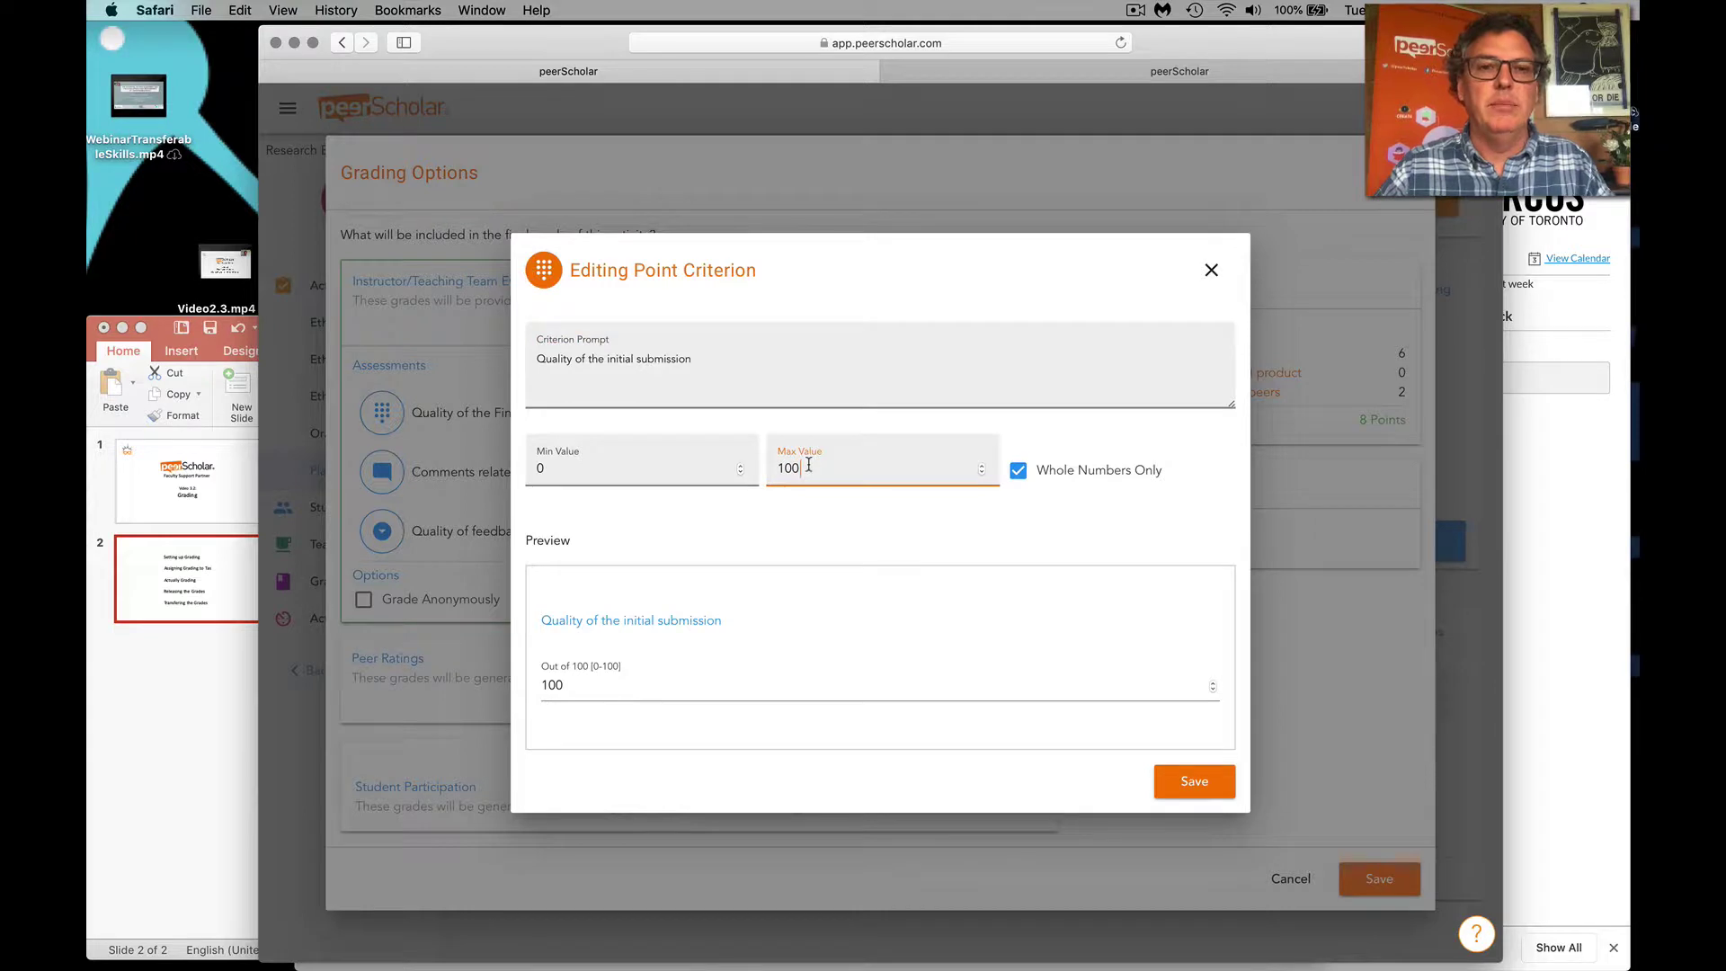
{"action": "key", "text": "BackSpace"}
{"action": "key", "text": "BackSpace"}
{"action": "key", "text": "BackSpace"}
{"action": "type", "text": "3"}
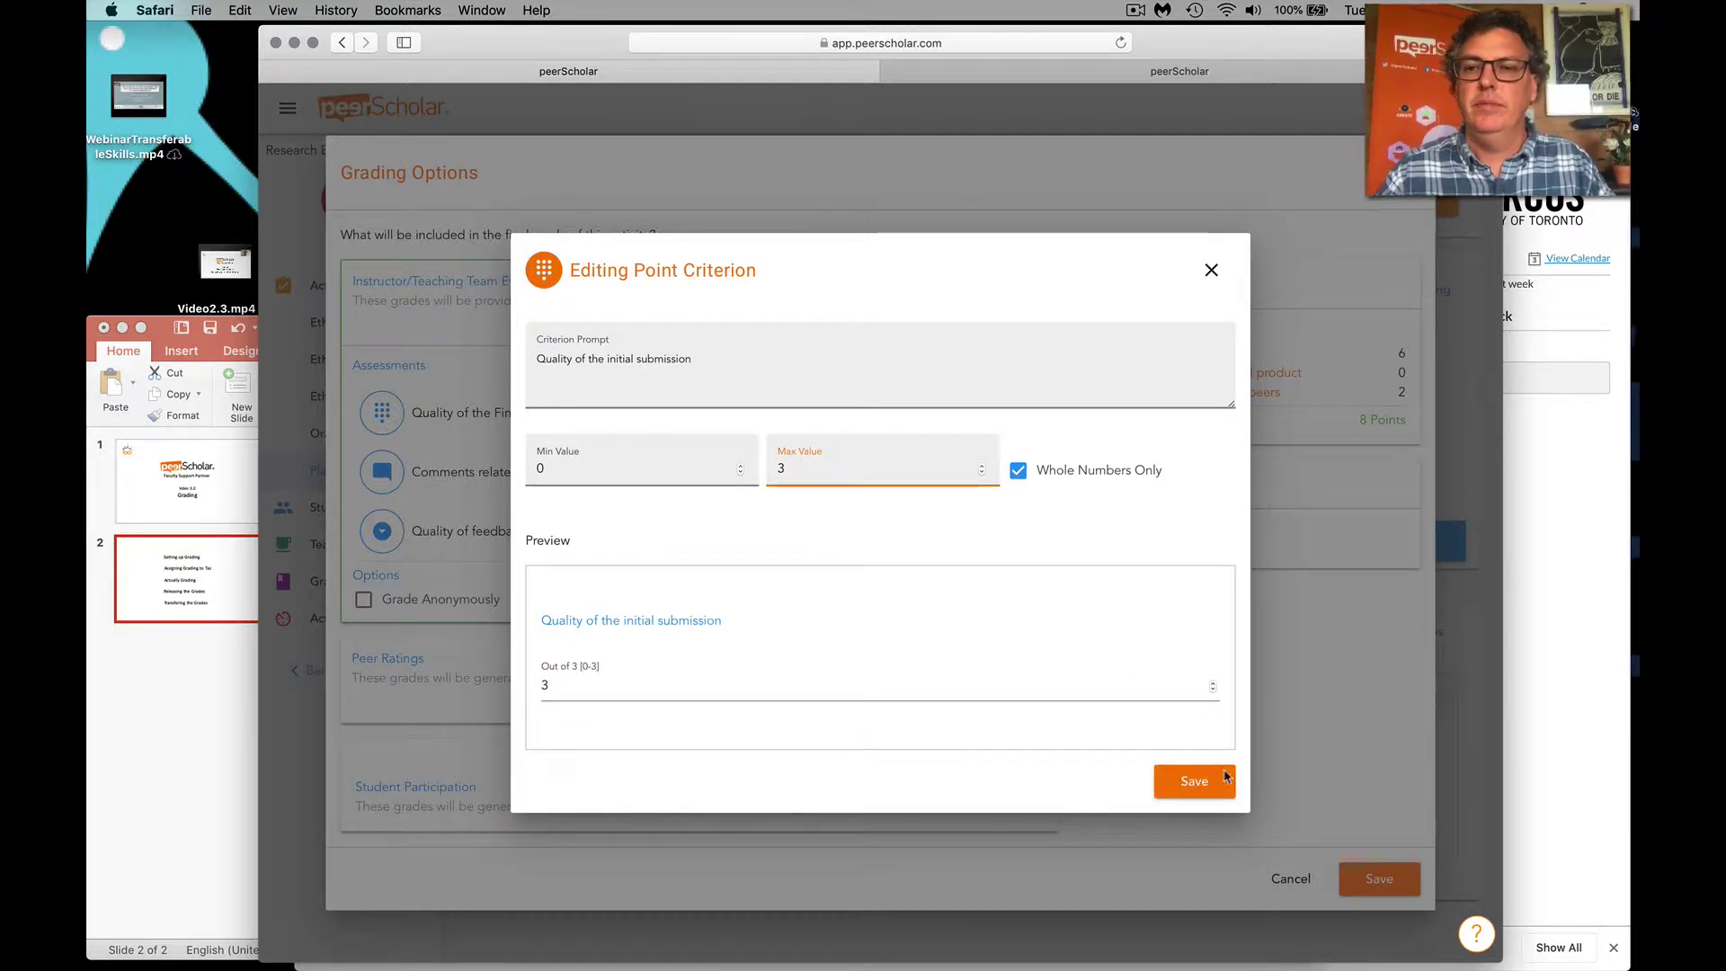
{"action": "left_click", "coordinate": [1196, 782]}
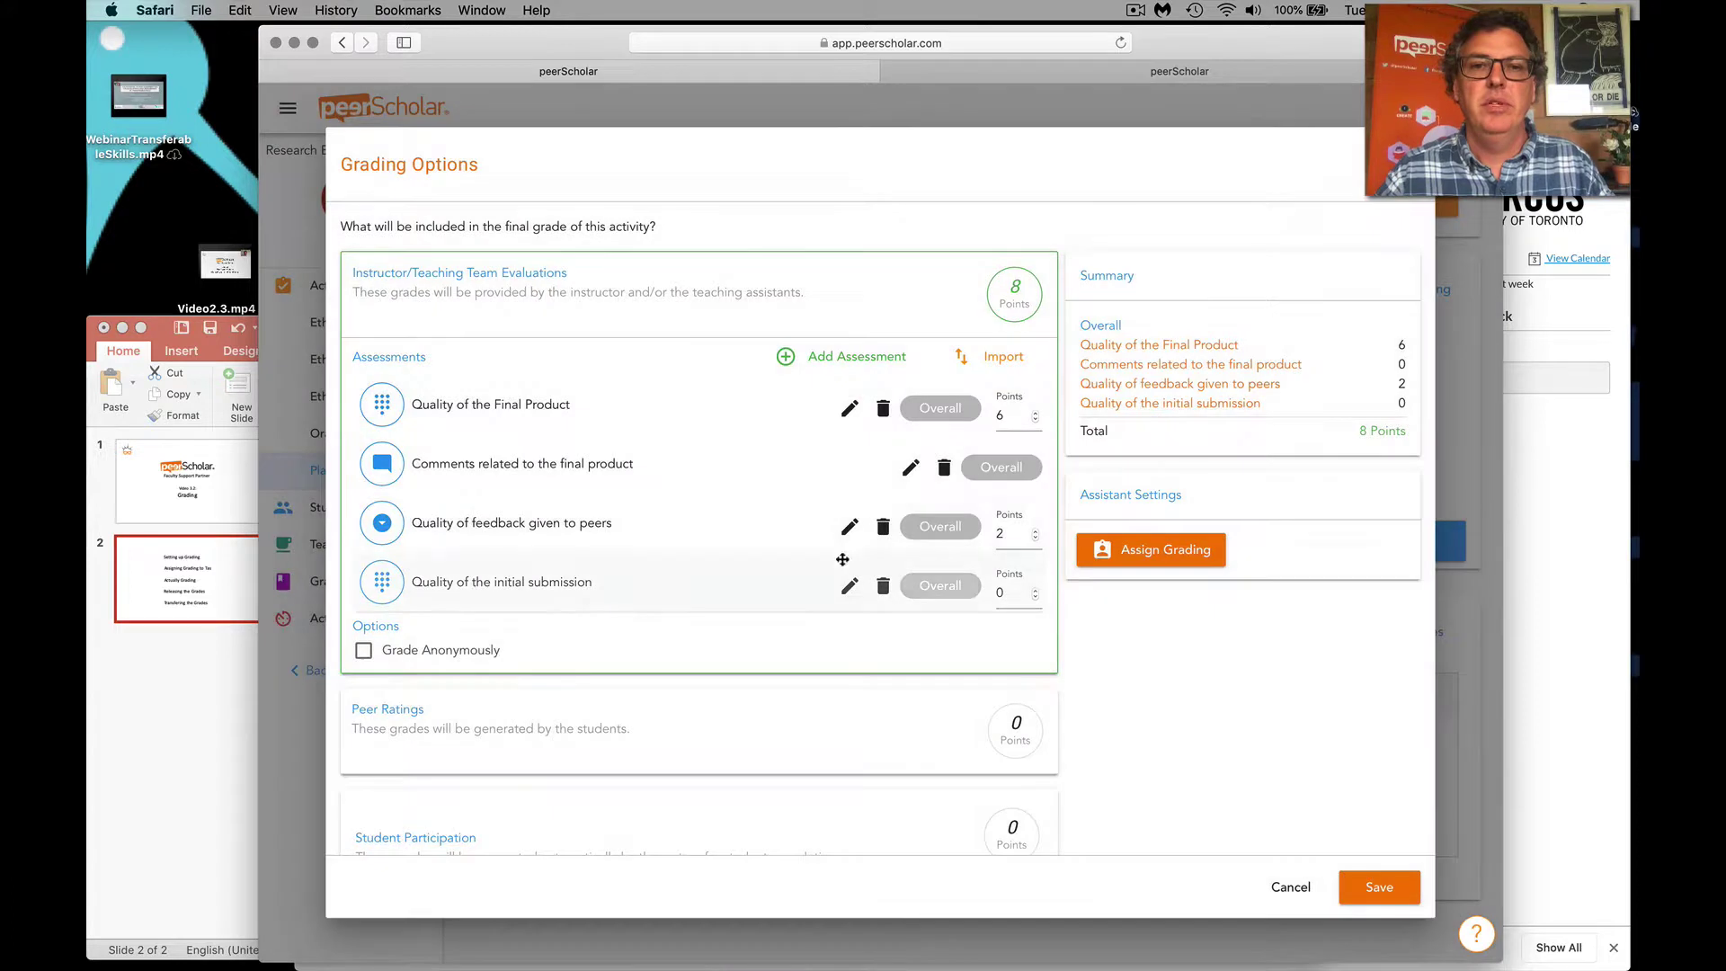
Set the points for "Quality of the initial submission" to 3 in the grading options
{"action": "left_click", "coordinate": [1037, 590]}
{"action": "left_click", "coordinate": [1037, 591]}
{"action": "left_click", "coordinate": [1037, 591]}
{"action": "left_click", "coordinate": [988, 636]}
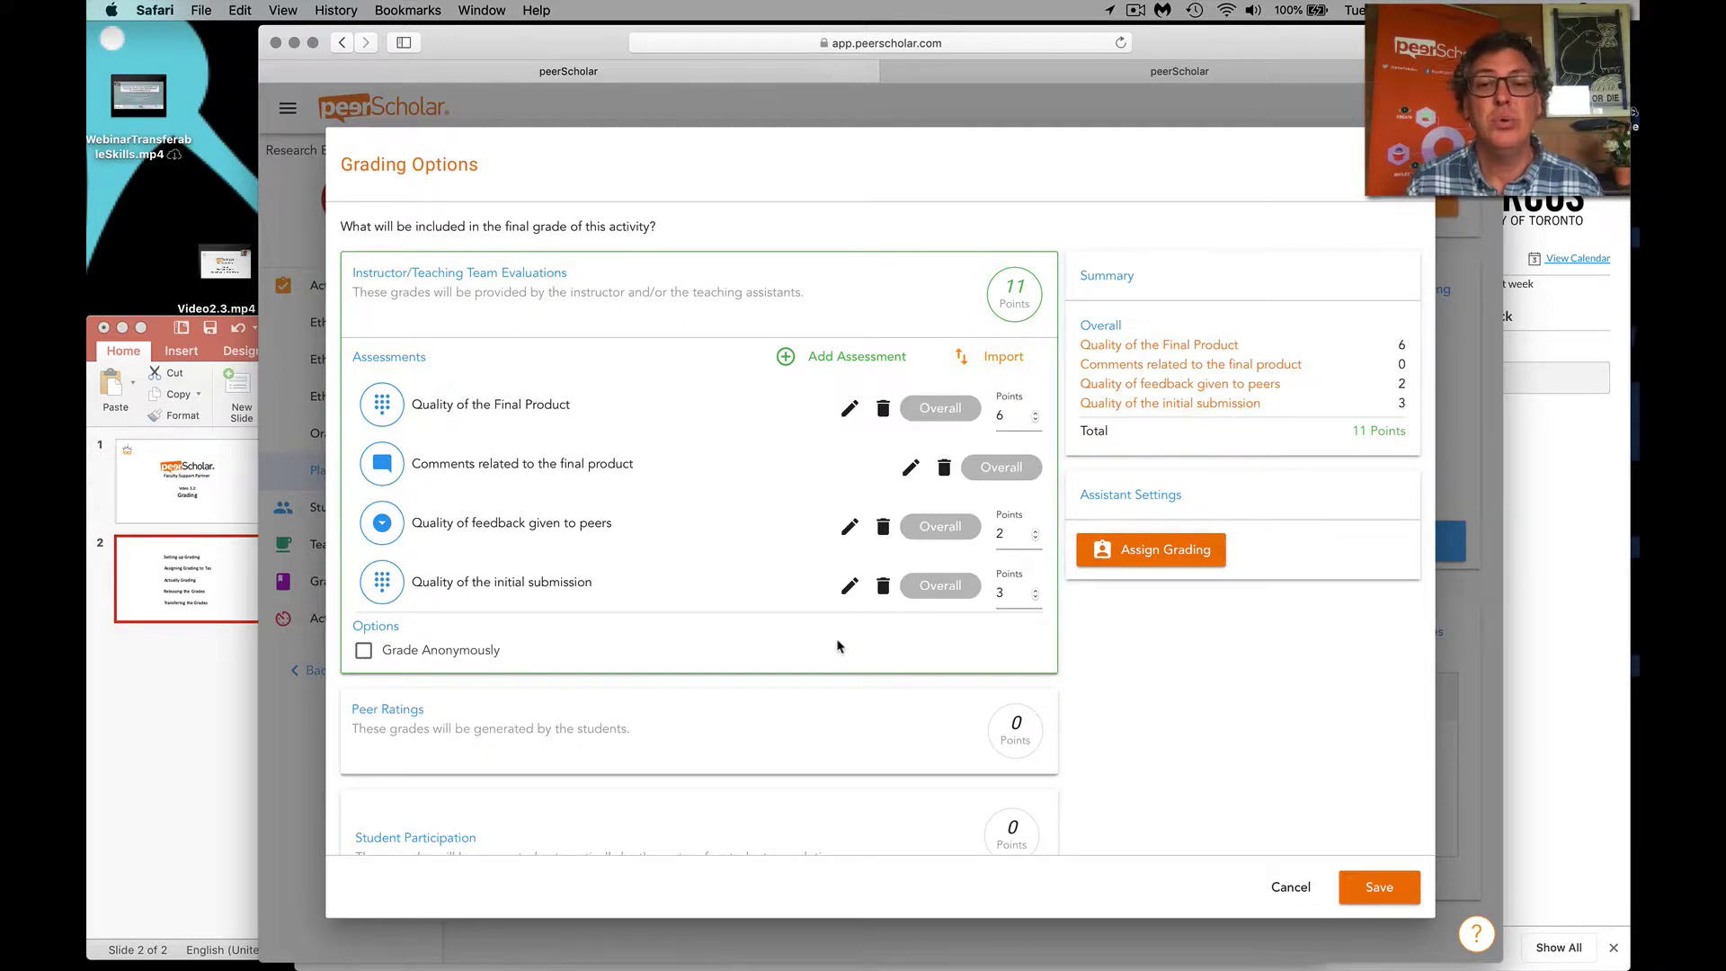
Edit the "Quality of the initial submission" criterion to a maximum value of 2, save it and set its points to 2
{"action": "left_click", "coordinate": [850, 586]}
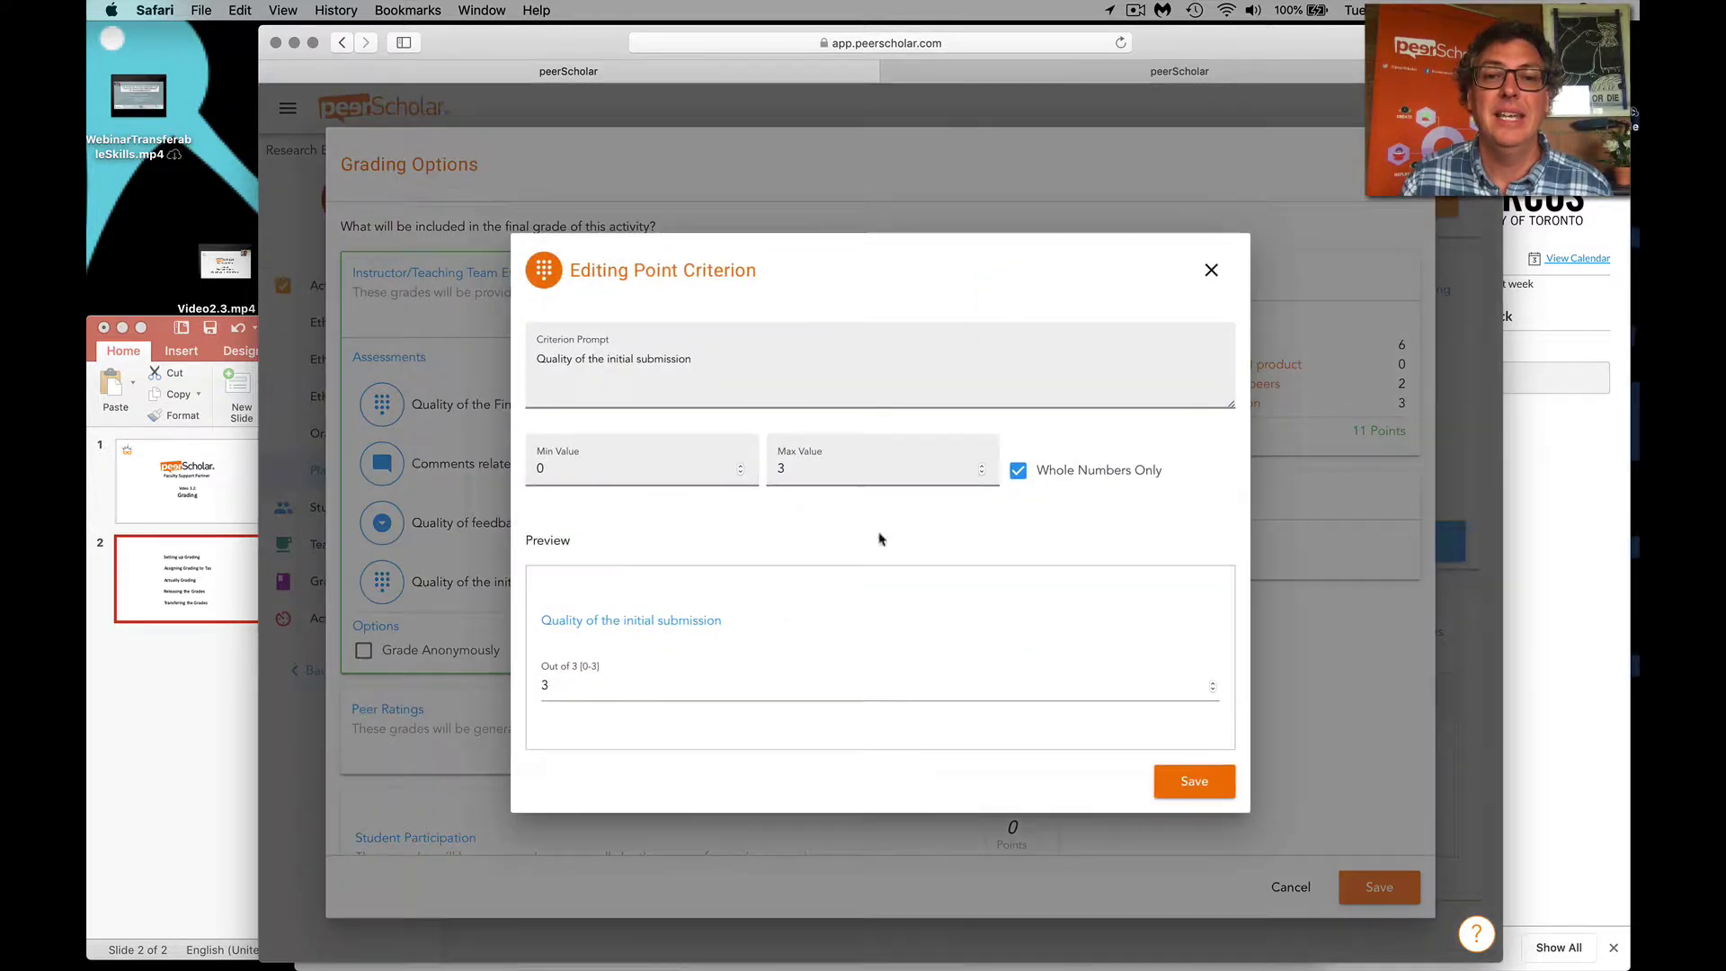
{"action": "left_click", "coordinate": [795, 466]}
{"action": "key", "text": "BackSpace"}
{"action": "type", "text": "2"}
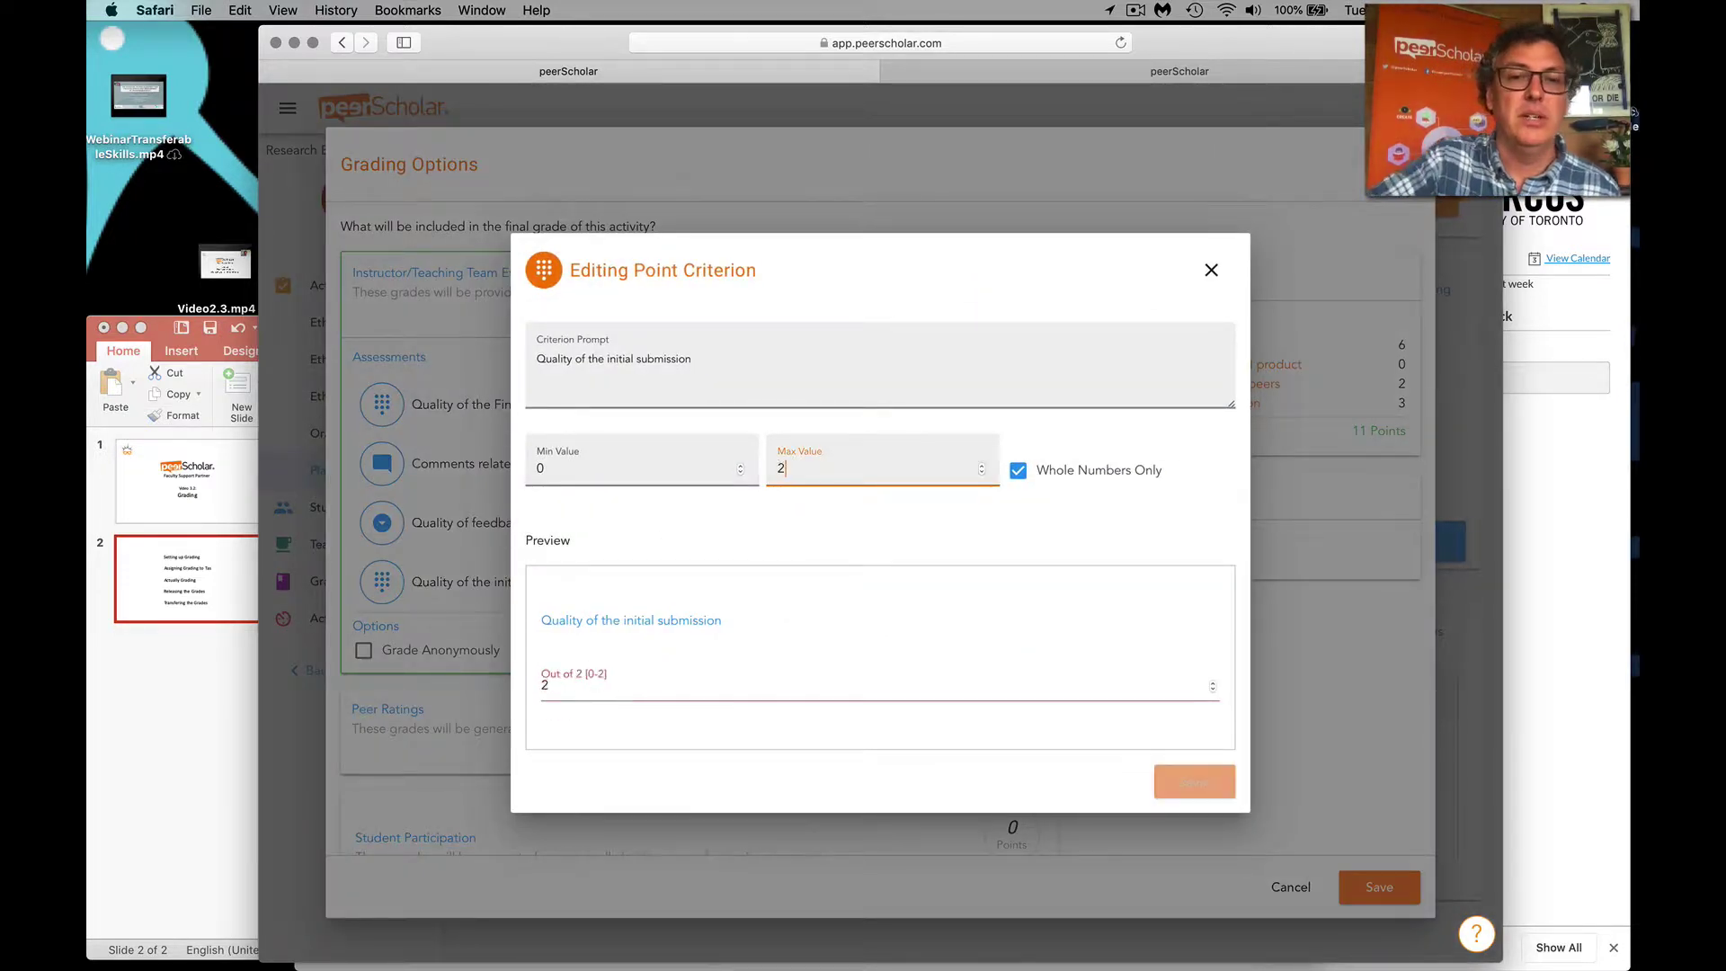
{"action": "left_click", "coordinate": [1192, 783]}
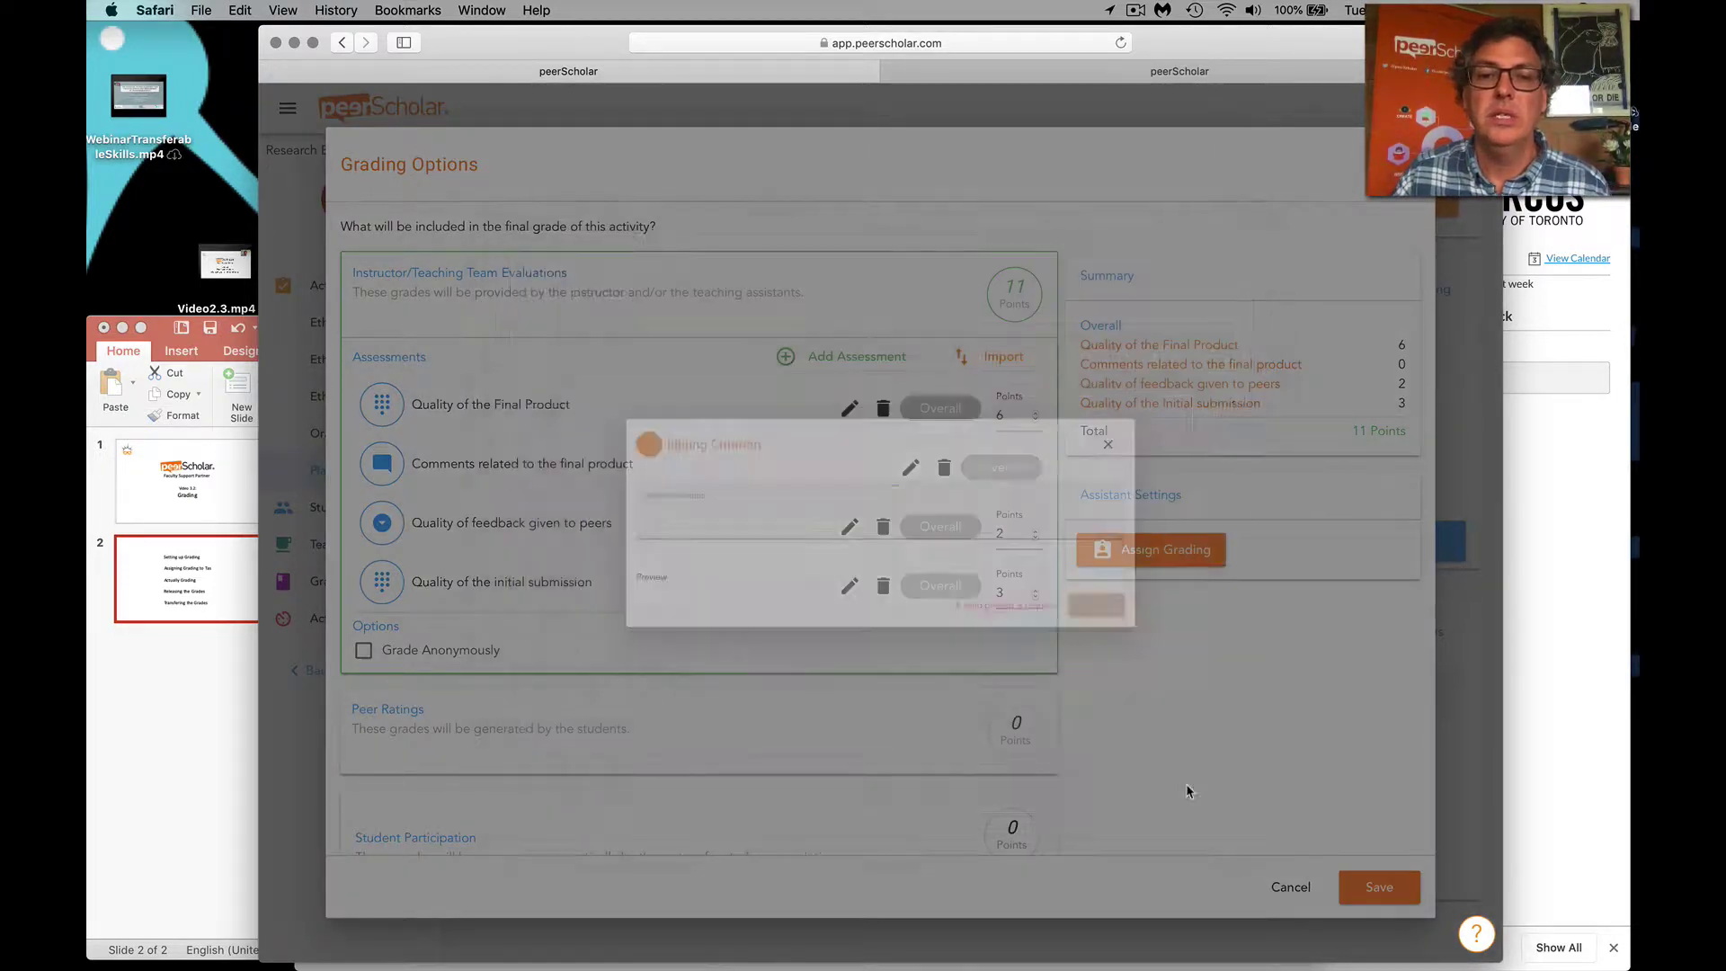
{"action": "left_click", "coordinate": [1035, 597]}
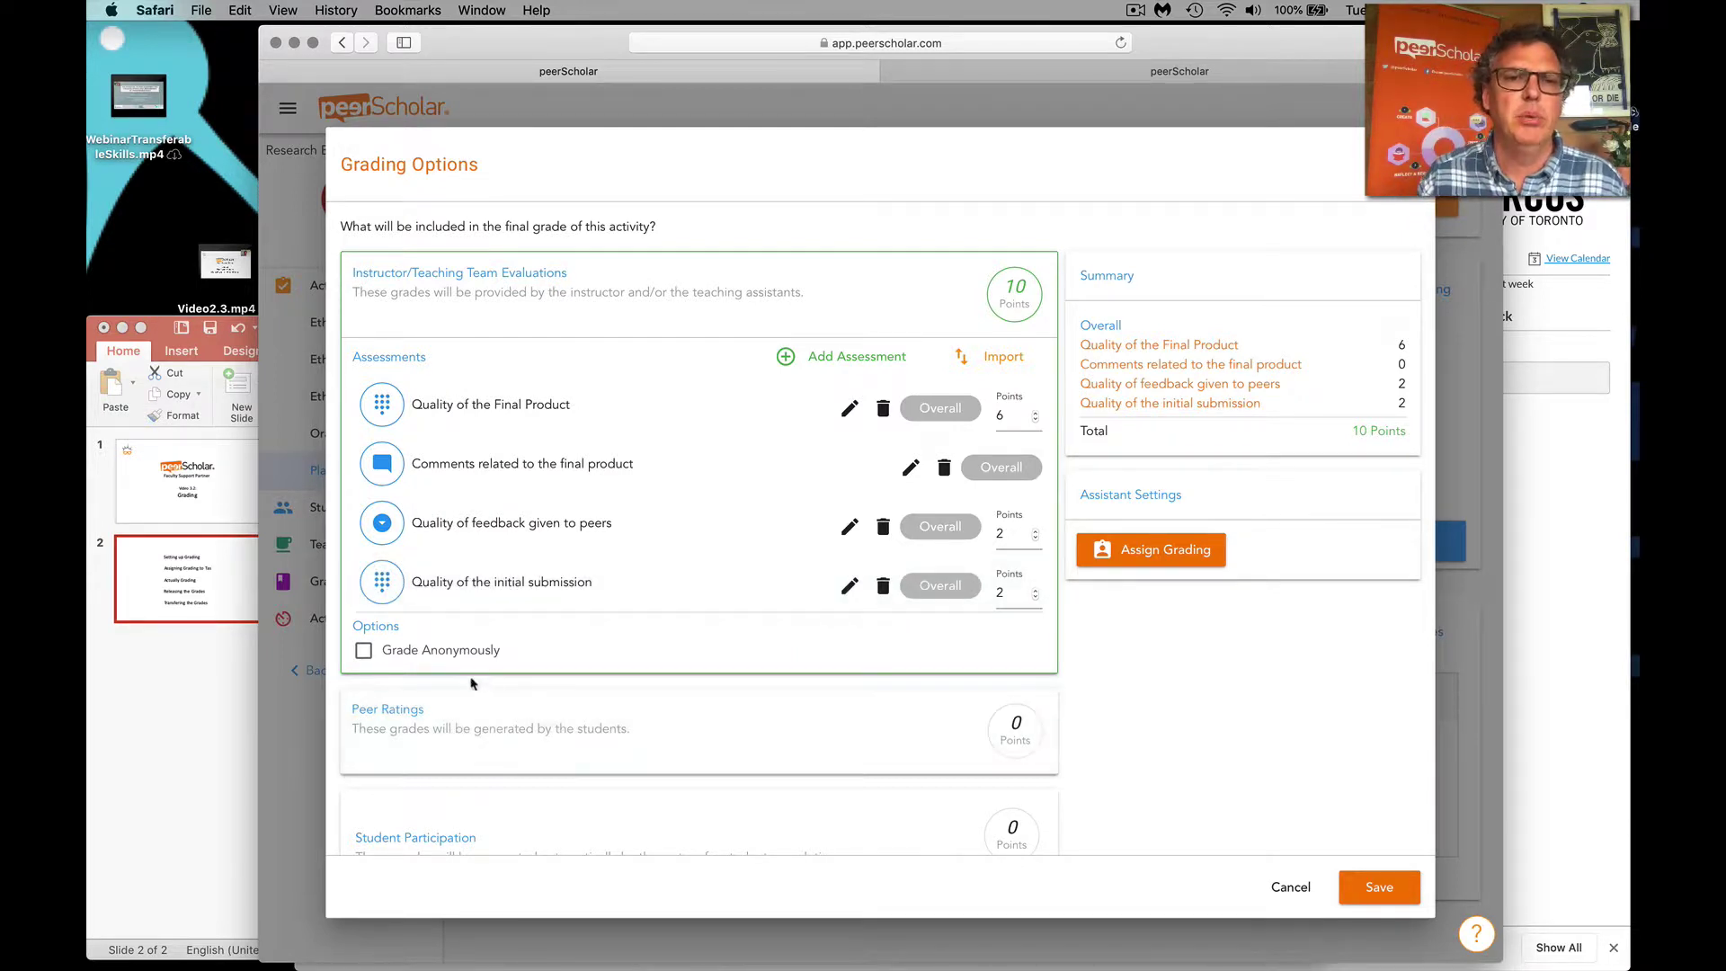
Enable anonymous grading for the instructor/teaching team evaluations
{"action": "left_click", "coordinate": [365, 654]}
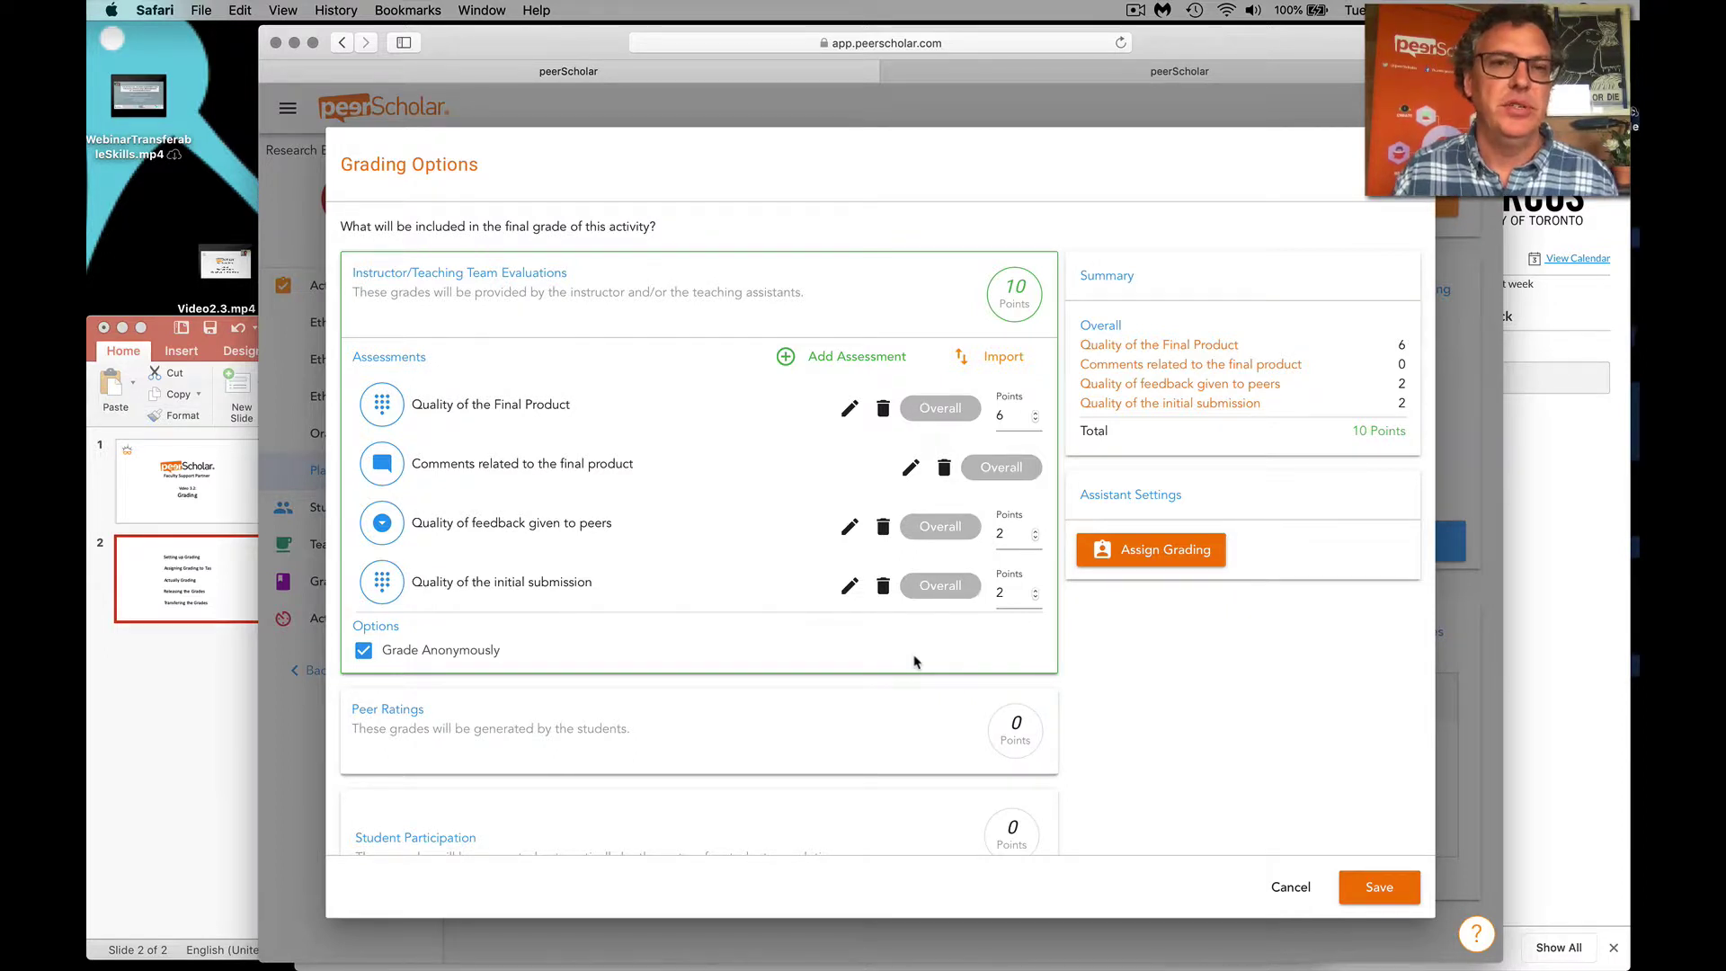
Include the Create Phase in the student participation grade and award 1 point for Submitted Original Composition
{"action": "scroll", "coordinate": [914, 662], "scroll_direction": "down", "scroll_amount": 2}
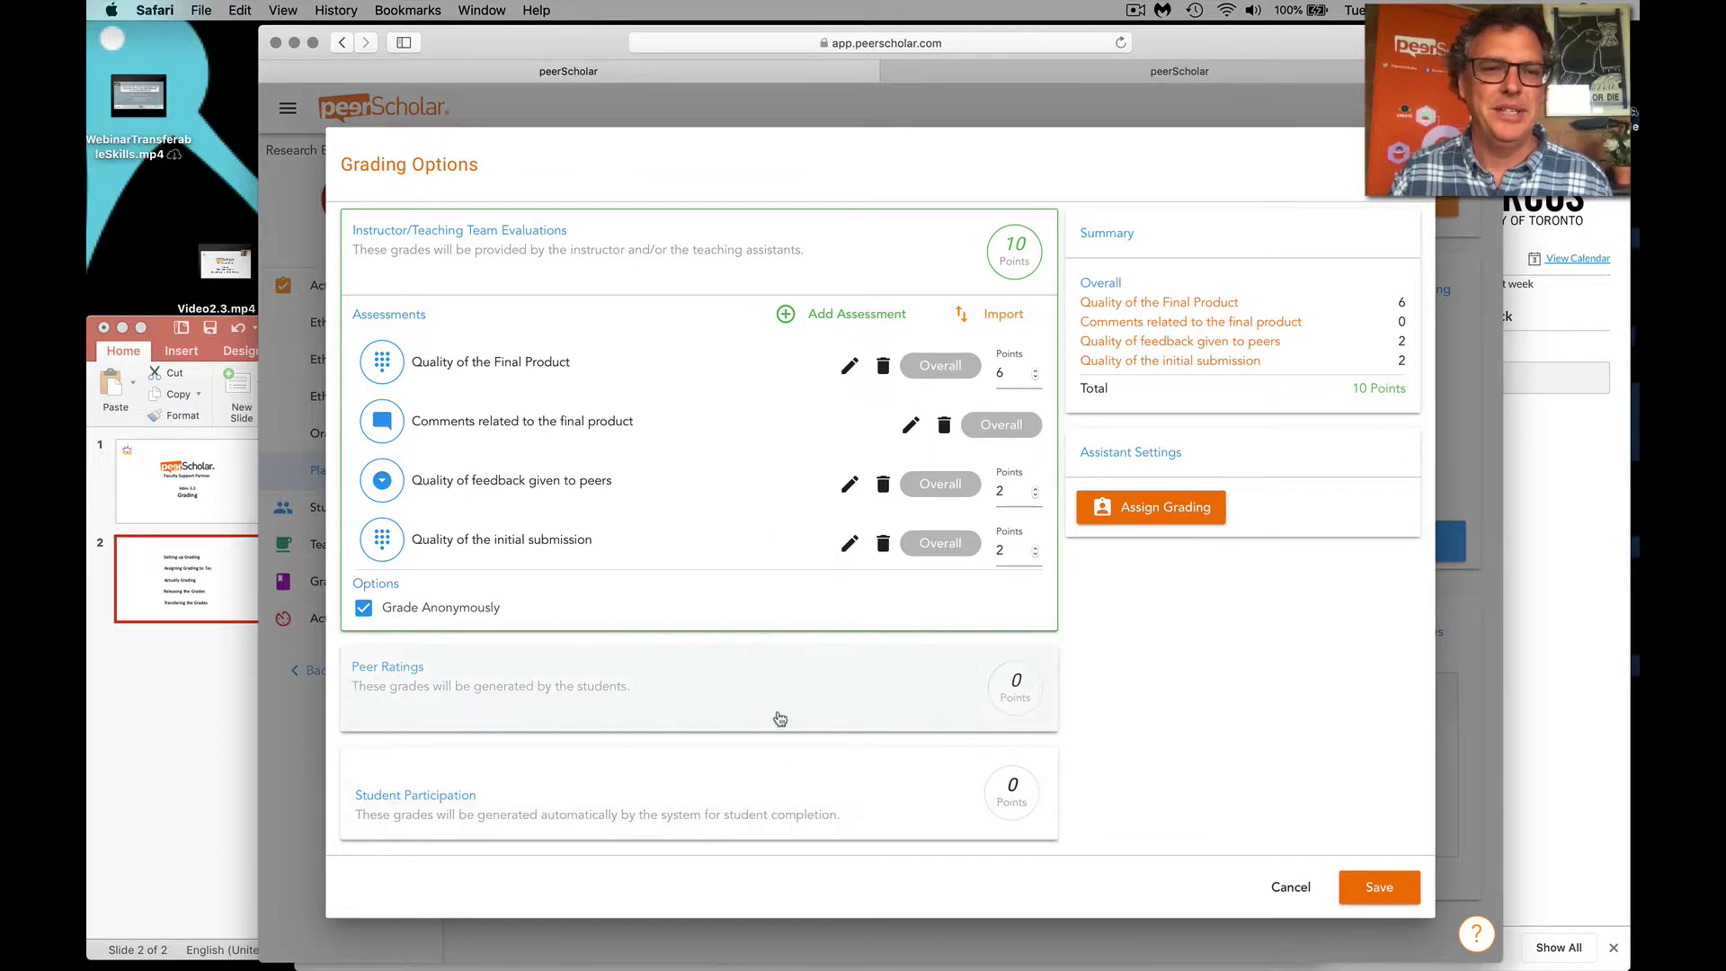
{"action": "left_click", "coordinate": [711, 815]}
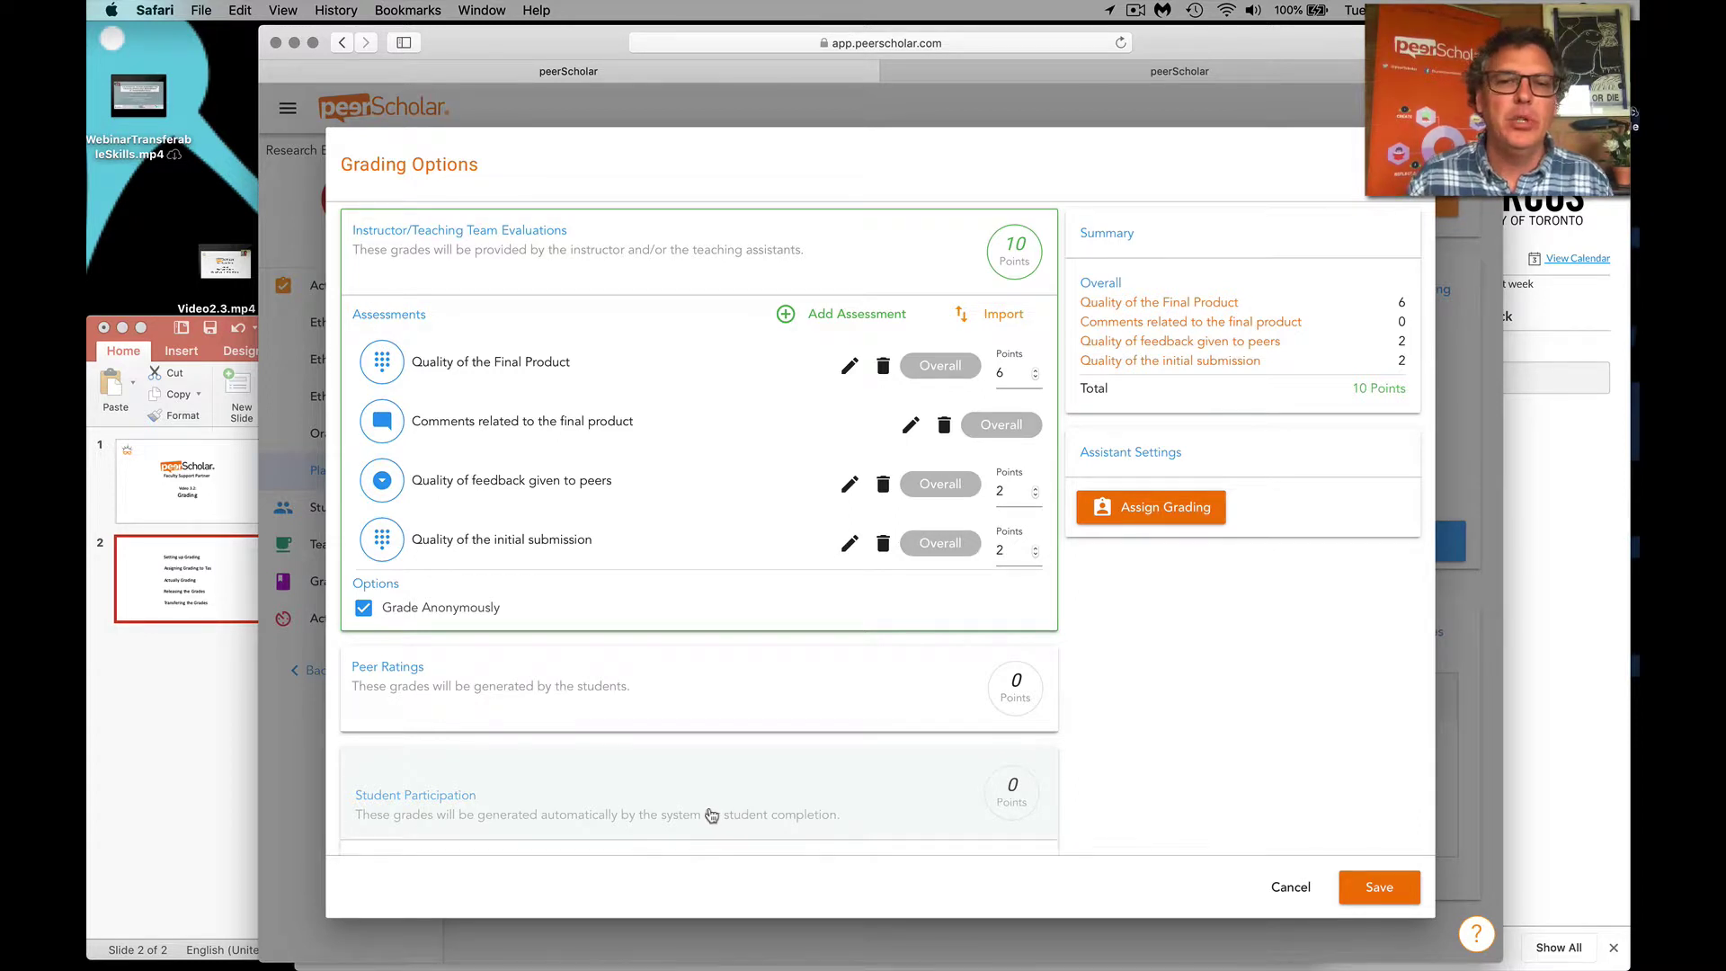
{"action": "scroll", "coordinate": [796, 738], "scroll_direction": "down", "scroll_amount": 3}
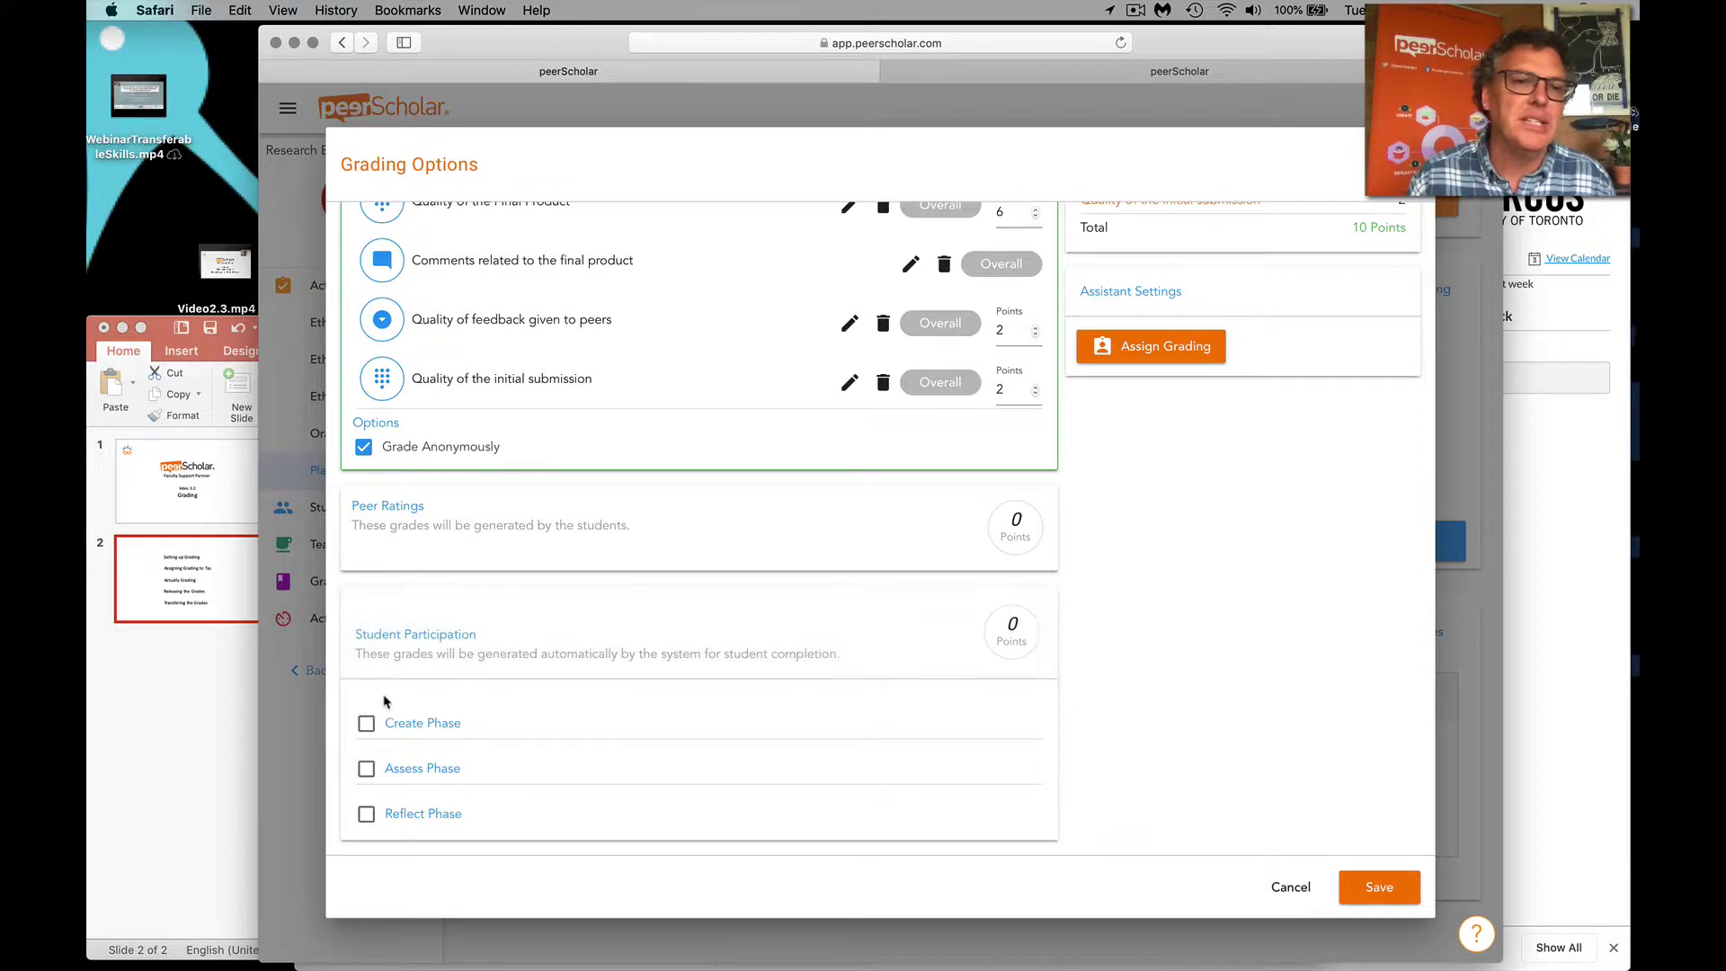
{"action": "left_click", "coordinate": [367, 724]}
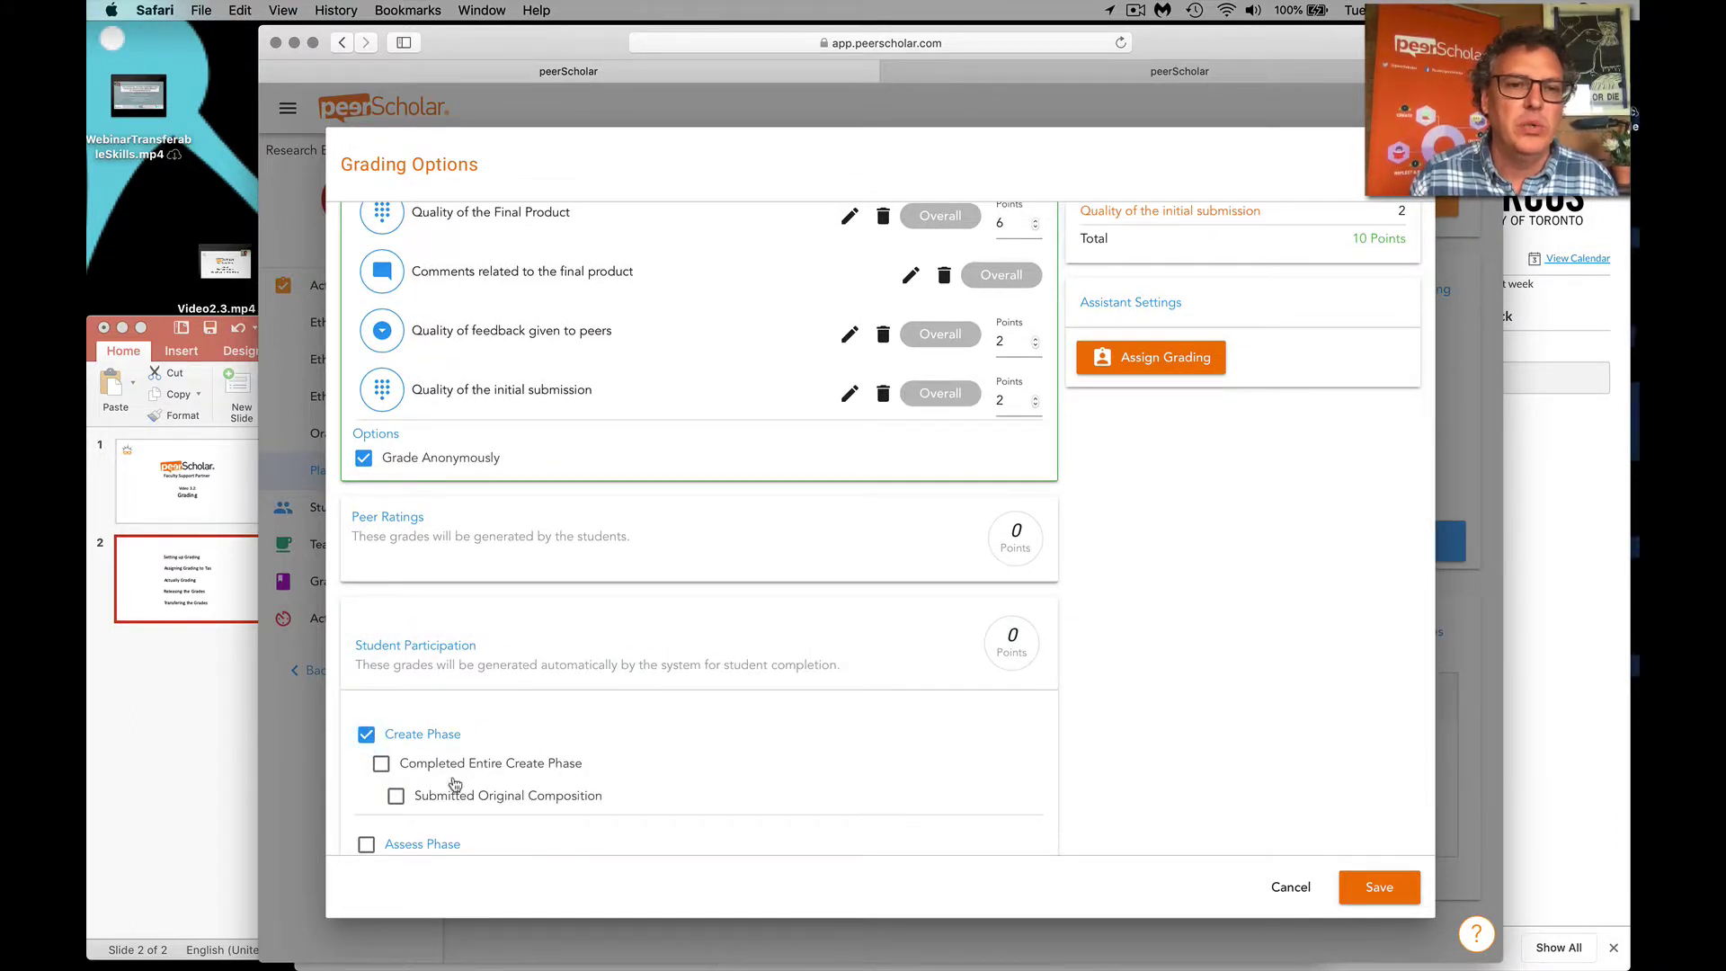
{"action": "left_click", "coordinate": [396, 796]}
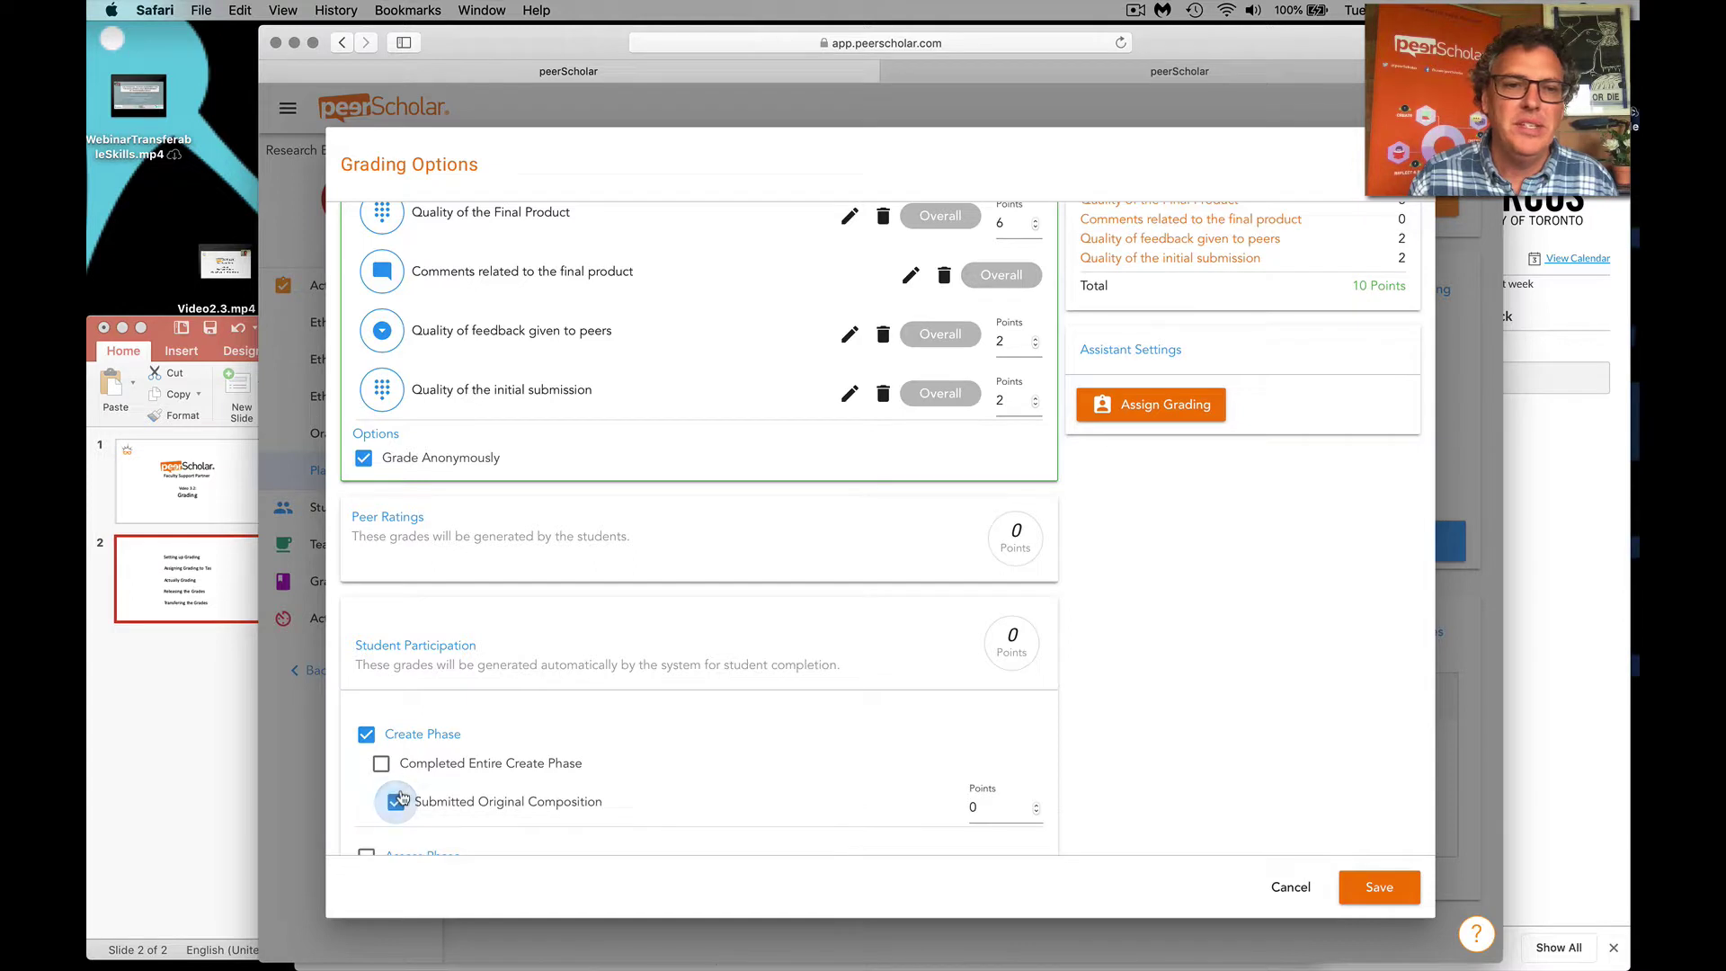
{"action": "left_click", "coordinate": [1036, 805]}
Include the Assess Phase in student participation and award 2 points for Completed Entire Assess Phase
{"action": "scroll", "coordinate": [837, 804], "scroll_direction": "down", "scroll_amount": 2}
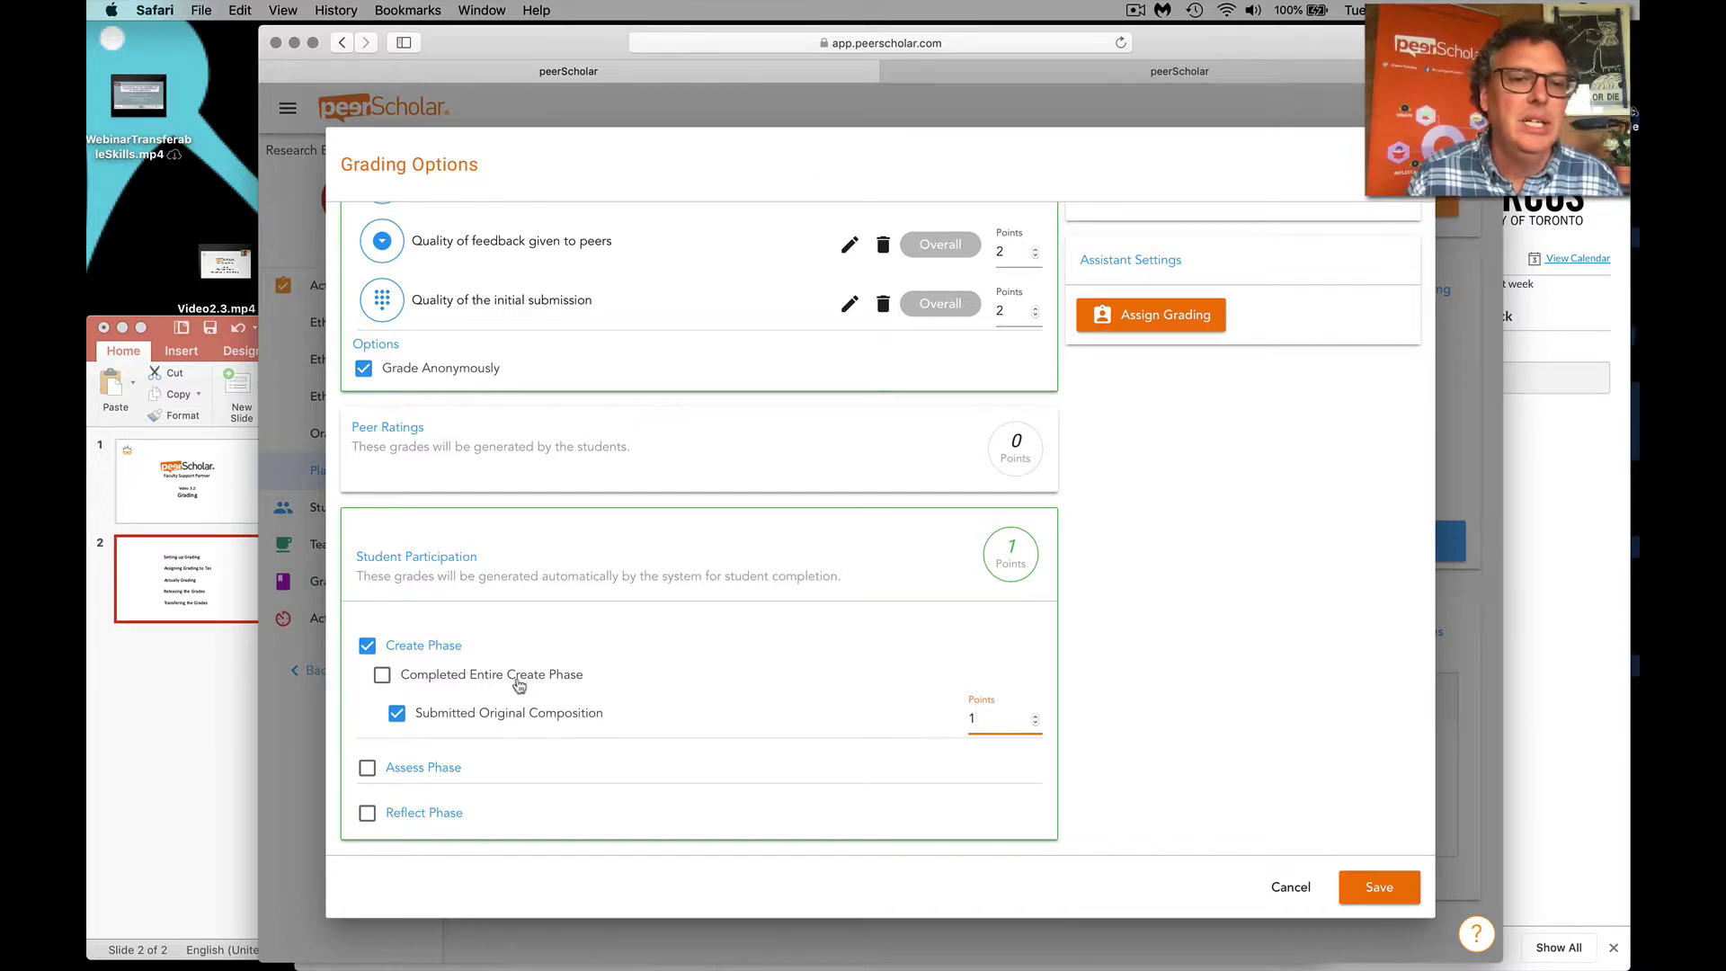
{"action": "left_click", "coordinate": [367, 769]}
{"action": "scroll", "coordinate": [586, 797], "scroll_direction": "down", "scroll_amount": 2}
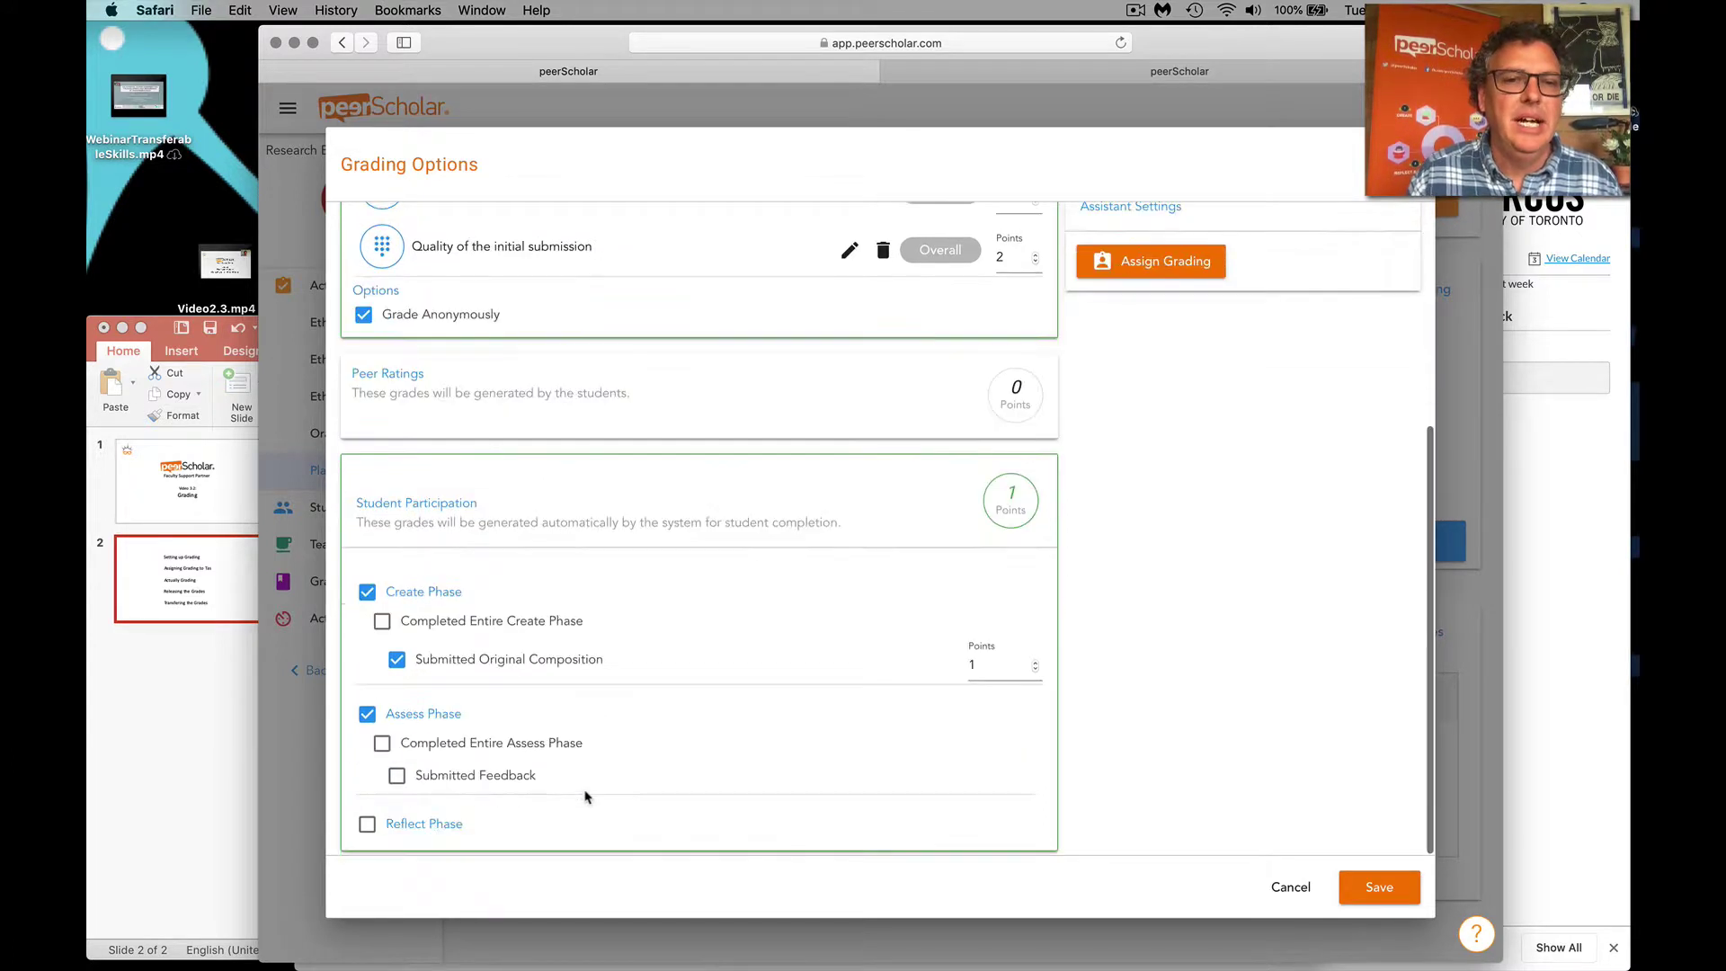
{"action": "left_click", "coordinate": [384, 746]}
{"action": "left_click", "coordinate": [1035, 771]}
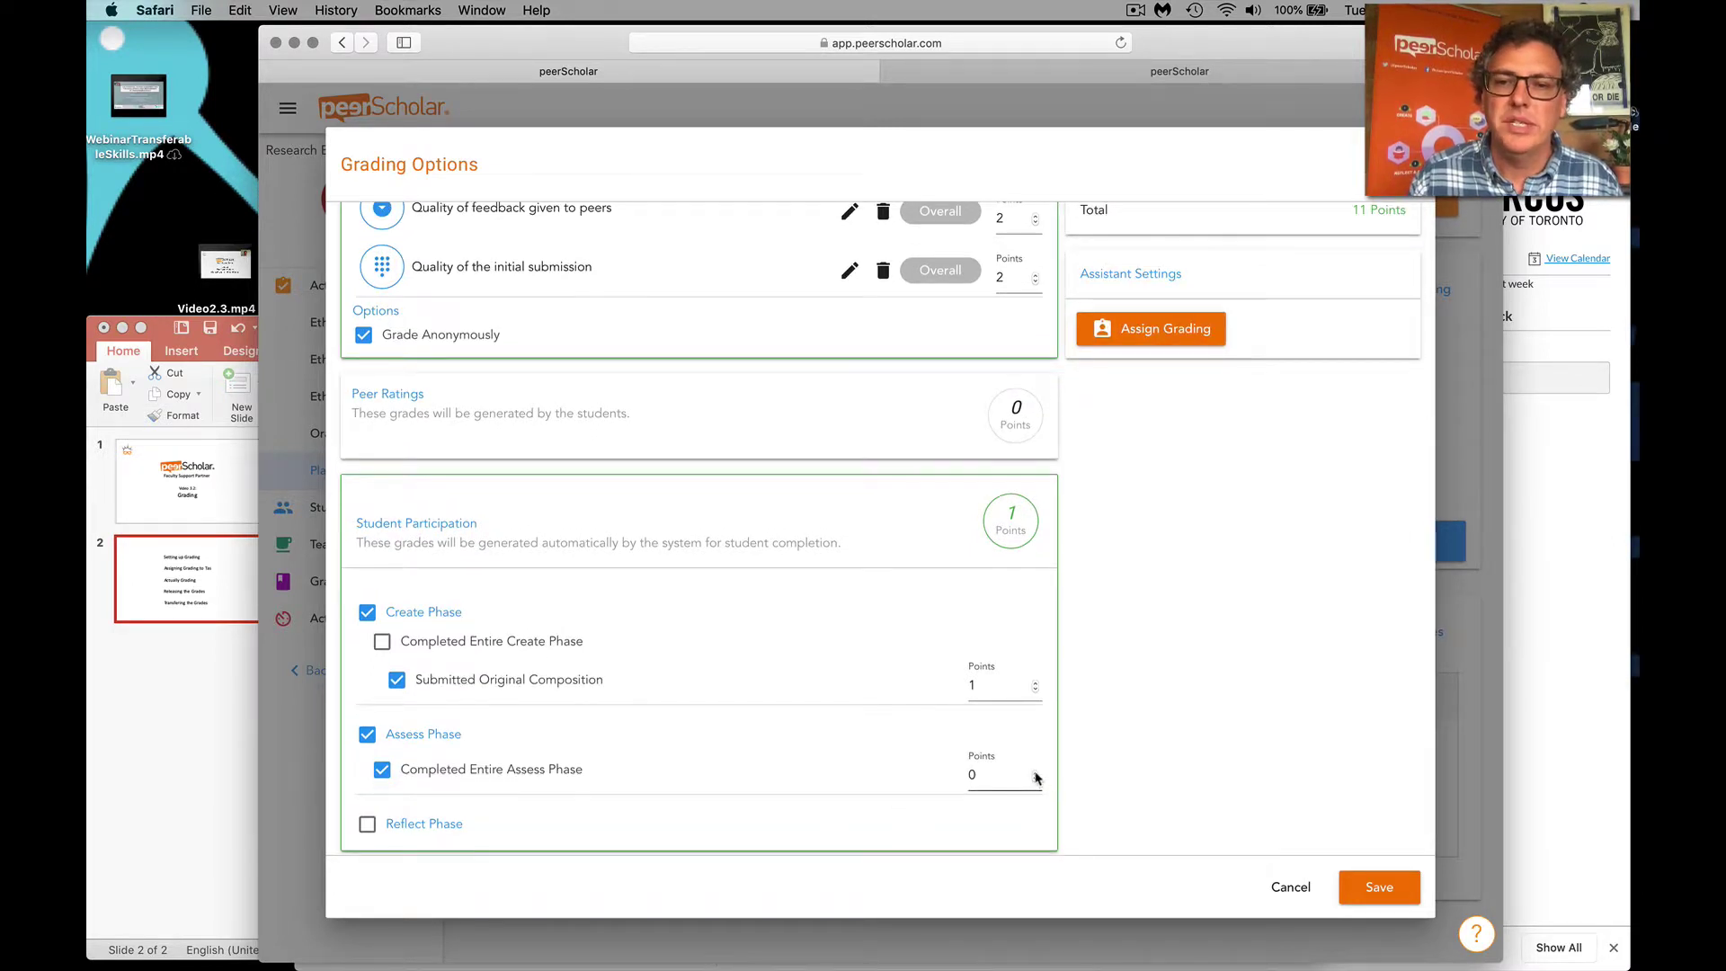
{"action": "left_click", "coordinate": [1035, 771]}
Include the Reflect Phase in student participation, awarding 1 point for Assessed Peer Feedback and 2 points for Submitted Revised Composition
{"action": "left_click", "coordinate": [369, 826]}
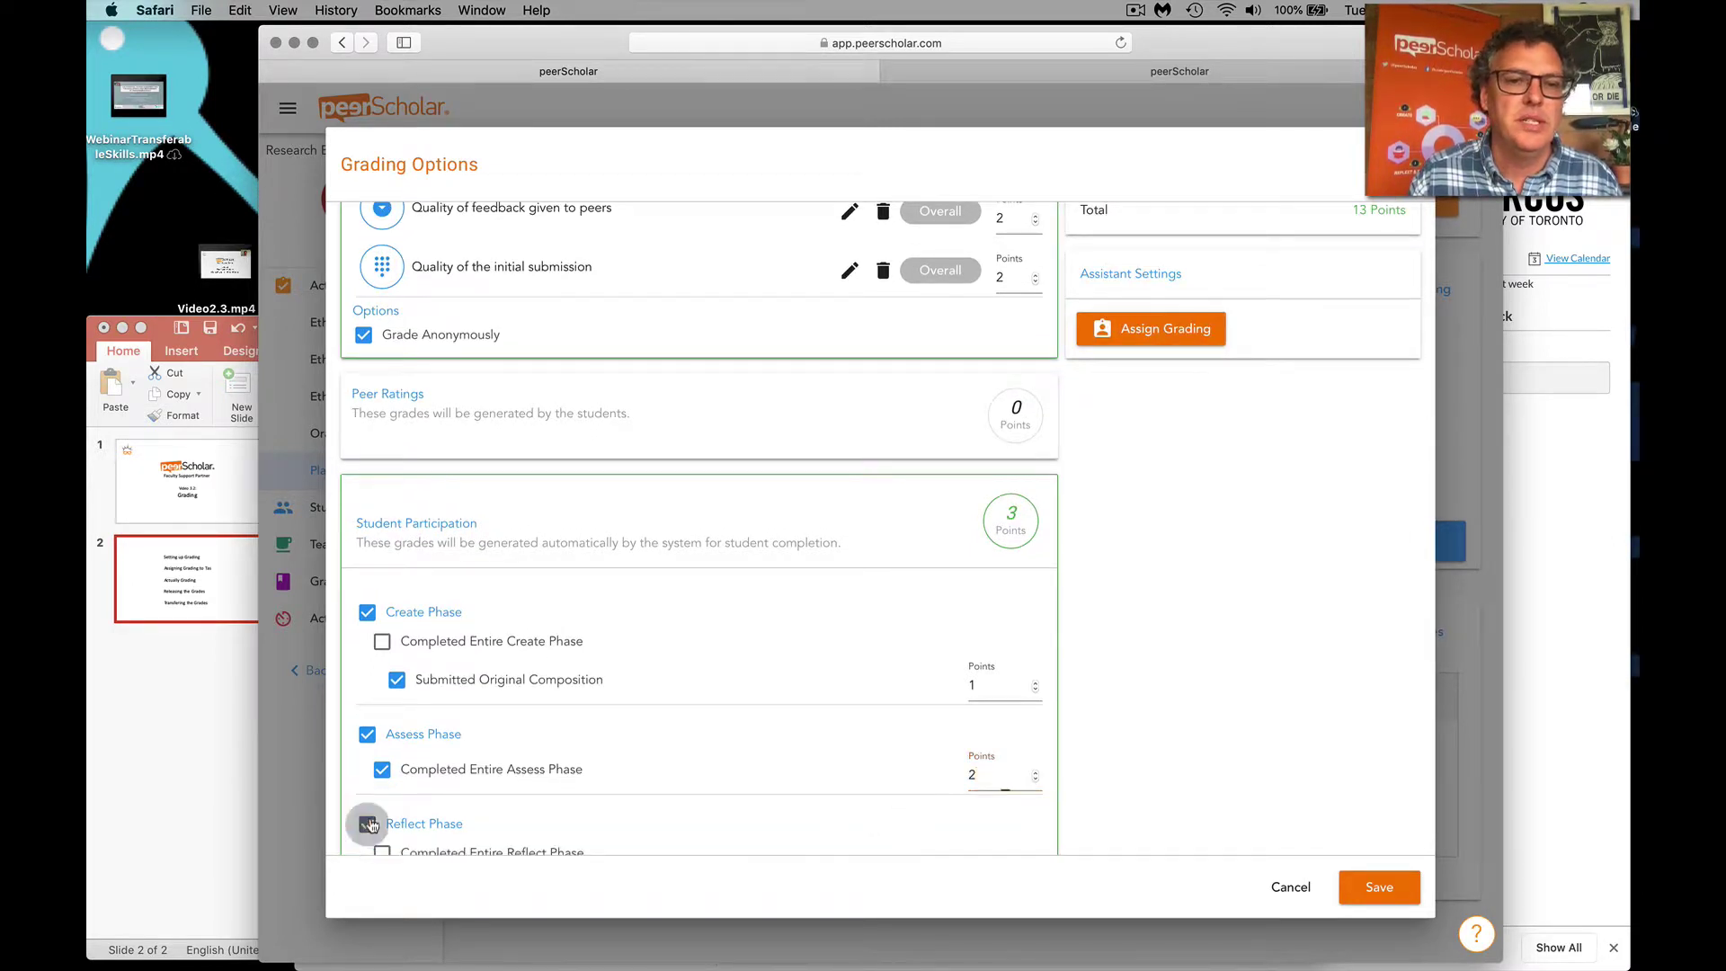
{"action": "scroll", "coordinate": [684, 767], "scroll_direction": "down", "scroll_amount": 3}
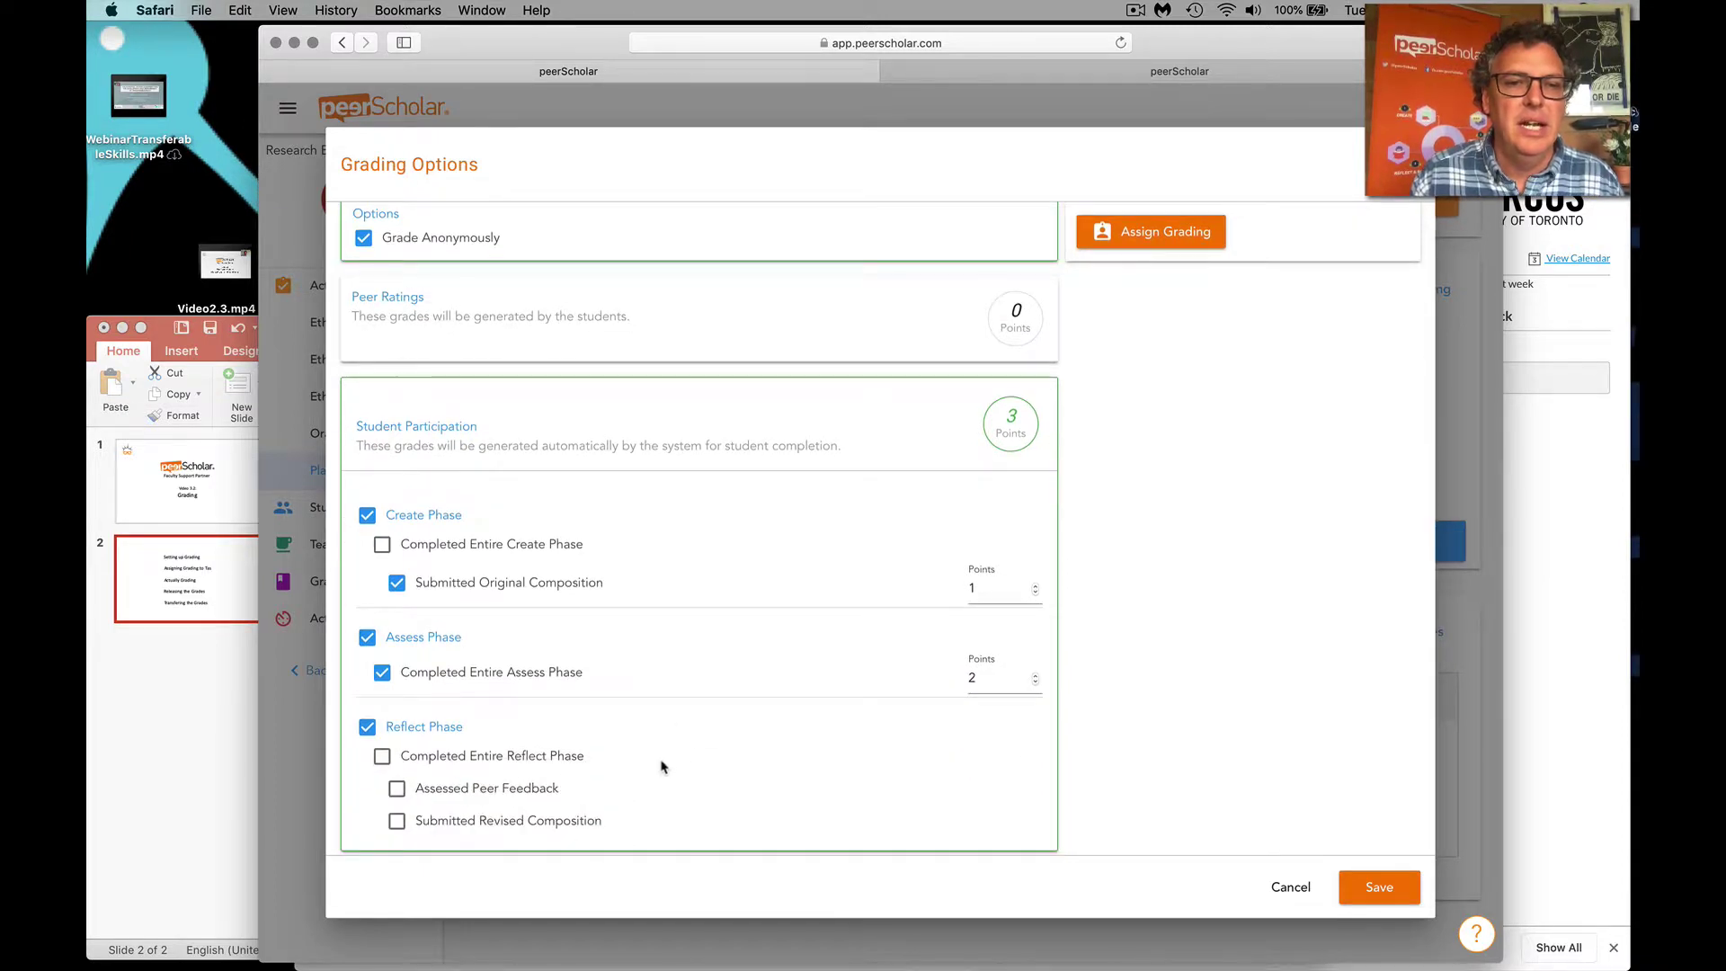
{"action": "left_click", "coordinate": [397, 789]}
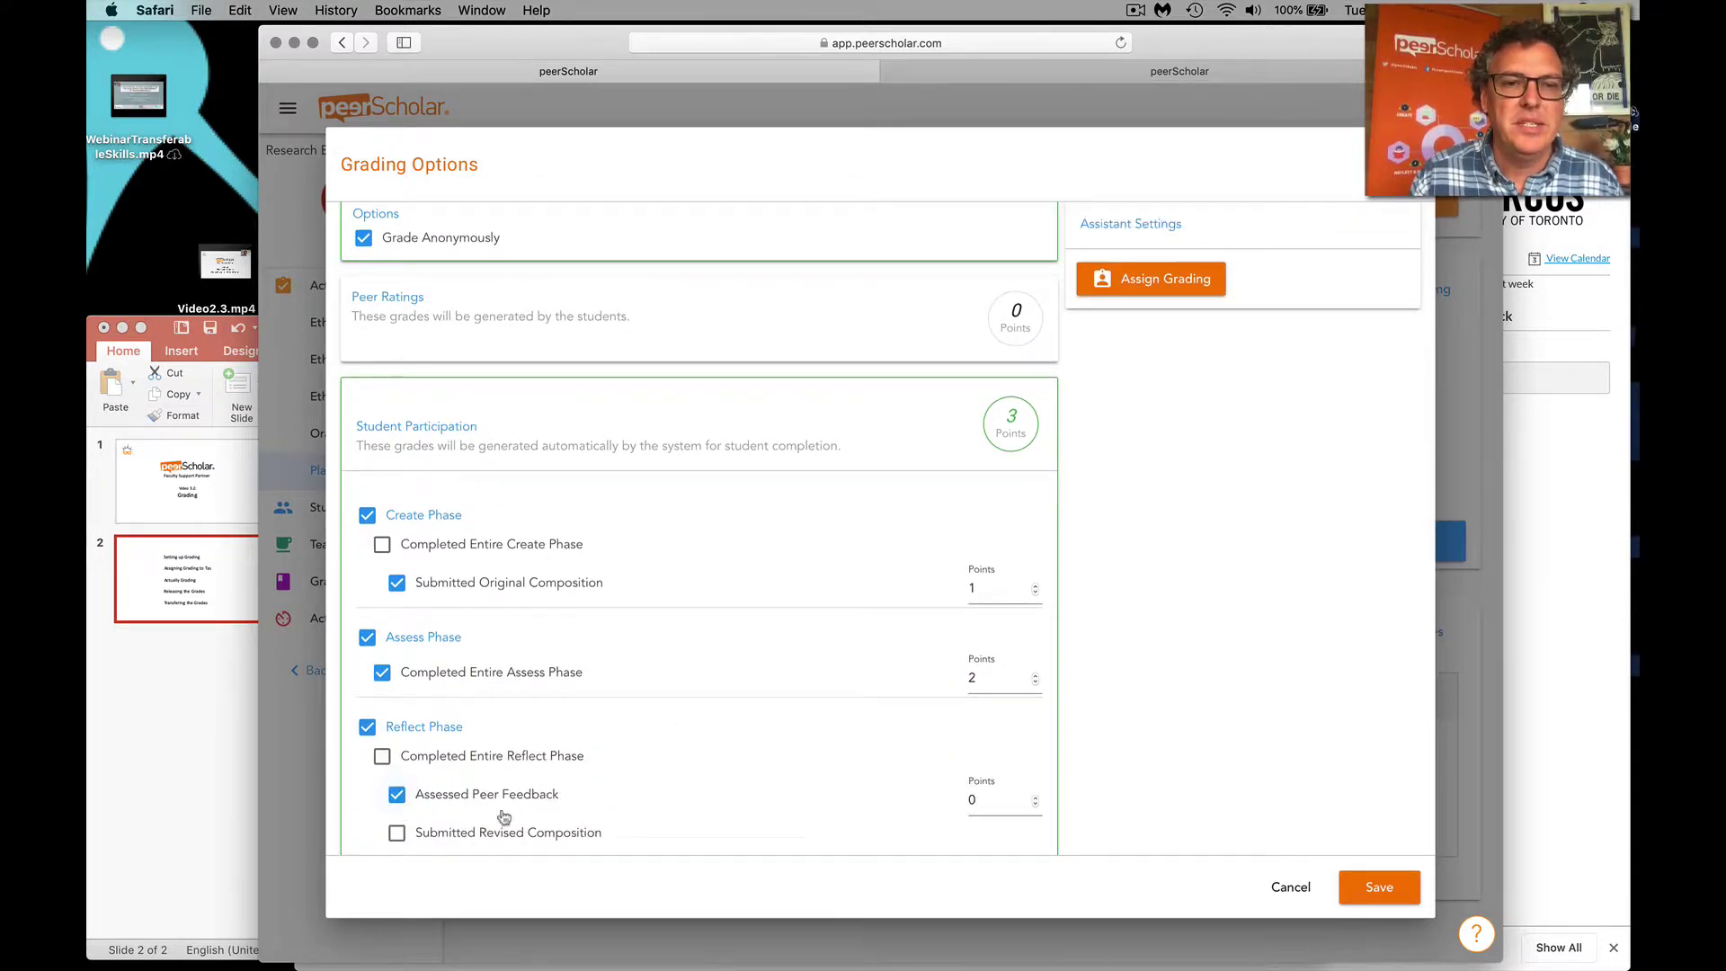
{"action": "left_click", "coordinate": [1035, 796]}
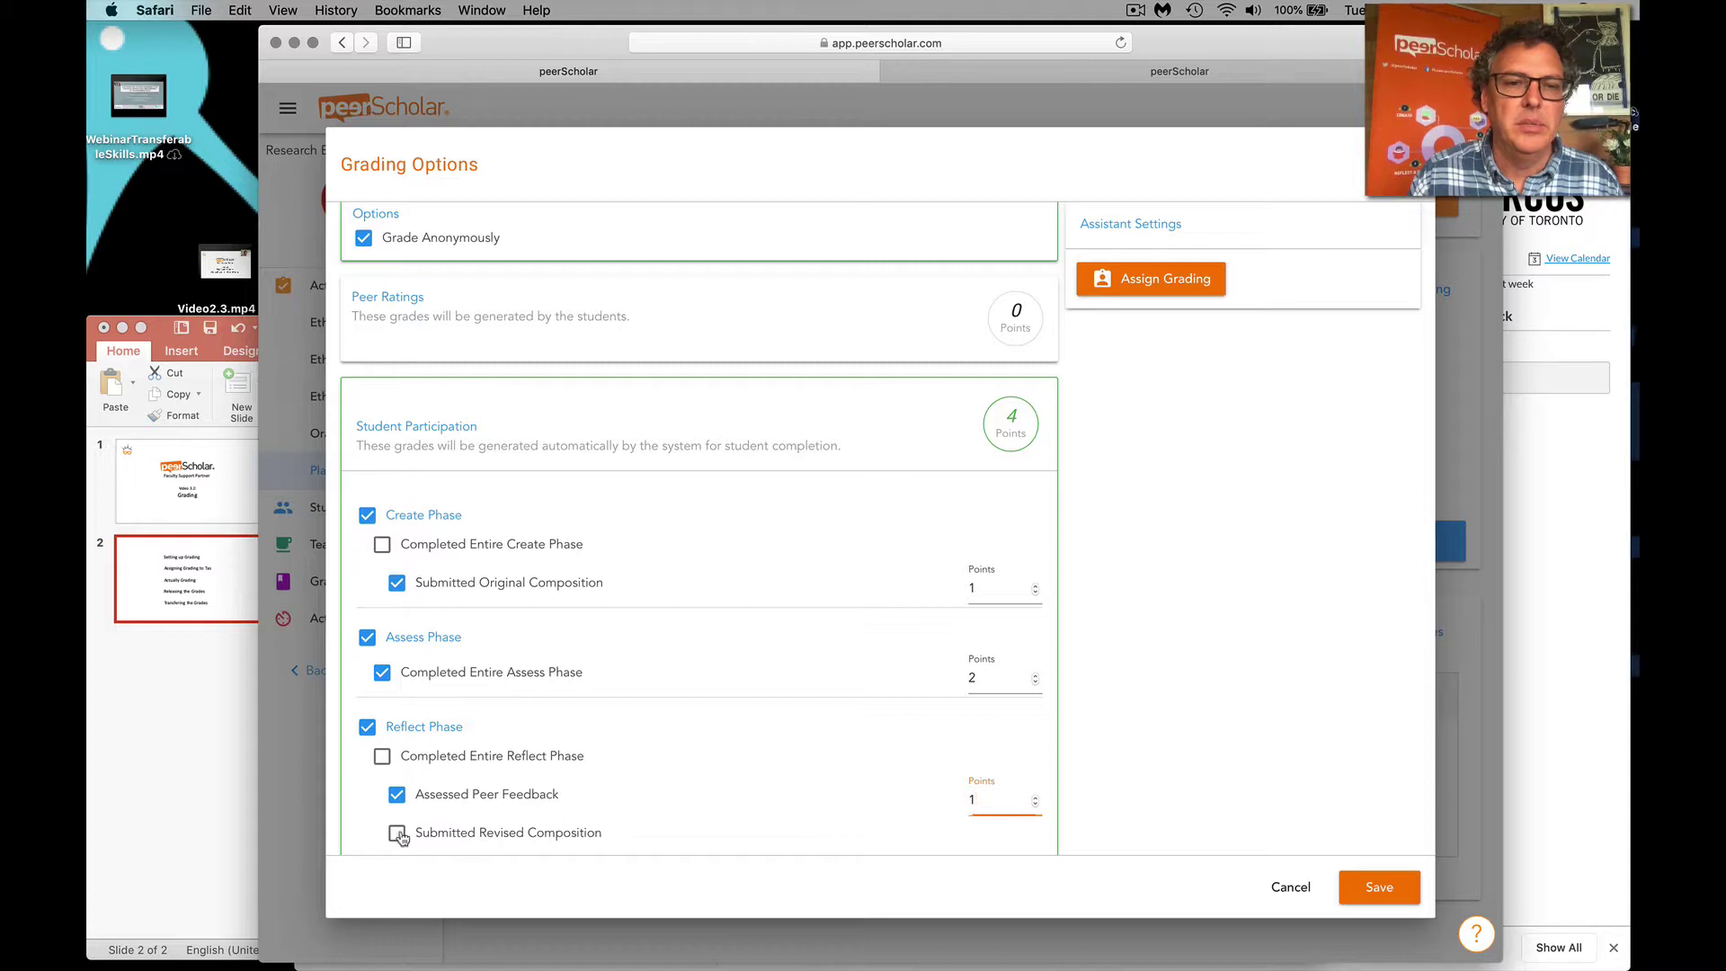
{"action": "left_click", "coordinate": [397, 833]}
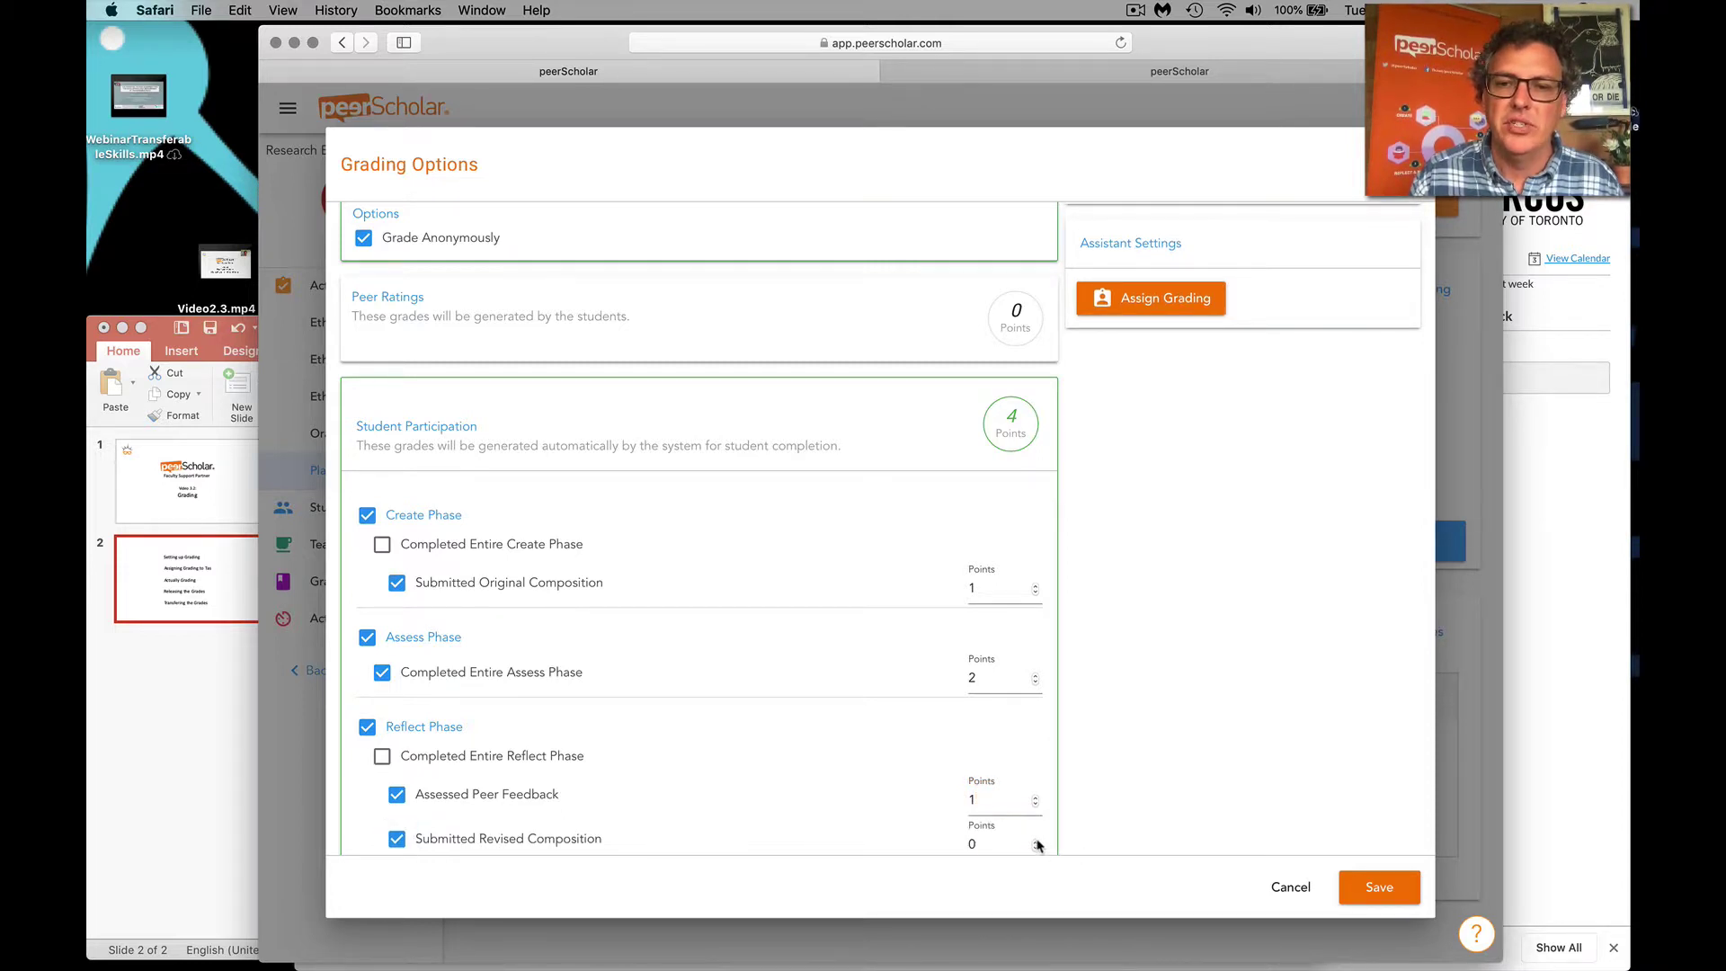
{"action": "double_click", "coordinate": [1037, 842]}
{"action": "scroll", "coordinate": [1098, 817], "scroll_direction": "down", "scroll_amount": 1}
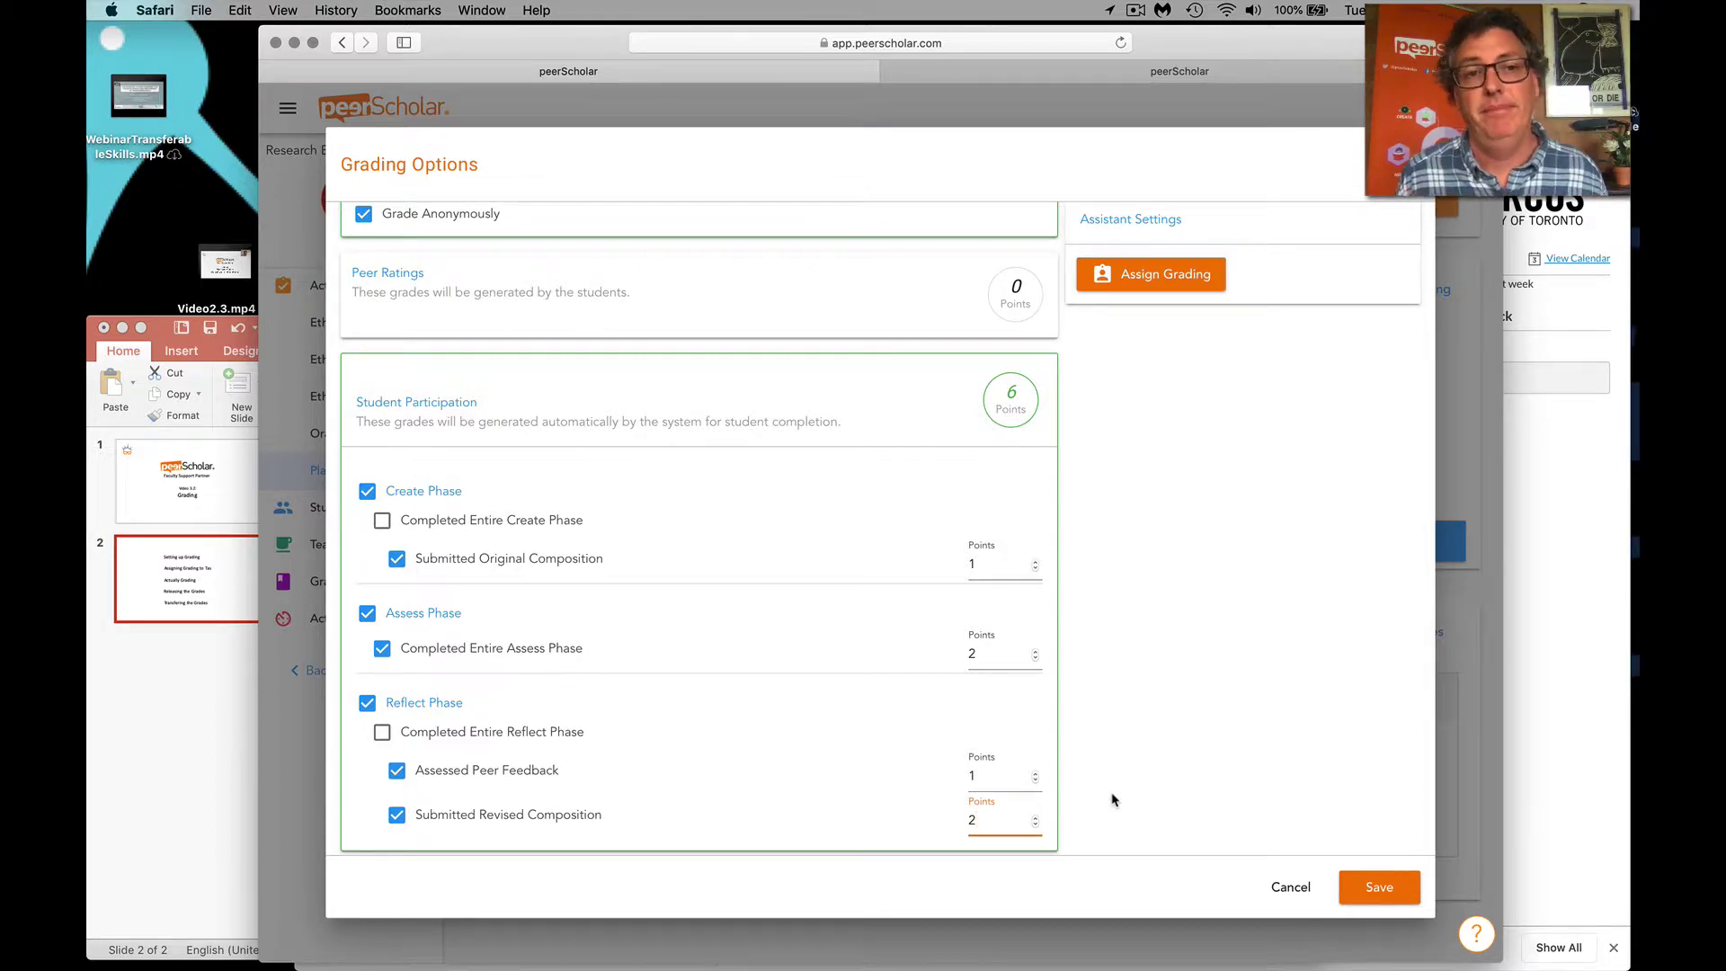
Include the out-of-20 teacher grade question in the Assess Phase peer ratings, calculated by Drop and worth 2 points
{"action": "scroll", "coordinate": [841, 750], "scroll_direction": "up", "scroll_amount": 4}
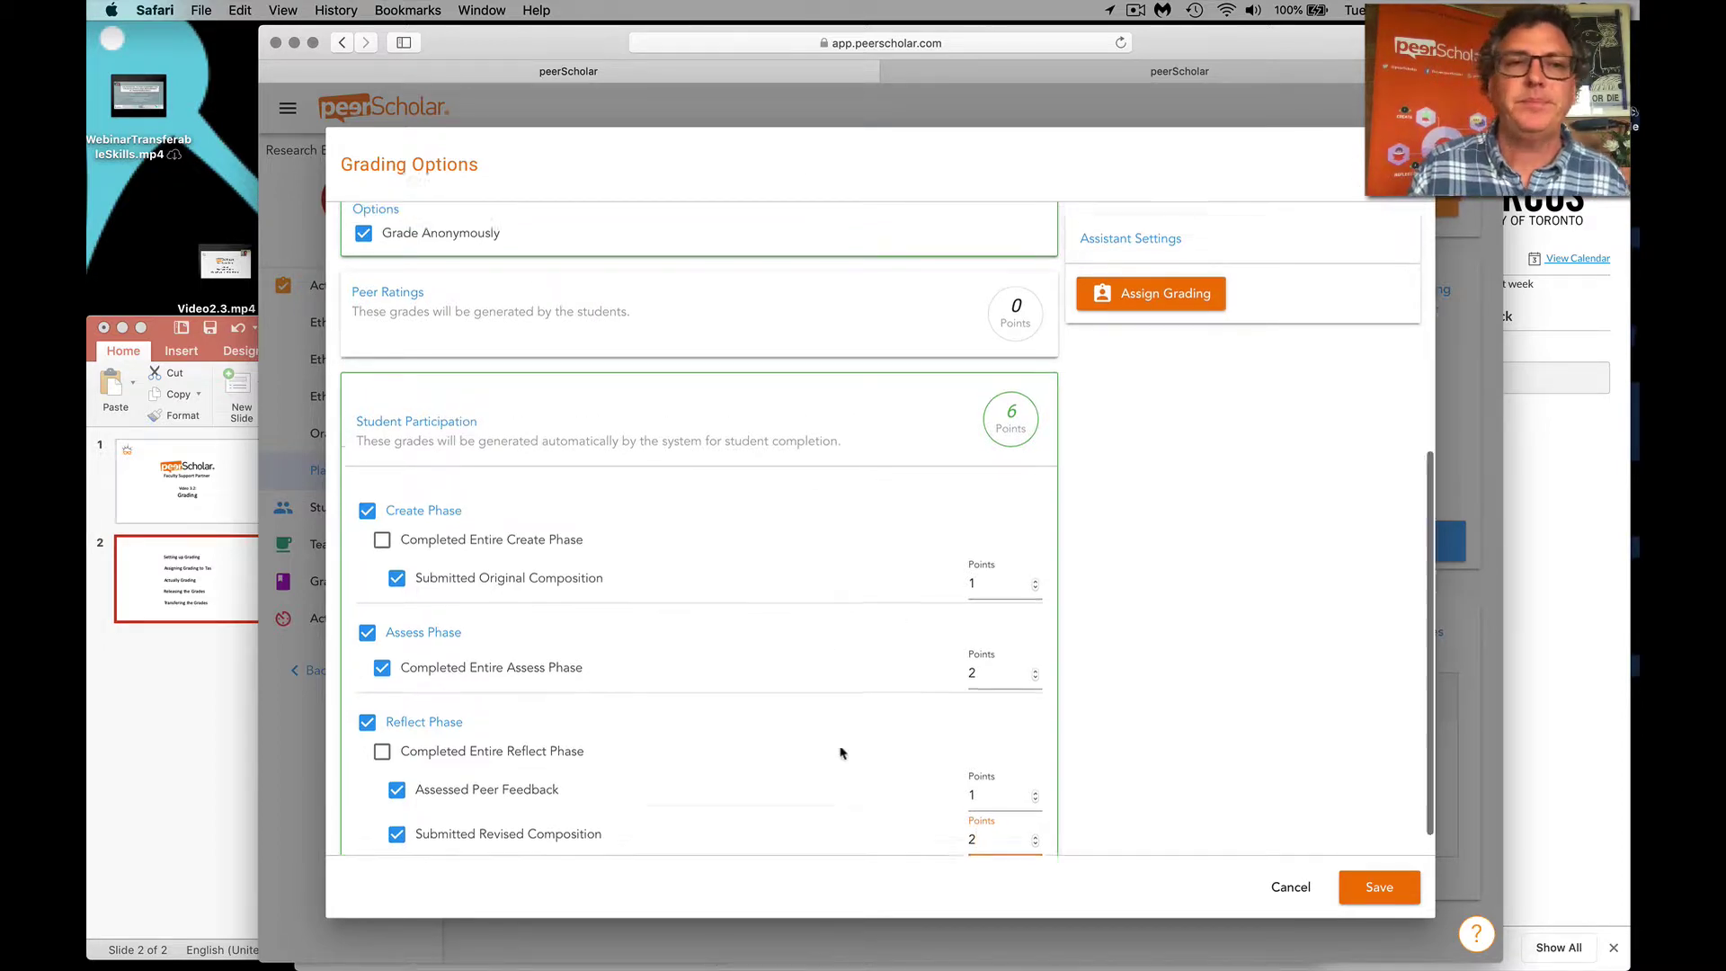
{"action": "scroll", "coordinate": [841, 750], "scroll_direction": "up", "scroll_amount": 1}
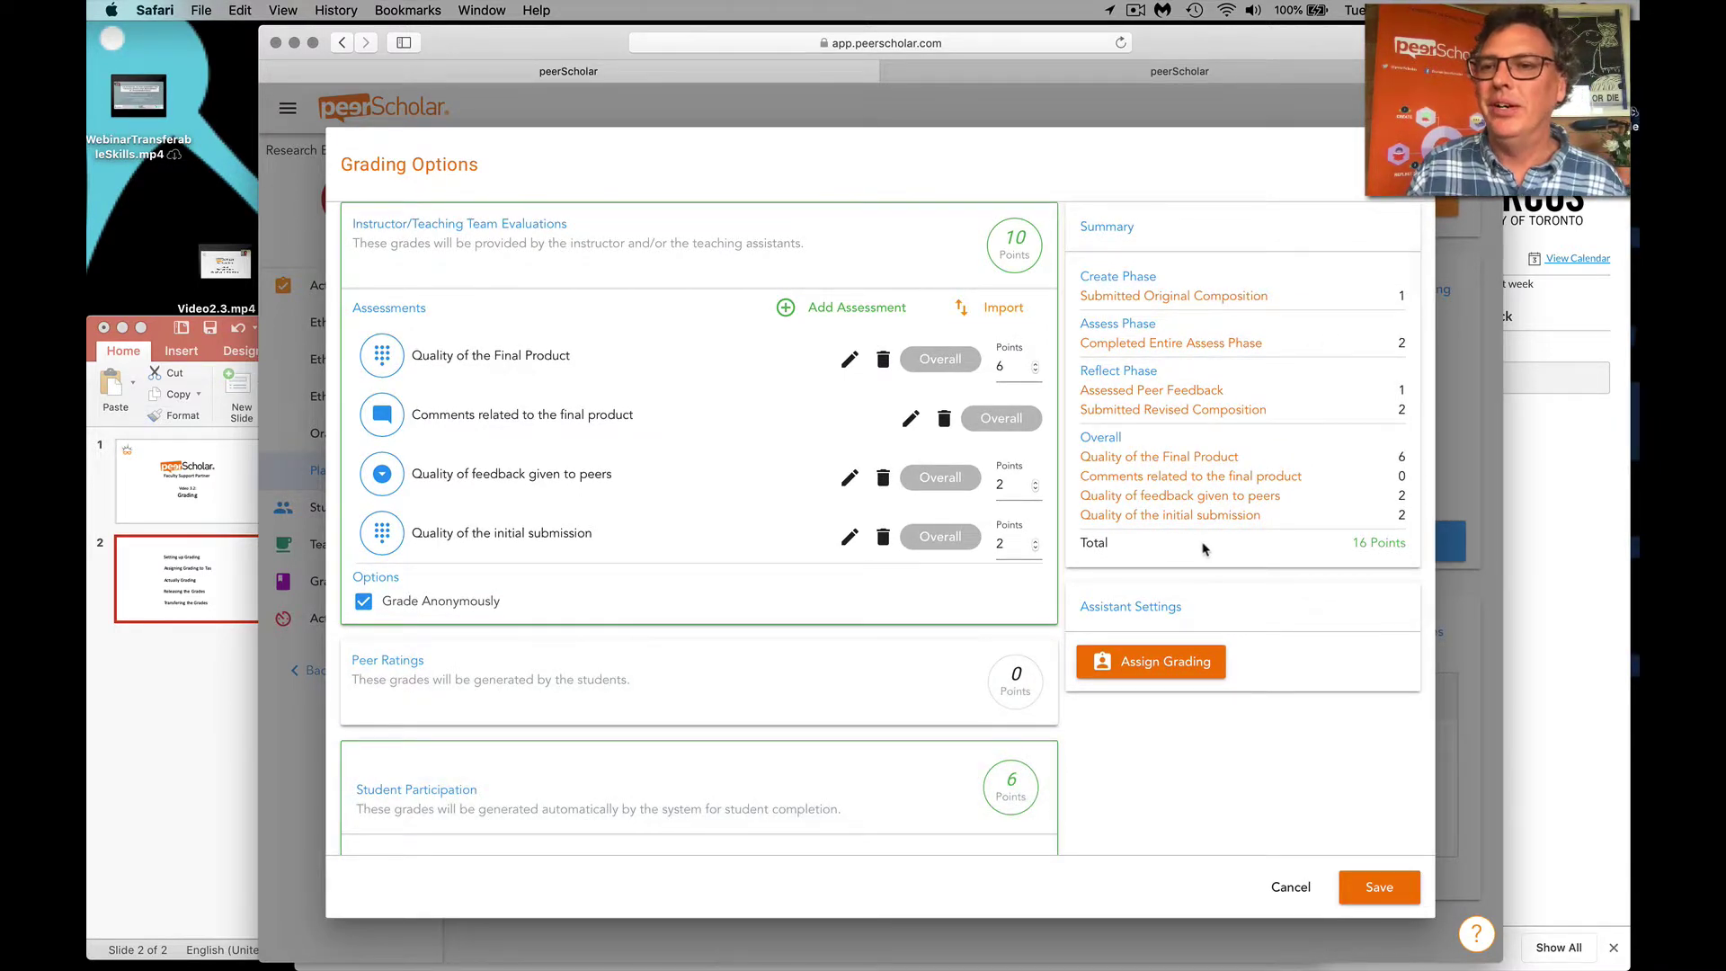
{"action": "scroll", "coordinate": [1292, 519], "scroll_direction": "up", "scroll_amount": 1}
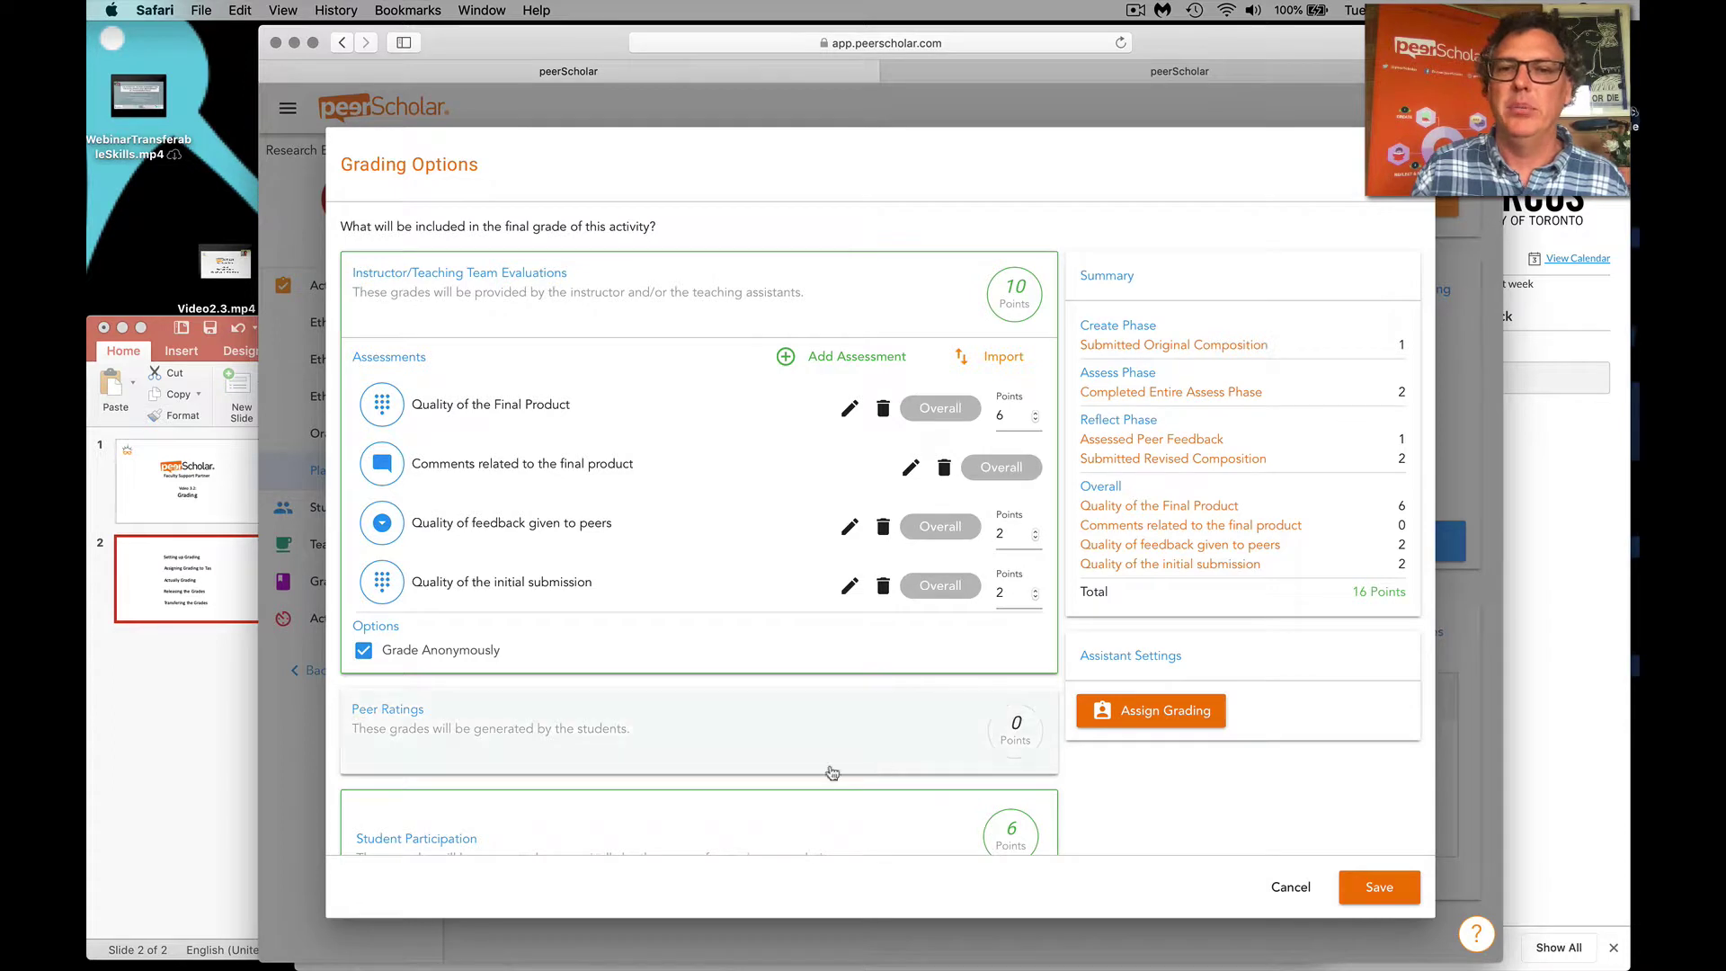
{"action": "scroll", "coordinate": [1209, 561], "scroll_direction": "down", "scroll_amount": 5}
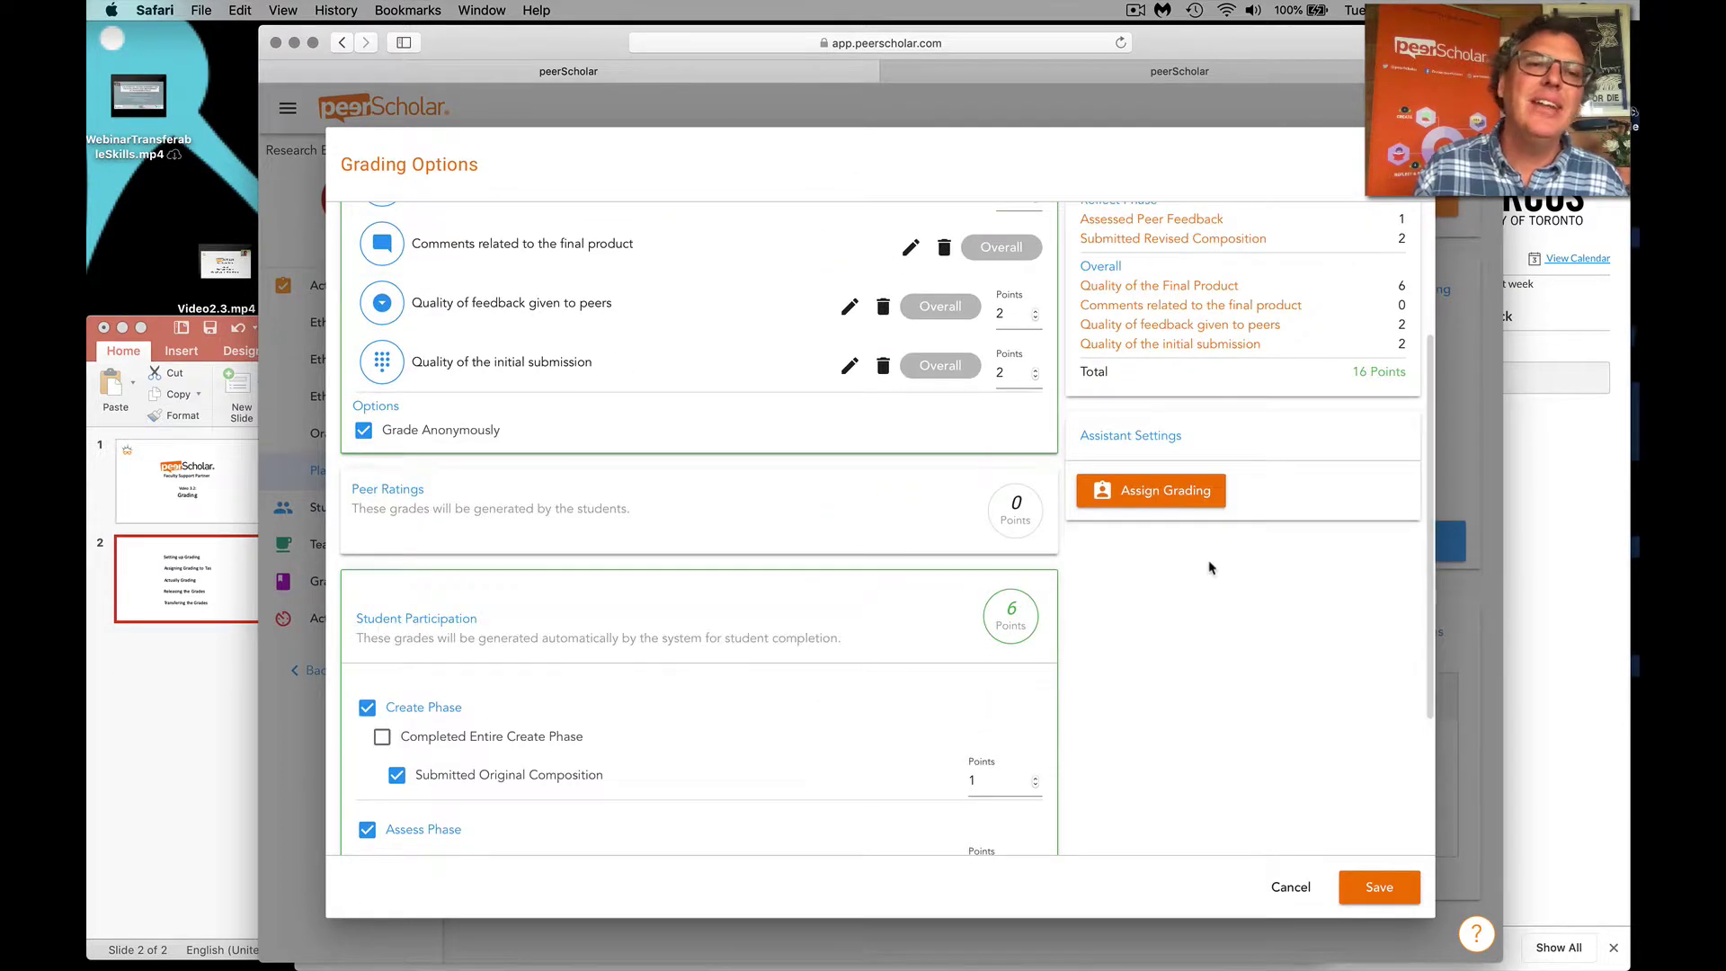
{"action": "scroll", "coordinate": [1210, 561], "scroll_direction": "down", "scroll_amount": 5}
{"action": "scroll", "coordinate": [1209, 567], "scroll_direction": "up", "scroll_amount": 2}
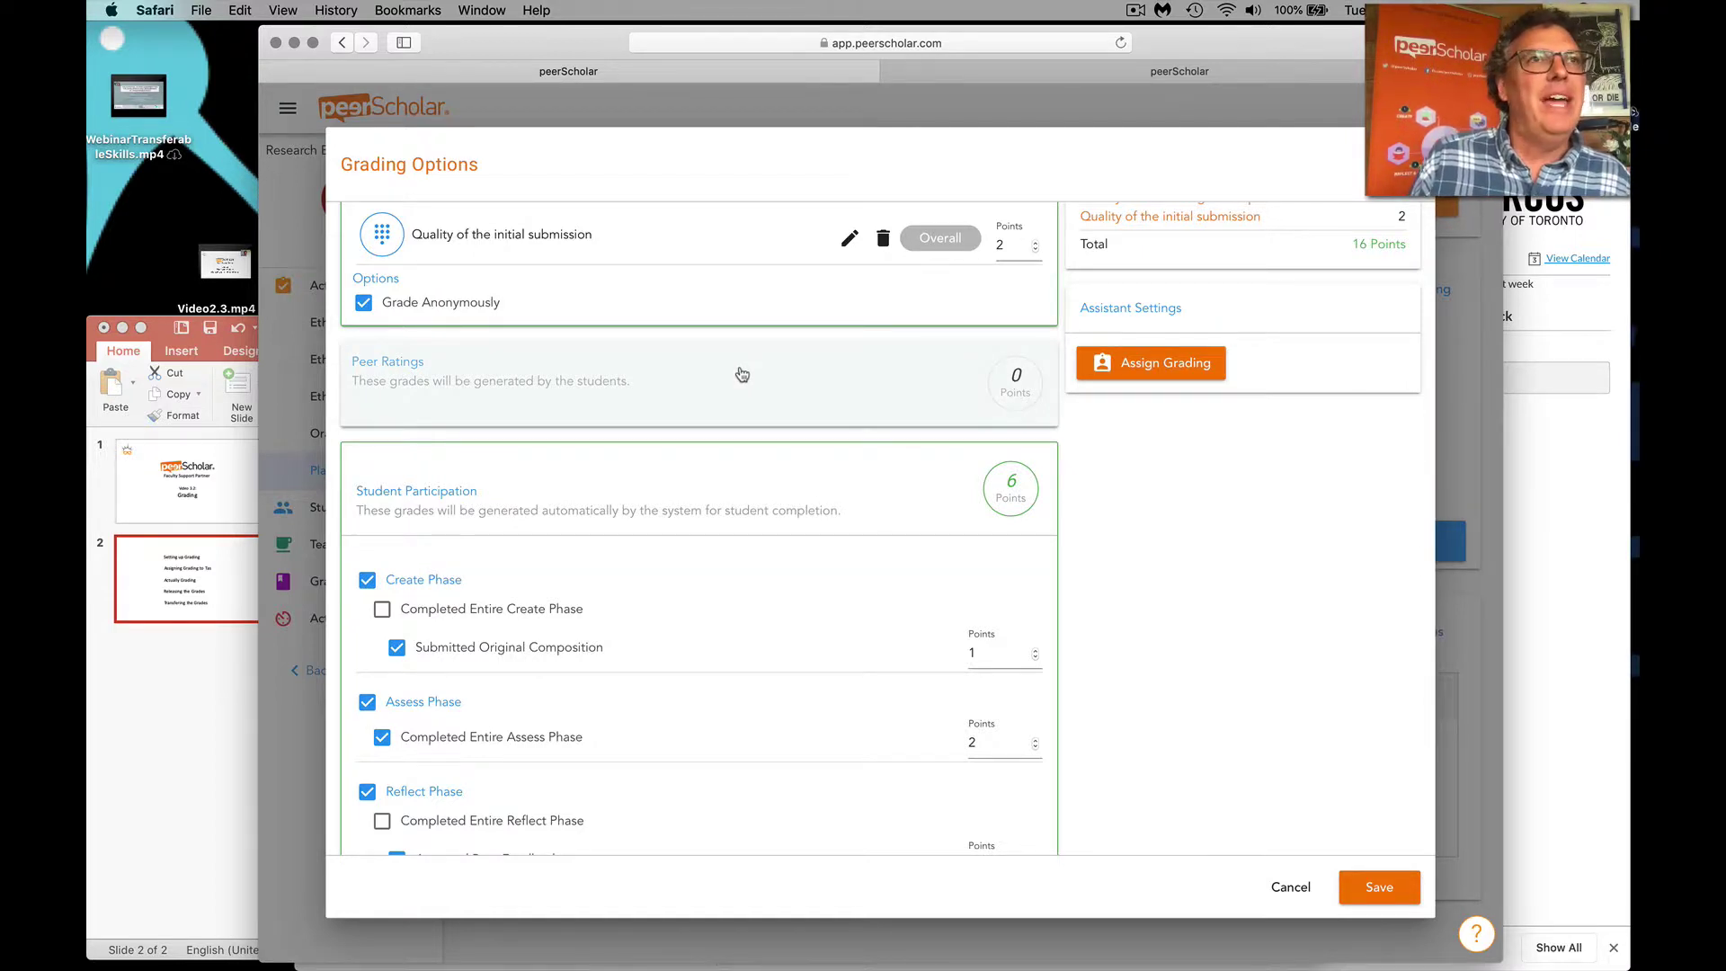
{"action": "left_click", "coordinate": [742, 374]}
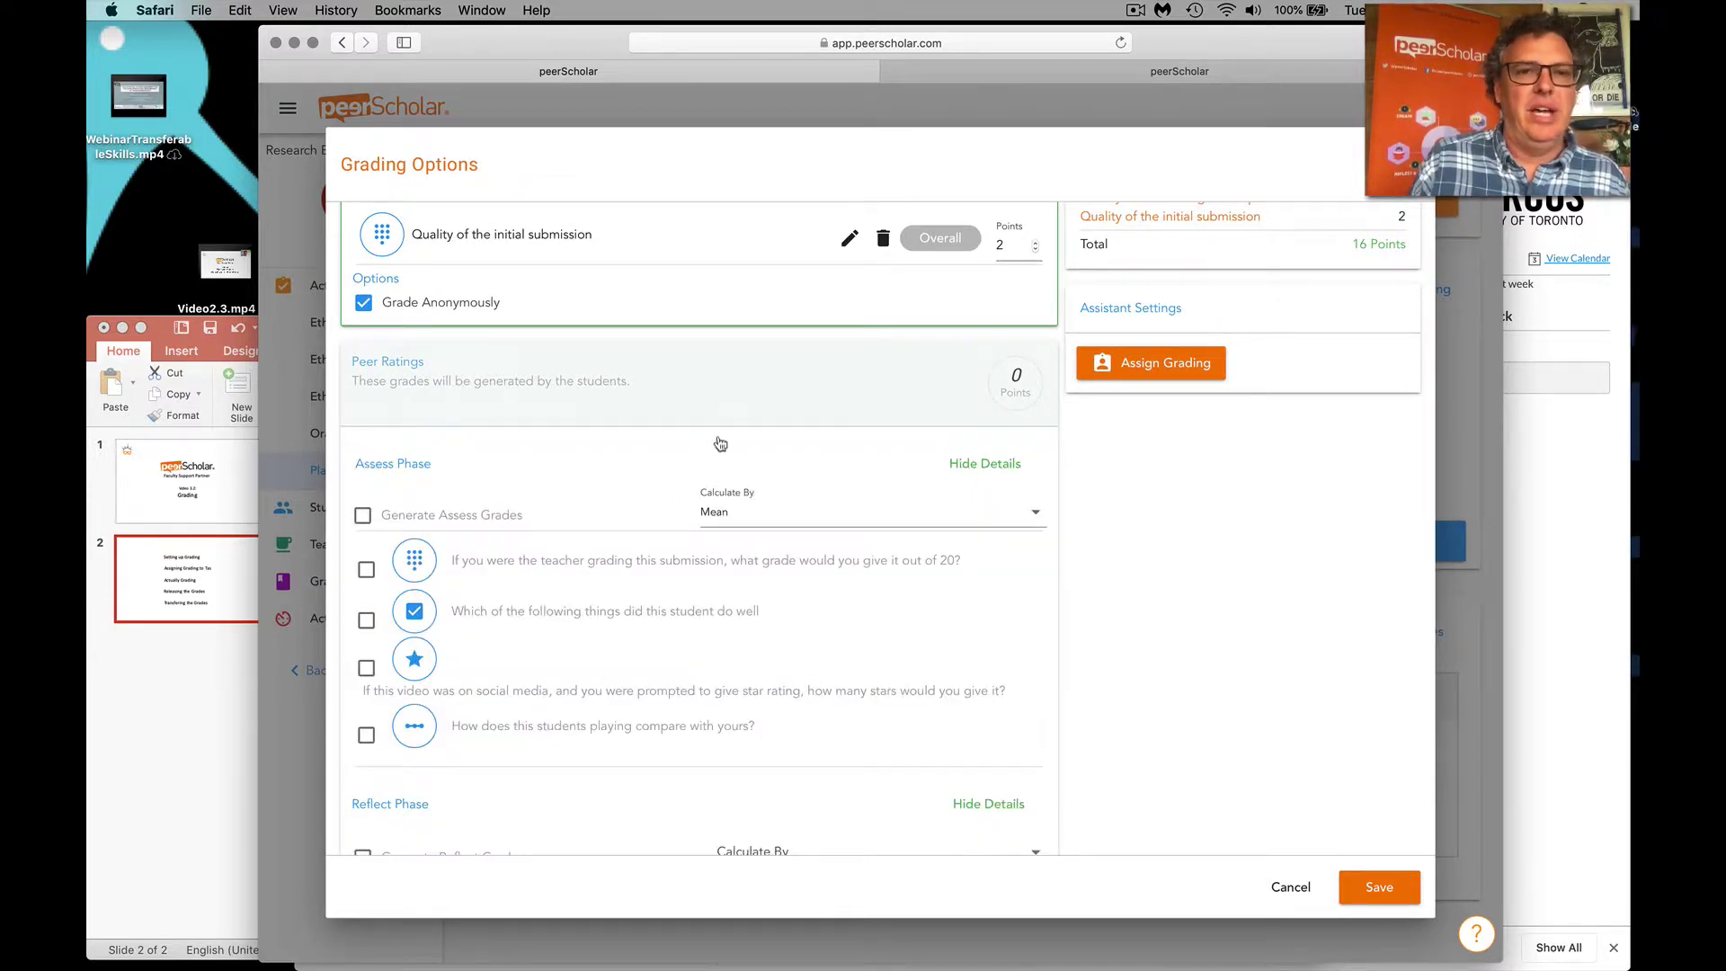
{"action": "scroll", "coordinate": [583, 614], "scroll_direction": "down", "scroll_amount": 3}
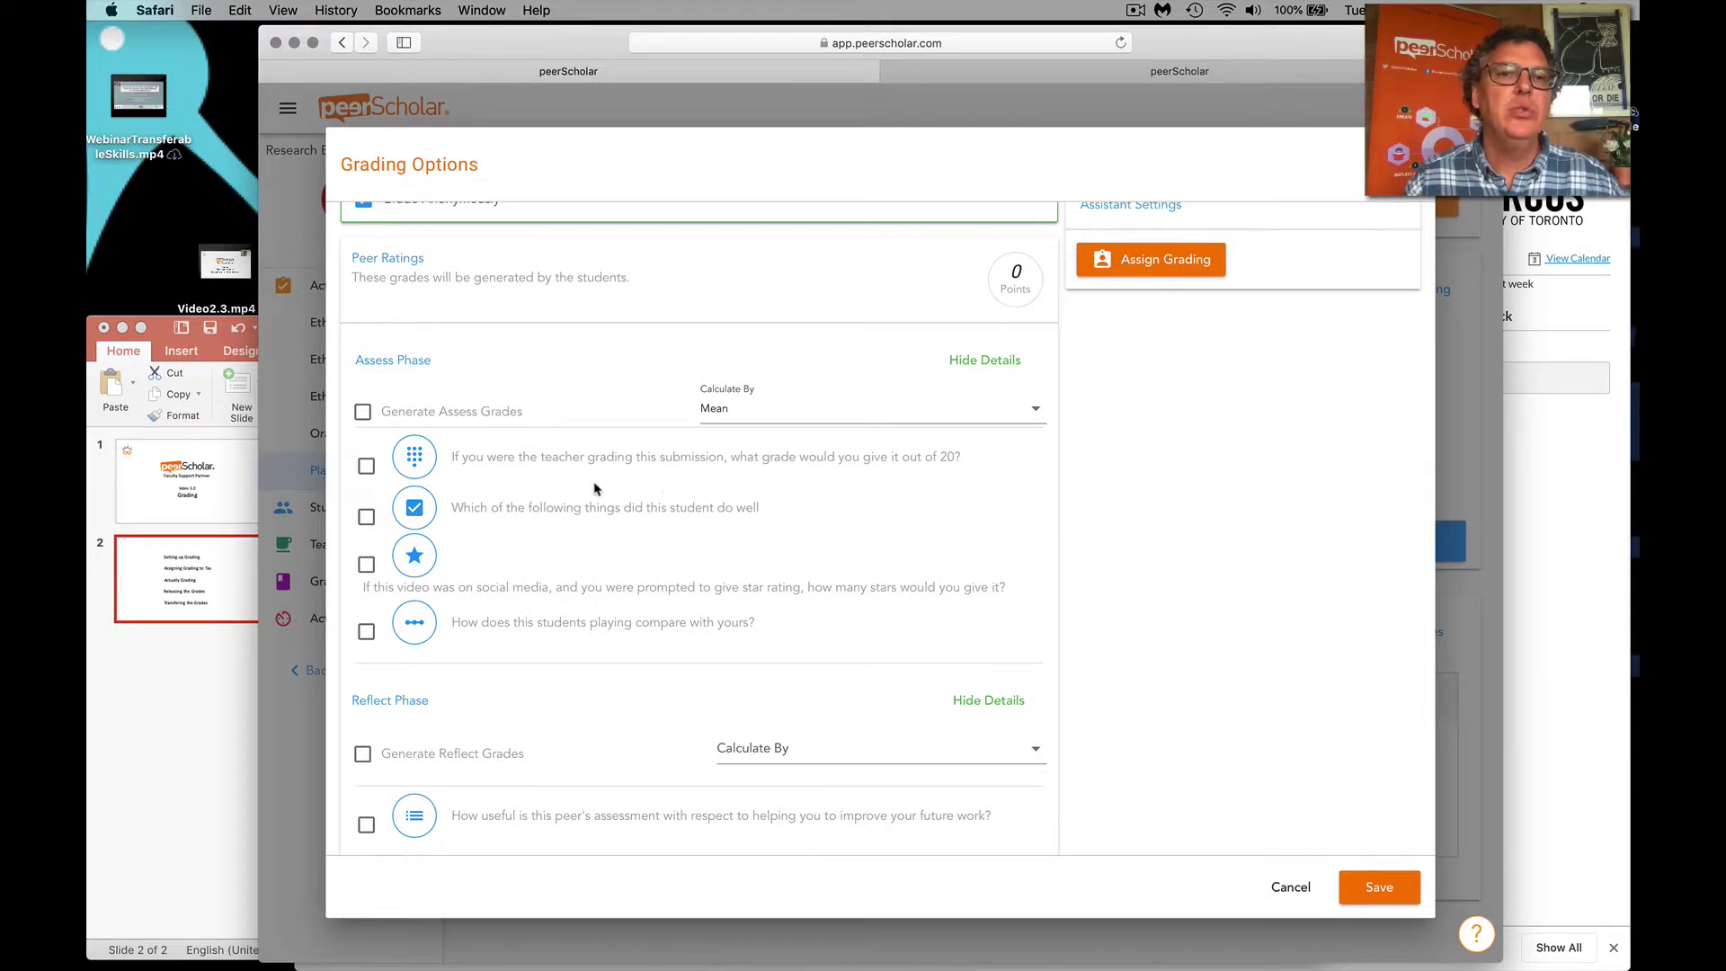
{"action": "left_click", "coordinate": [365, 468]}
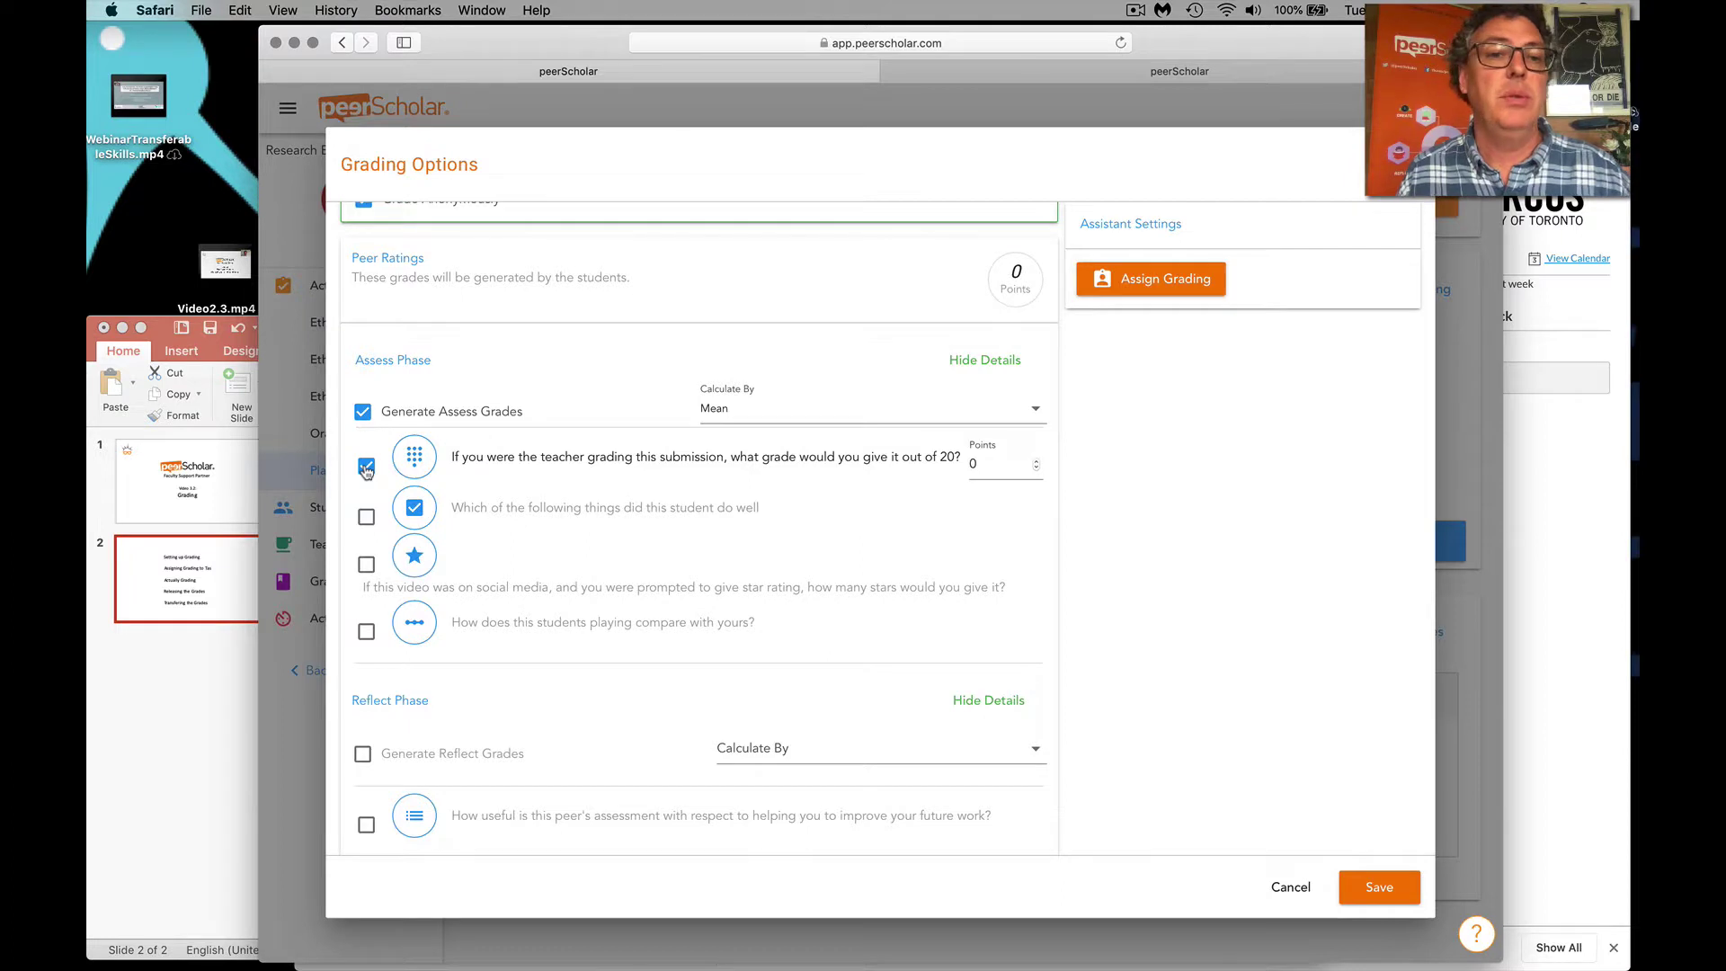
{"action": "left_click", "coordinate": [738, 414]}
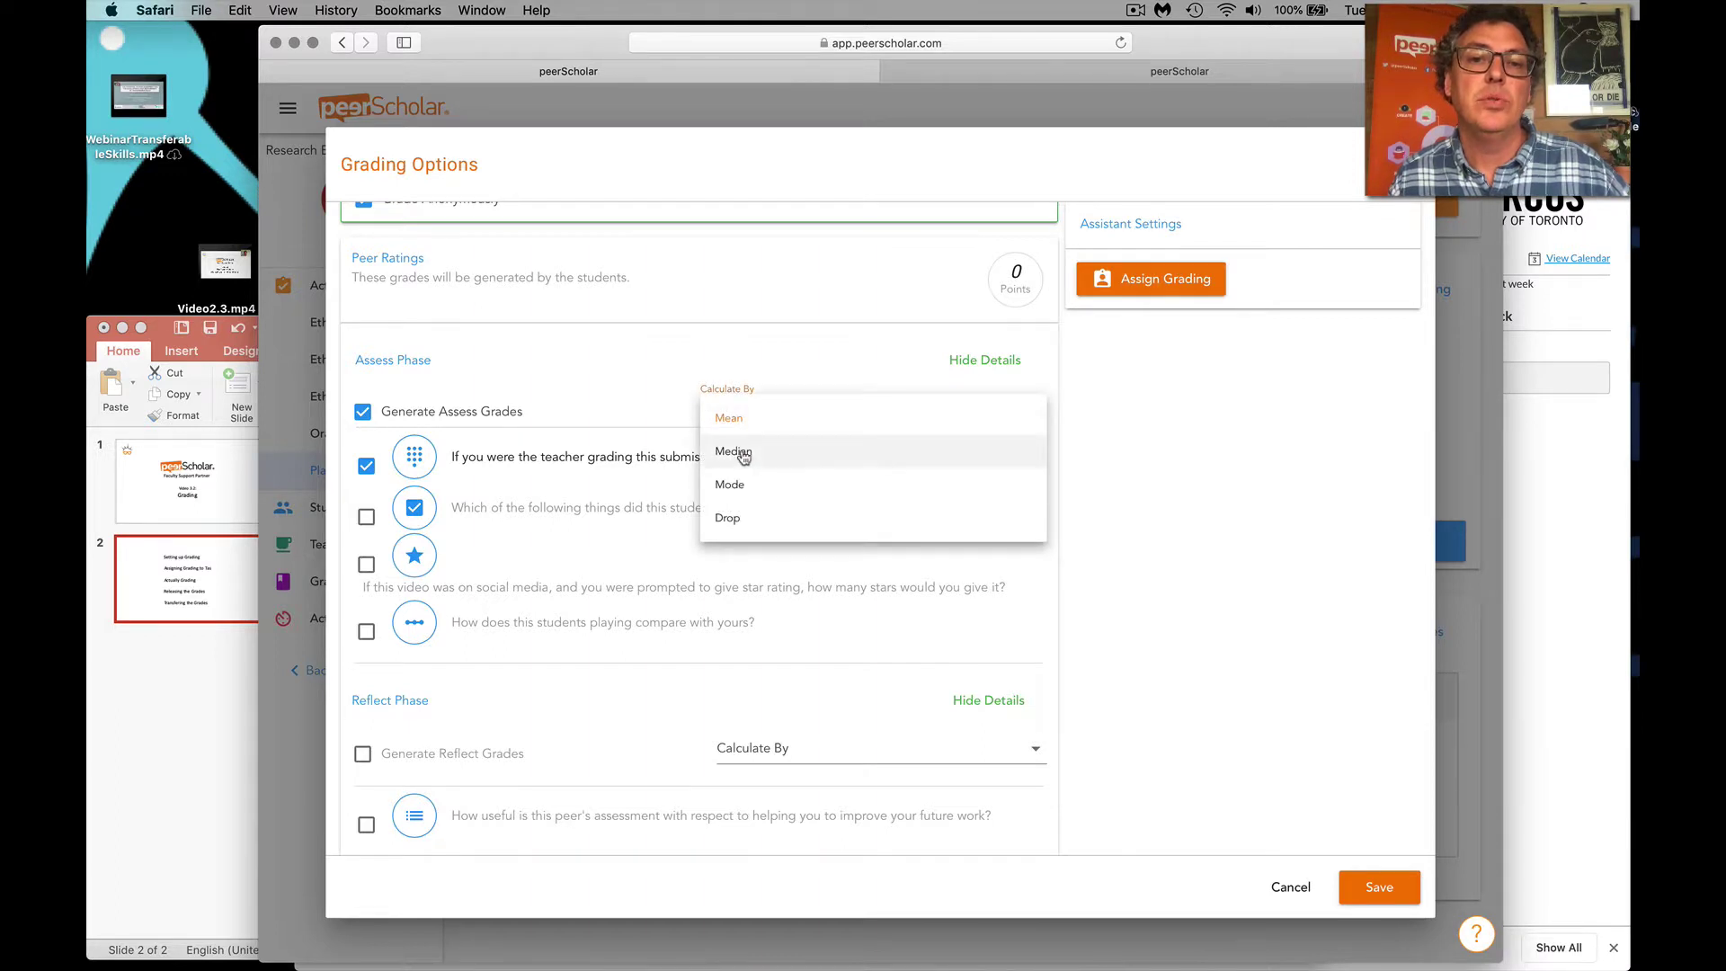
{"action": "left_click", "coordinate": [732, 523]}
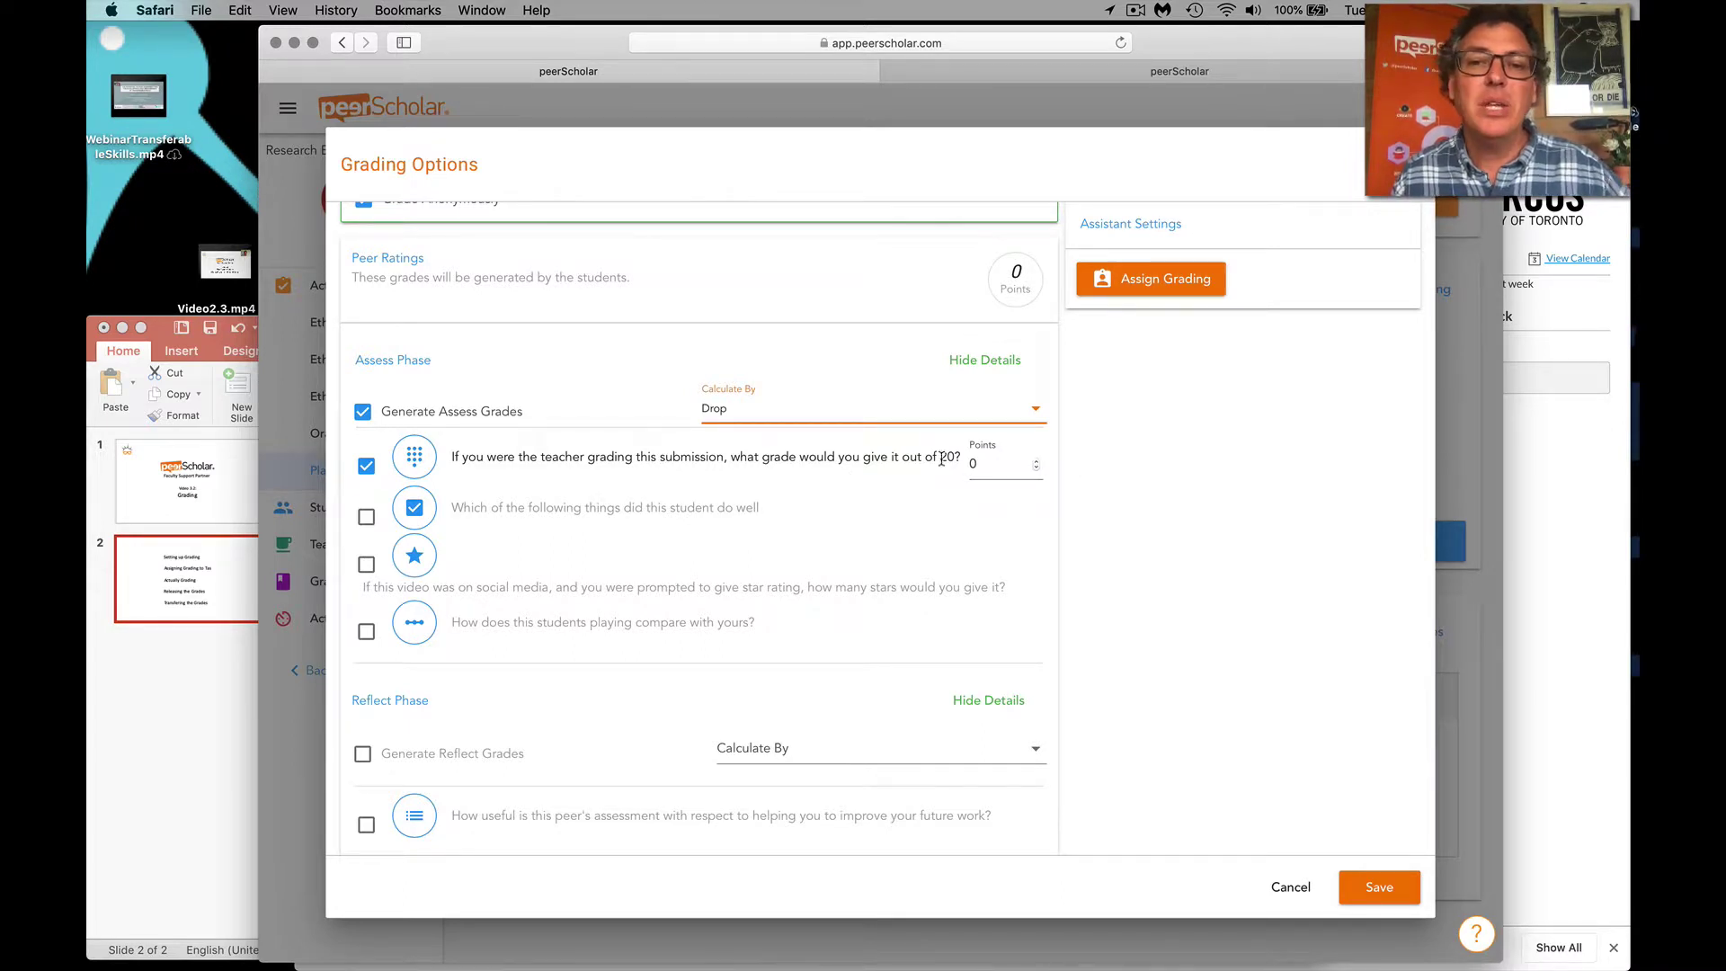
{"action": "left_click", "coordinate": [1036, 460]}
{"action": "left_click", "coordinate": [1036, 459]}
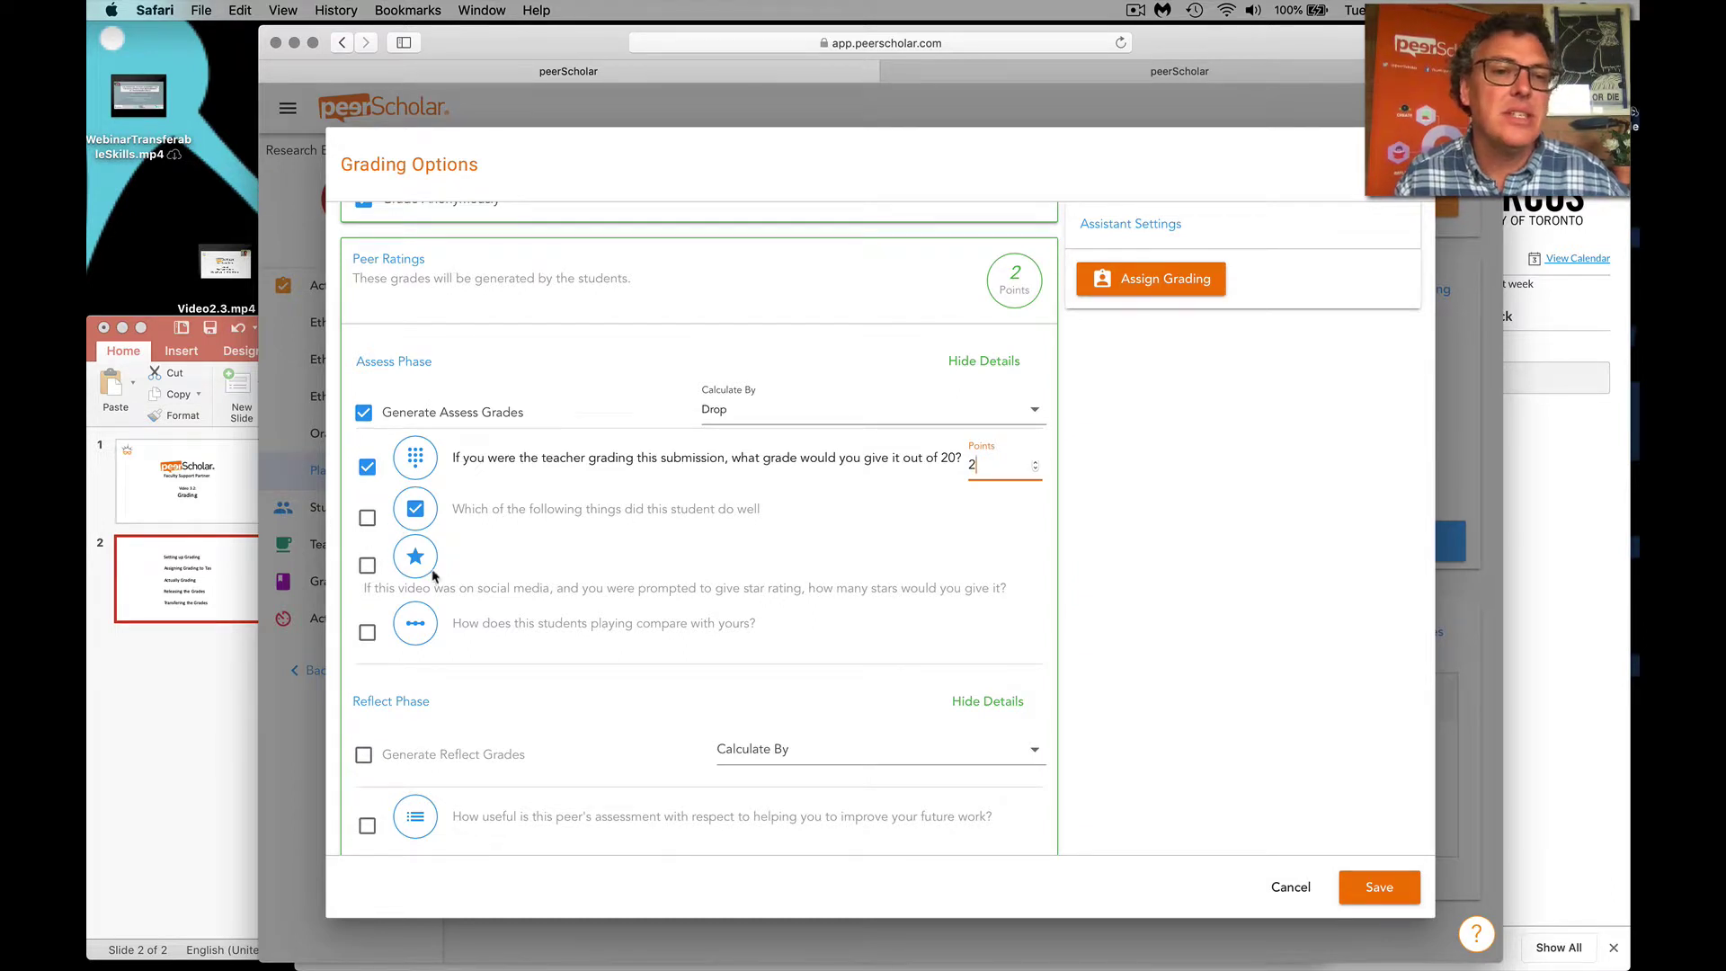
Include the social media star rating question in the Assess Phase peer ratings and set it to 2 points
{"action": "scroll", "coordinate": [440, 578], "scroll_direction": "down", "scroll_amount": 3}
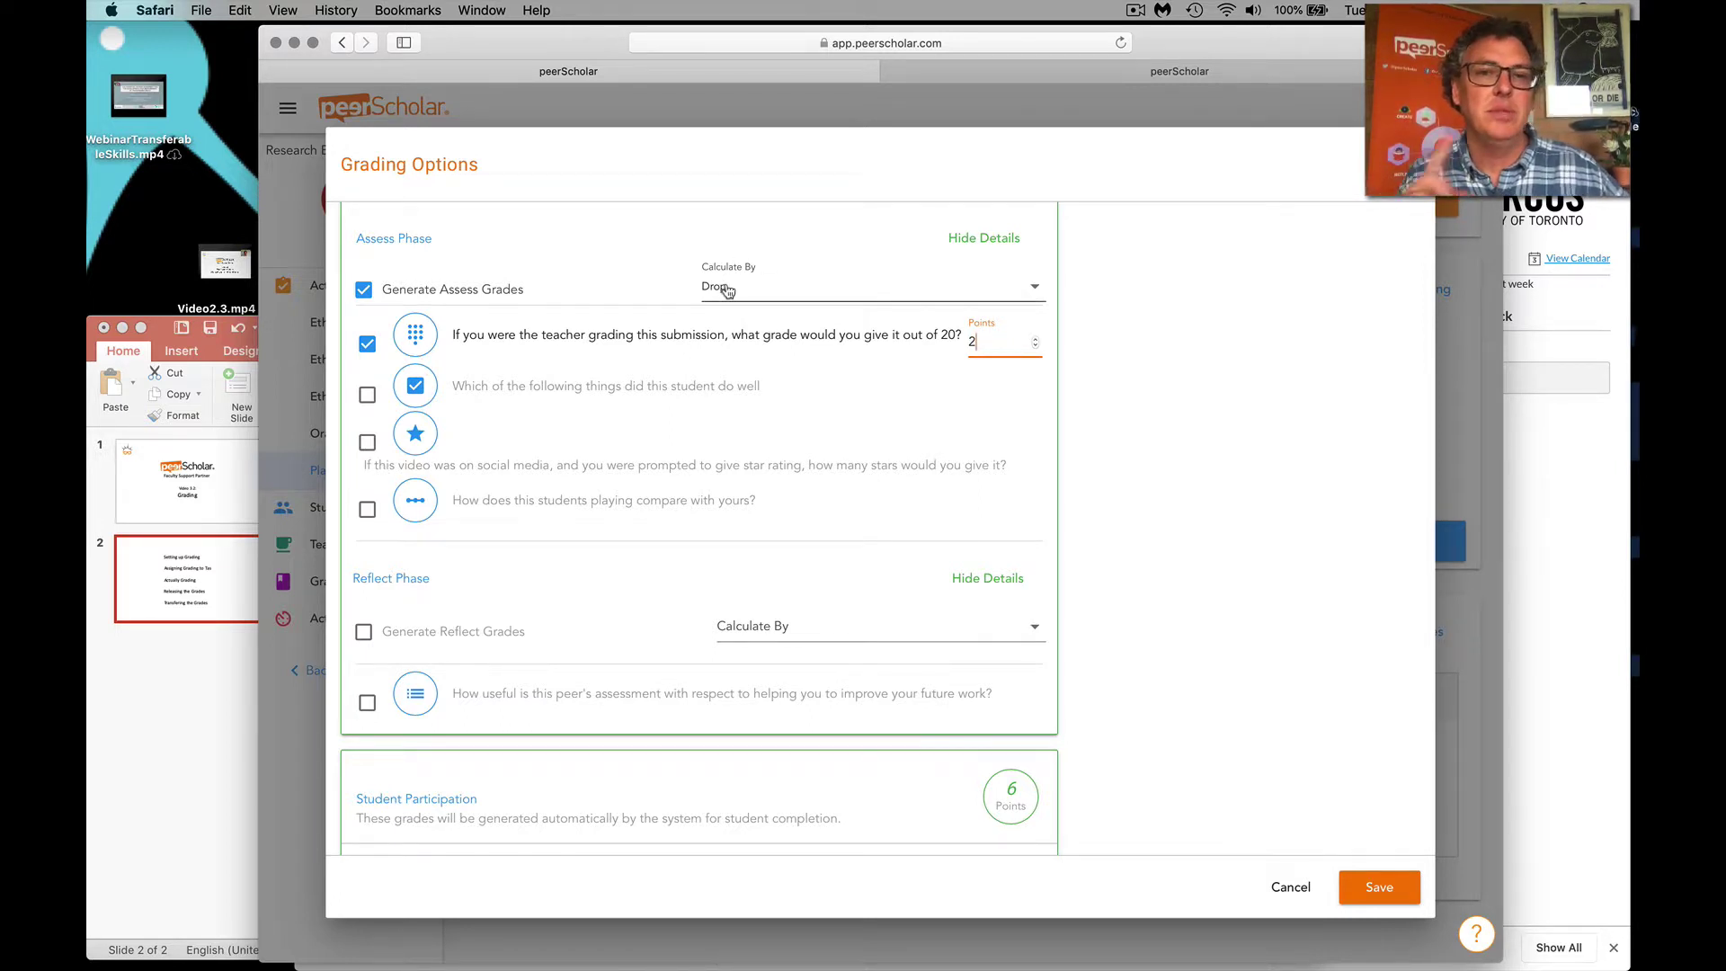
{"action": "left_click", "coordinate": [367, 443]}
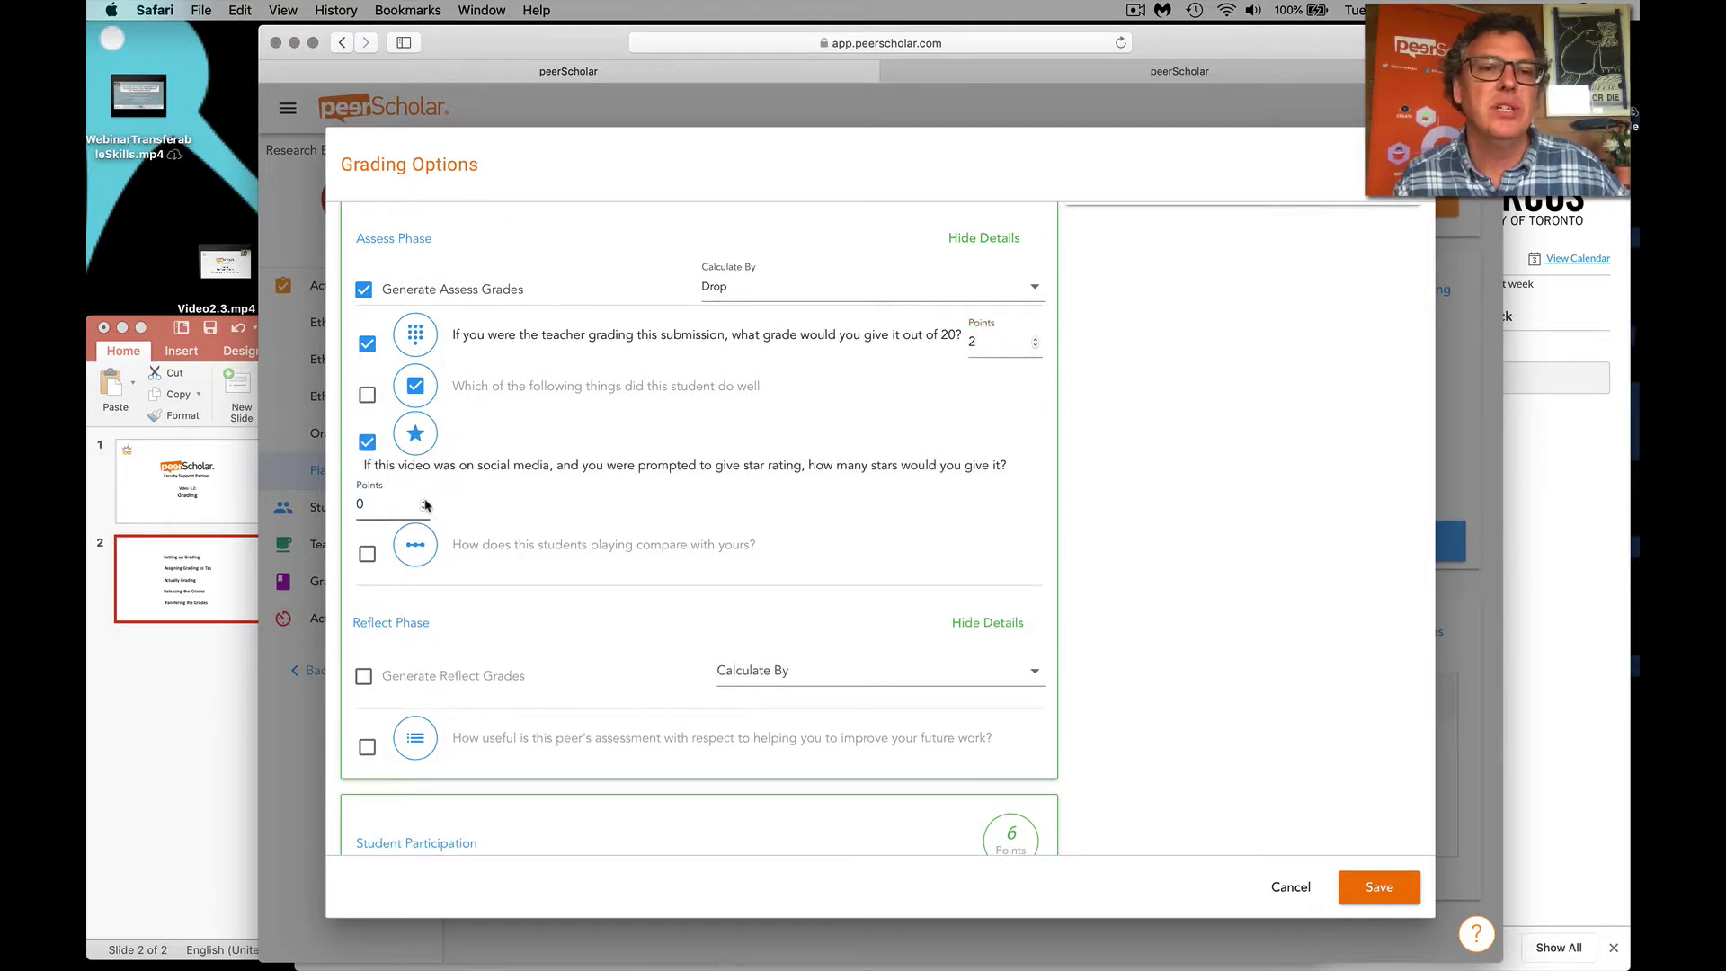
{"action": "left_click", "coordinate": [424, 502]}
{"action": "left_click", "coordinate": [425, 501]}
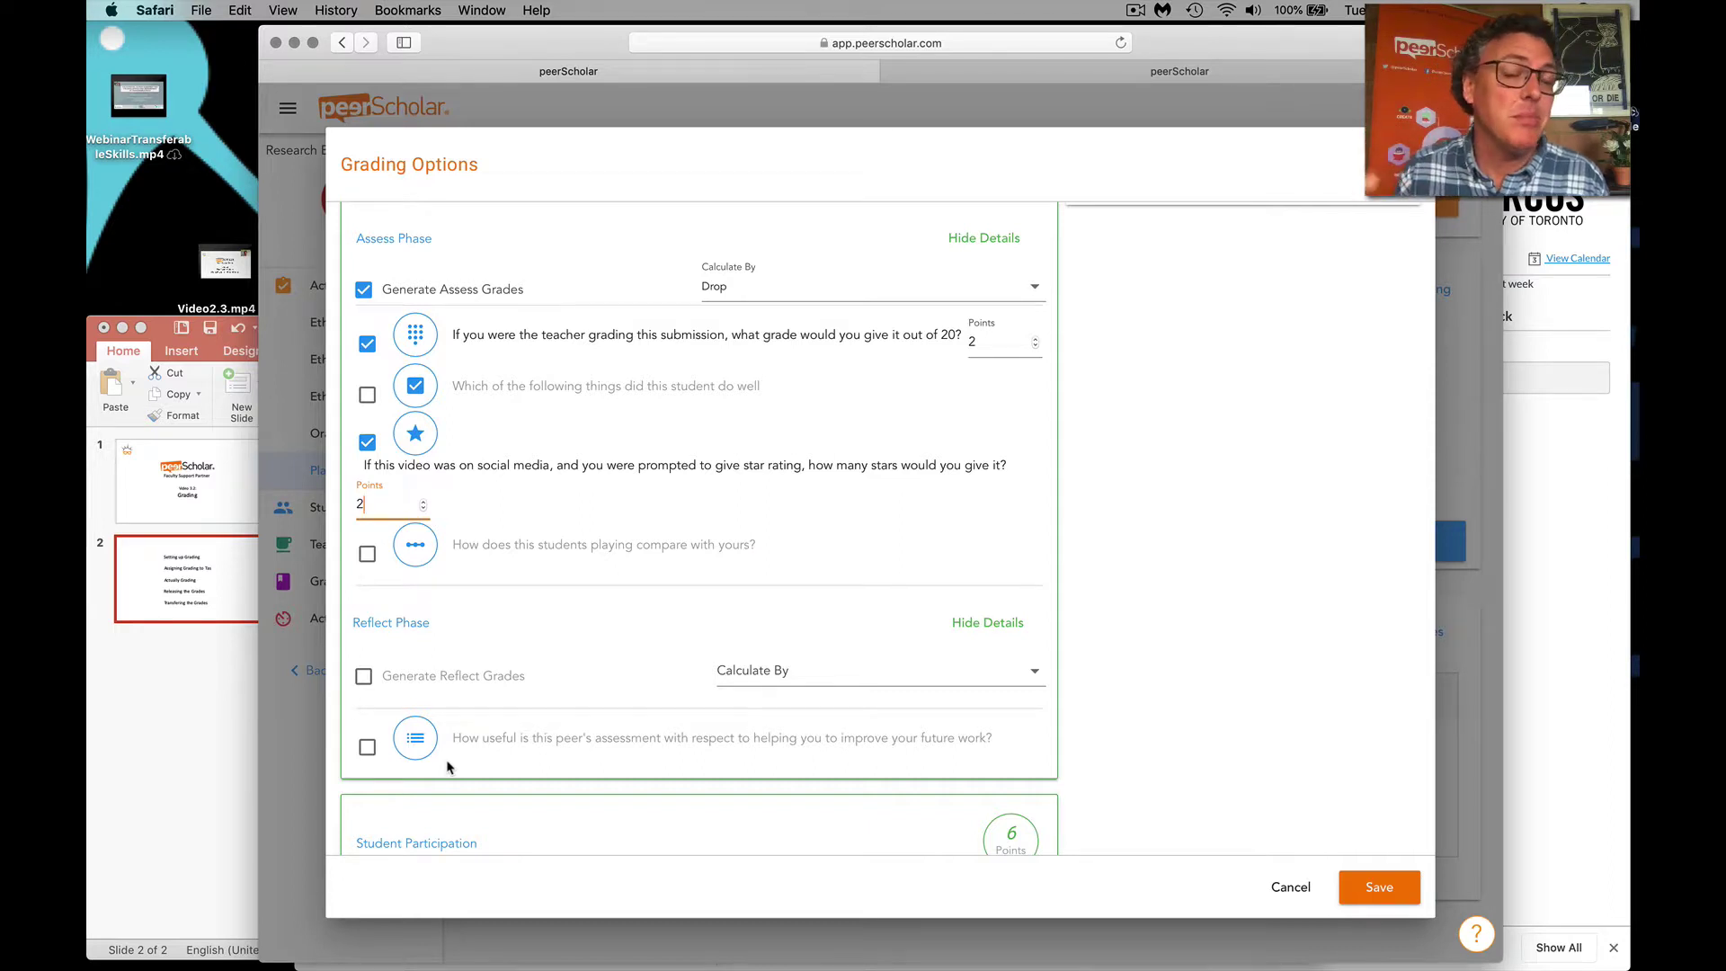
Generate Reflect Phase peer grades from the assessment usefulness question, calculated by Median and worth 2 points
{"action": "left_click", "coordinate": [367, 747]}
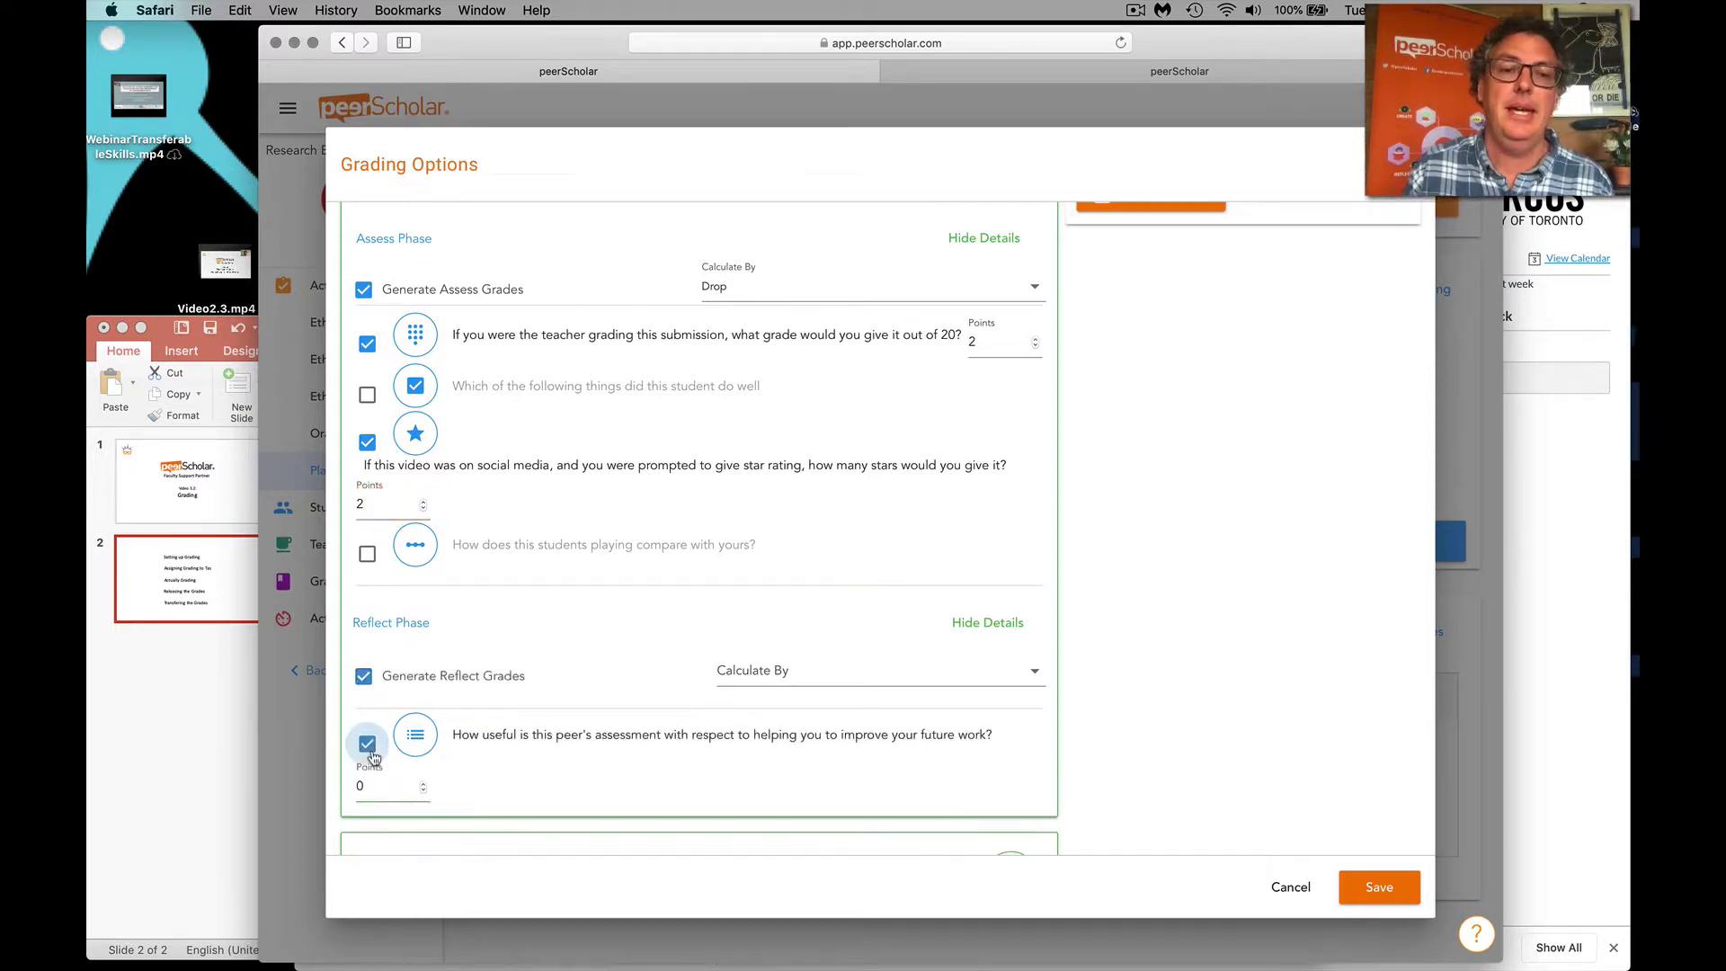
{"action": "left_click", "coordinate": [760, 684]}
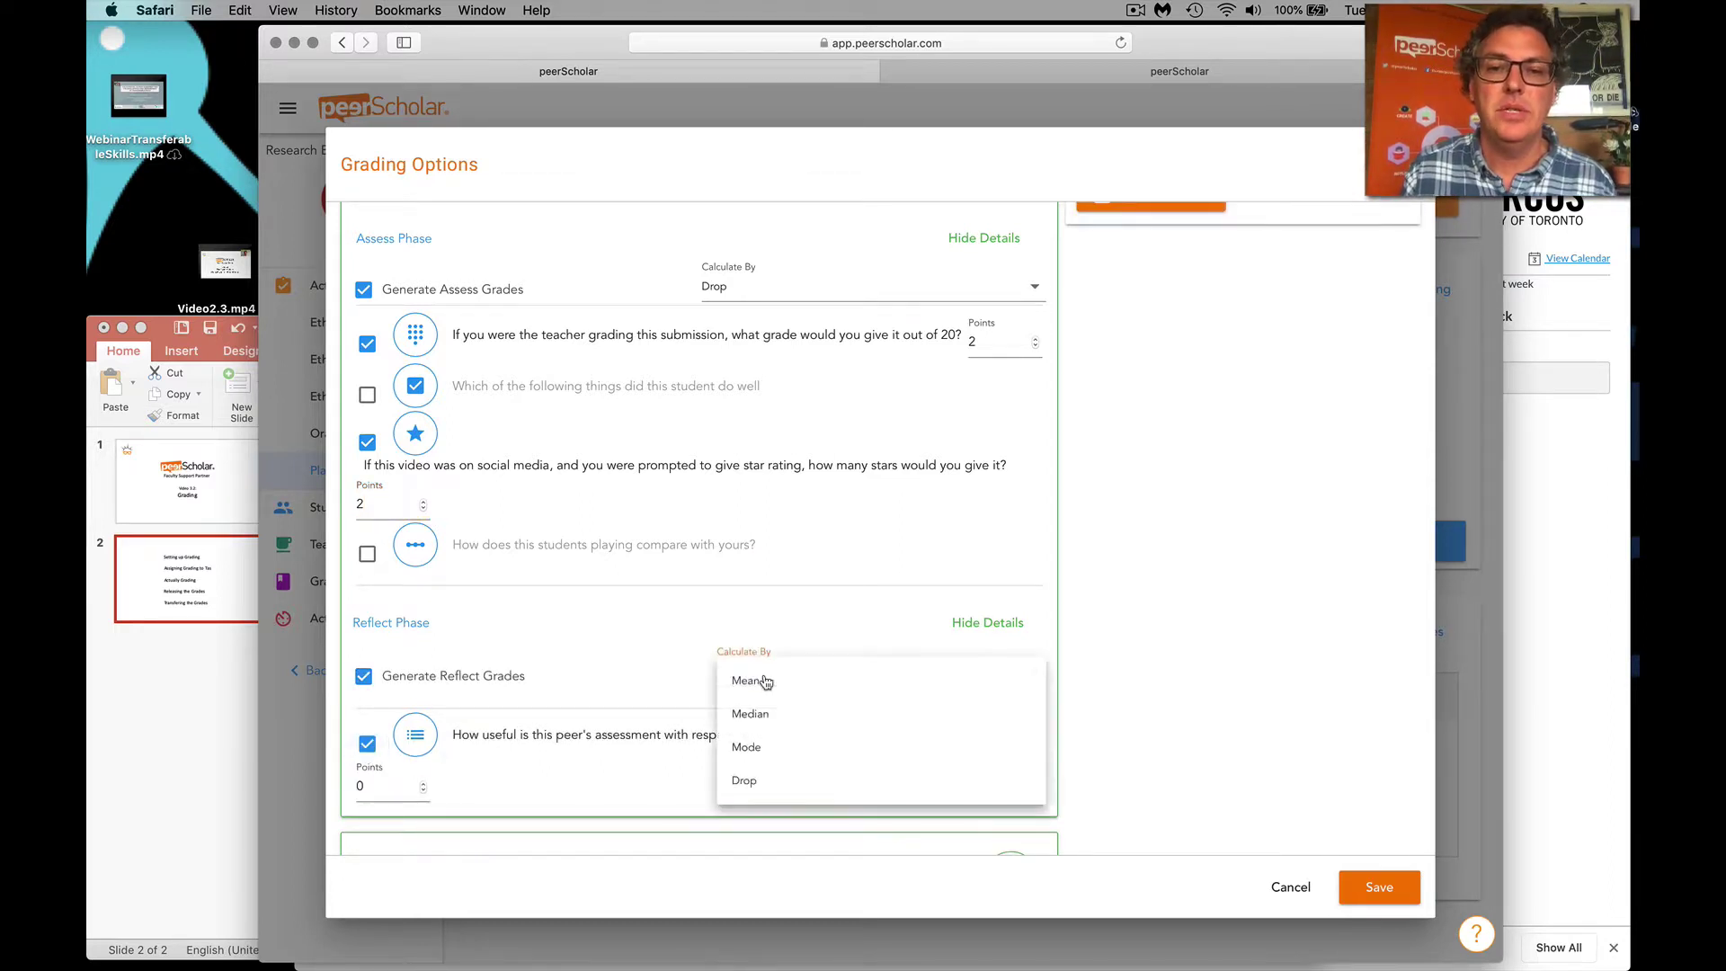
{"action": "left_click", "coordinate": [756, 716]}
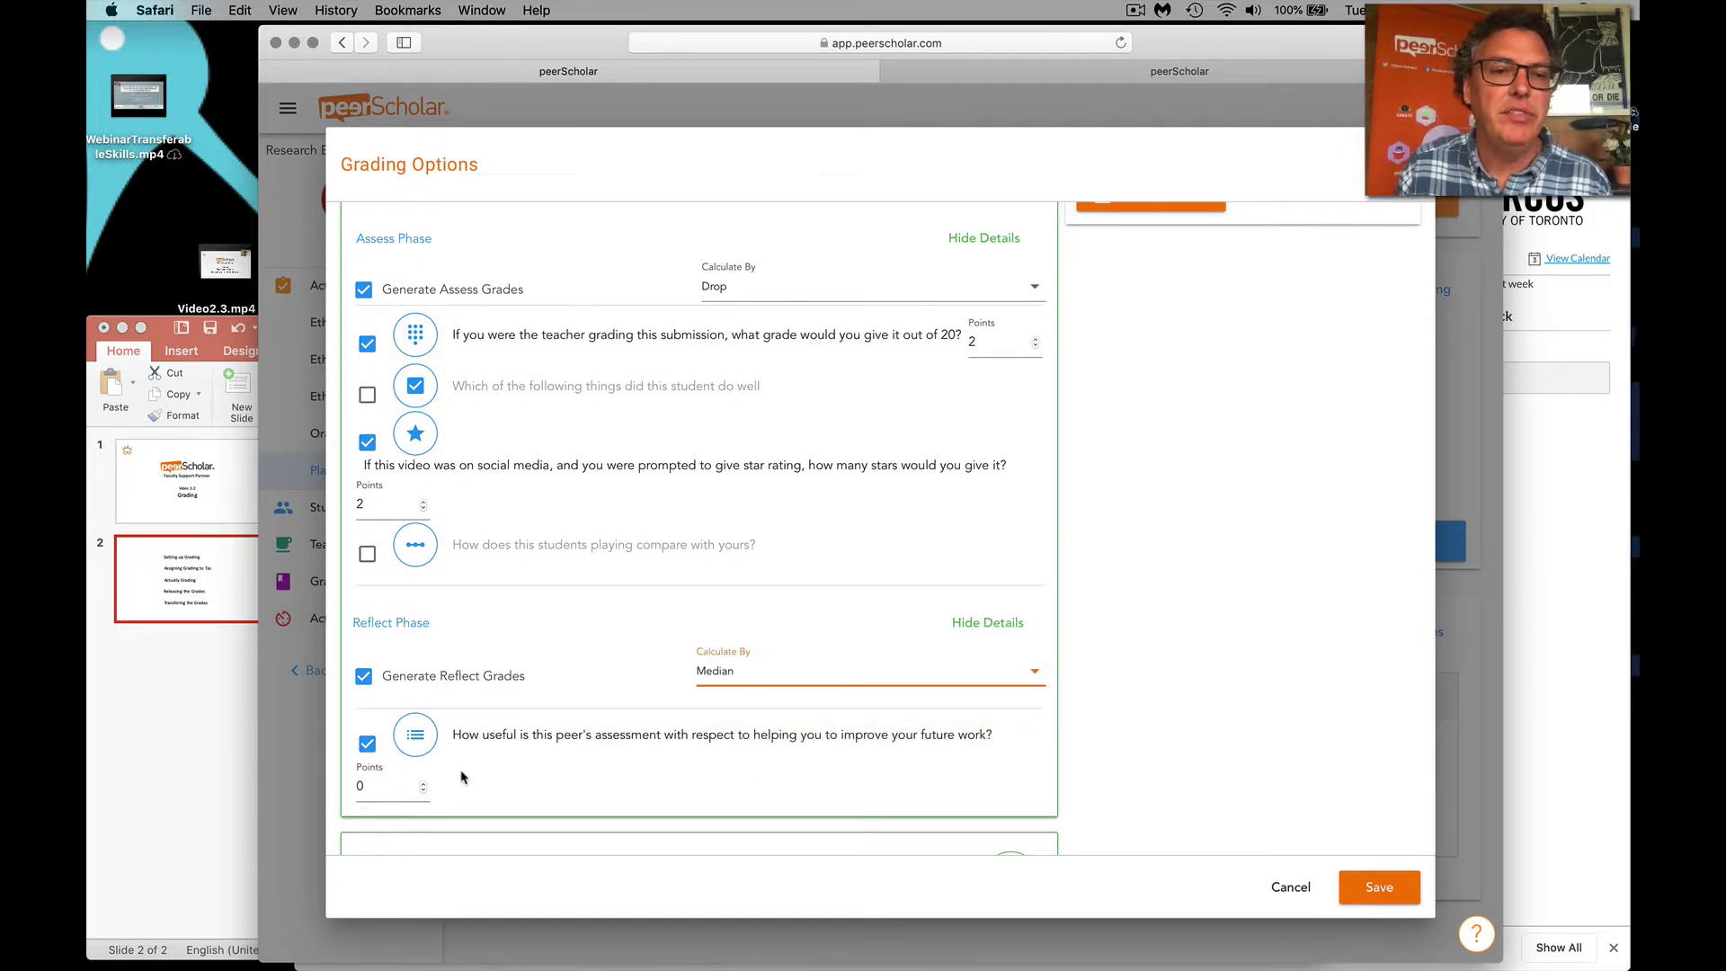
{"action": "double_click", "coordinate": [423, 782]}
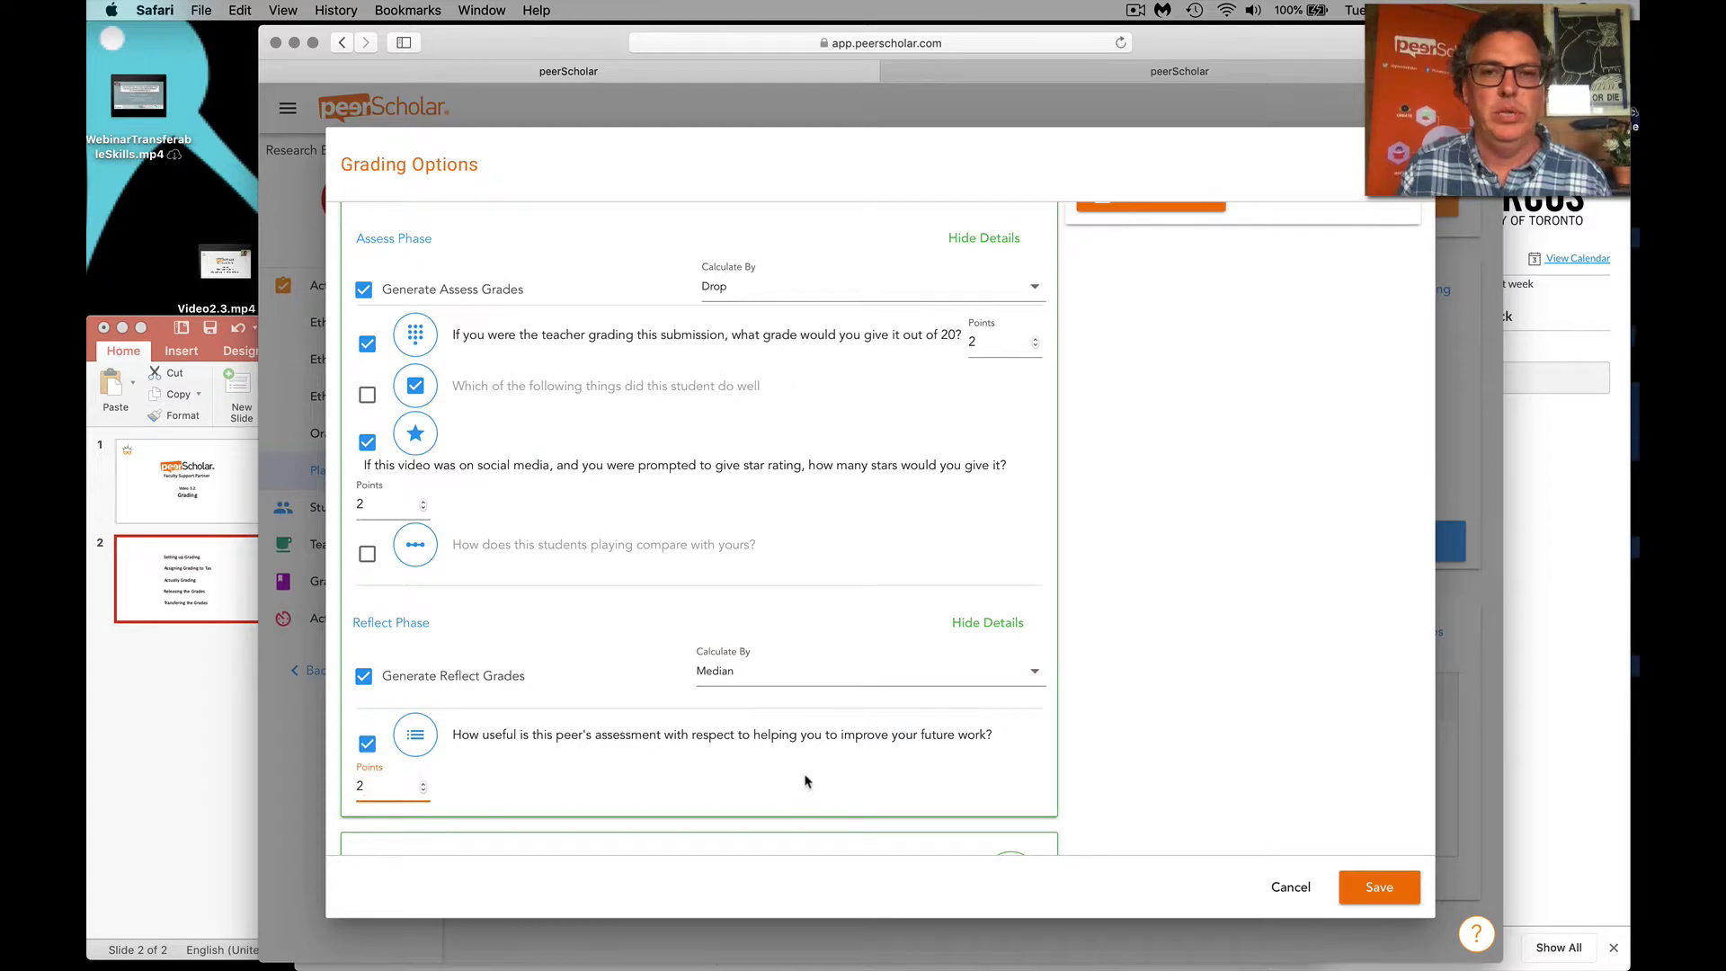
Review the teaching team evaluations, peer ratings and student participation settings against the points listed in the grading summary
{"action": "scroll", "coordinate": [851, 766], "scroll_direction": "up", "scroll_amount": 5}
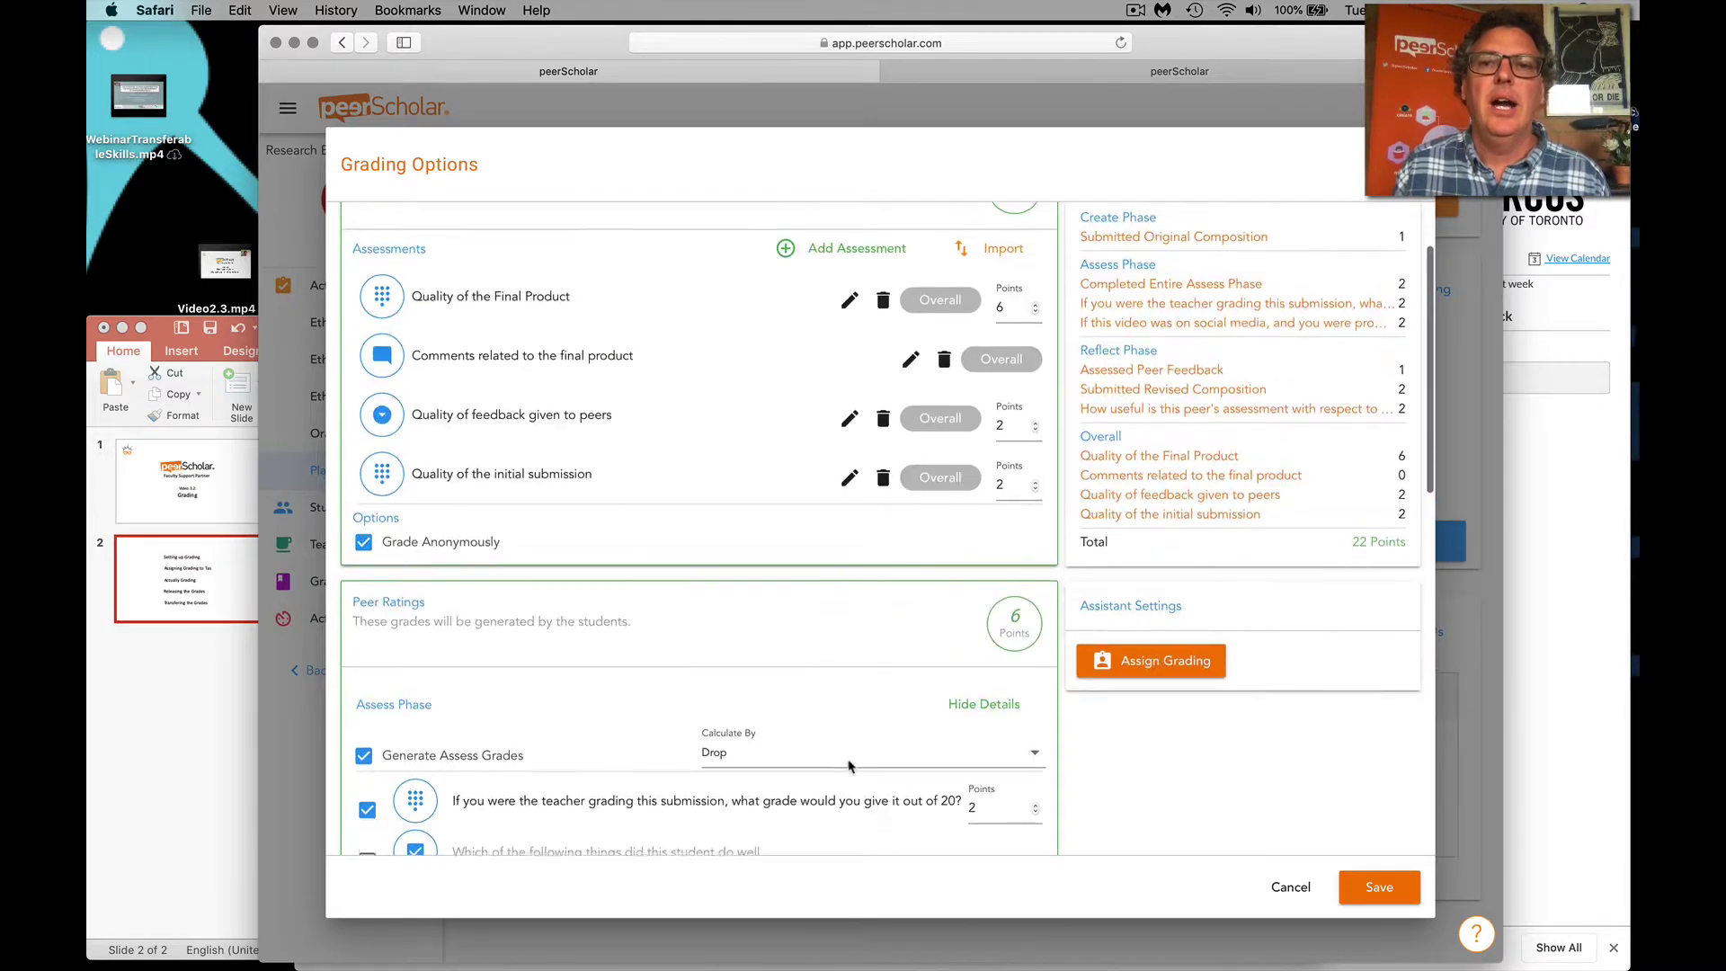
{"action": "scroll", "coordinate": [851, 766], "scroll_direction": "down", "scroll_amount": 5}
{"action": "scroll", "coordinate": [851, 766], "scroll_direction": "down", "scroll_amount": 3}
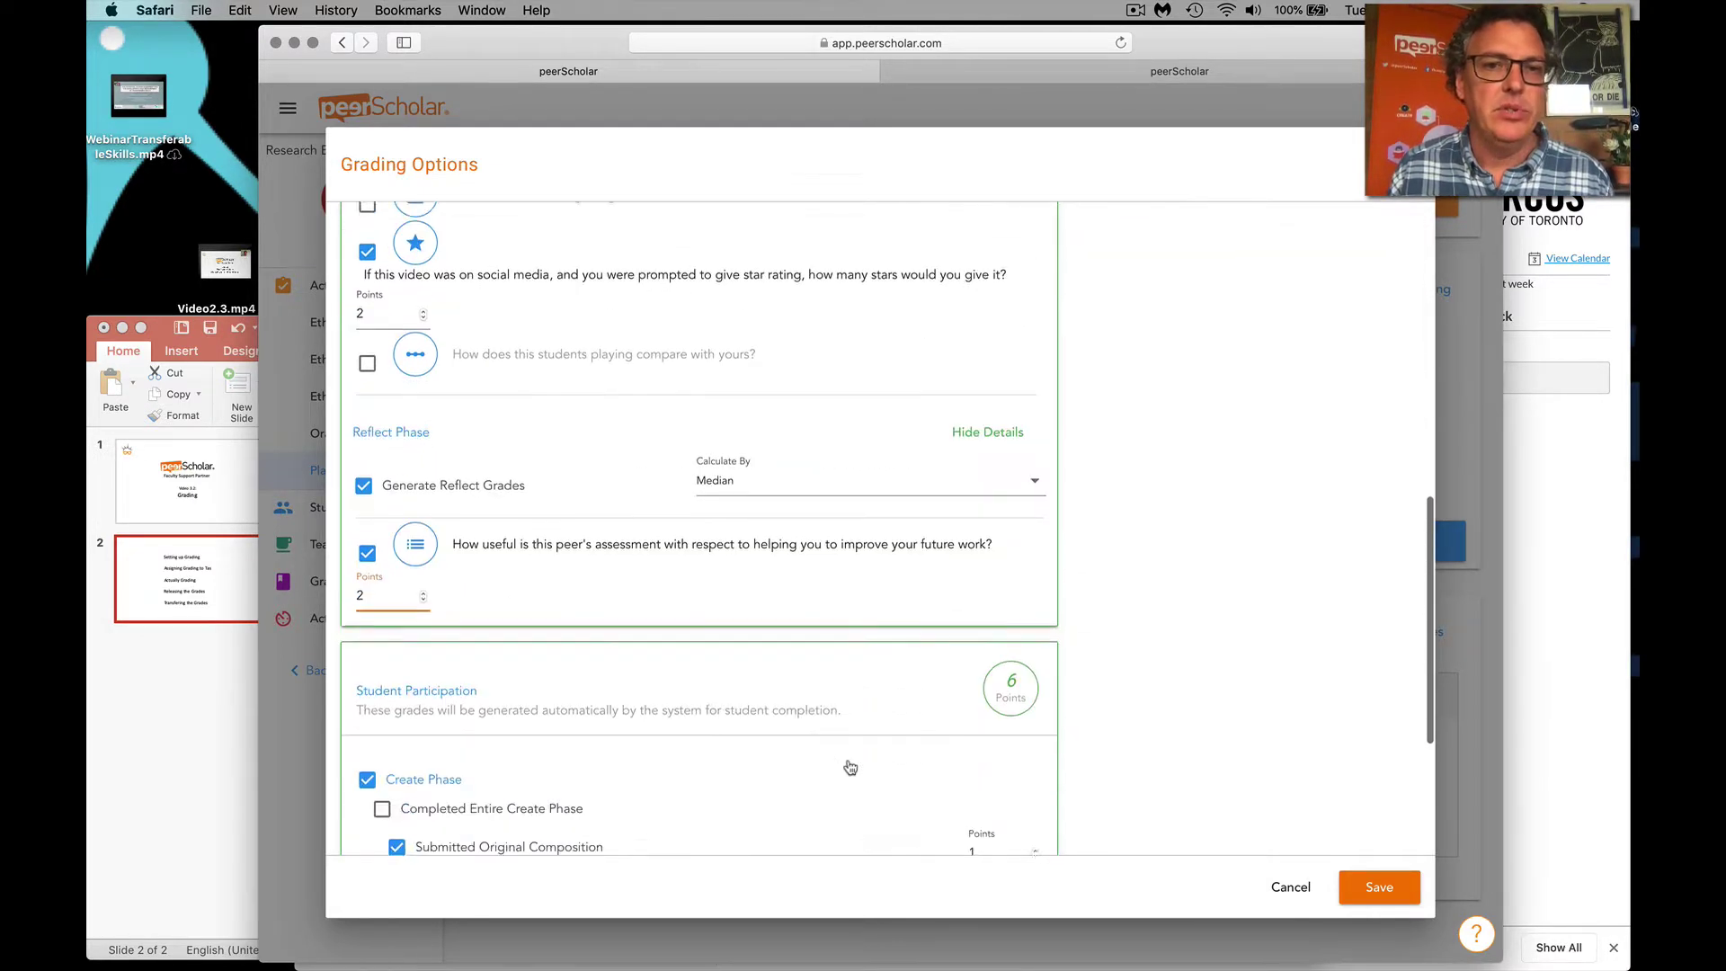
{"action": "scroll", "coordinate": [851, 767], "scroll_direction": "up", "scroll_amount": 4}
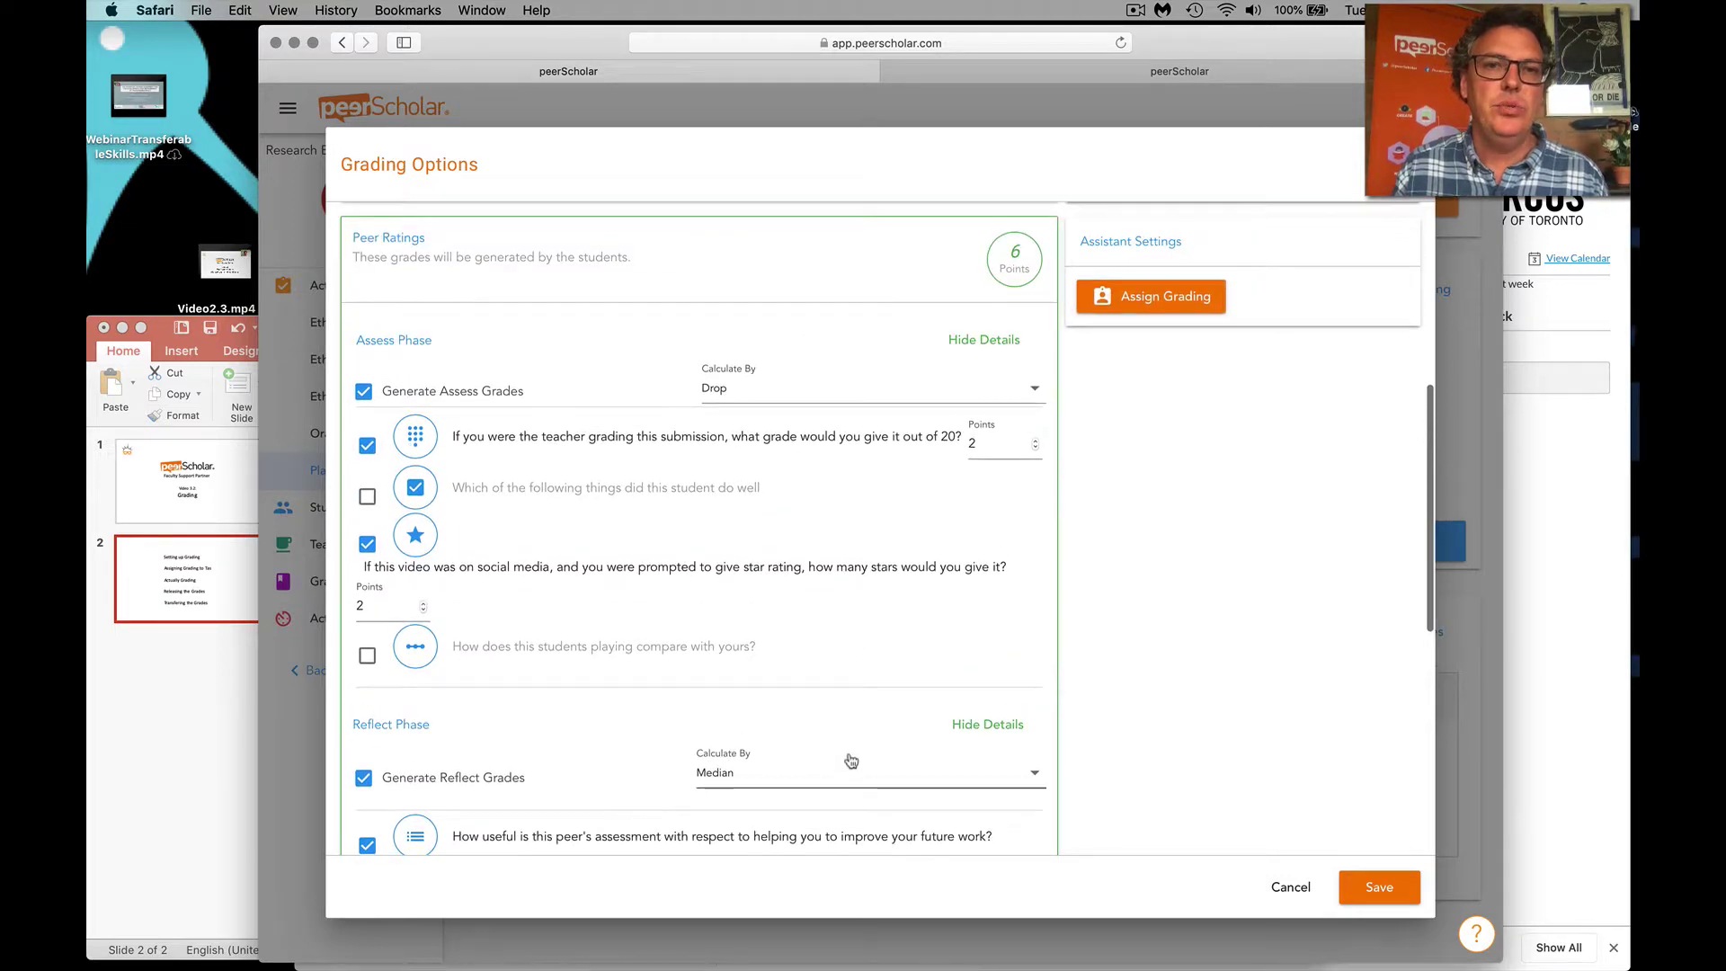
{"action": "scroll", "coordinate": [870, 562], "scroll_direction": "down", "scroll_amount": 5}
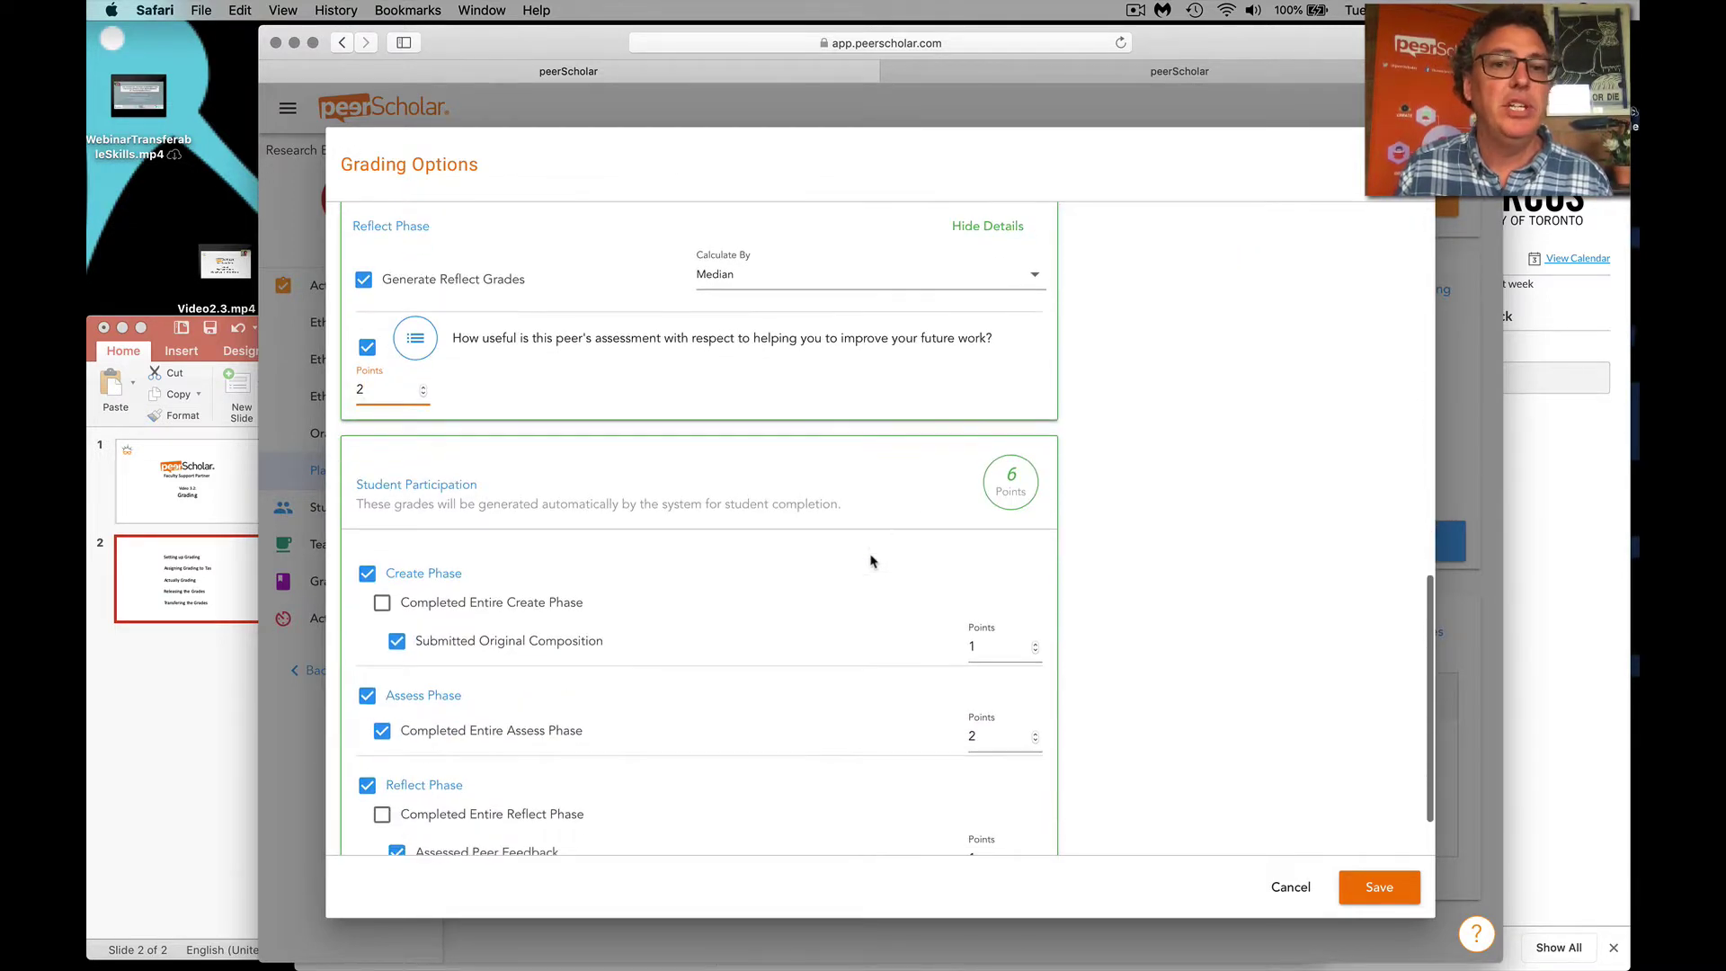
{"action": "scroll", "coordinate": [870, 562], "scroll_direction": "up", "scroll_amount": 5}
{"action": "scroll", "coordinate": [870, 562], "scroll_direction": "up", "scroll_amount": 1}
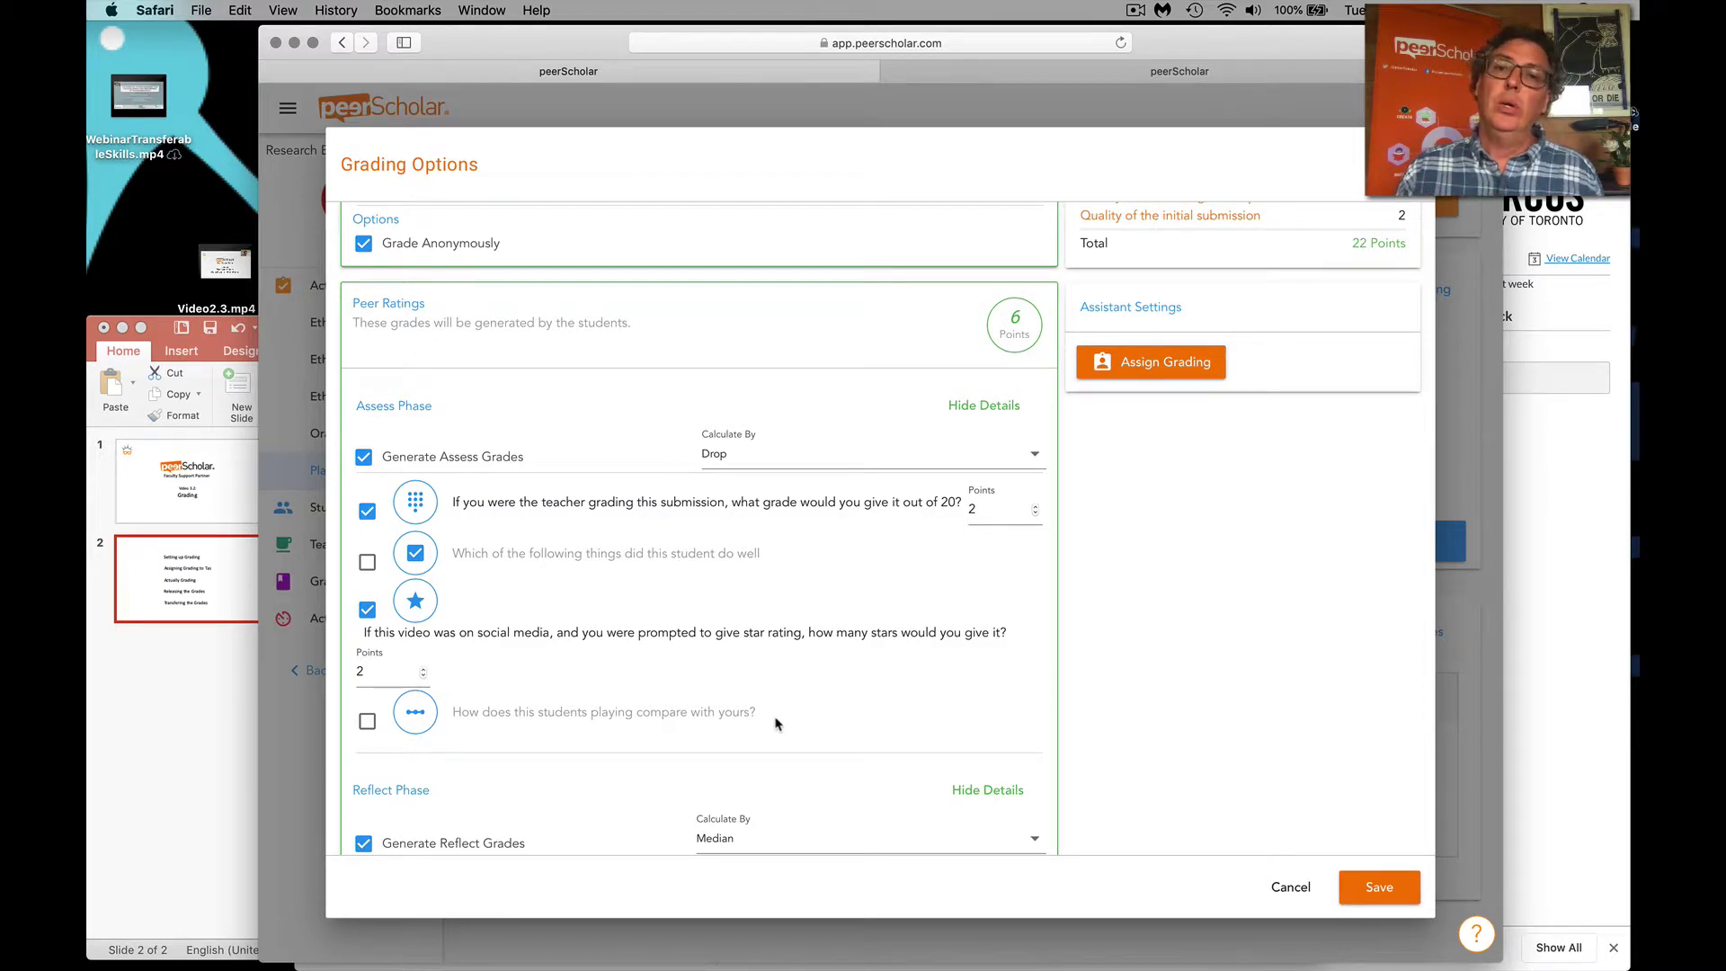
{"action": "scroll", "coordinate": [777, 724], "scroll_direction": "up", "scroll_amount": 5}
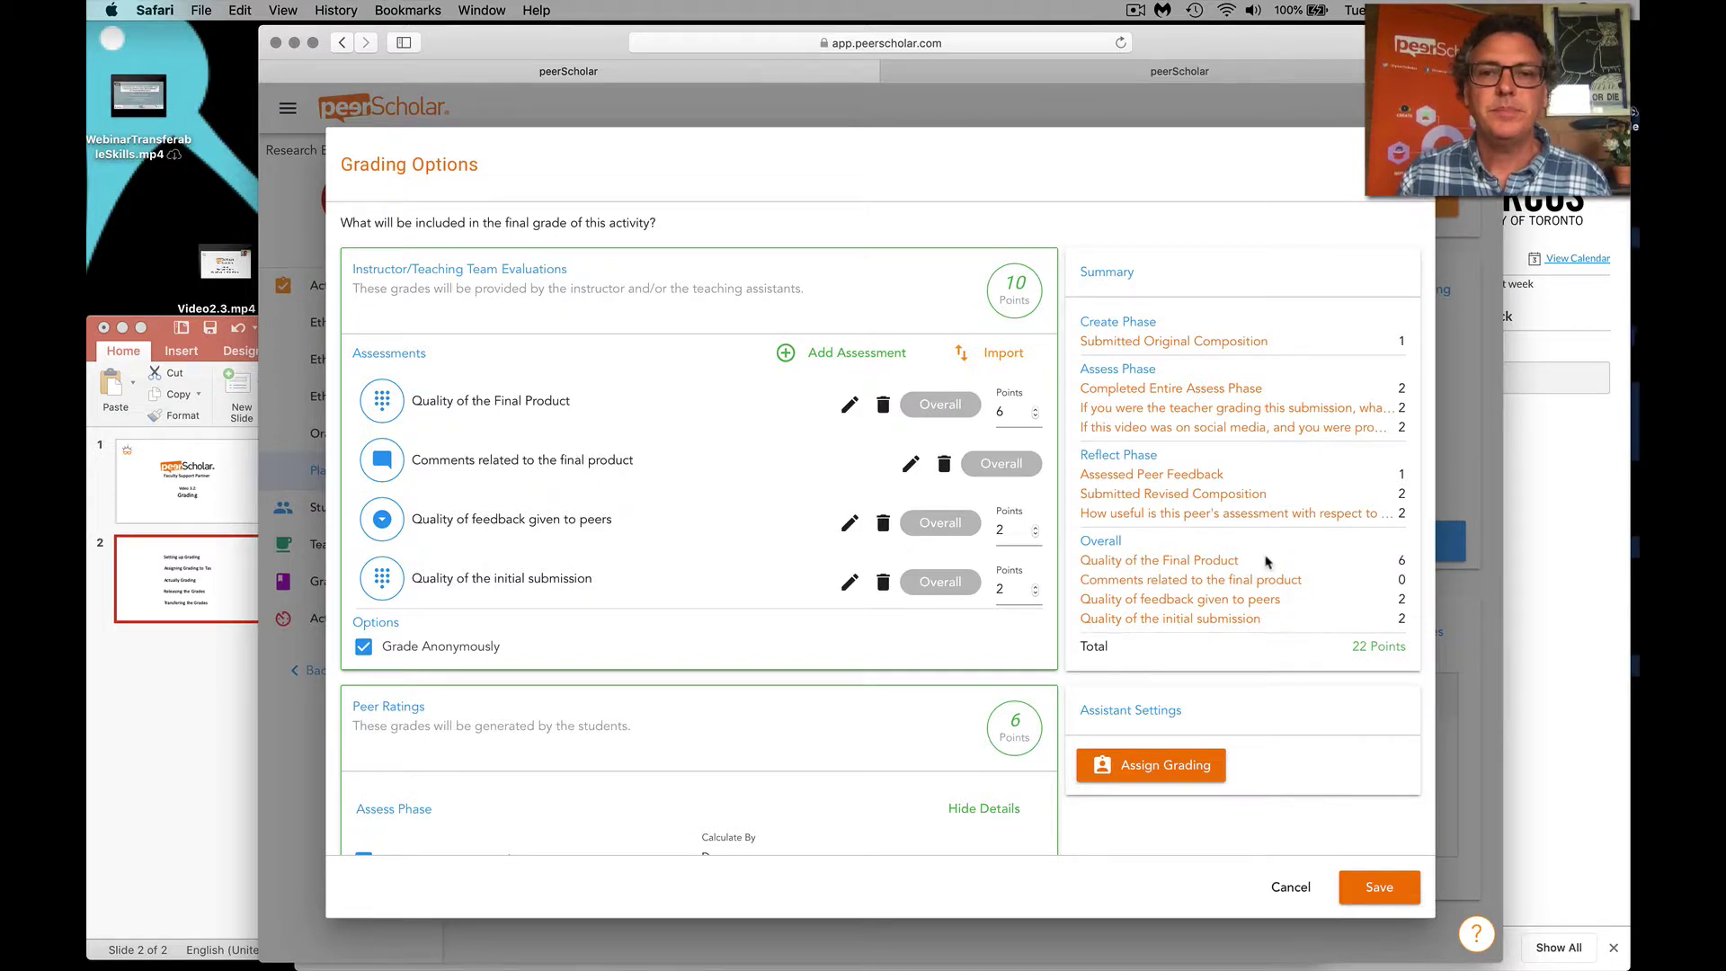
{"action": "scroll", "coordinate": [1268, 561], "scroll_direction": "down", "scroll_amount": 2}
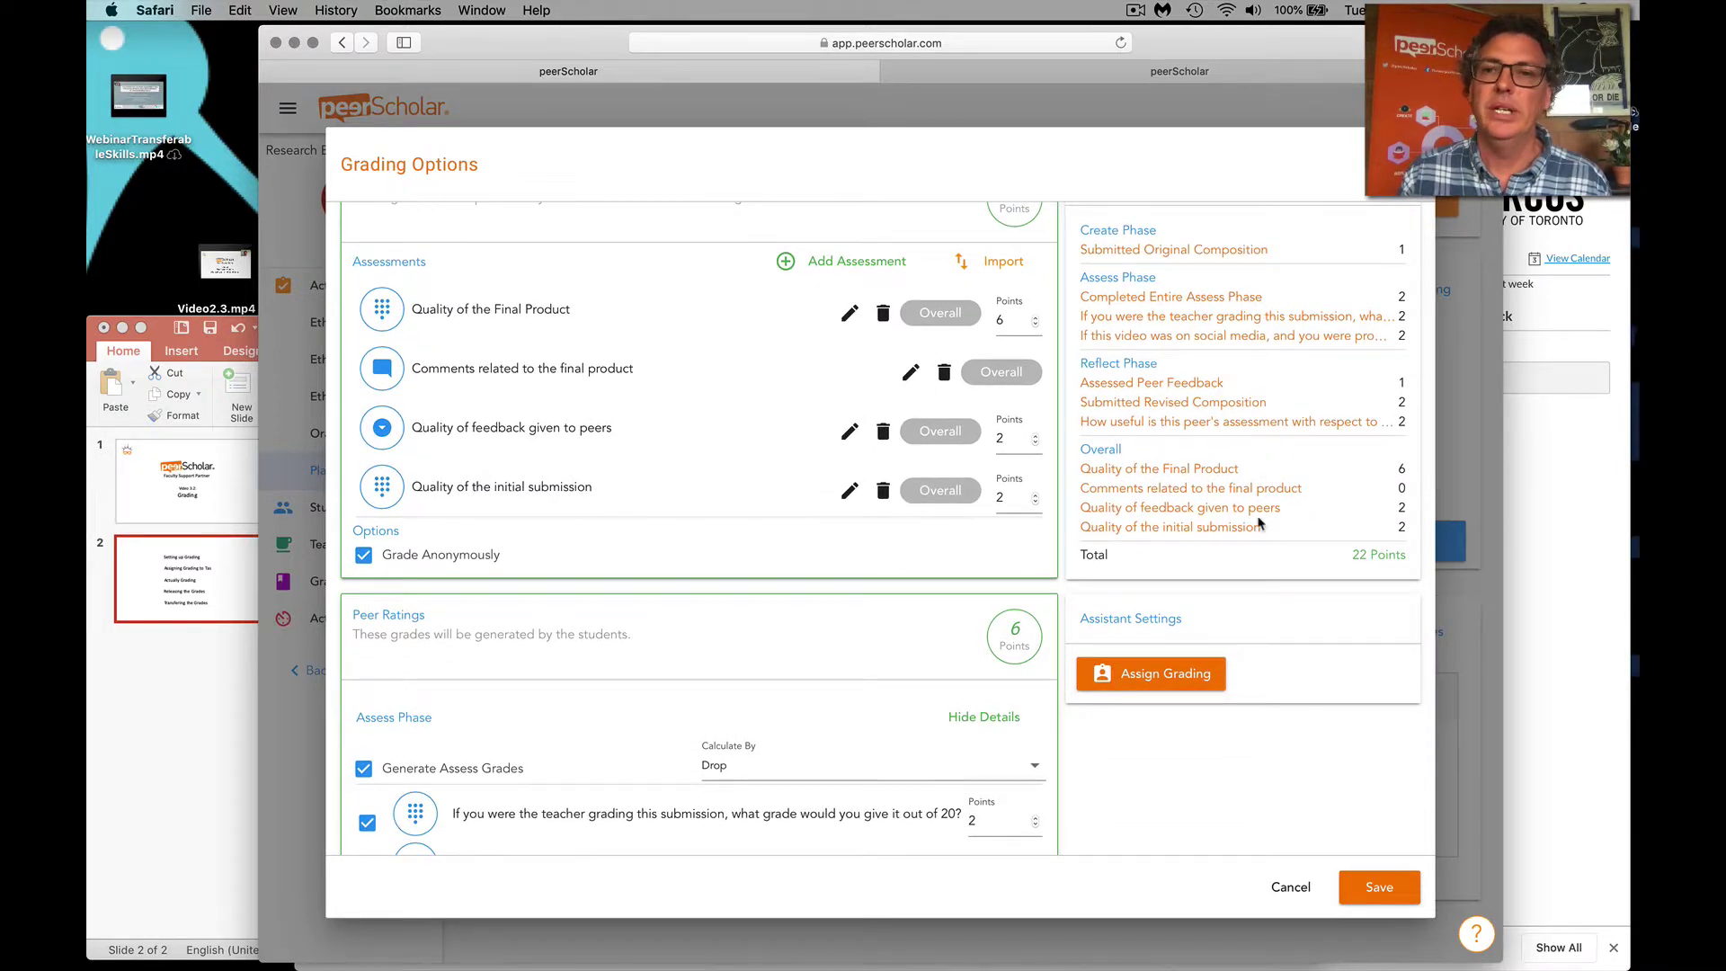
{"action": "scroll", "coordinate": [1261, 522], "scroll_direction": "up", "scroll_amount": 1}
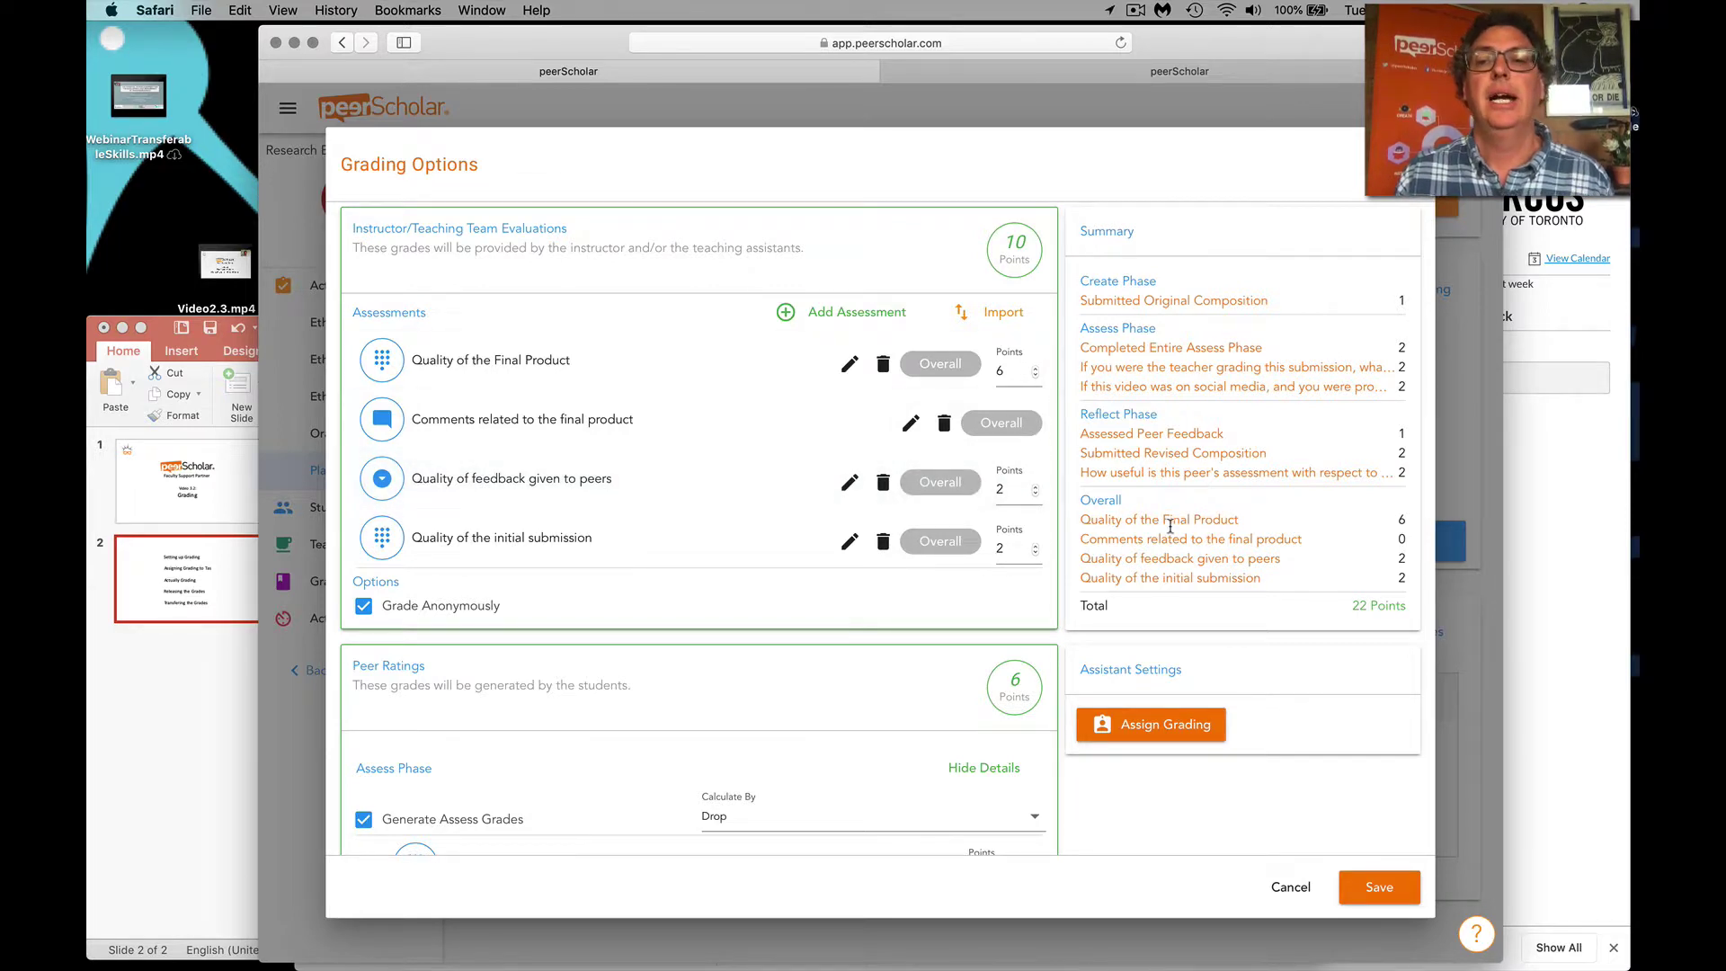
{"action": "scroll", "coordinate": [870, 789], "scroll_direction": "down", "scroll_amount": 6}
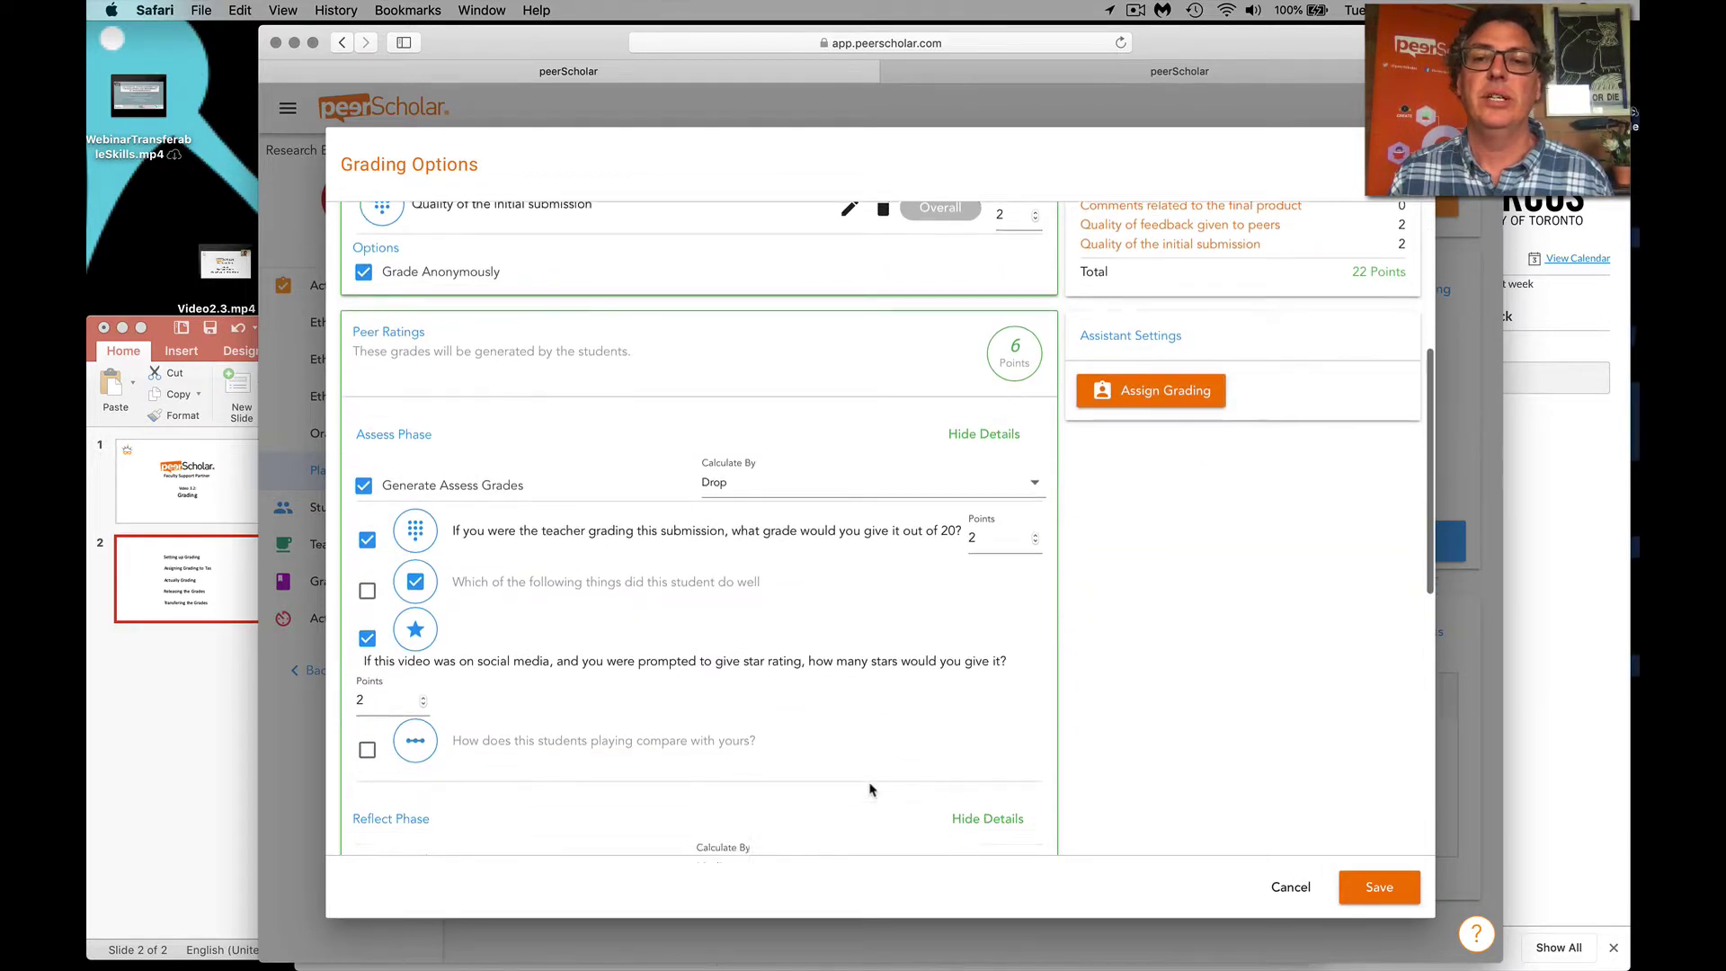
{"action": "scroll", "coordinate": [870, 789], "scroll_direction": "down", "scroll_amount": 1}
{"action": "scroll", "coordinate": [871, 789], "scroll_direction": "up", "scroll_amount": 5}
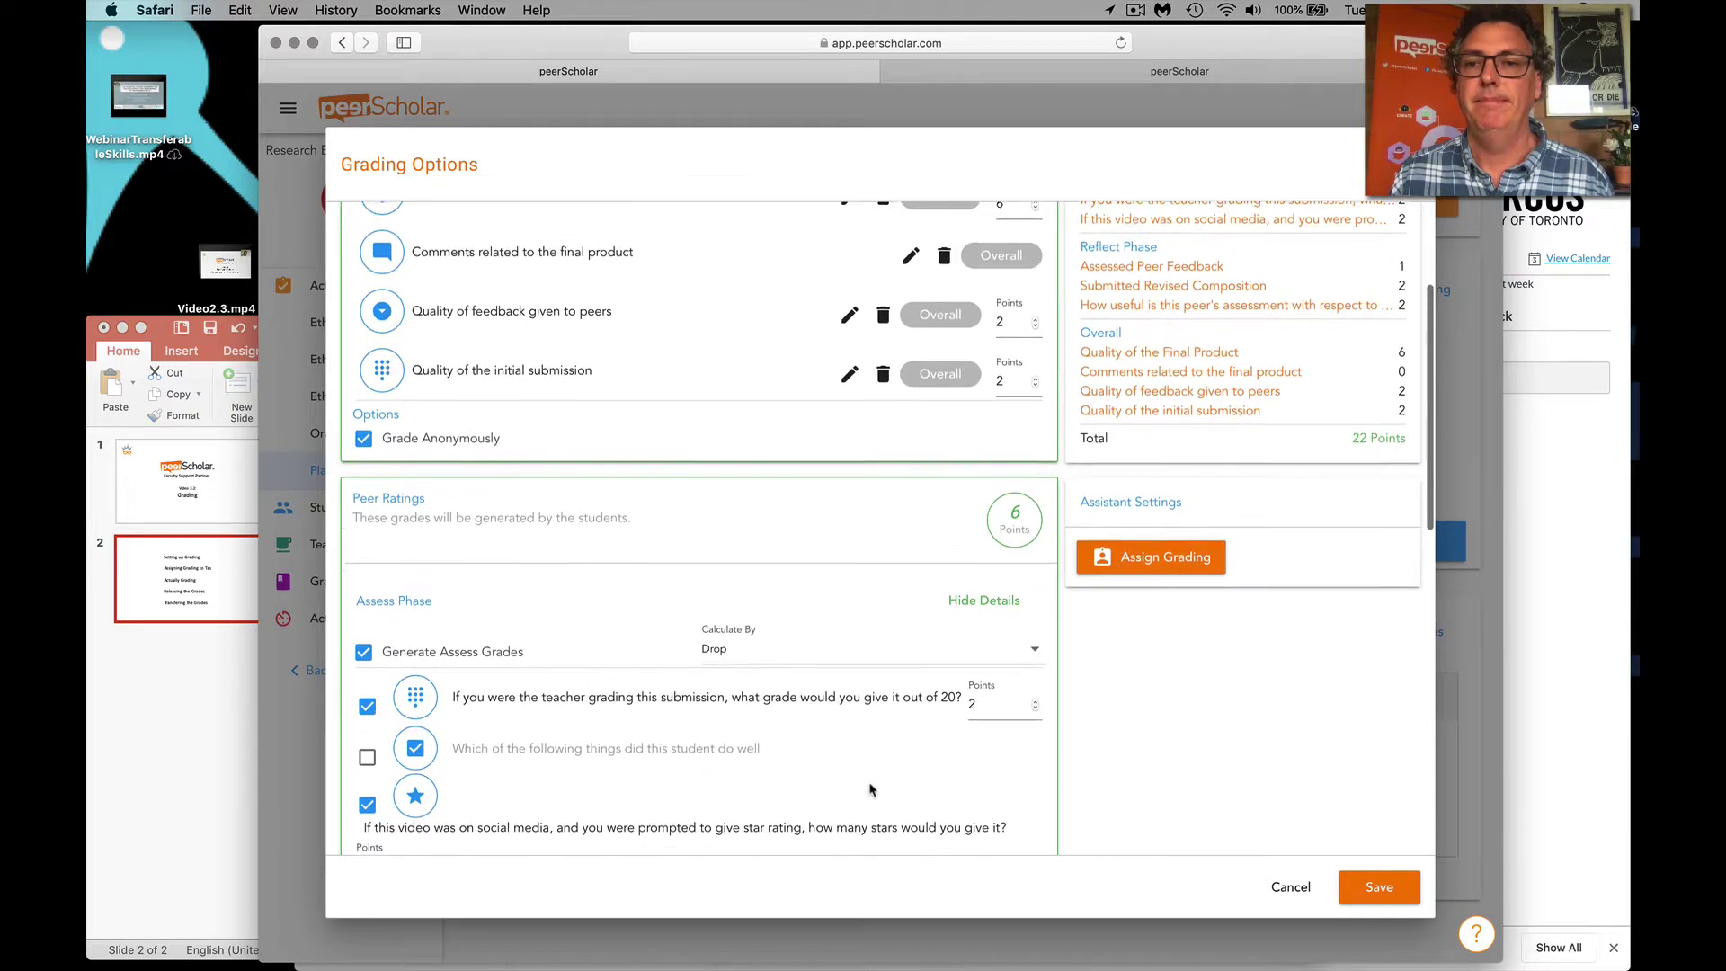
{"action": "scroll", "coordinate": [1163, 814], "scroll_direction": "up", "scroll_amount": 2}
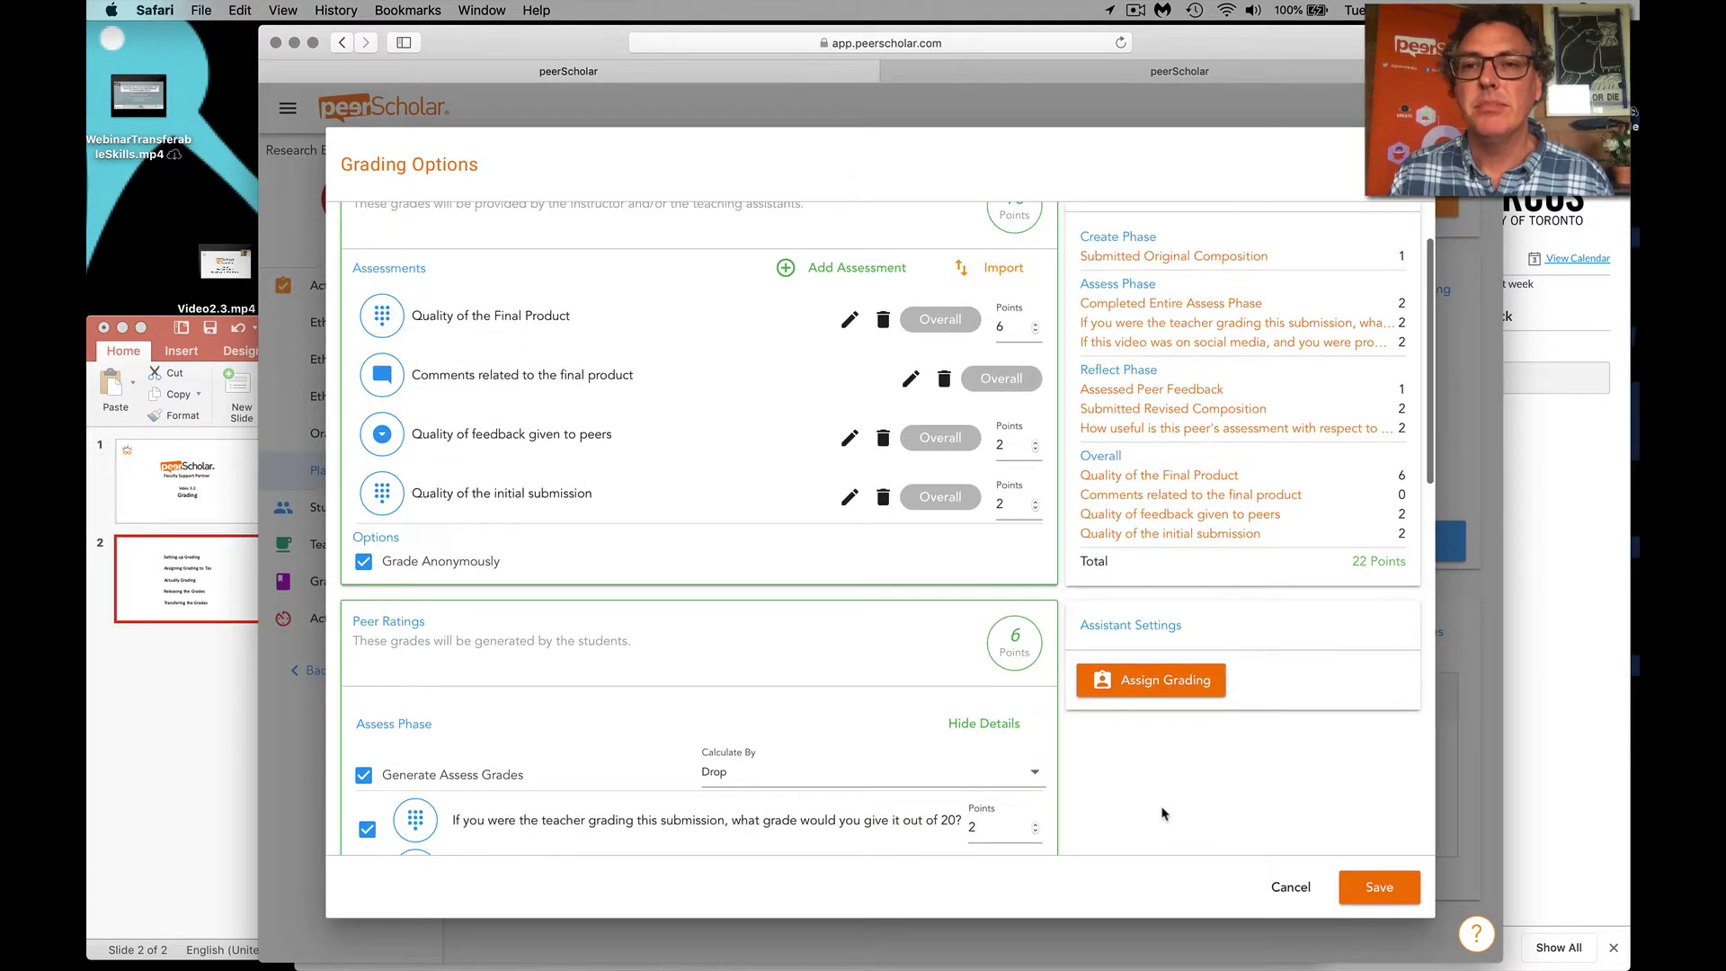
Check the assistants' grading assignment options for the activity and close them along with the grading options
{"action": "scroll", "coordinate": [1162, 814], "scroll_direction": "up", "scroll_amount": 1}
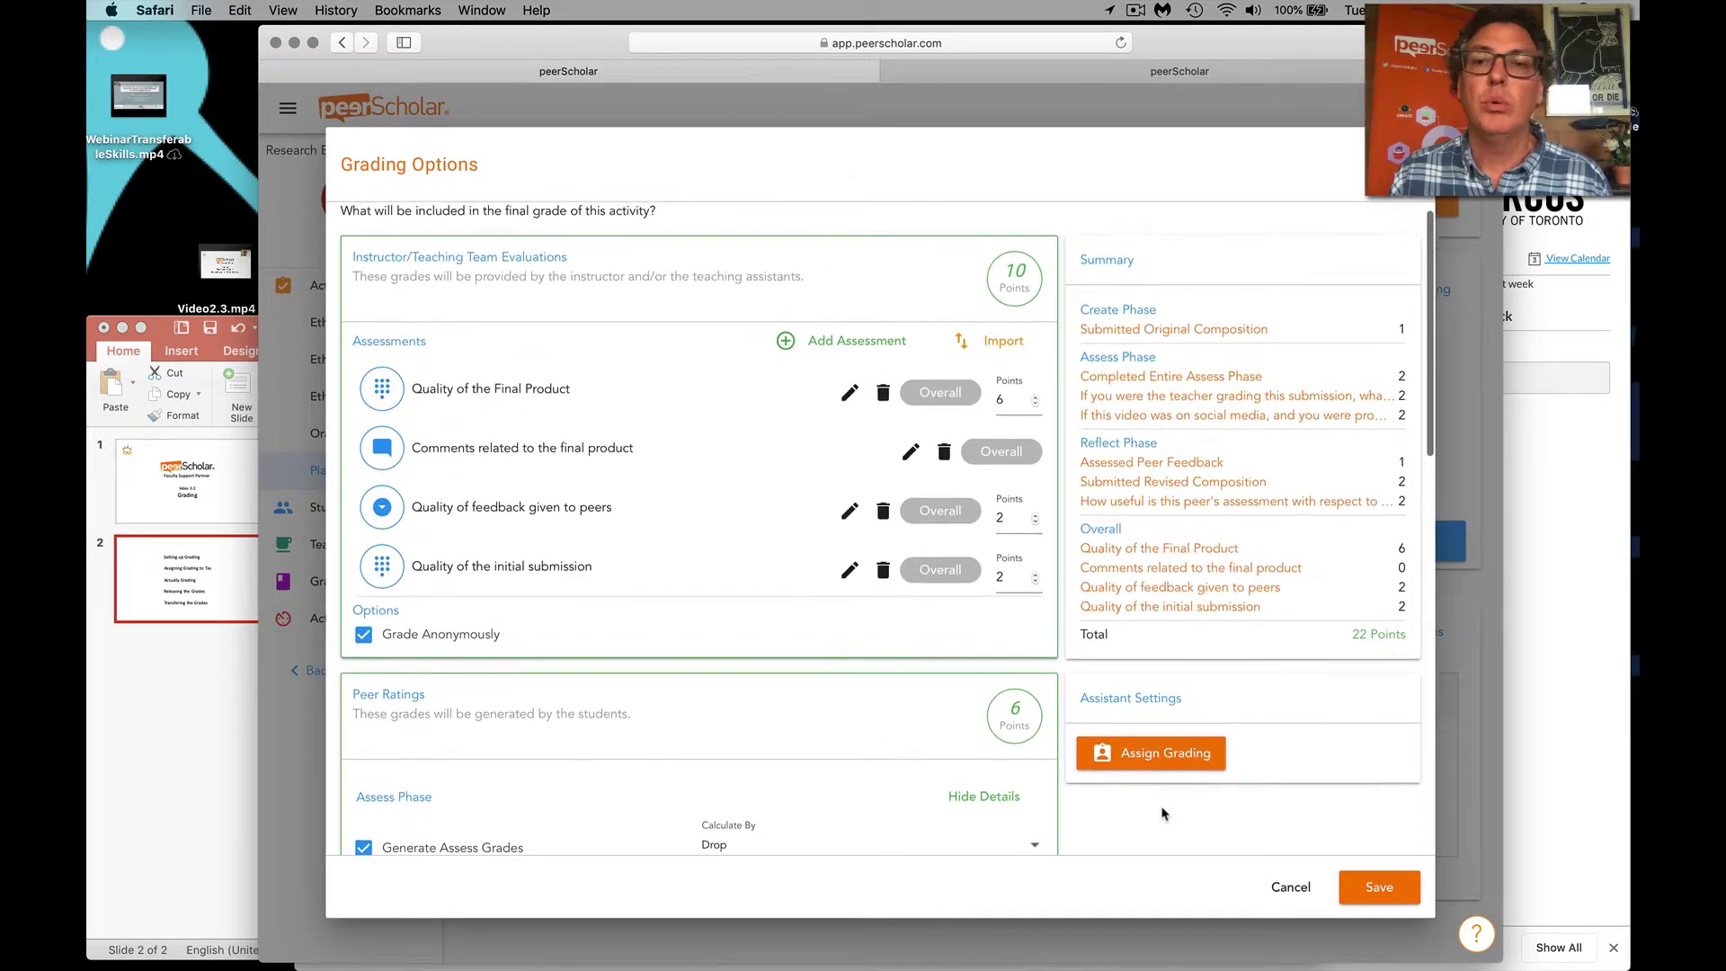
{"action": "left_click", "coordinate": [1163, 756]}
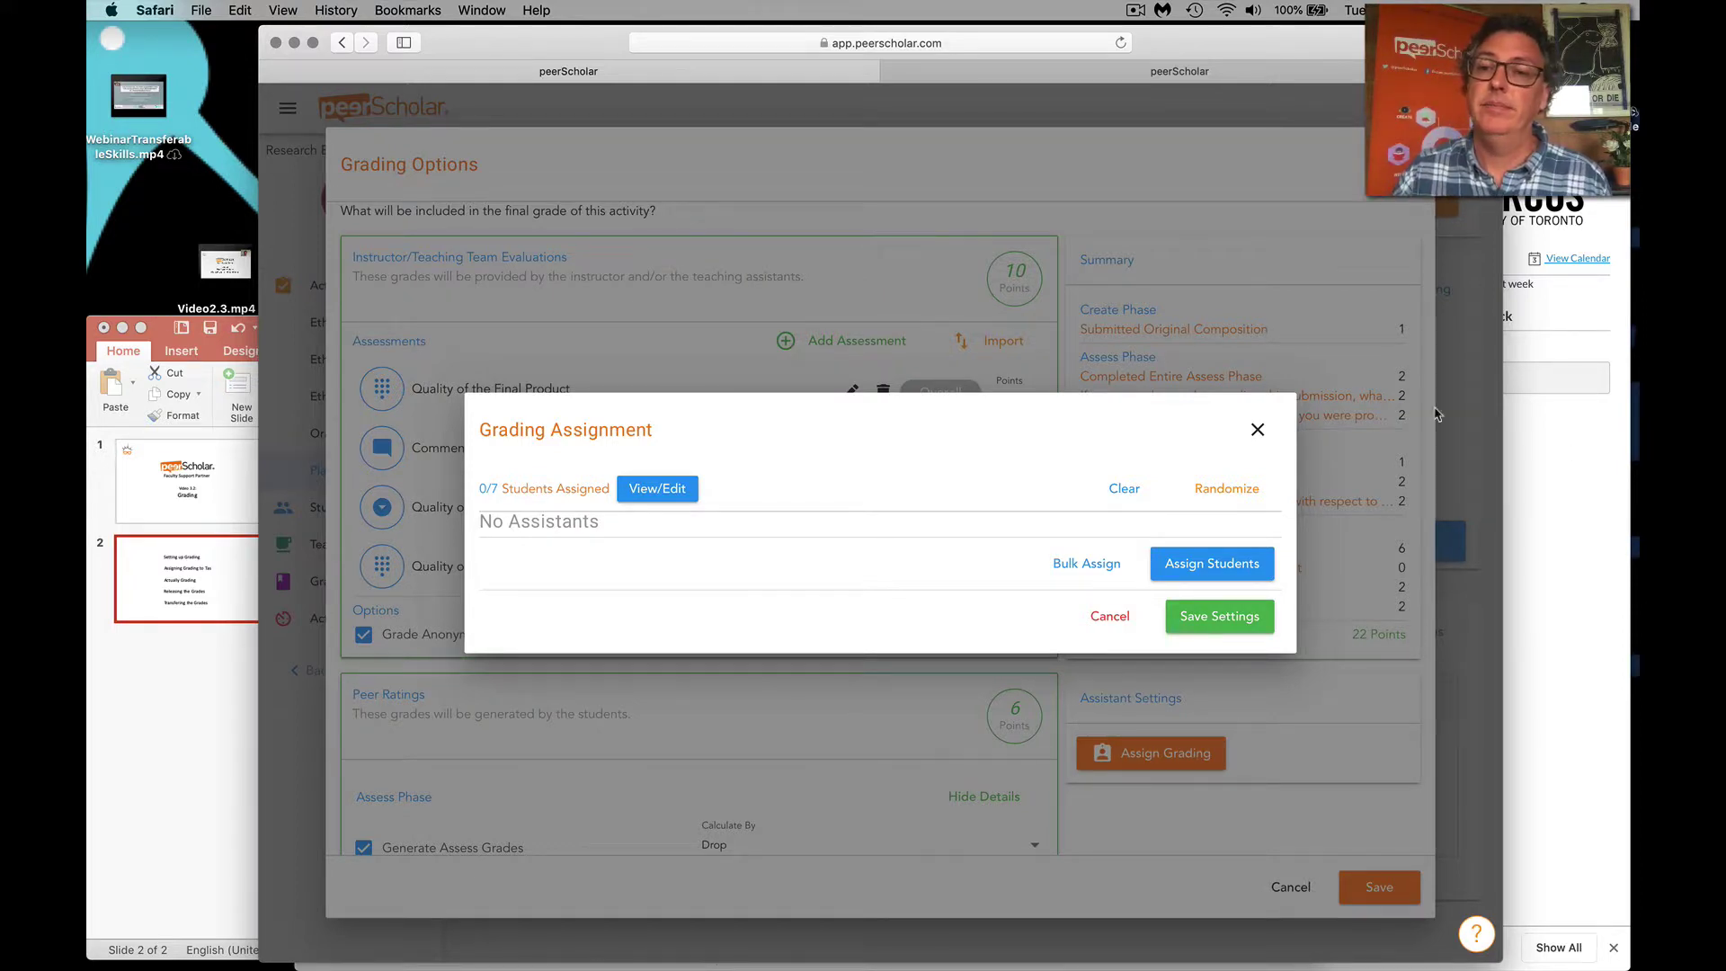
{"action": "left_click", "coordinate": [1258, 430]}
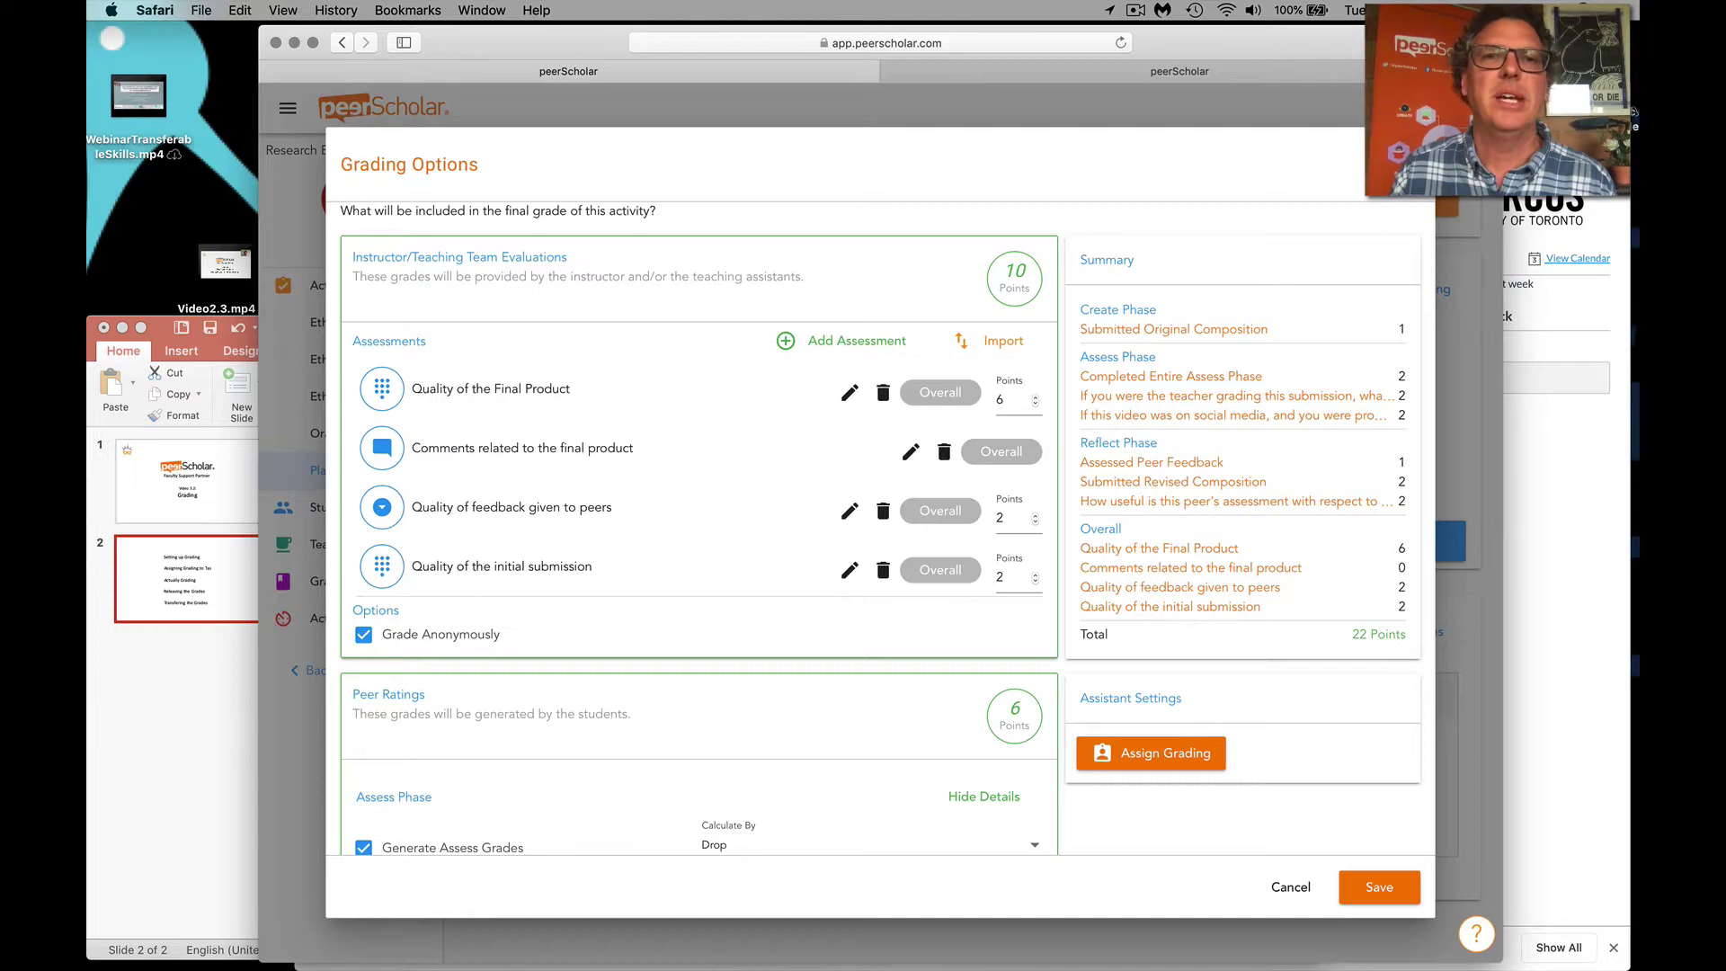
{"action": "key", "text": "Escape"}
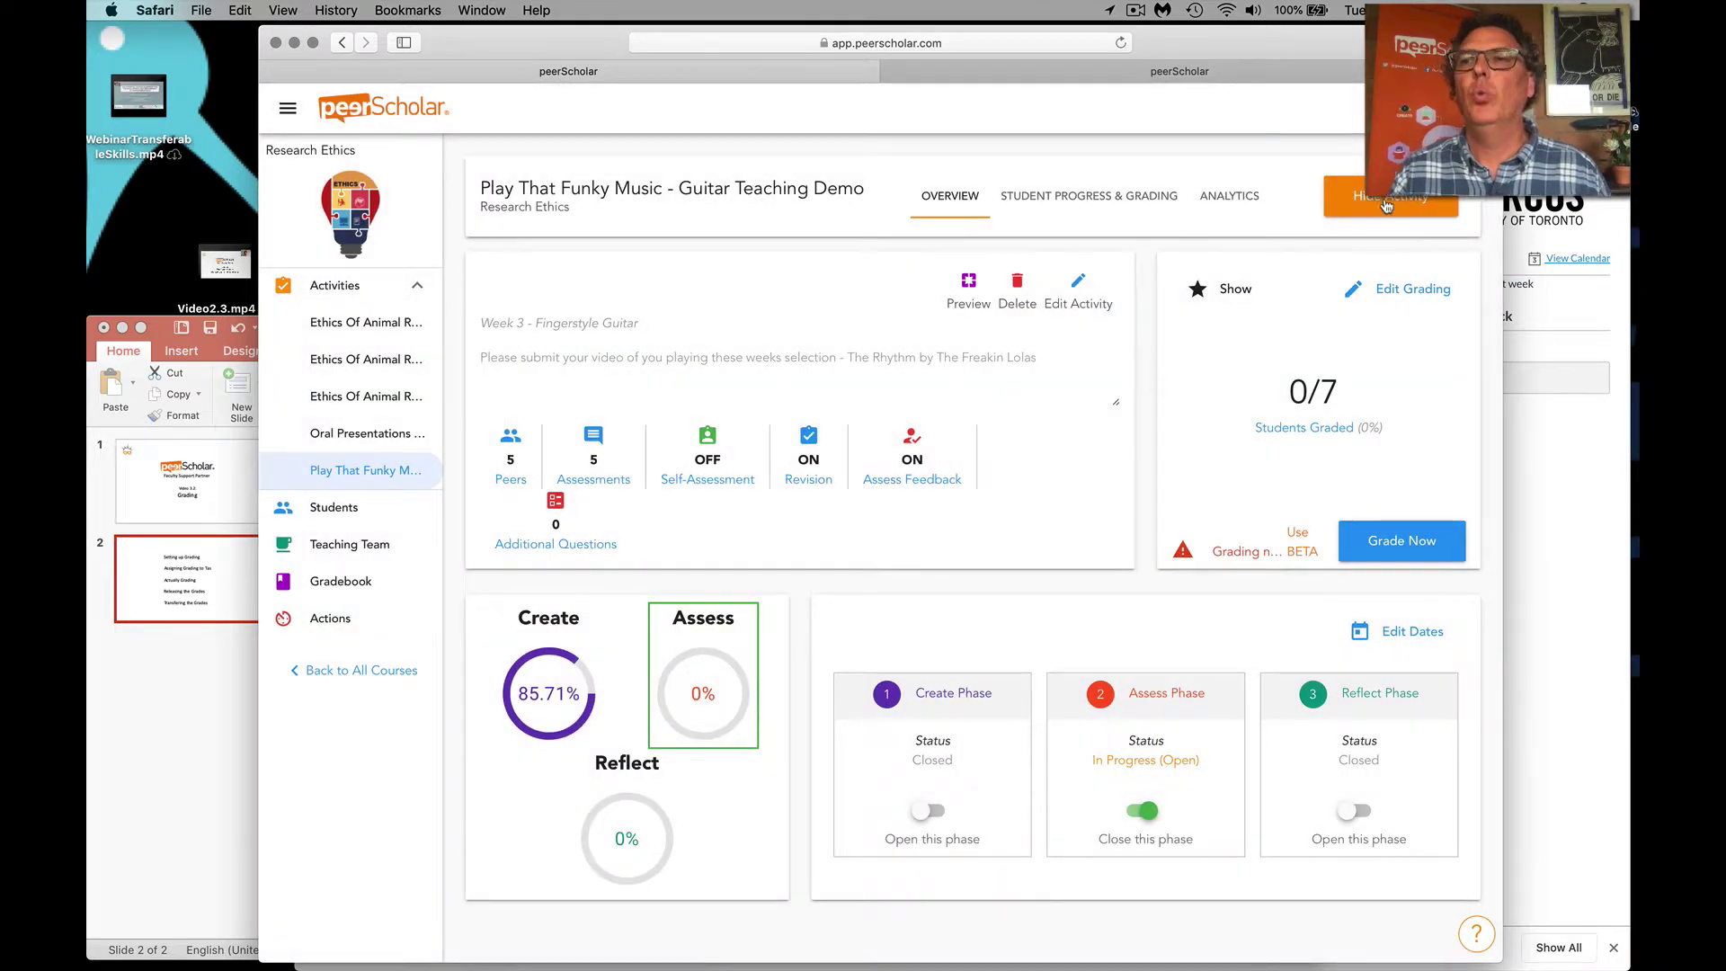
Rearrange the peerScholar and Quercus browser windows and bring the Quercus dashboard in Chrome to the front
{"action": "key", "text": "super+Tab"}
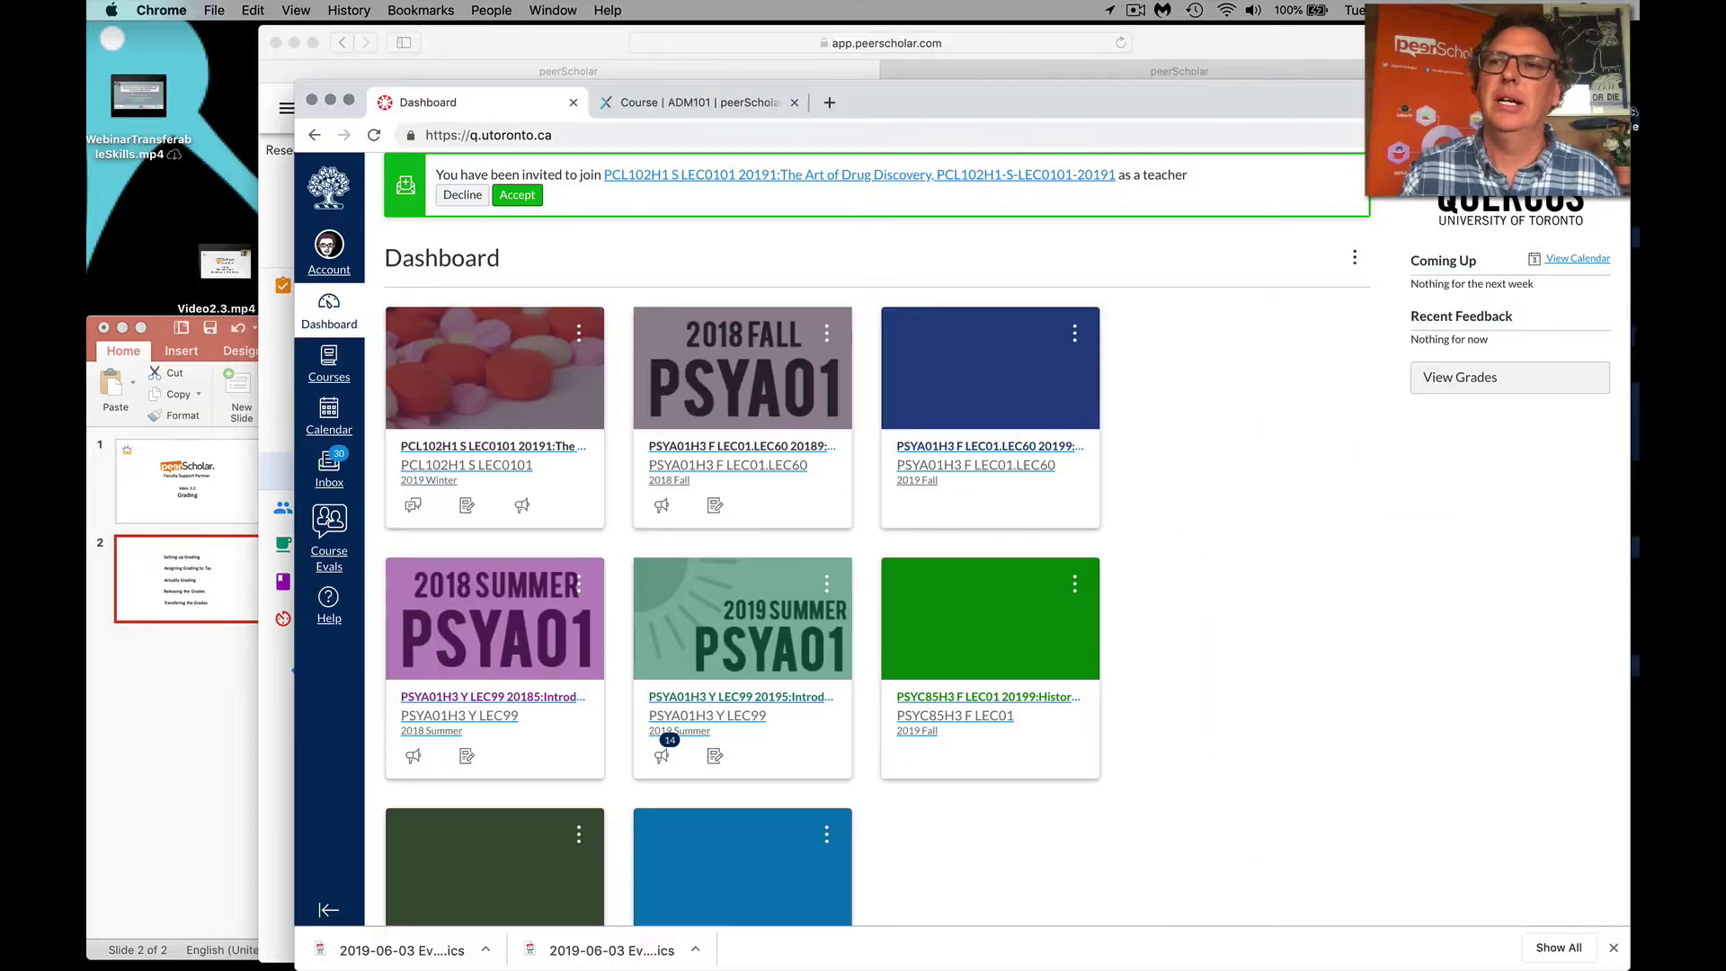
{"action": "mouse_move", "coordinate": [1079, 101]}
{"action": "left_mouse_down"}
{"action": "mouse_move", "coordinate": [1050, 49]}
{"action": "mouse_move", "coordinate": [1090, 69]}
{"action": "mouse_move", "coordinate": [1057, 87]}
{"action": "left_mouse_up"}
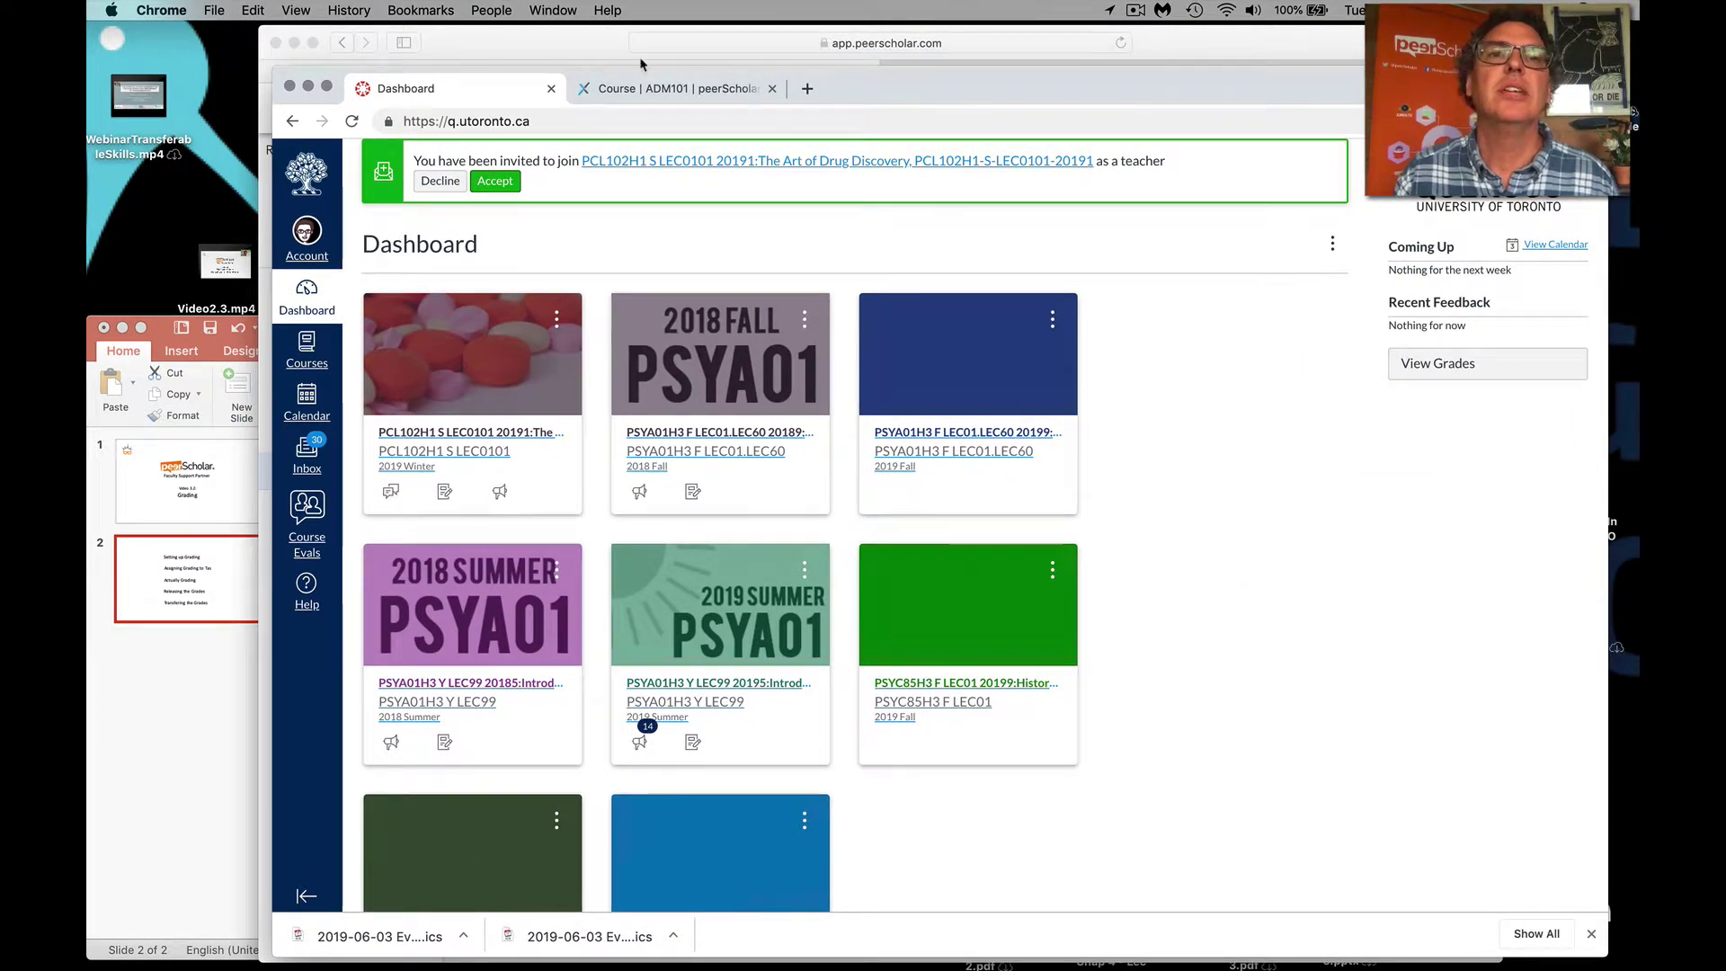
{"action": "left_click", "coordinate": [577, 45]}
{"action": "left_click_drag", "start_coordinate": [578, 45], "coordinate": [508, 45]}
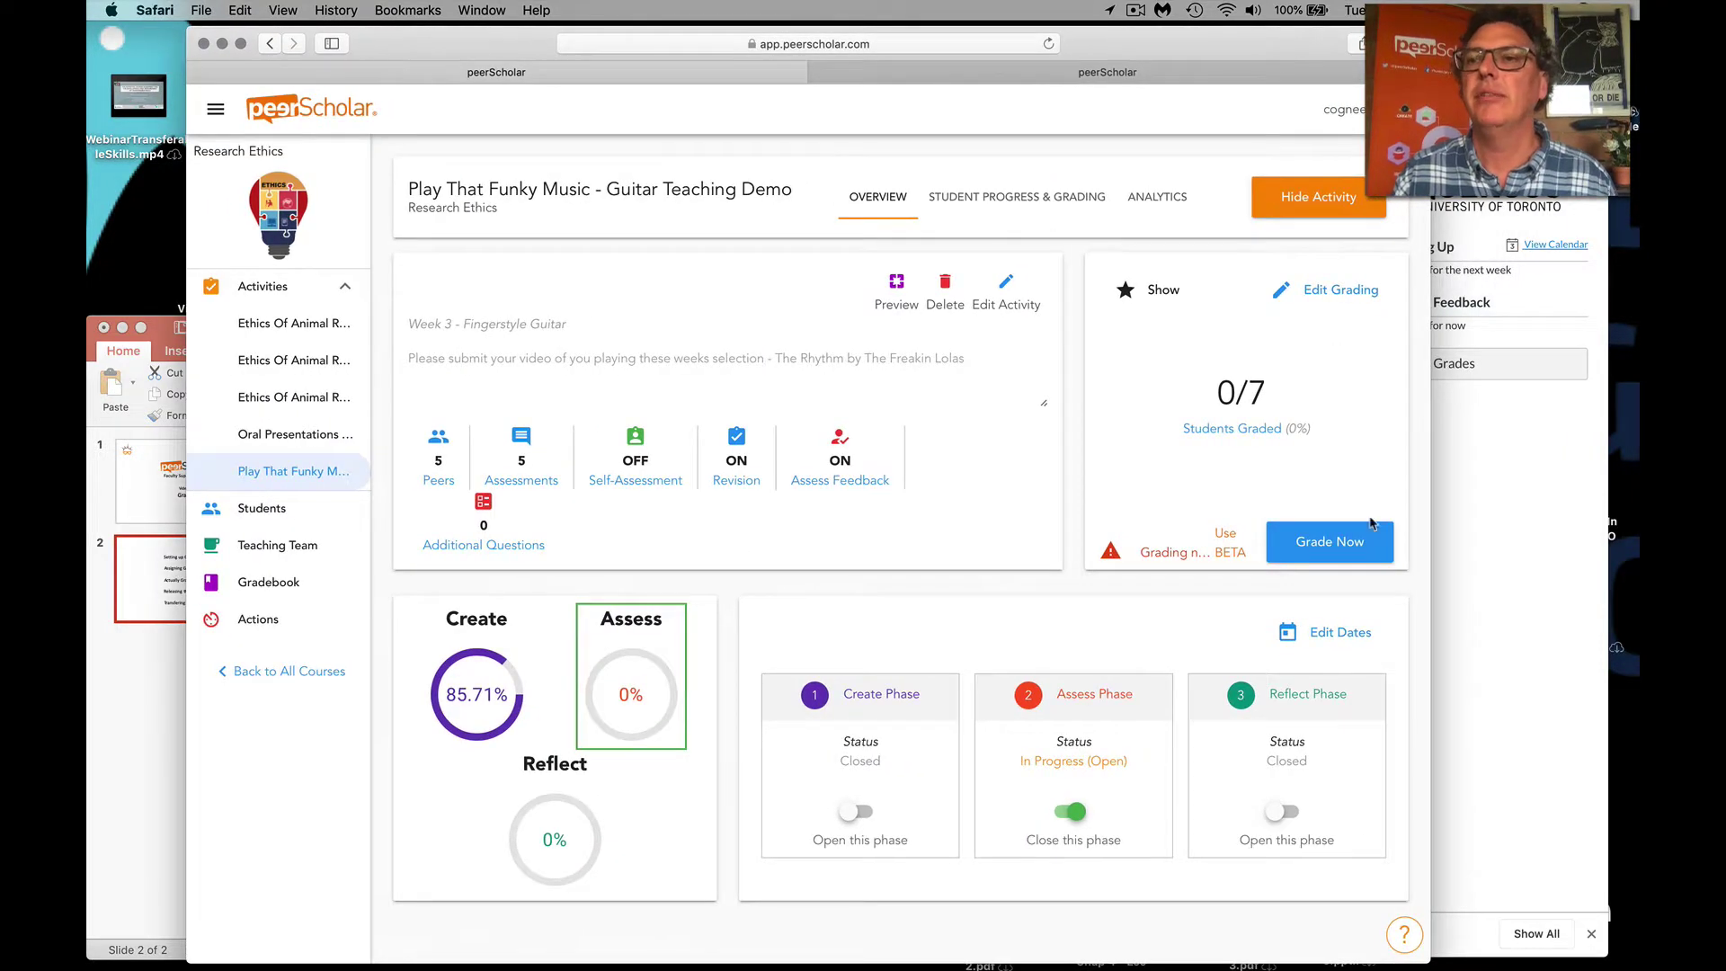
{"action": "left_click", "coordinate": [1485, 568]}
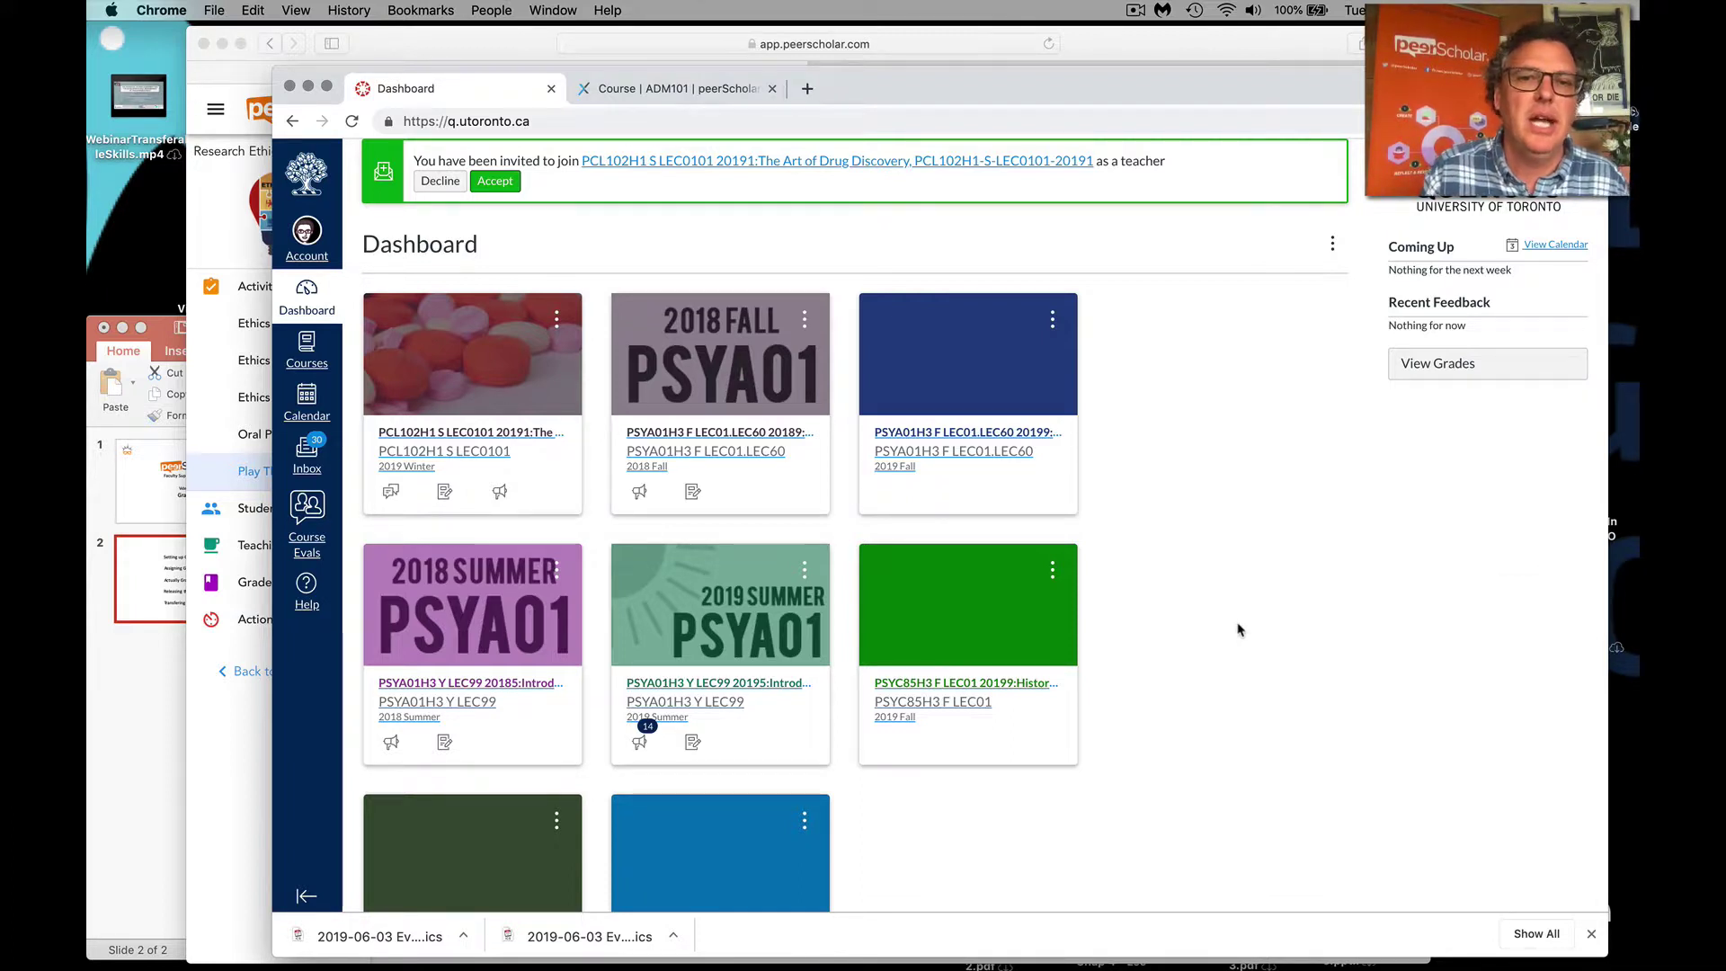
Open the 2018 Fall PSYA01H3 course in Quercus and load its peerScholar assignment in a new window
{"action": "left_click", "coordinate": [665, 365]}
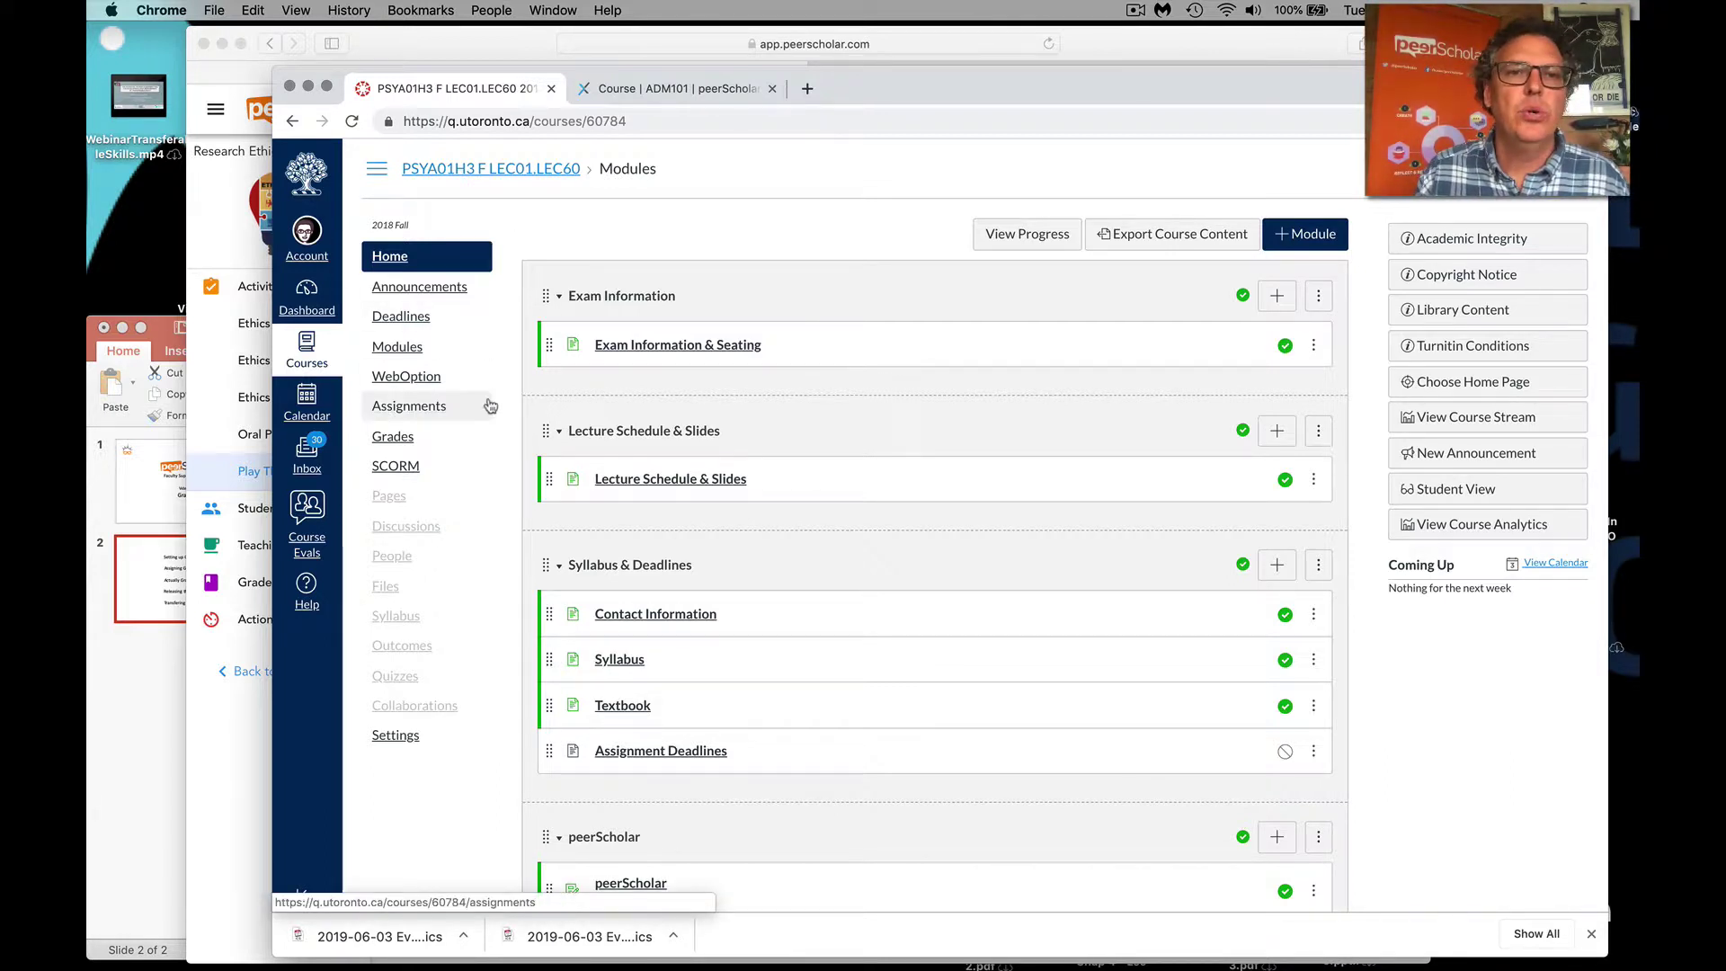
{"action": "scroll", "coordinate": [766, 434], "scroll_direction": "down", "scroll_amount": 1}
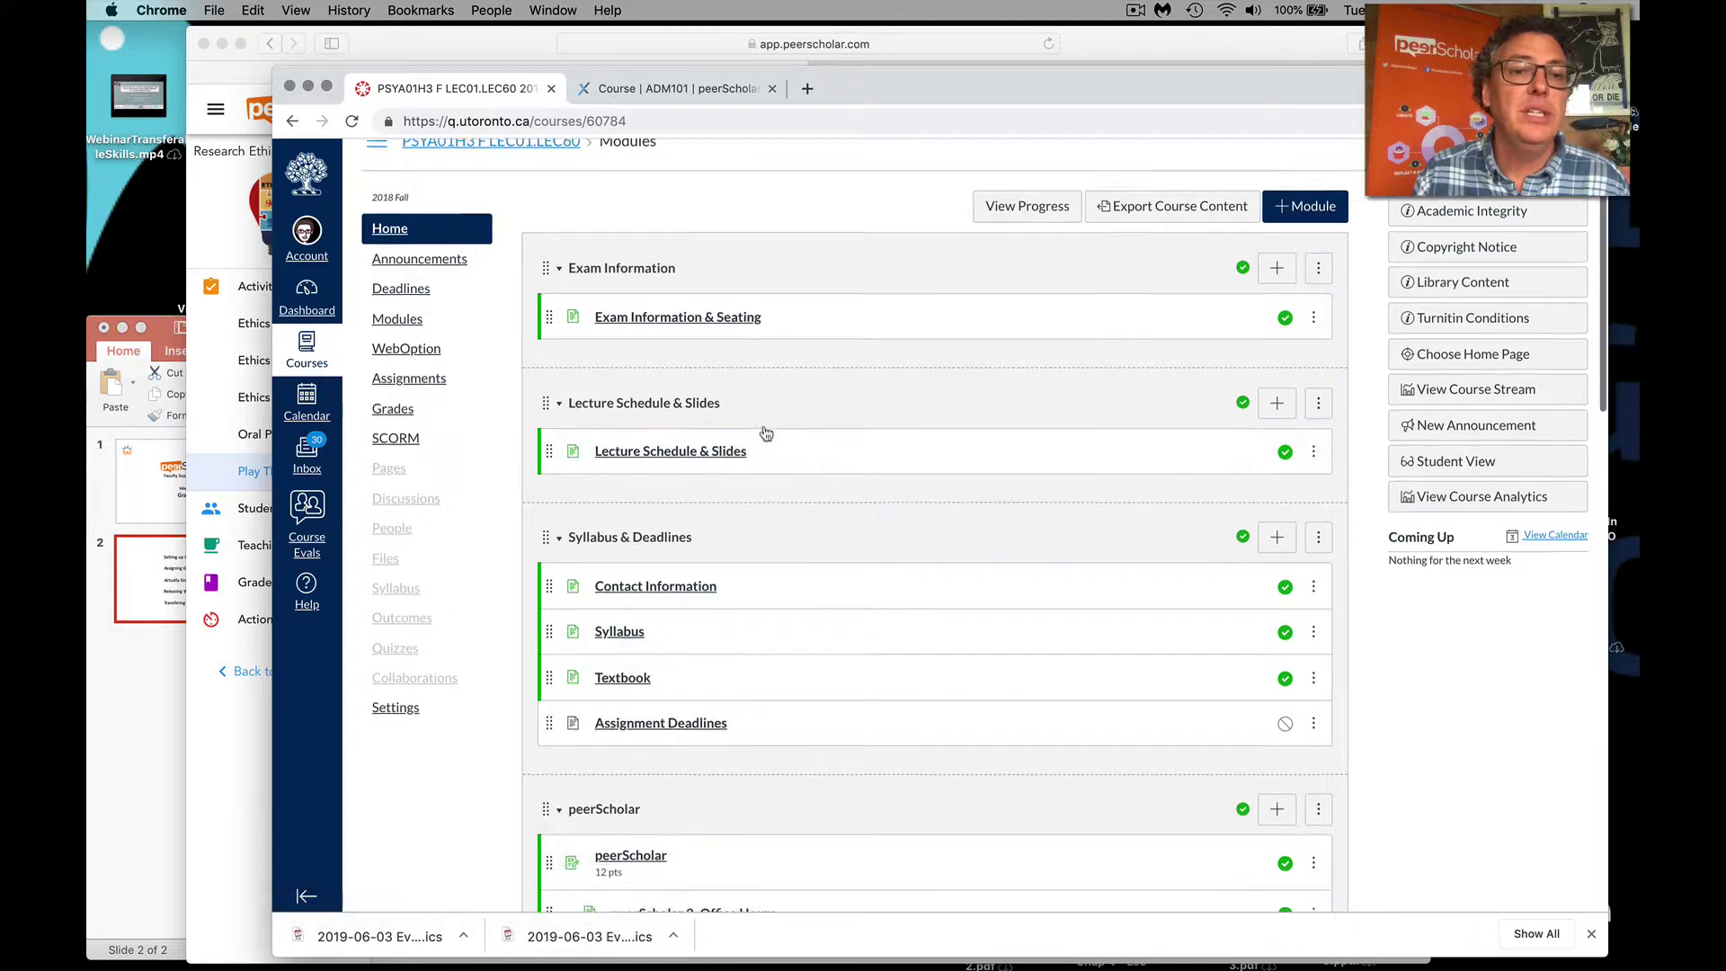
{"action": "scroll", "coordinate": [766, 433], "scroll_direction": "down", "scroll_amount": 5}
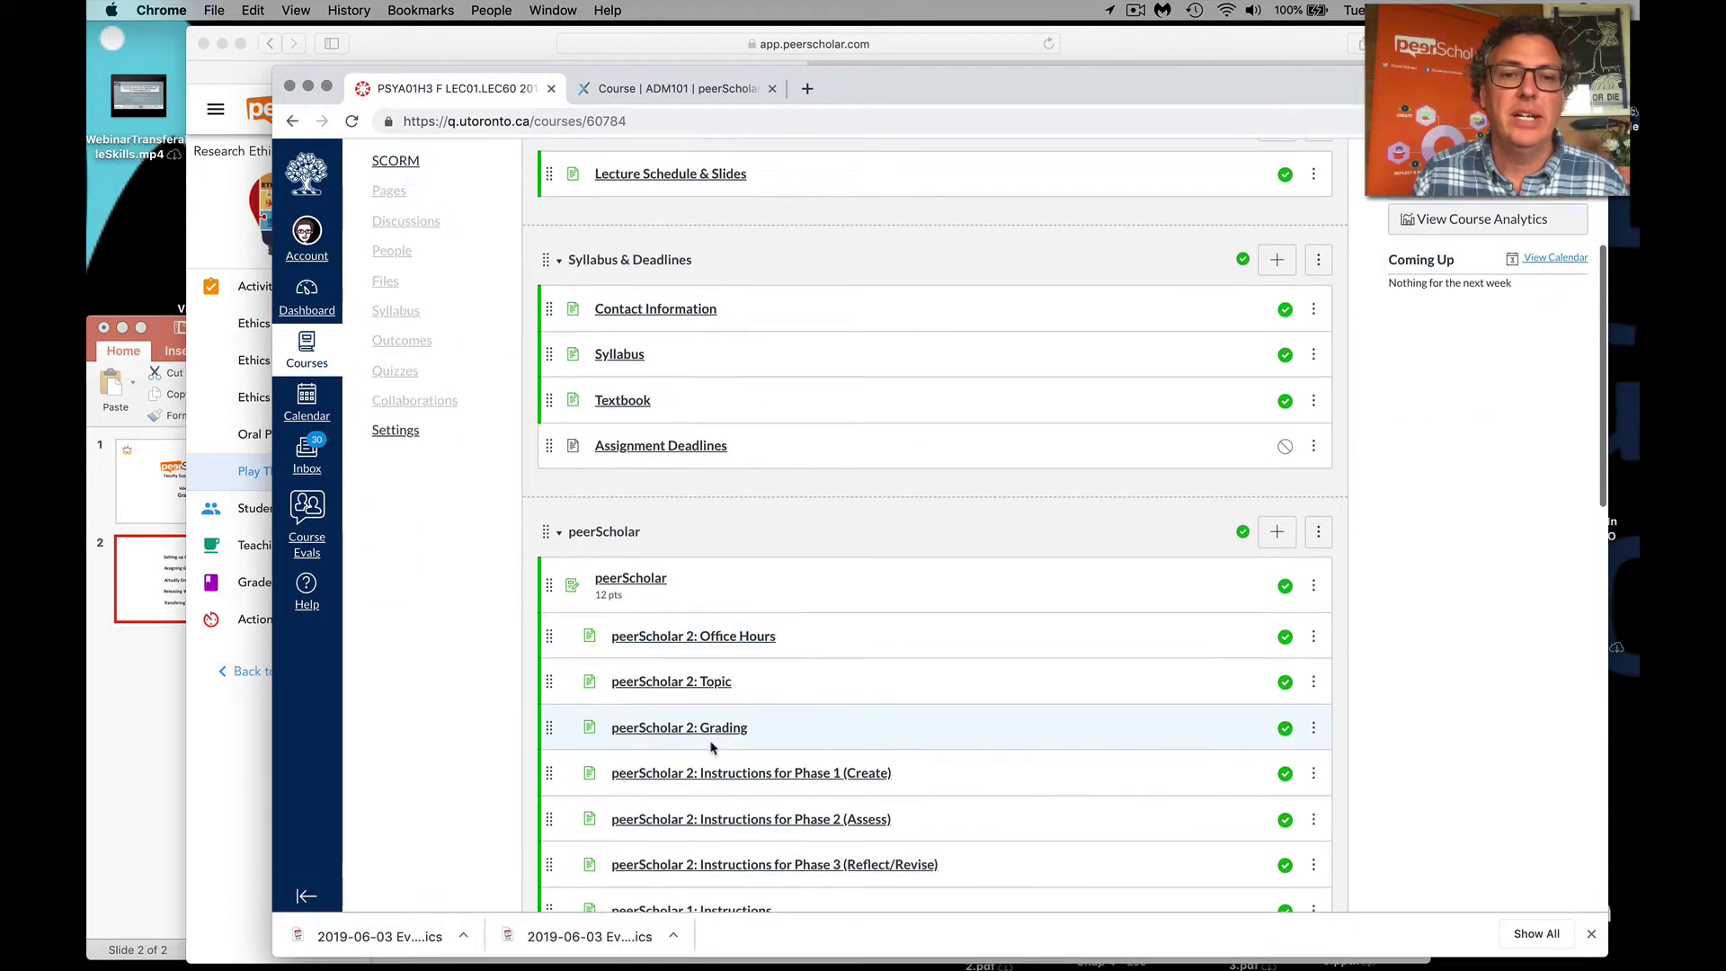
{"action": "left_click", "coordinate": [631, 582]}
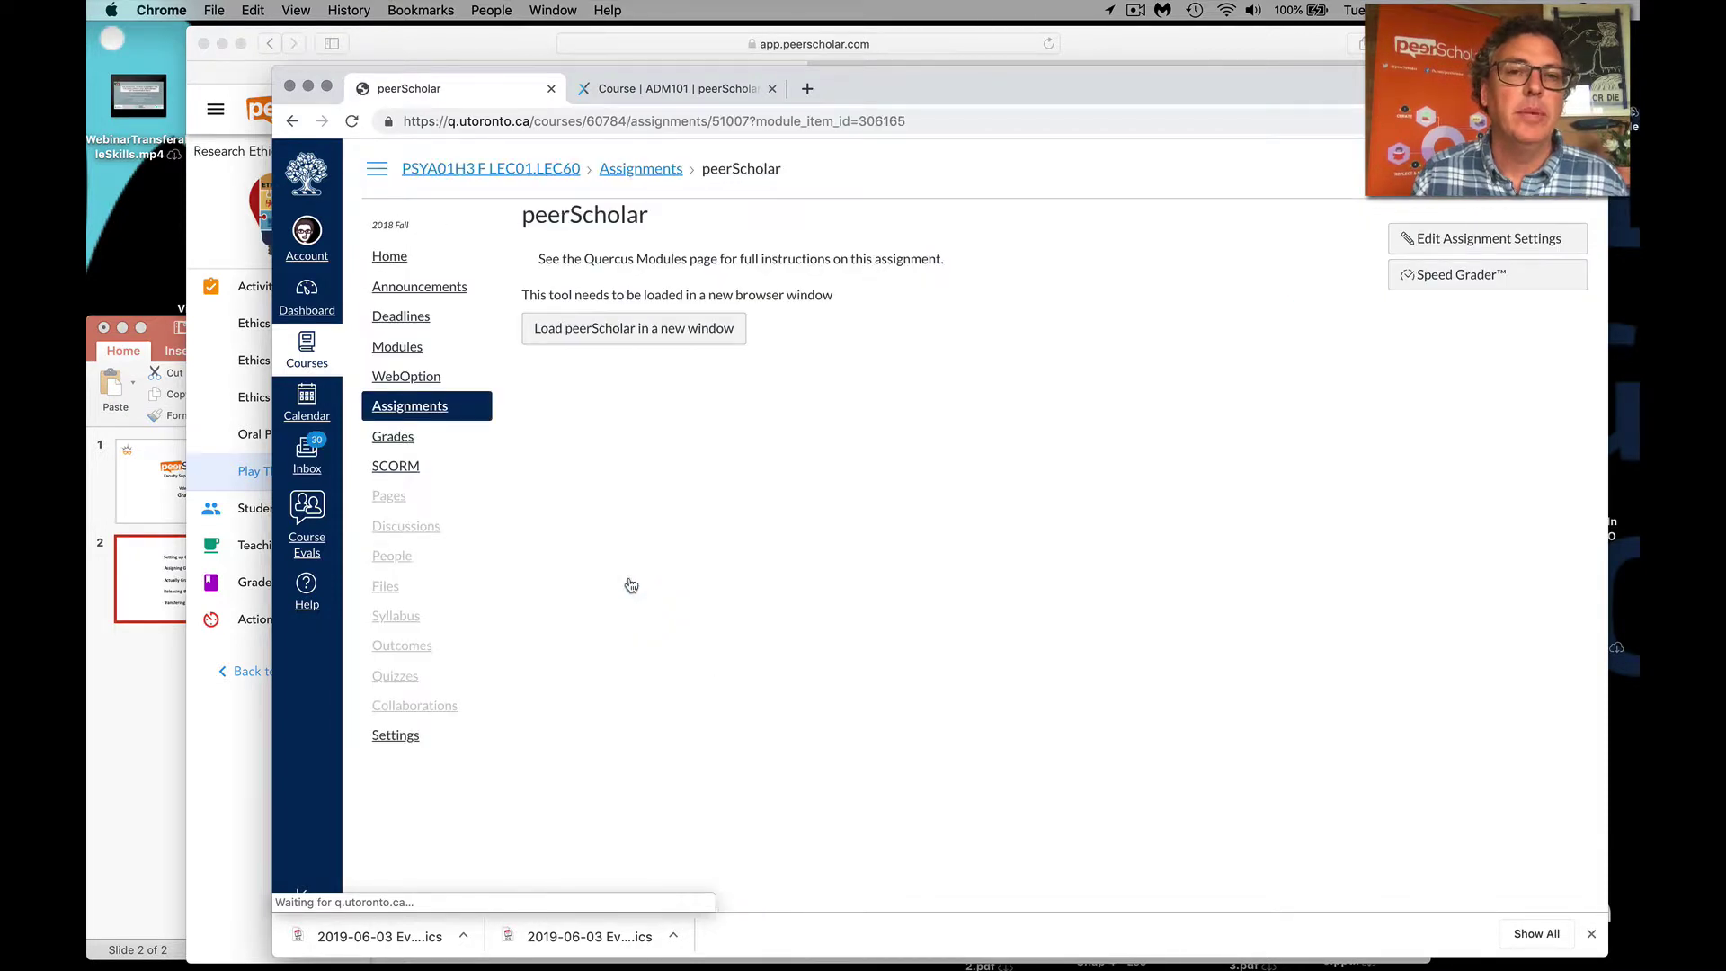
{"action": "left_click", "coordinate": [627, 329]}
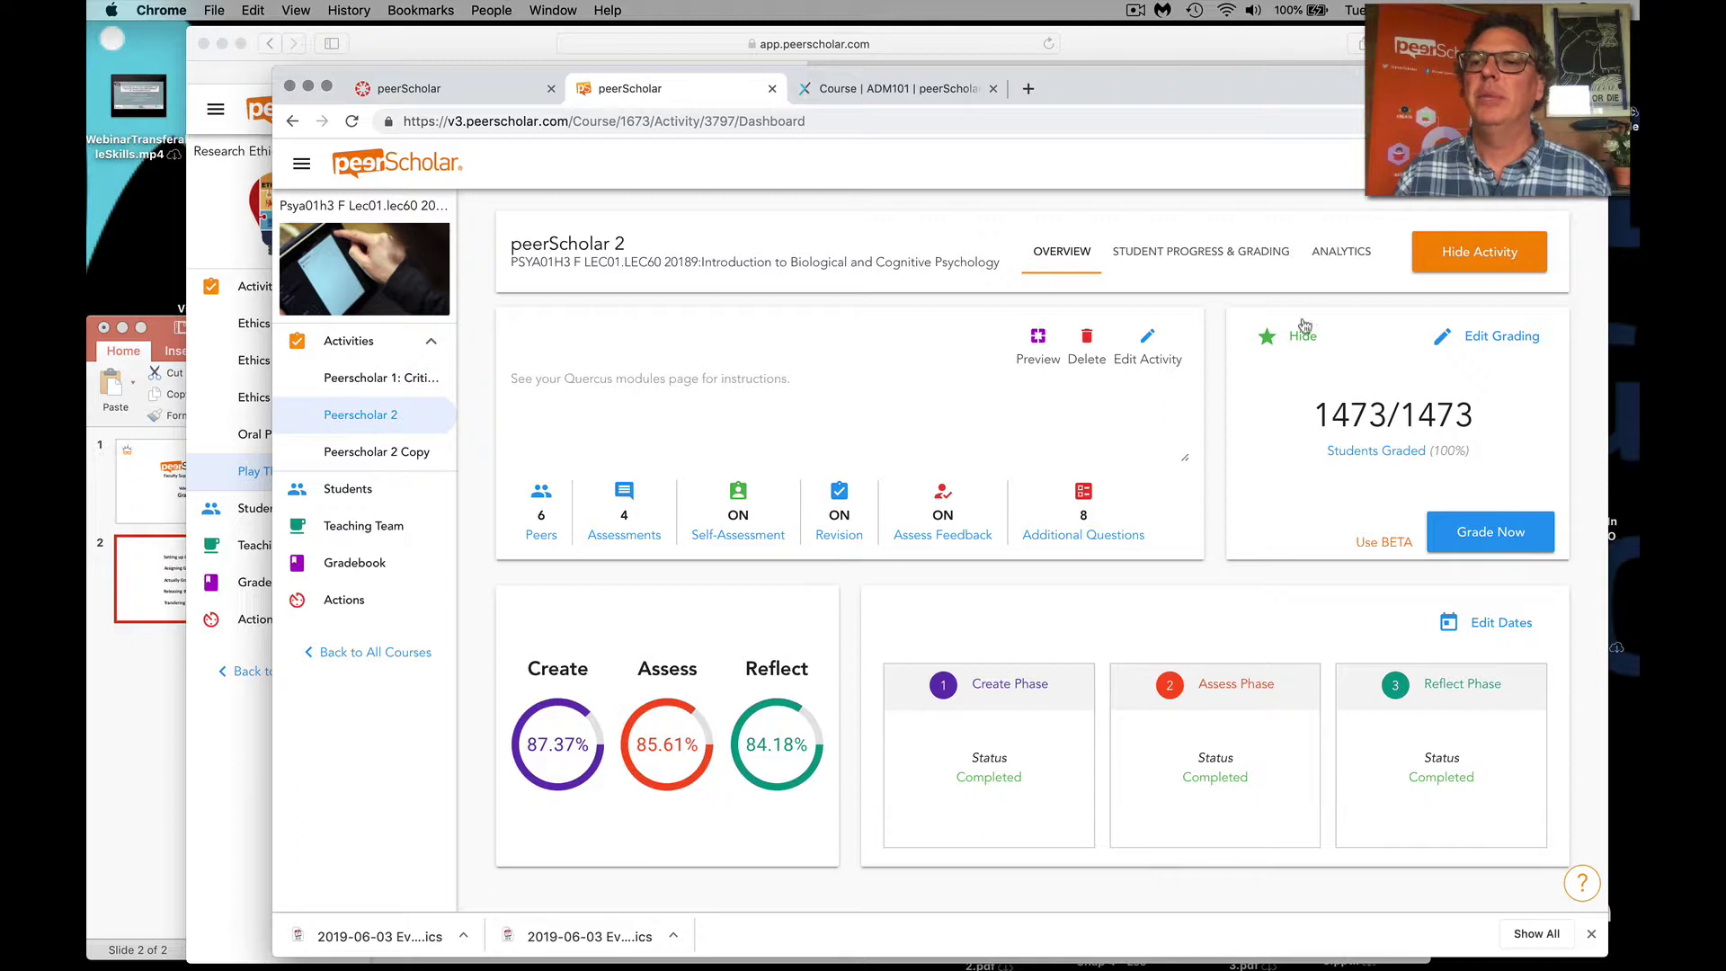
Review the peerScholar 2 activity's grading options, including peer ratings and student participation, and close them without editing
{"action": "left_click", "coordinate": [1485, 349]}
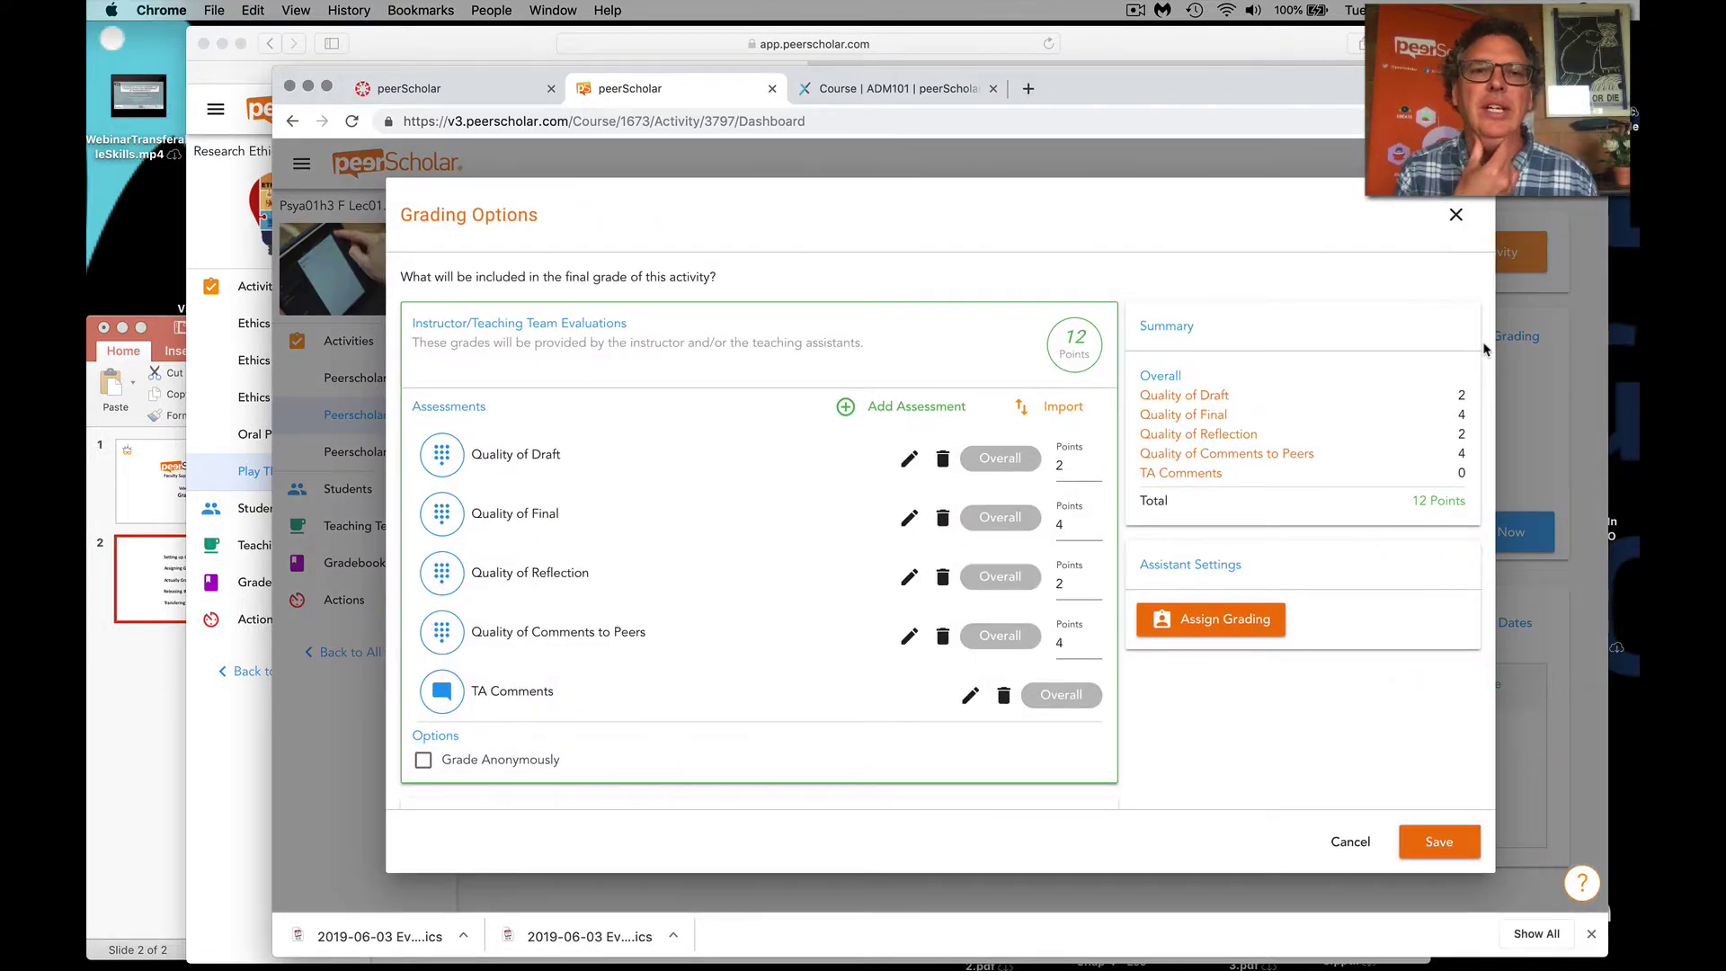
{"action": "scroll", "coordinate": [787, 631], "scroll_direction": "down", "scroll_amount": 3}
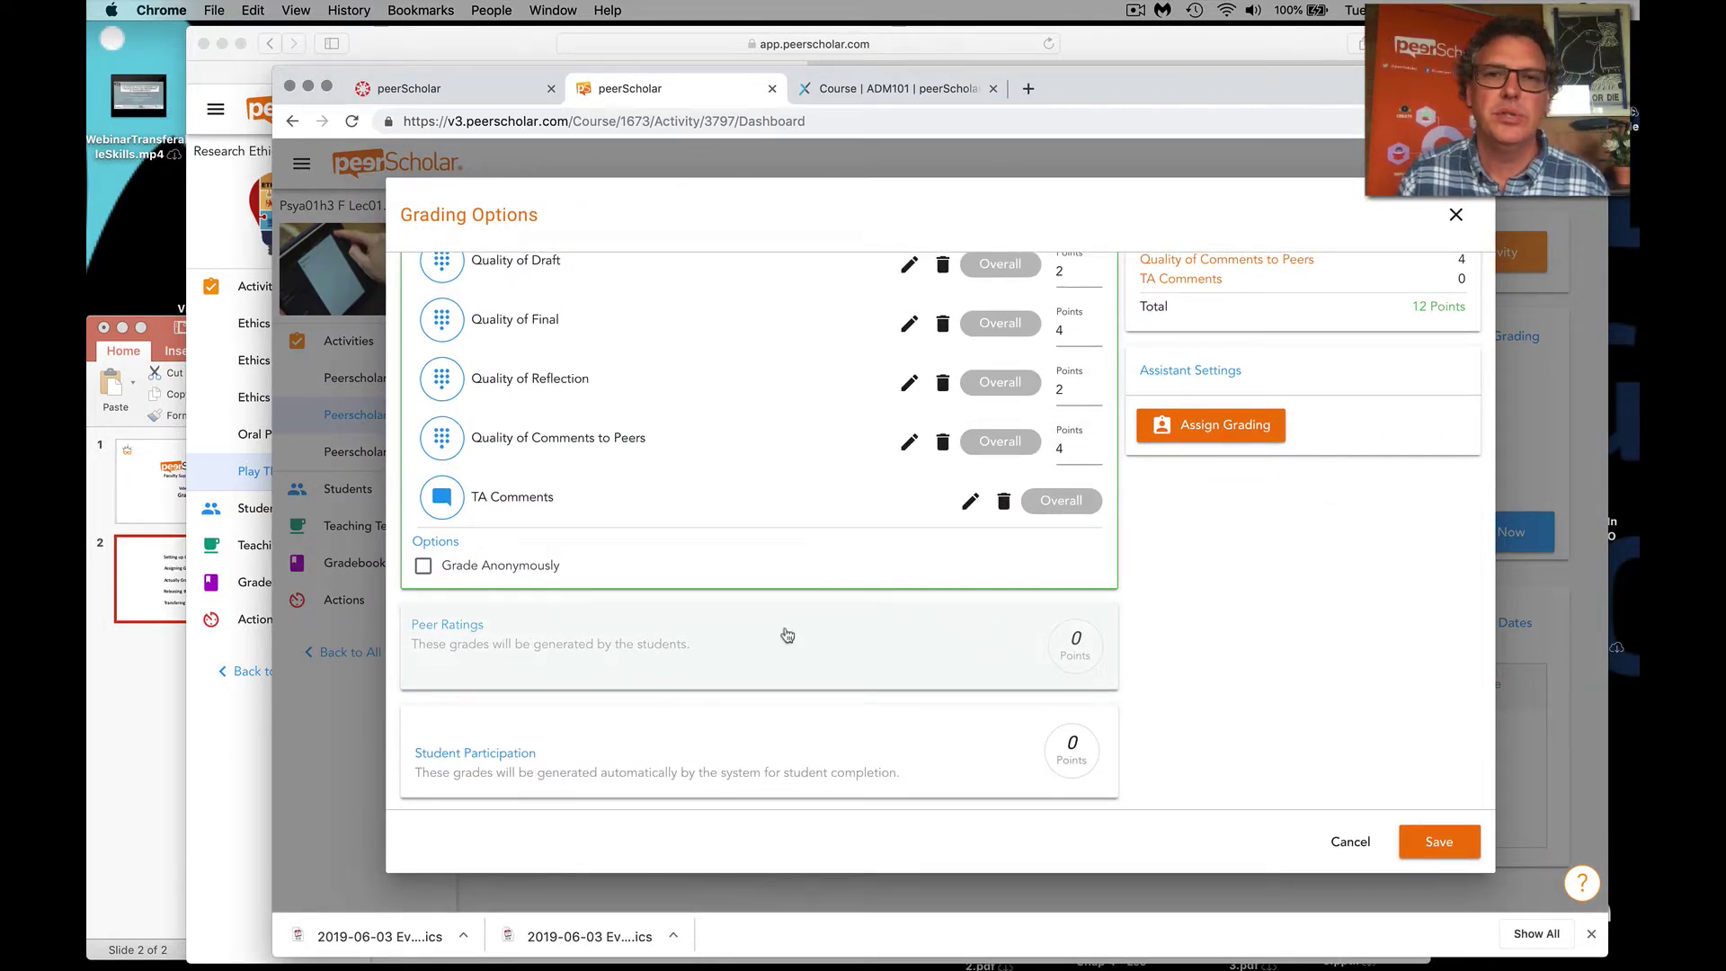
{"action": "scroll", "coordinate": [786, 636], "scroll_direction": "up", "scroll_amount": 3}
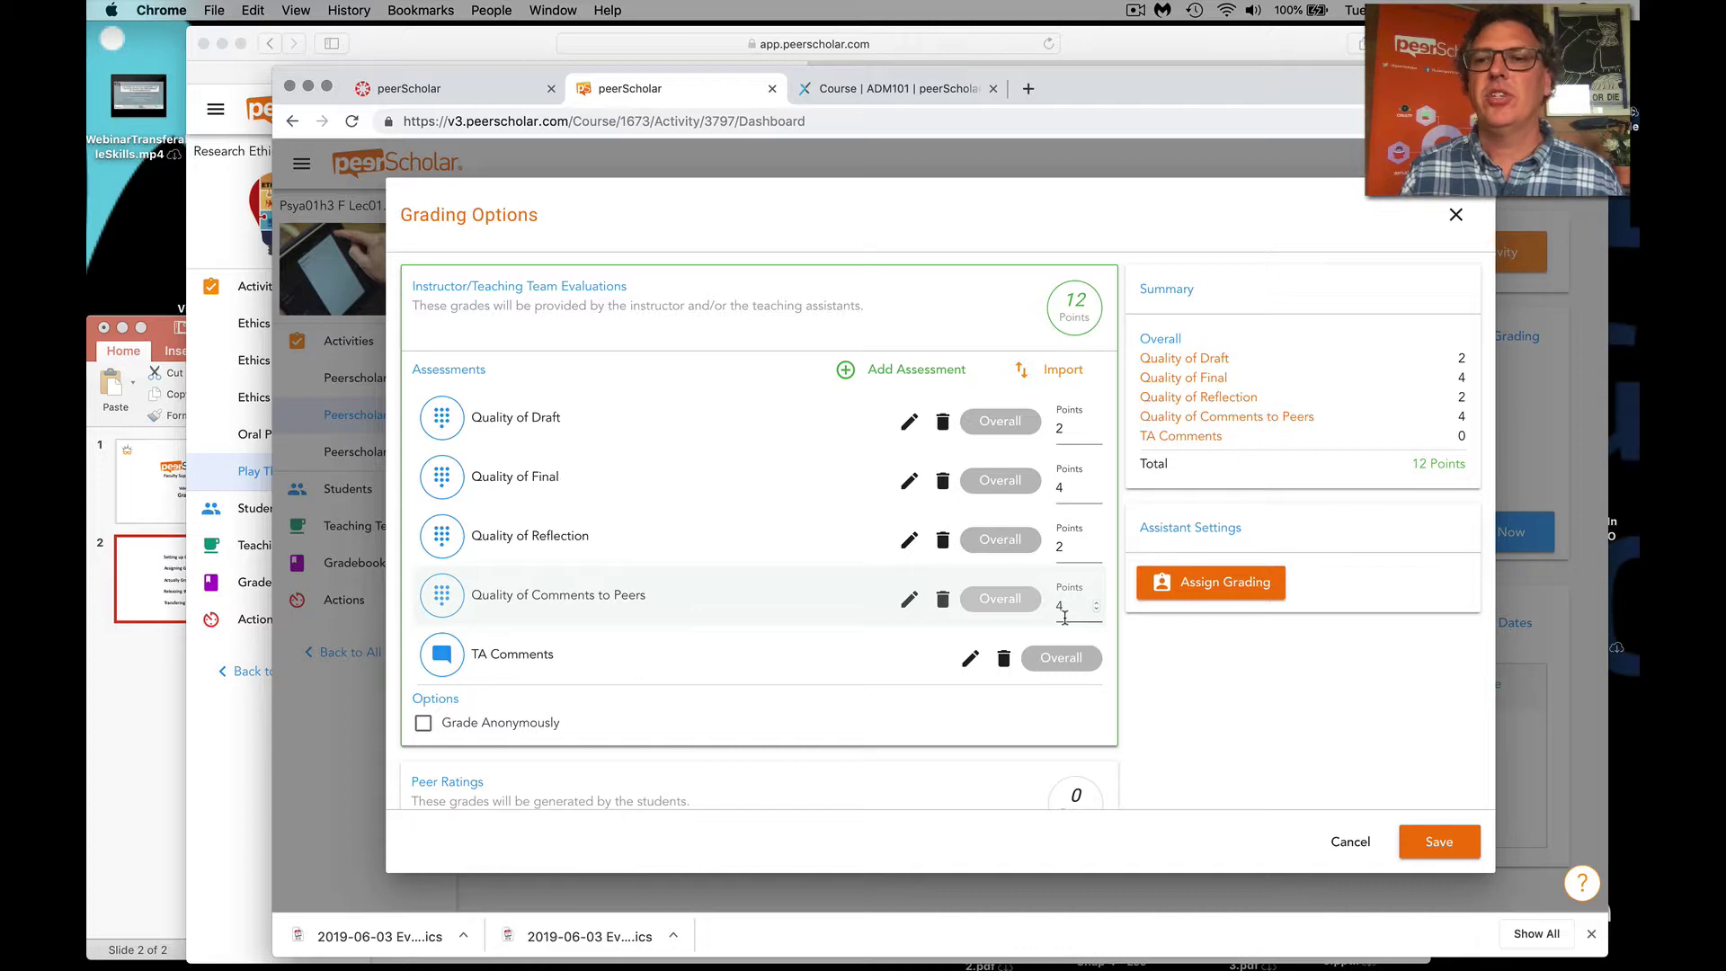
{"action": "left_click", "coordinate": [1456, 216]}
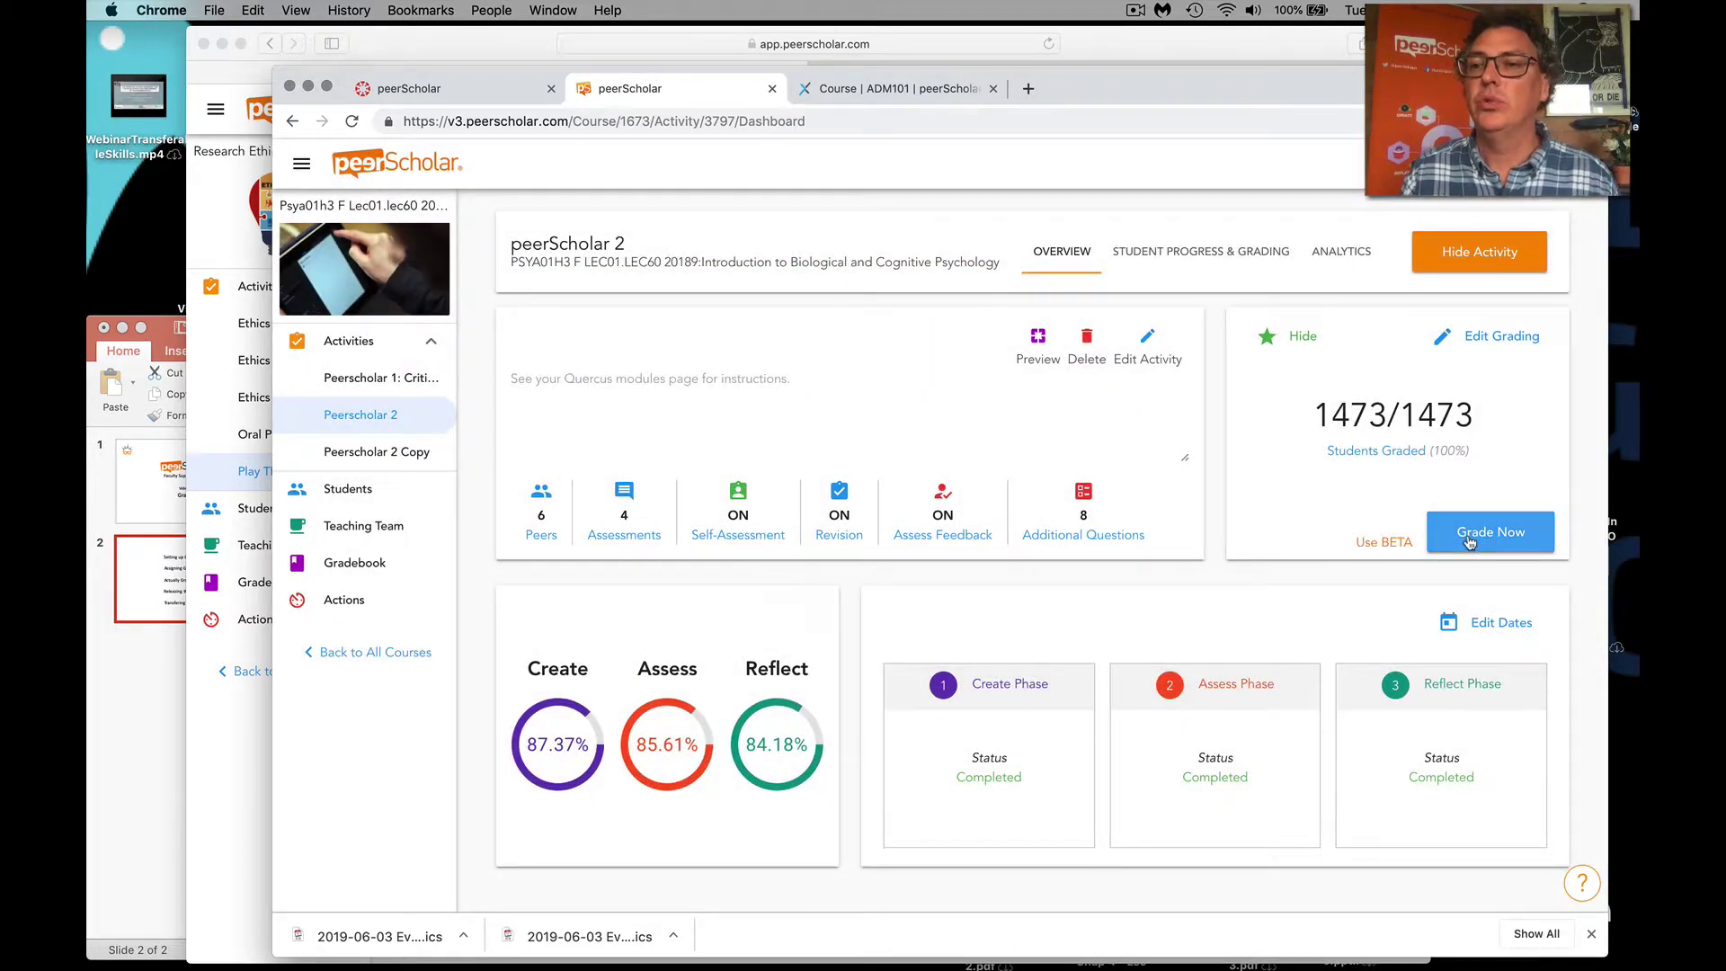
Start grading the peerScholar 2 activity and review the student's grades for each criterion and the TA comments
{"action": "left_click", "coordinate": [1469, 540]}
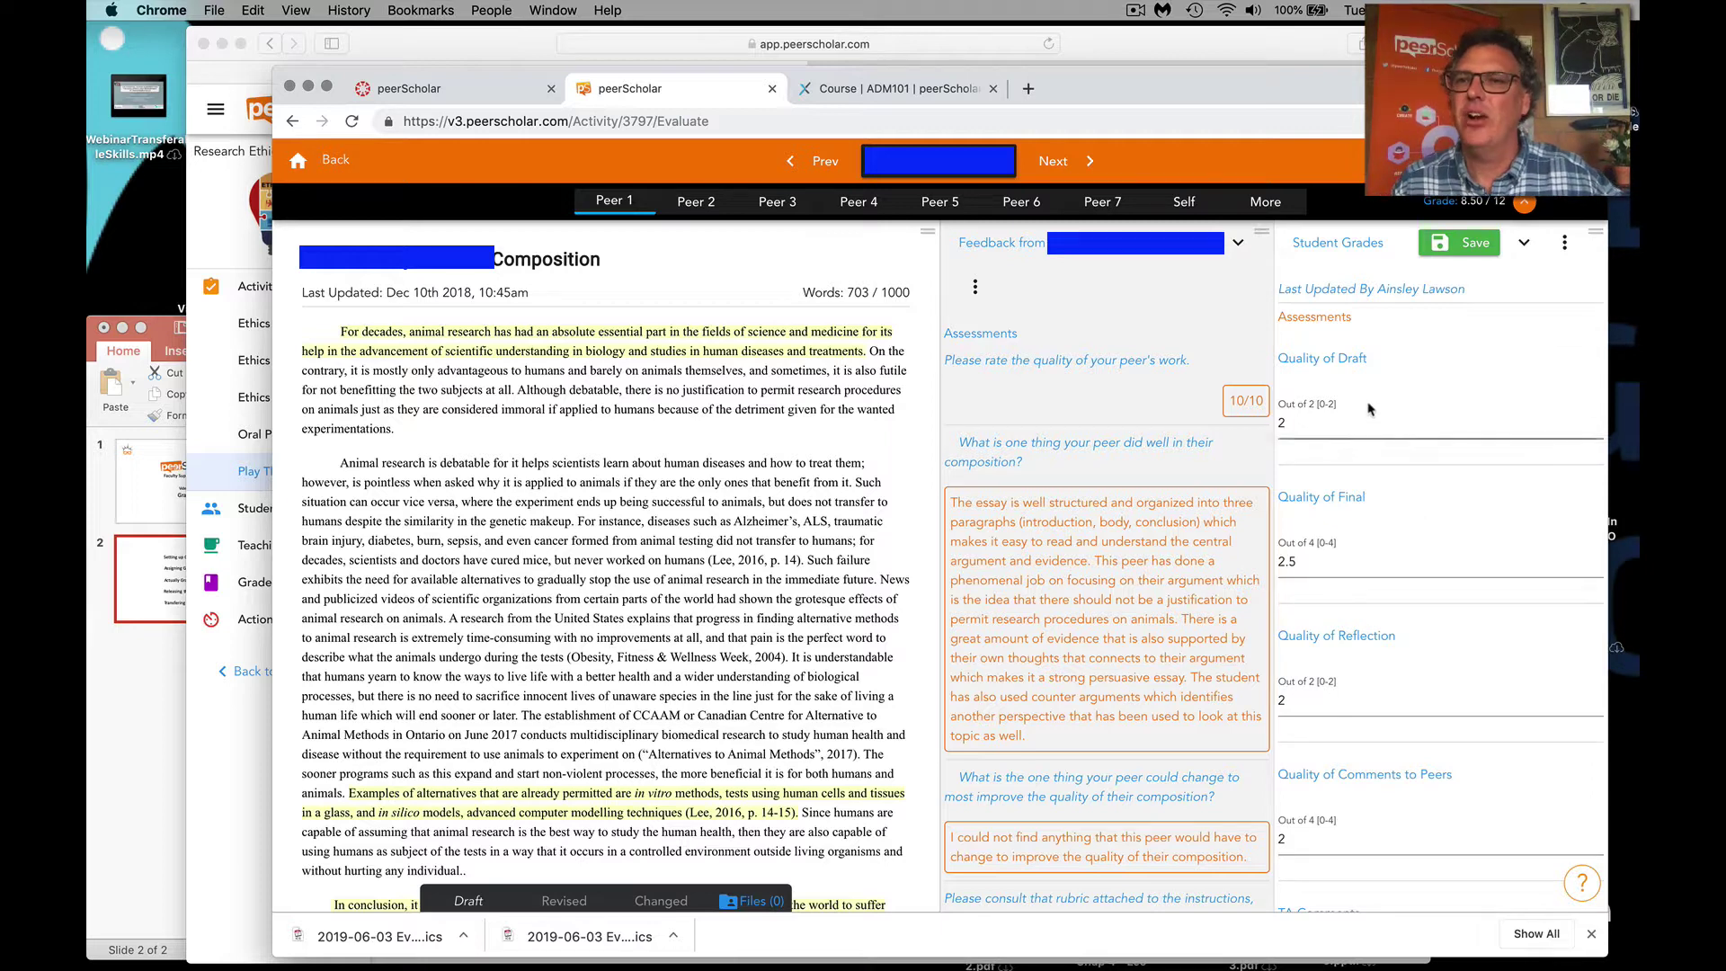
{"action": "scroll", "coordinate": [1368, 407], "scroll_direction": "down", "scroll_amount": 5}
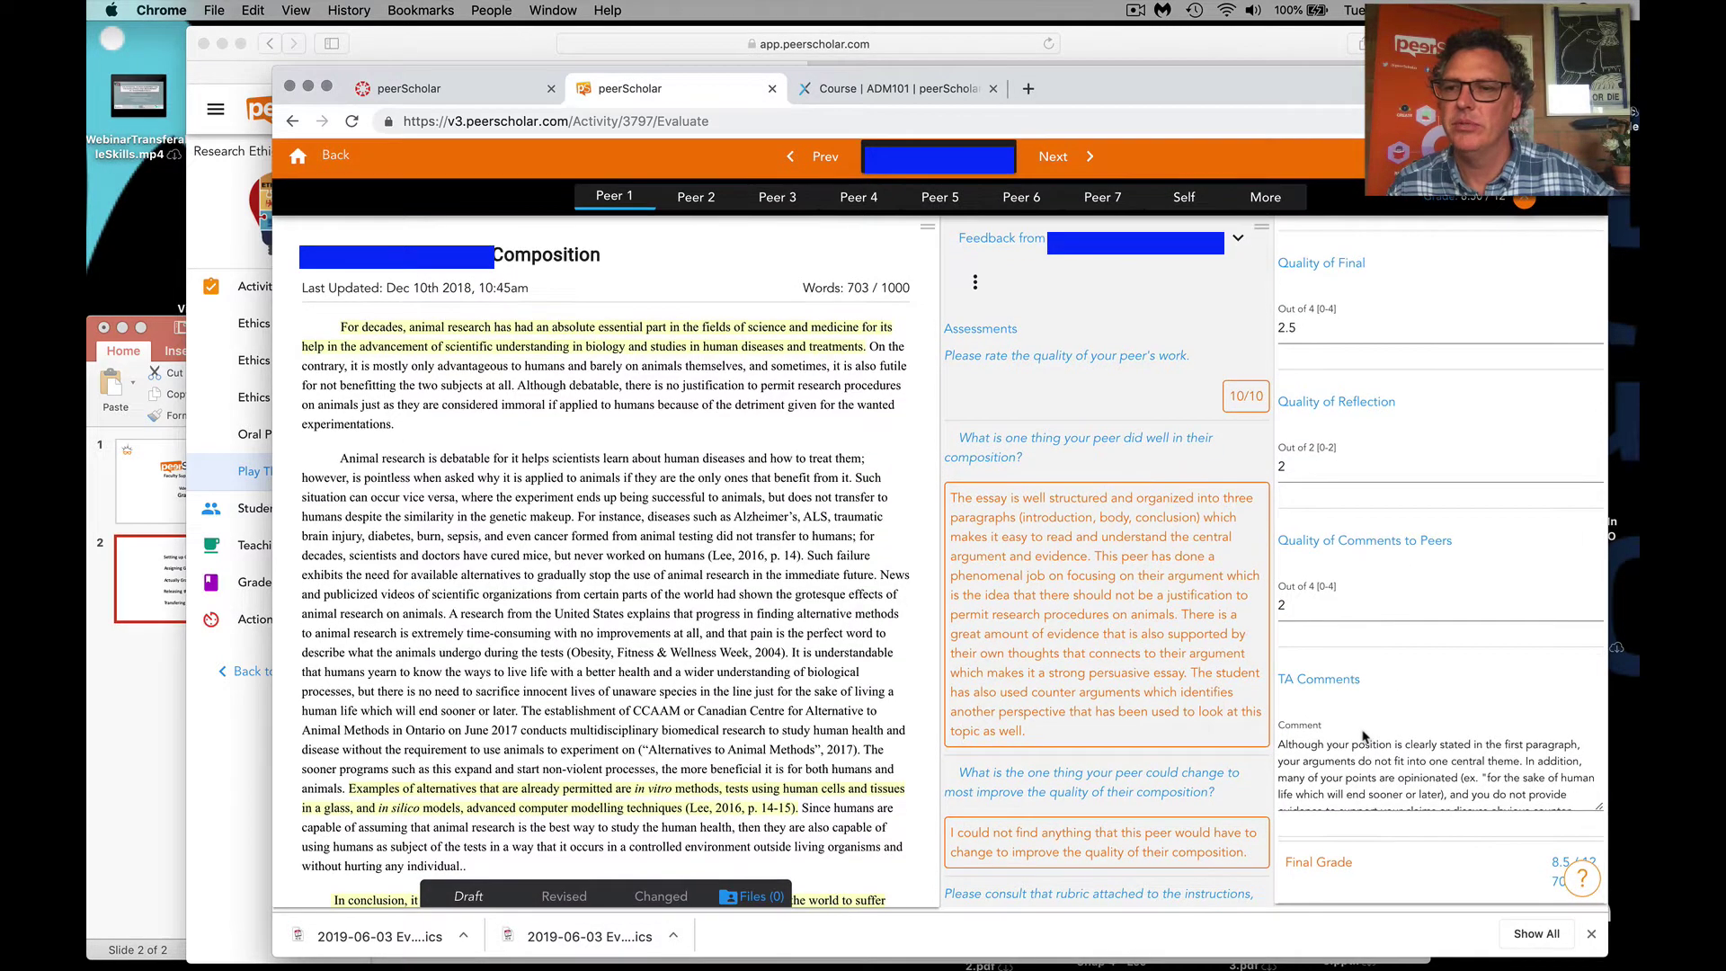
{"action": "scroll", "coordinate": [1364, 736], "scroll_direction": "up", "scroll_amount": 5}
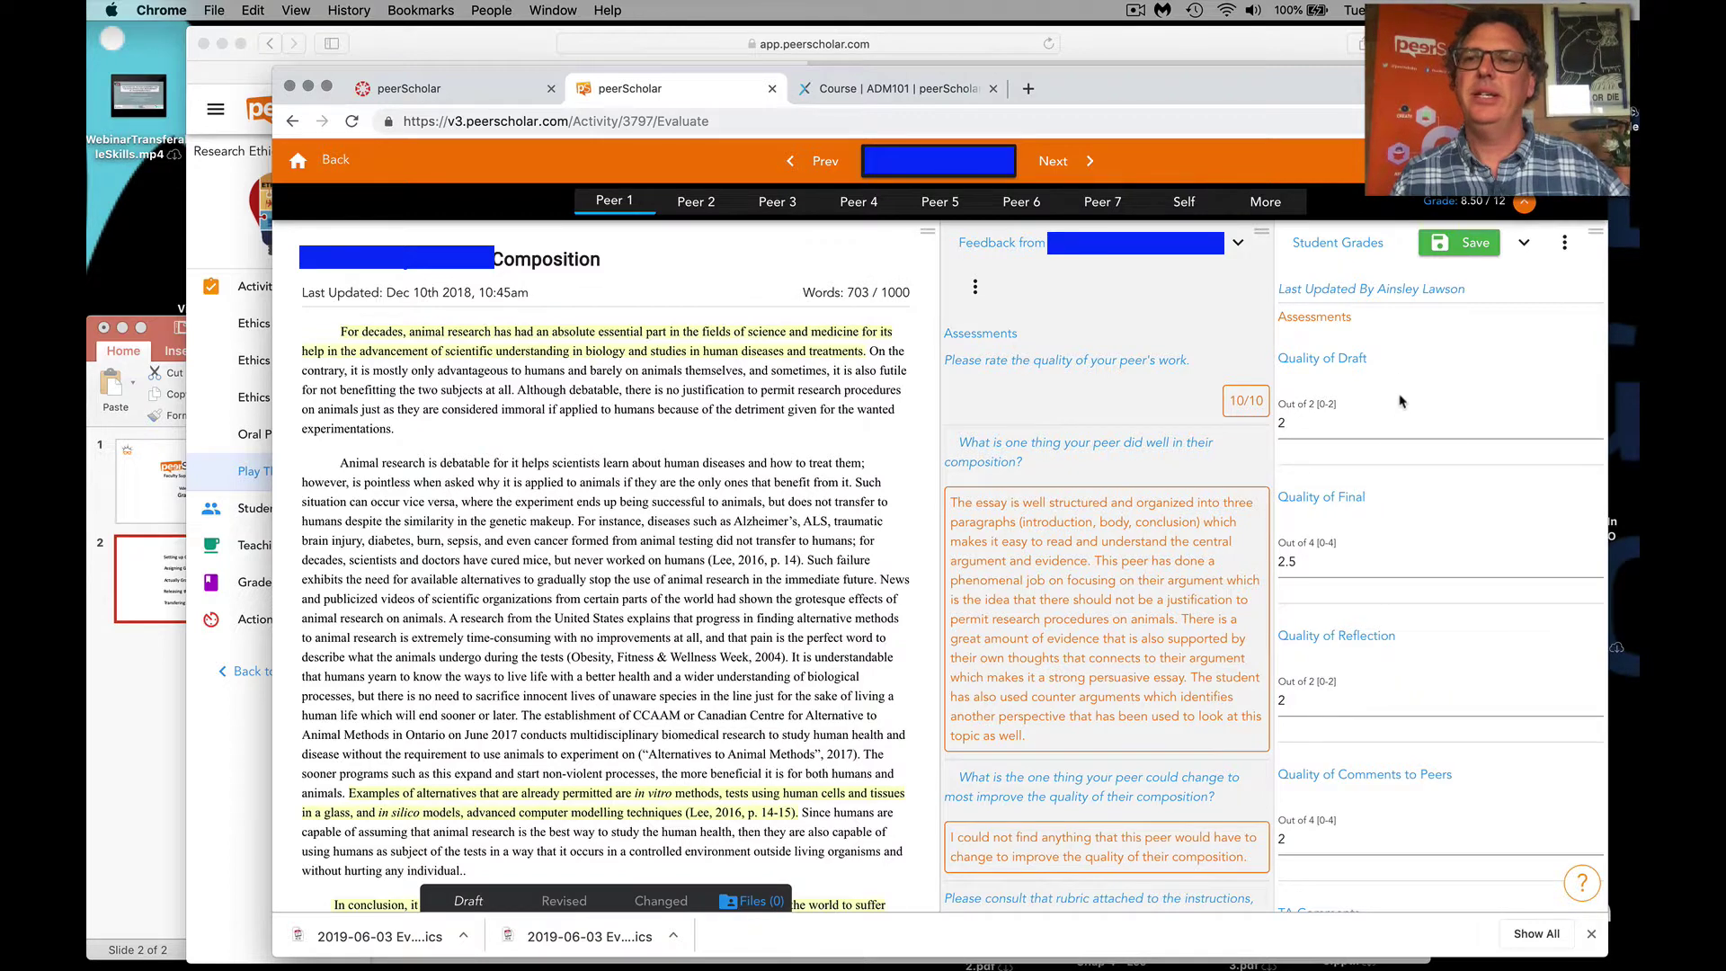
{"action": "scroll", "coordinate": [1388, 662], "scroll_direction": "down", "scroll_amount": 3}
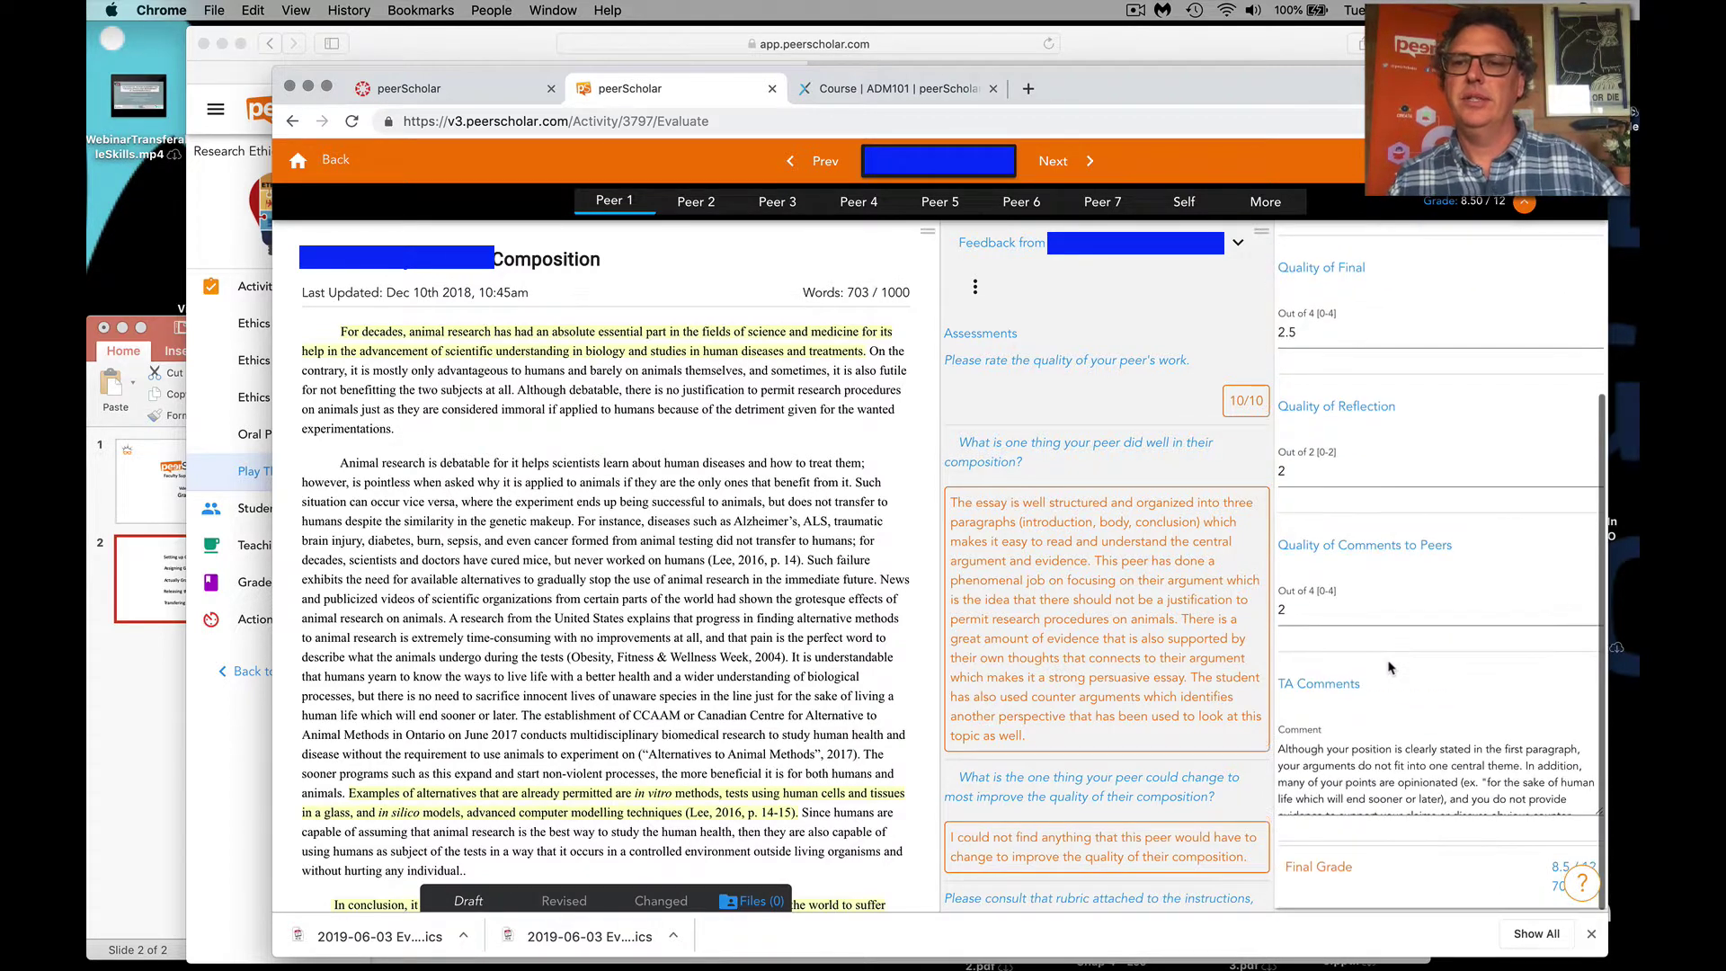
{"action": "scroll", "coordinate": [1364, 746], "scroll_direction": "up", "scroll_amount": 3}
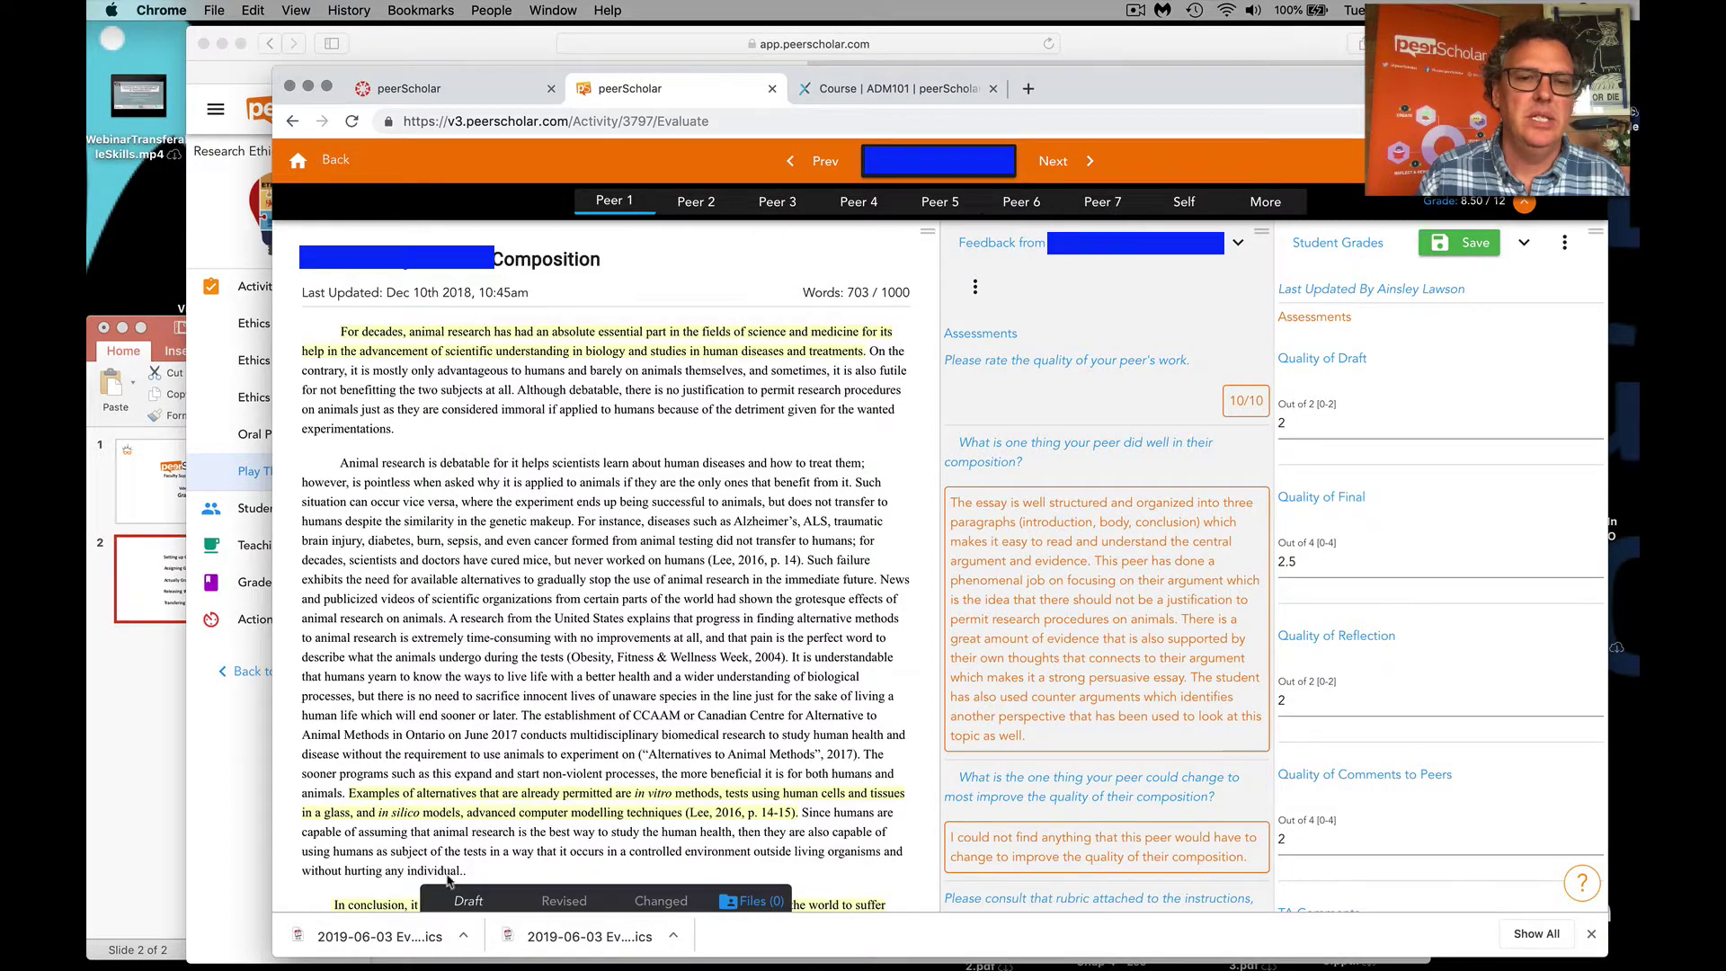
View the revised version of the student's composition and examine the marked changes between draft and revision
{"action": "left_click", "coordinate": [554, 905]}
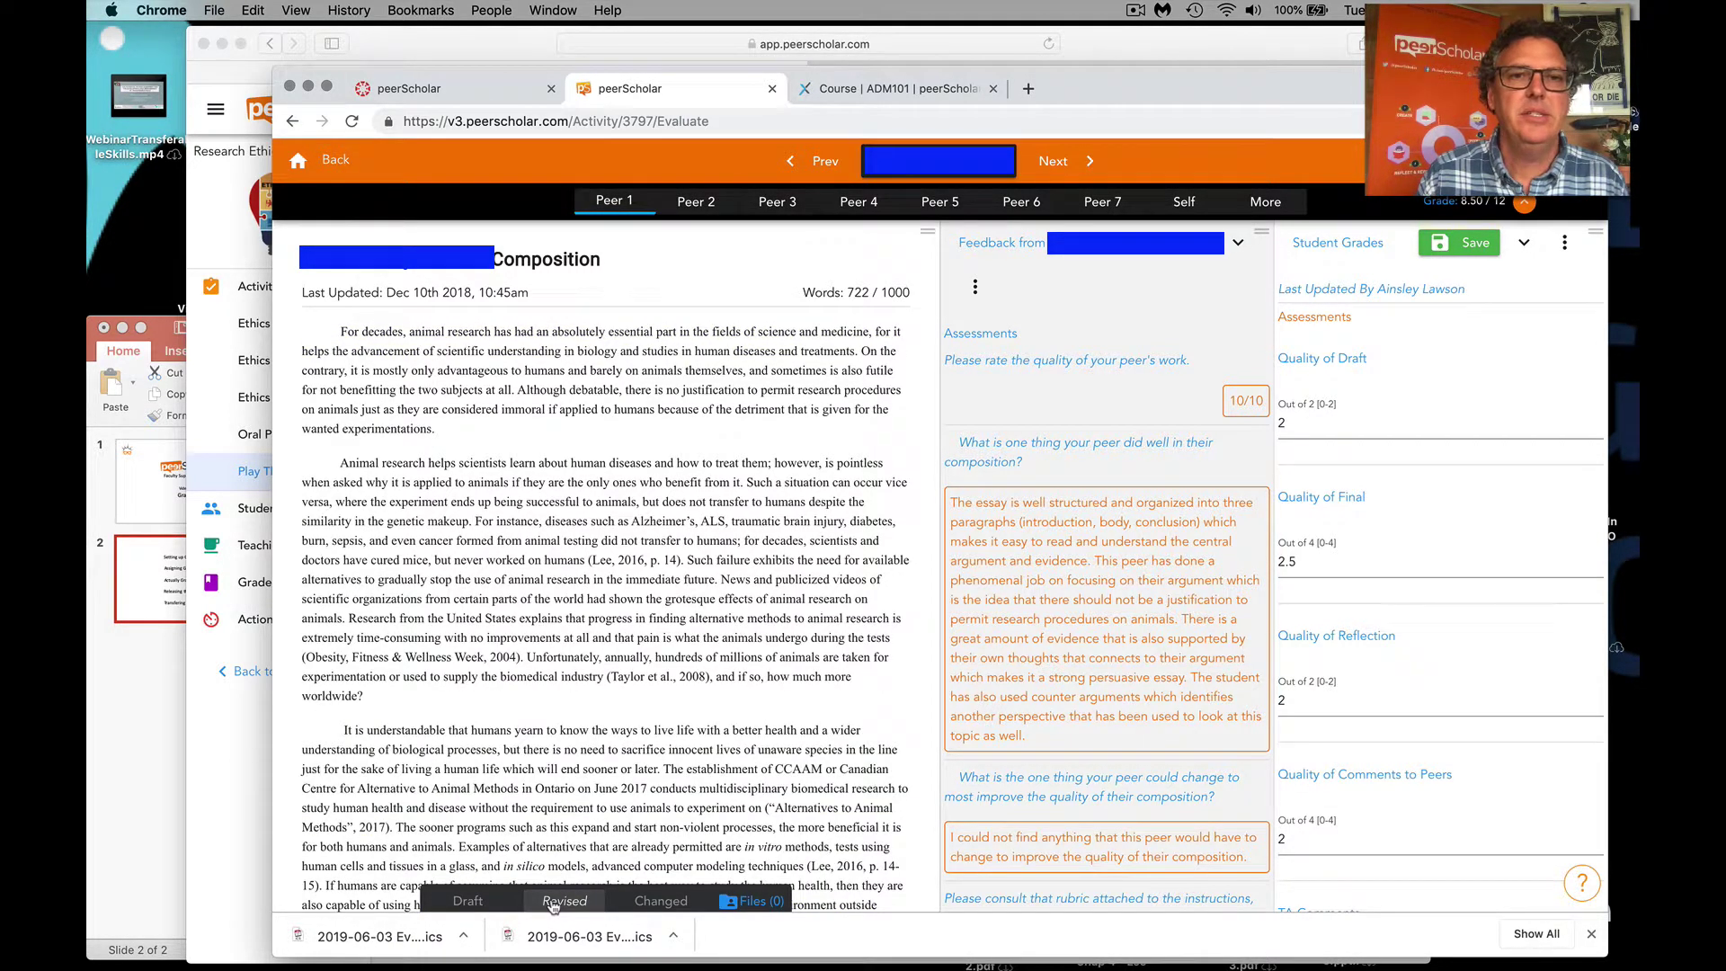
{"action": "left_click", "coordinate": [651, 905]}
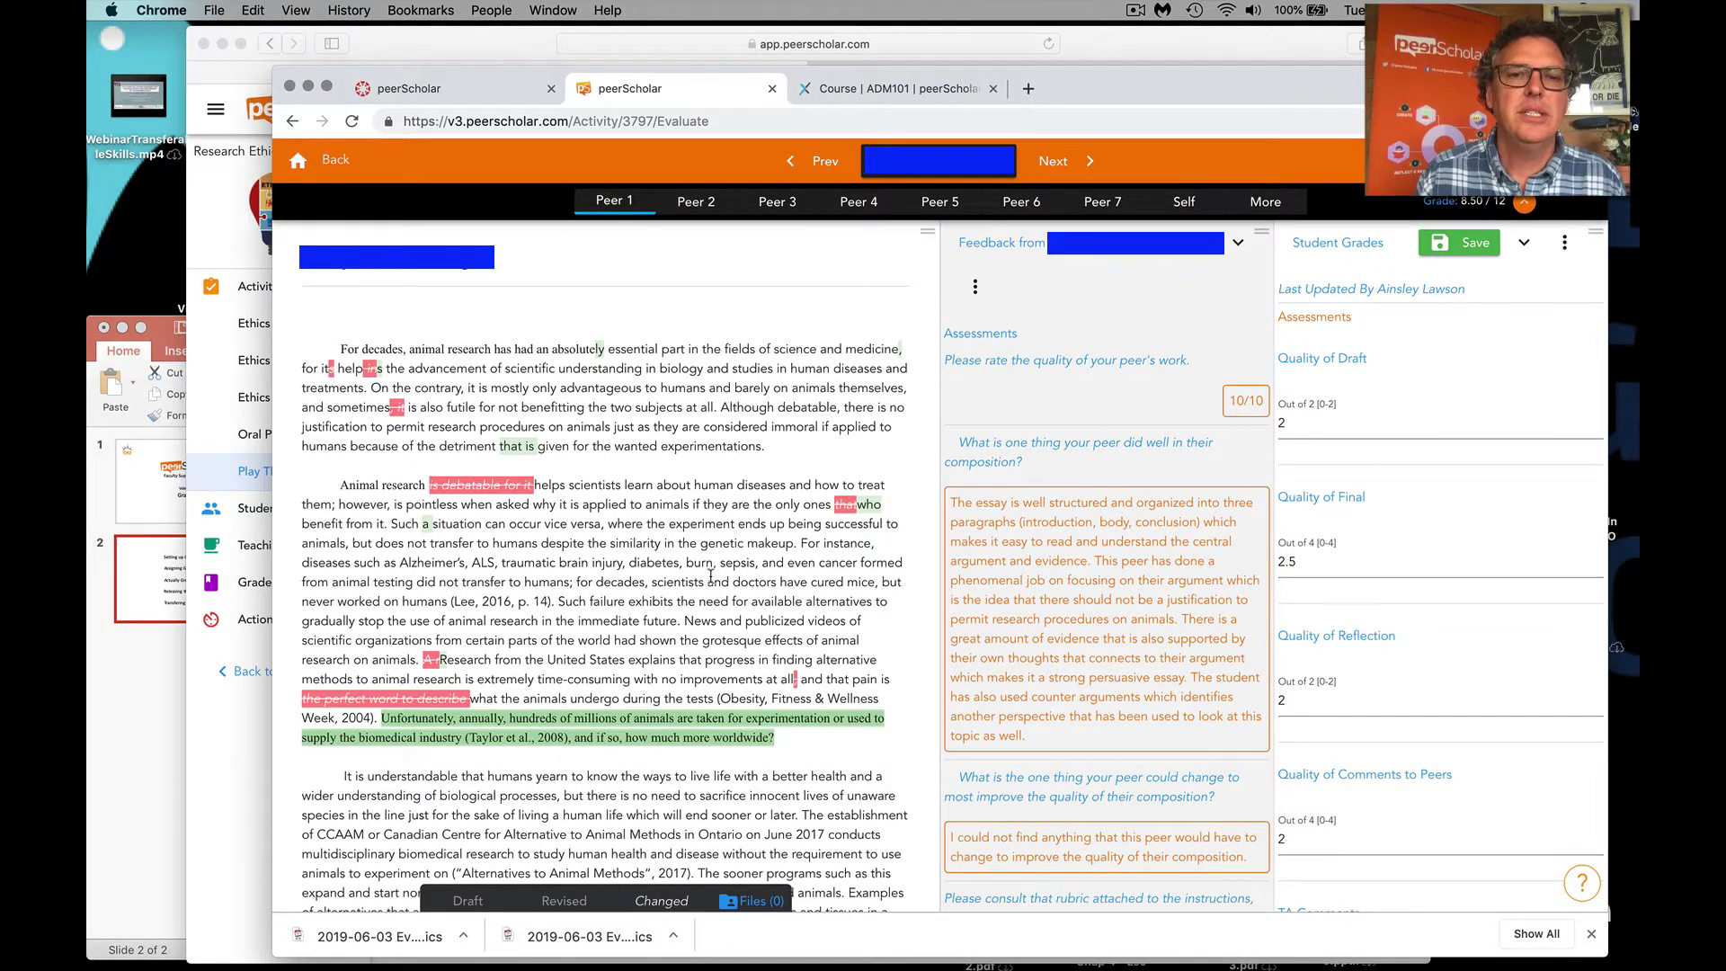
{"action": "scroll", "coordinate": [708, 582], "scroll_direction": "down", "scroll_amount": 8}
{"action": "scroll", "coordinate": [710, 575], "scroll_direction": "up", "scroll_amount": 5}
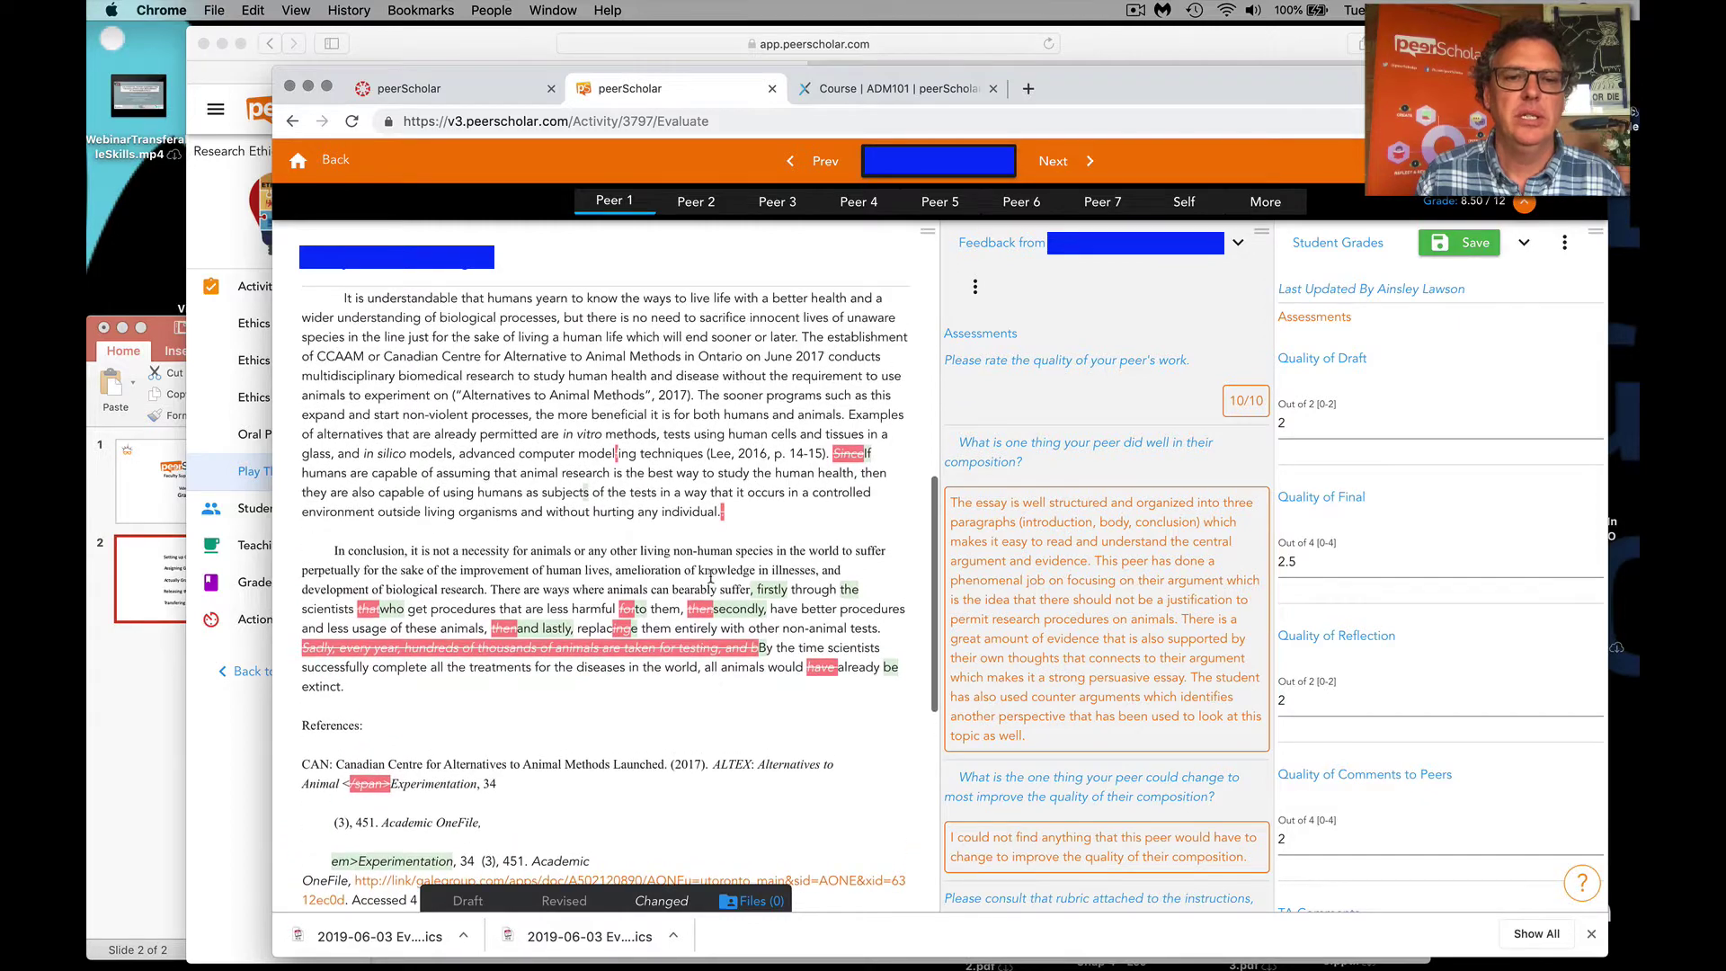
{"action": "scroll", "coordinate": [710, 582], "scroll_direction": "up", "scroll_amount": 2}
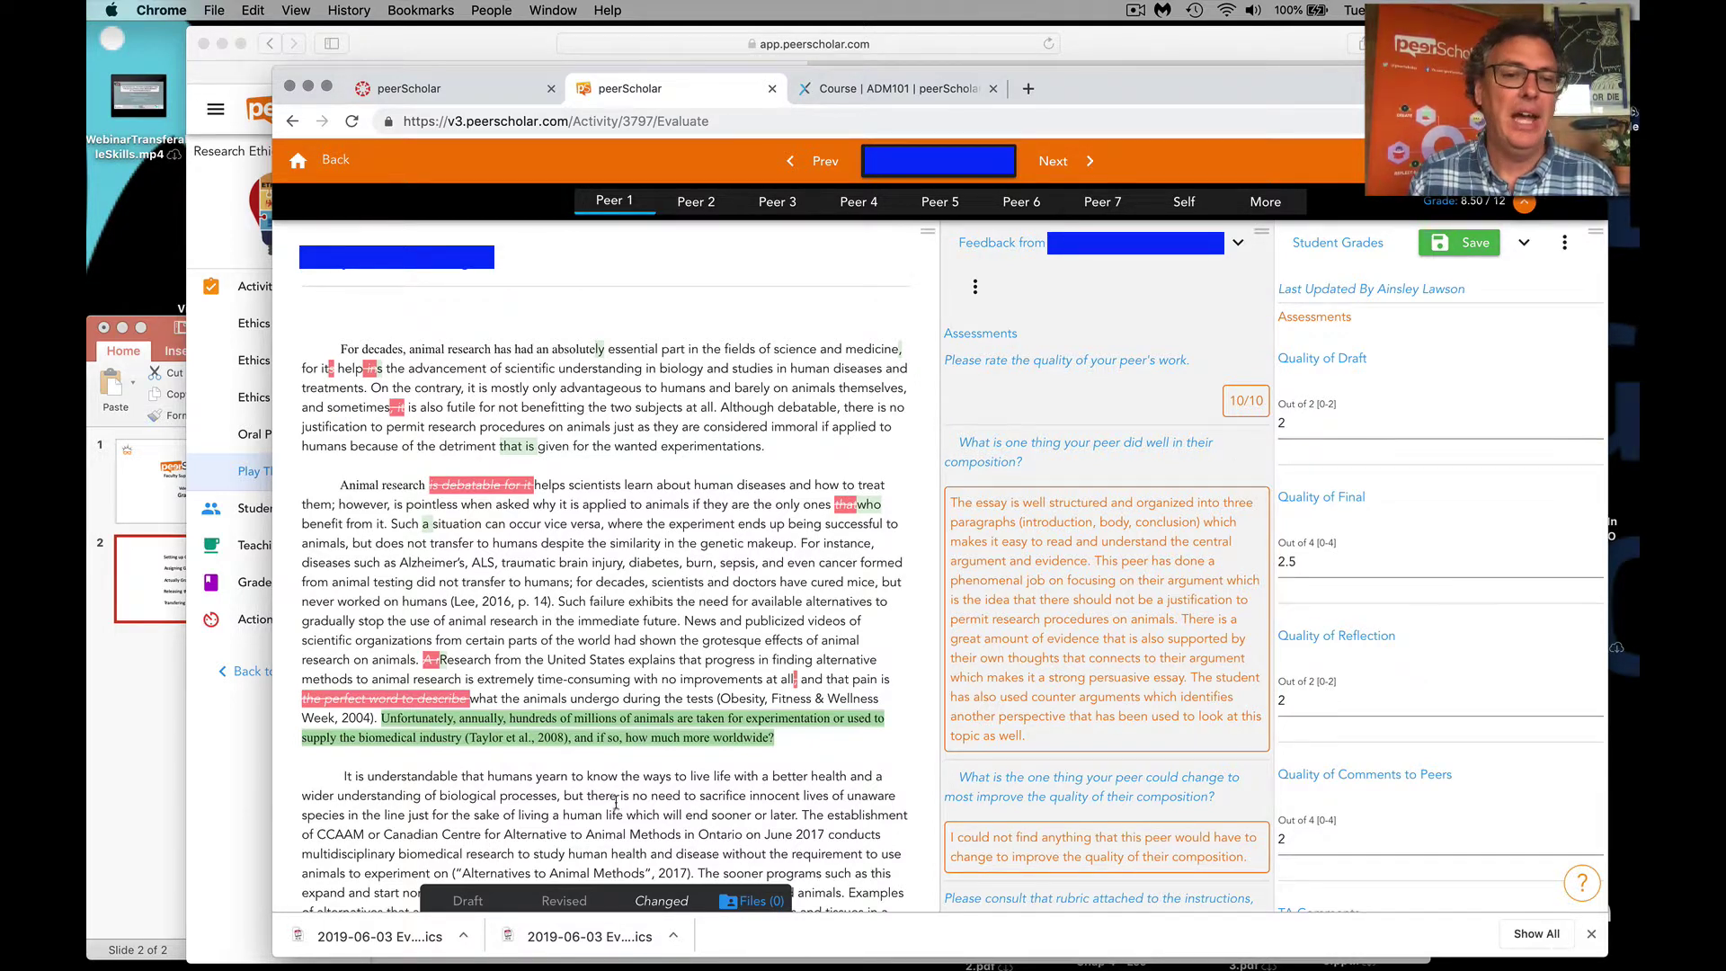
Read through the draft of the composition and its revised version to compare their quality
{"action": "left_click", "coordinate": [470, 902]}
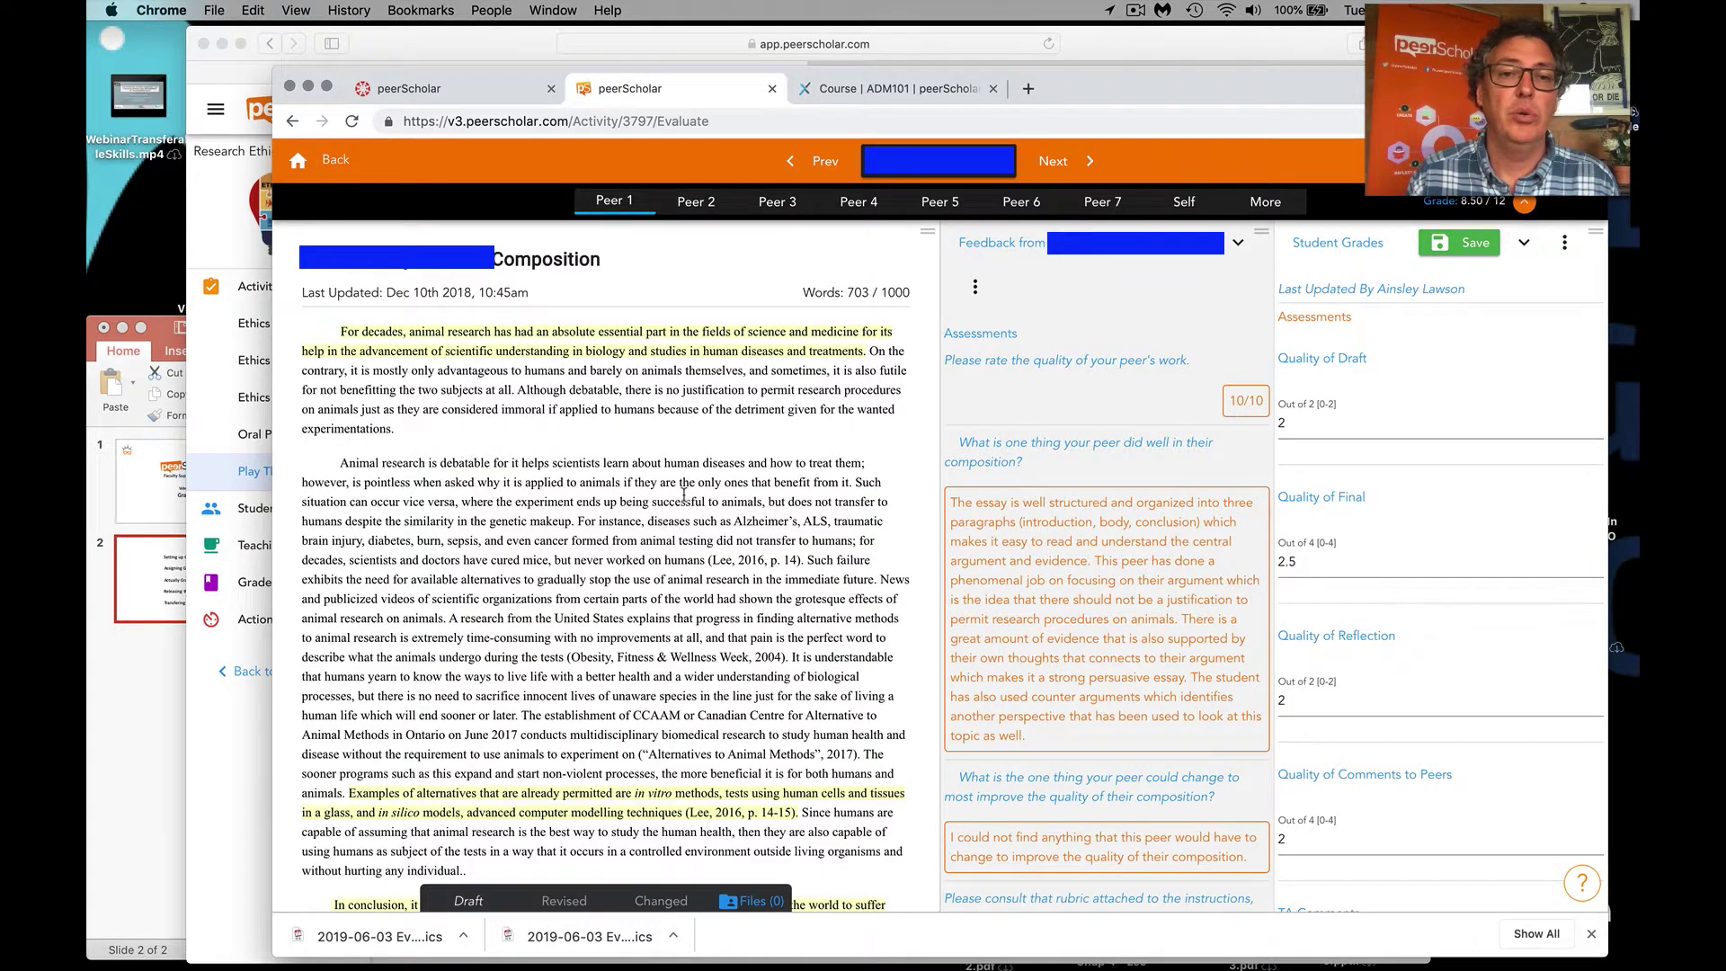
{"action": "scroll", "coordinate": [684, 495], "scroll_direction": "down", "scroll_amount": 10}
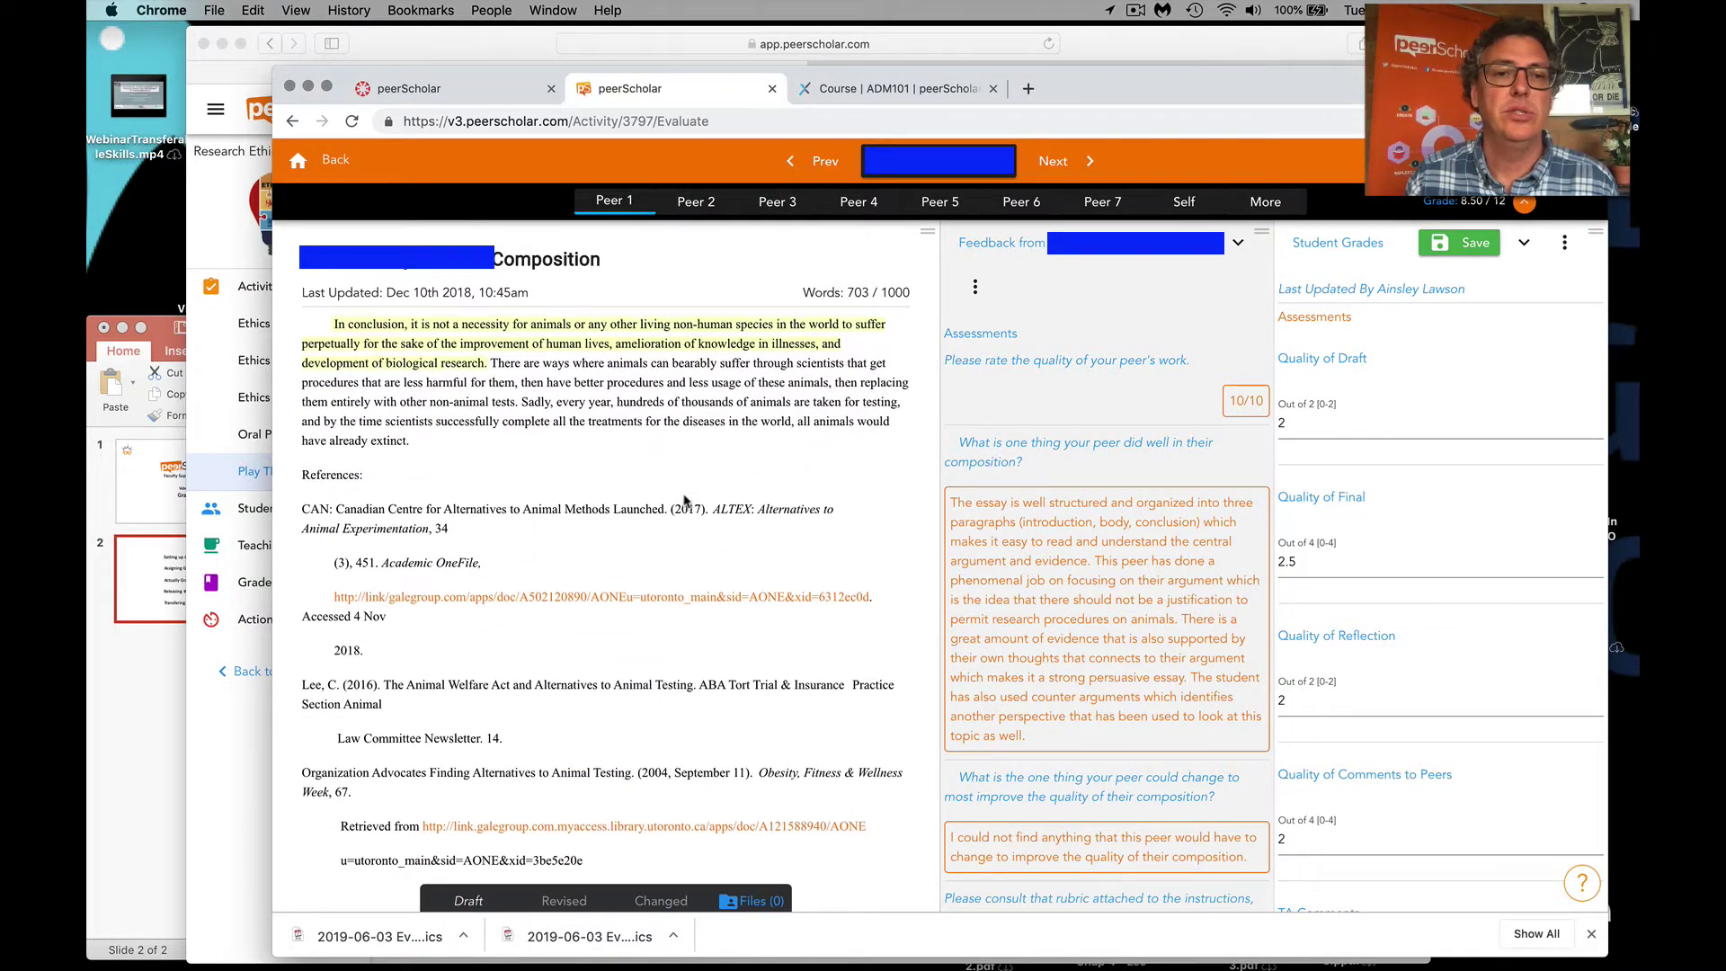
{"action": "scroll", "coordinate": [684, 501], "scroll_direction": "up", "scroll_amount": 10}
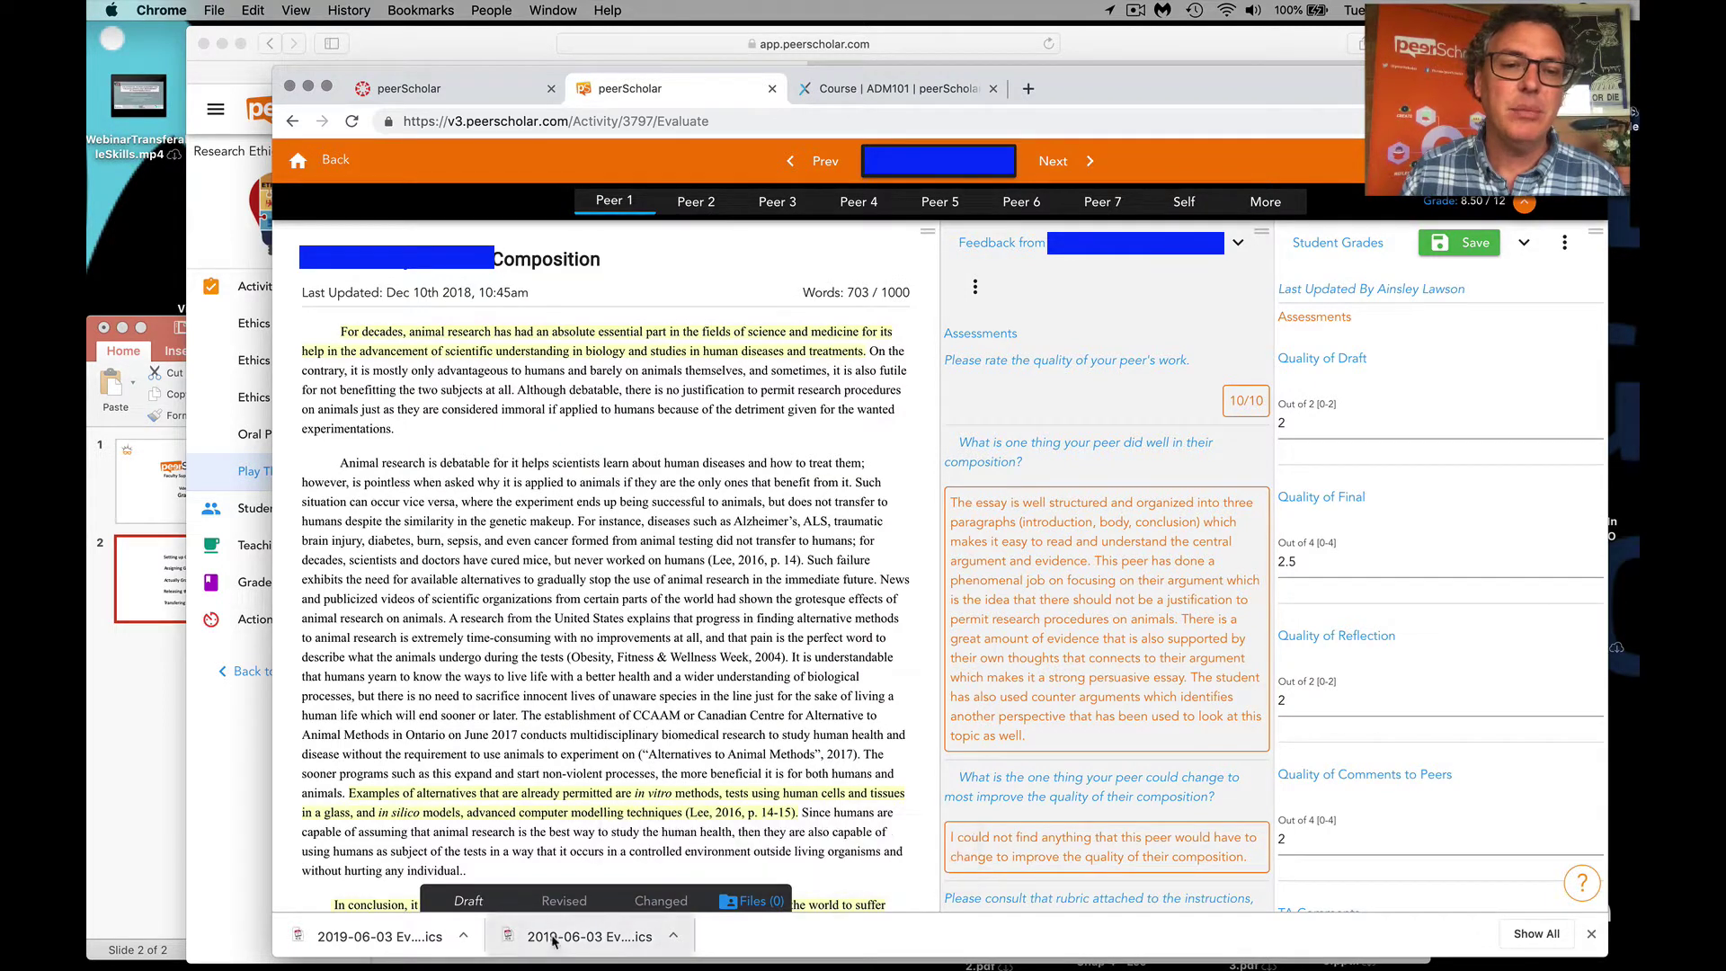
{"action": "left_click", "coordinate": [559, 902]}
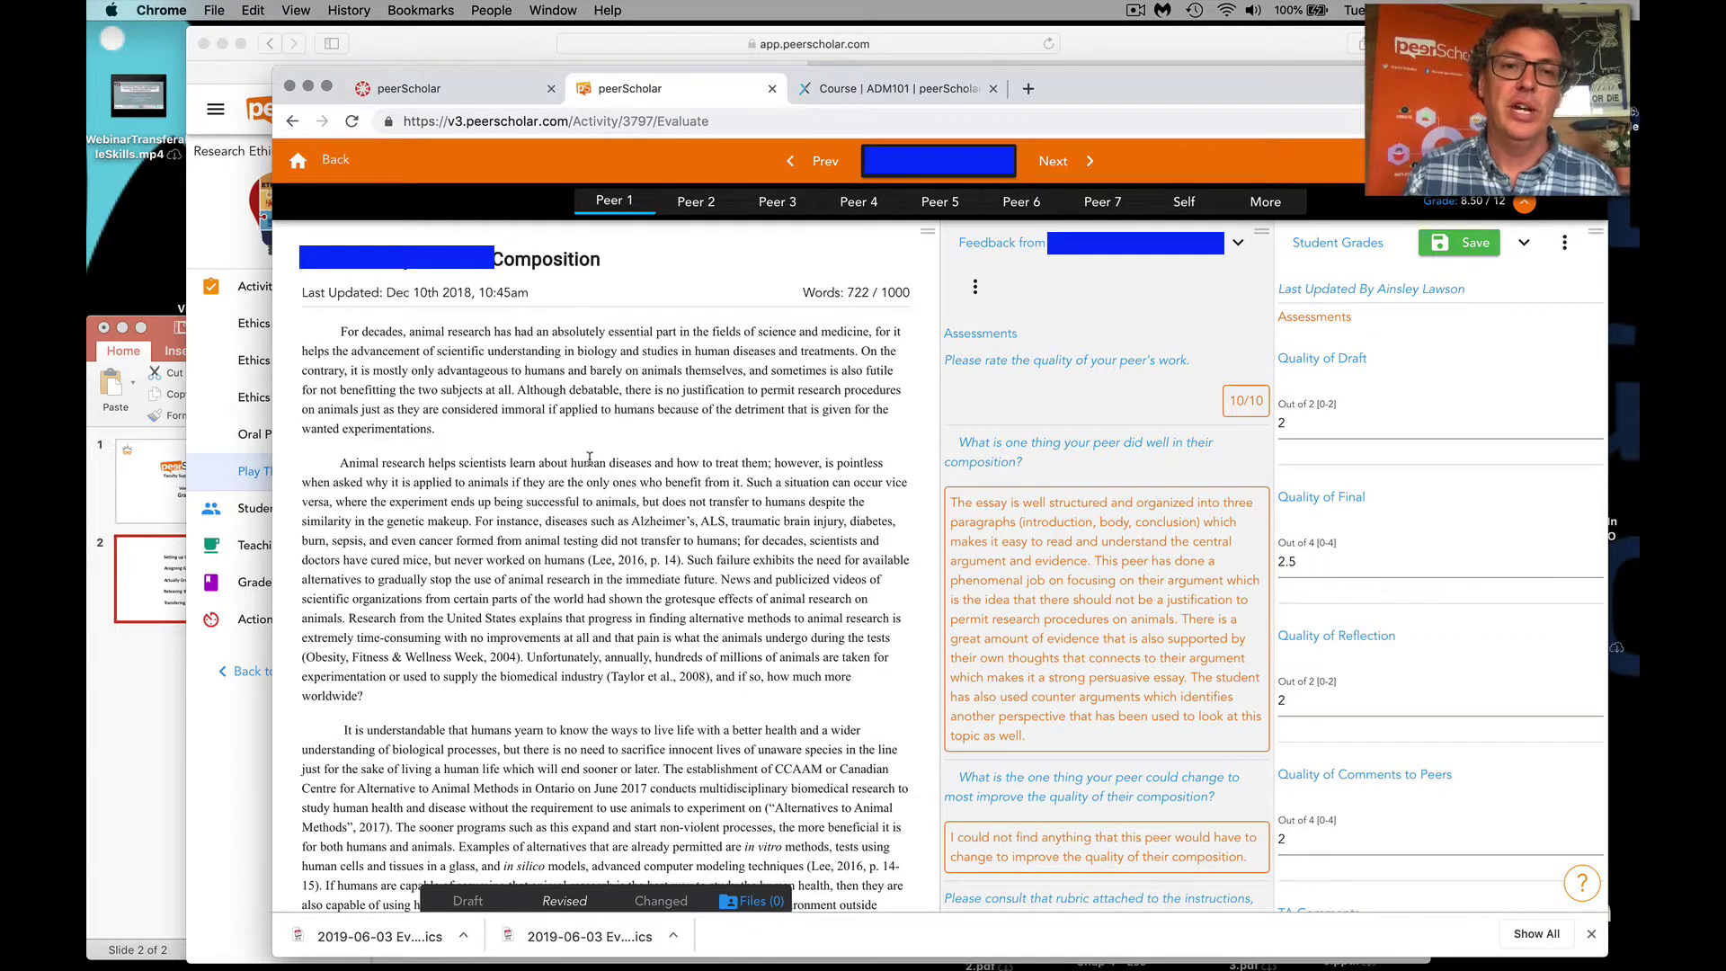
{"action": "scroll", "coordinate": [589, 460], "scroll_direction": "down", "scroll_amount": 5}
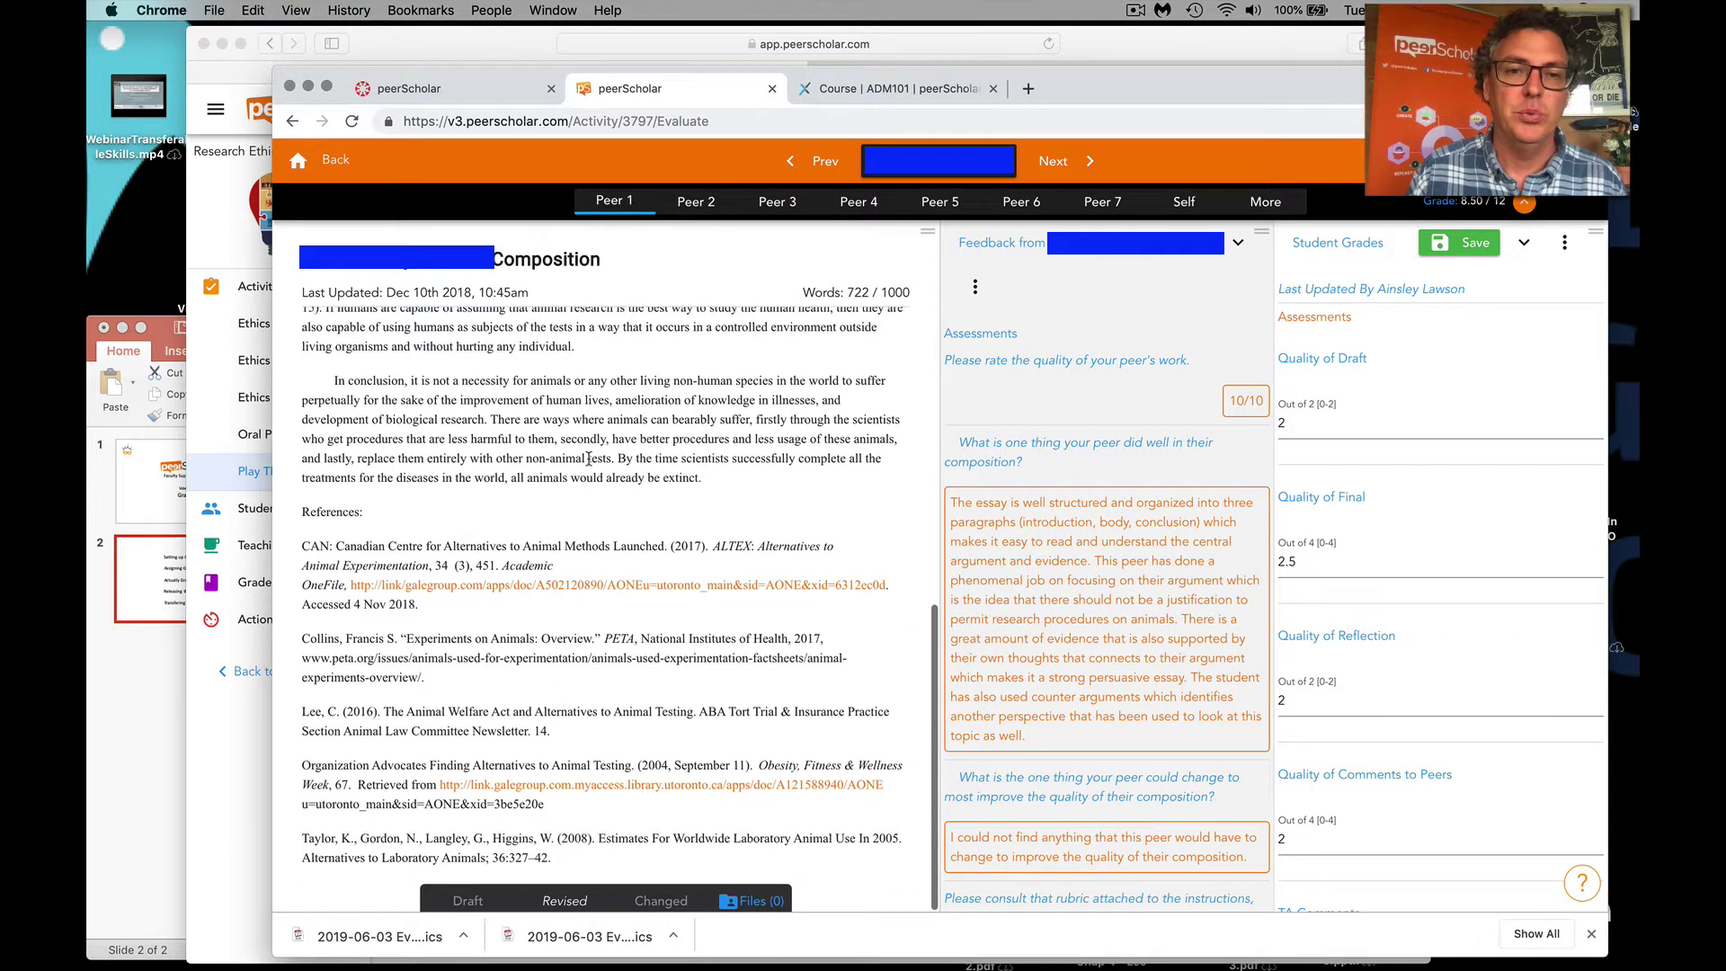
{"action": "scroll", "coordinate": [589, 459], "scroll_direction": "up", "scroll_amount": 5}
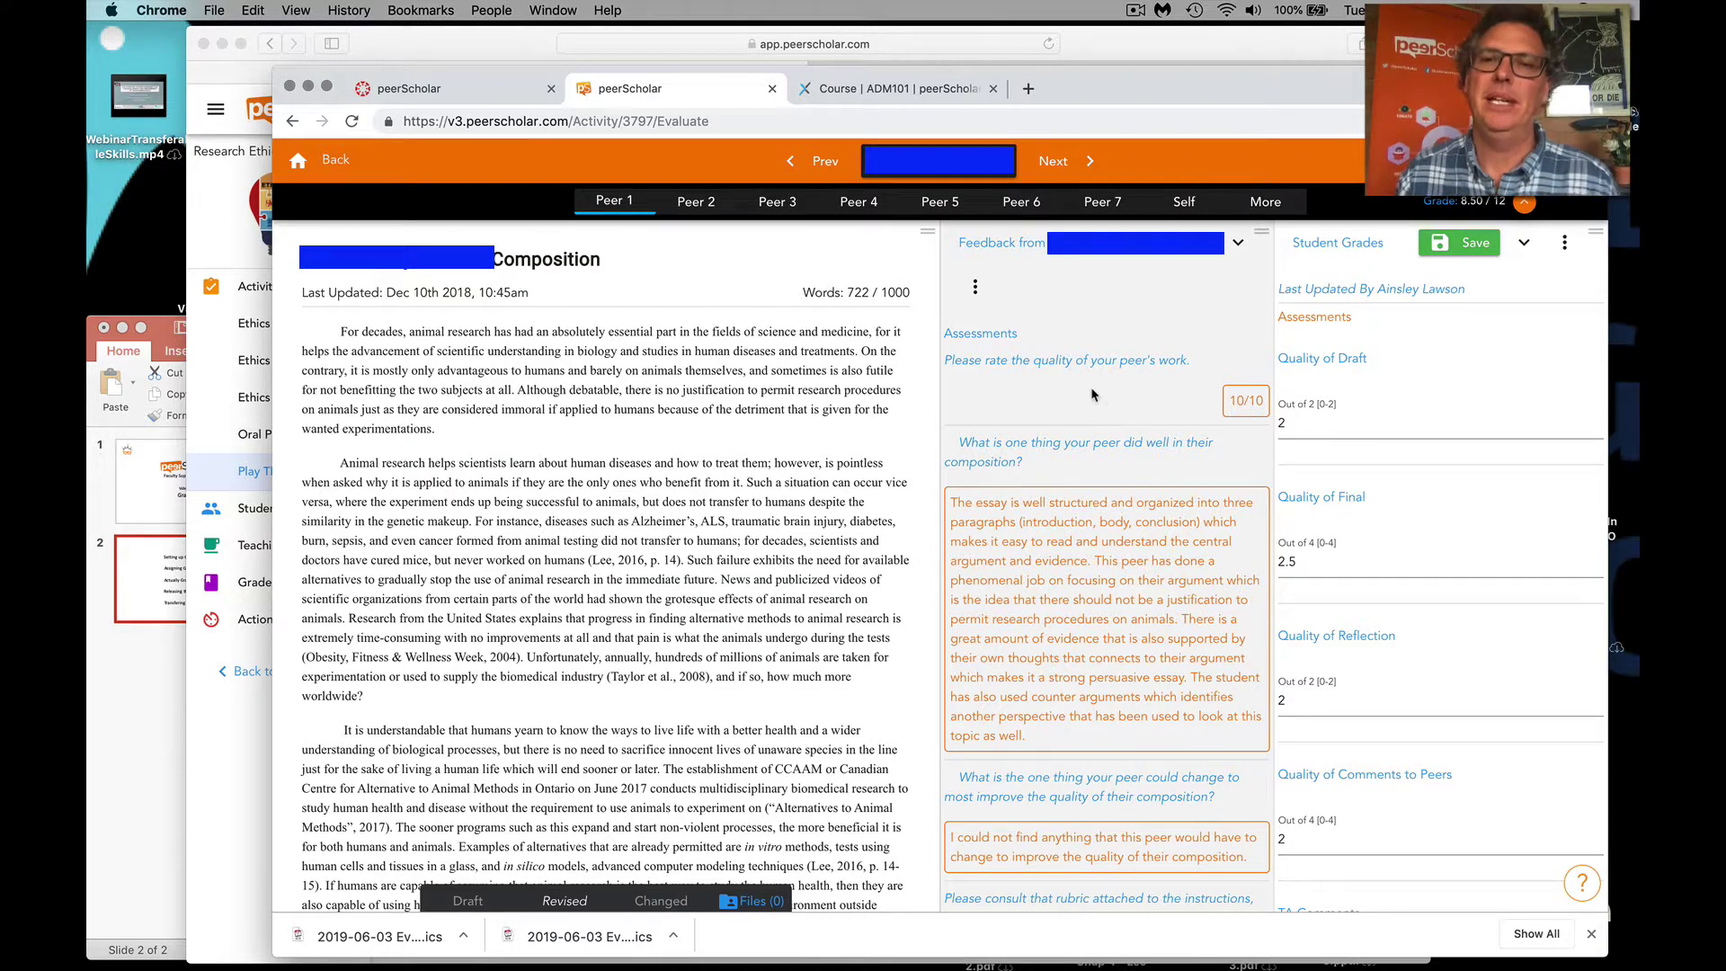
Browse the feedback from Peer 2, Peer 3 and Peer 4 and return to Peer 1's feedback
{"action": "left_click", "coordinate": [697, 202]}
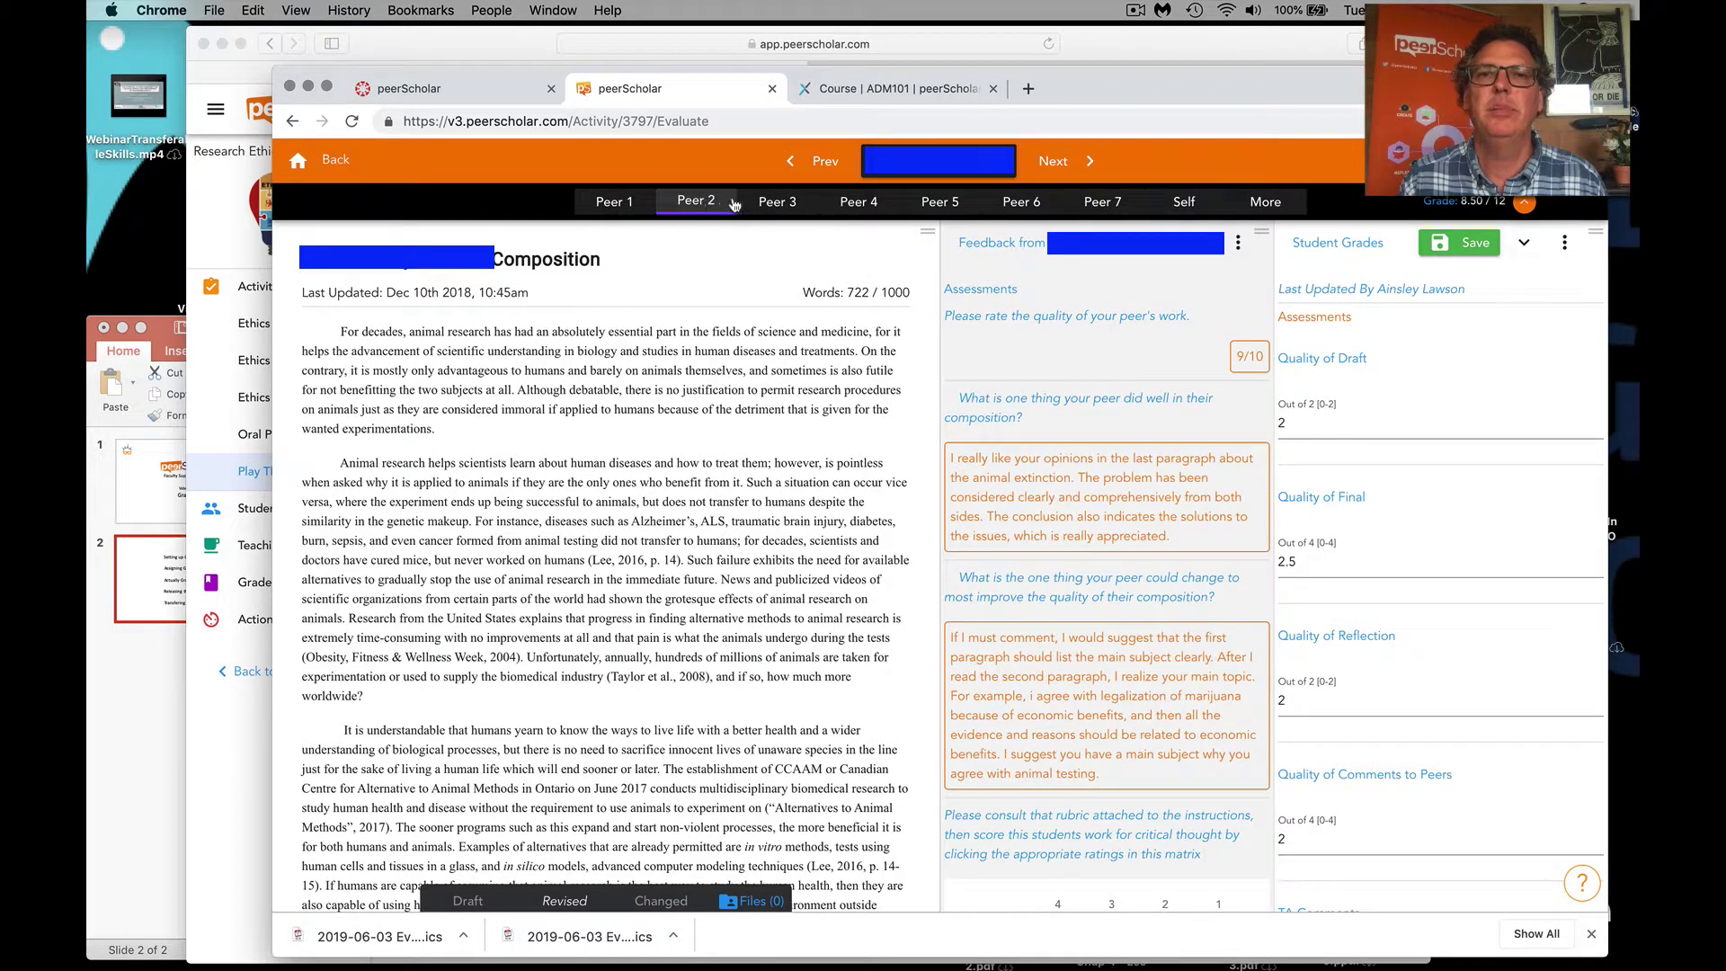
{"action": "left_click", "coordinate": [764, 203]}
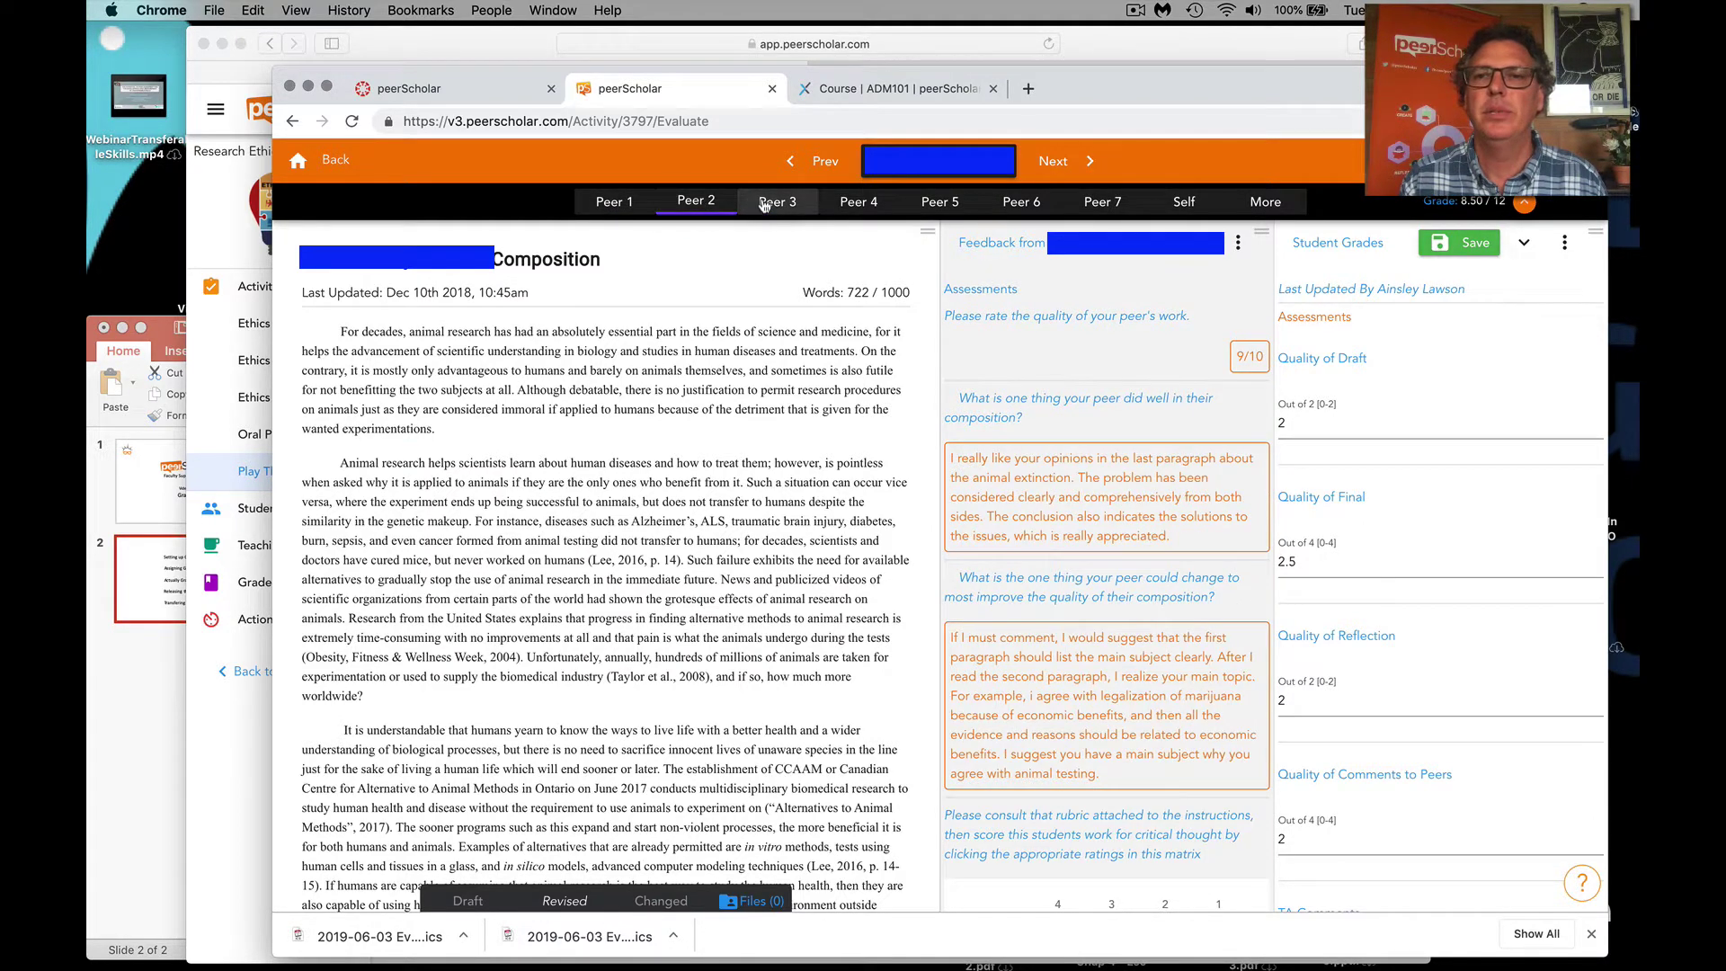
{"action": "left_click", "coordinate": [854, 202]}
{"action": "left_click", "coordinate": [627, 203]}
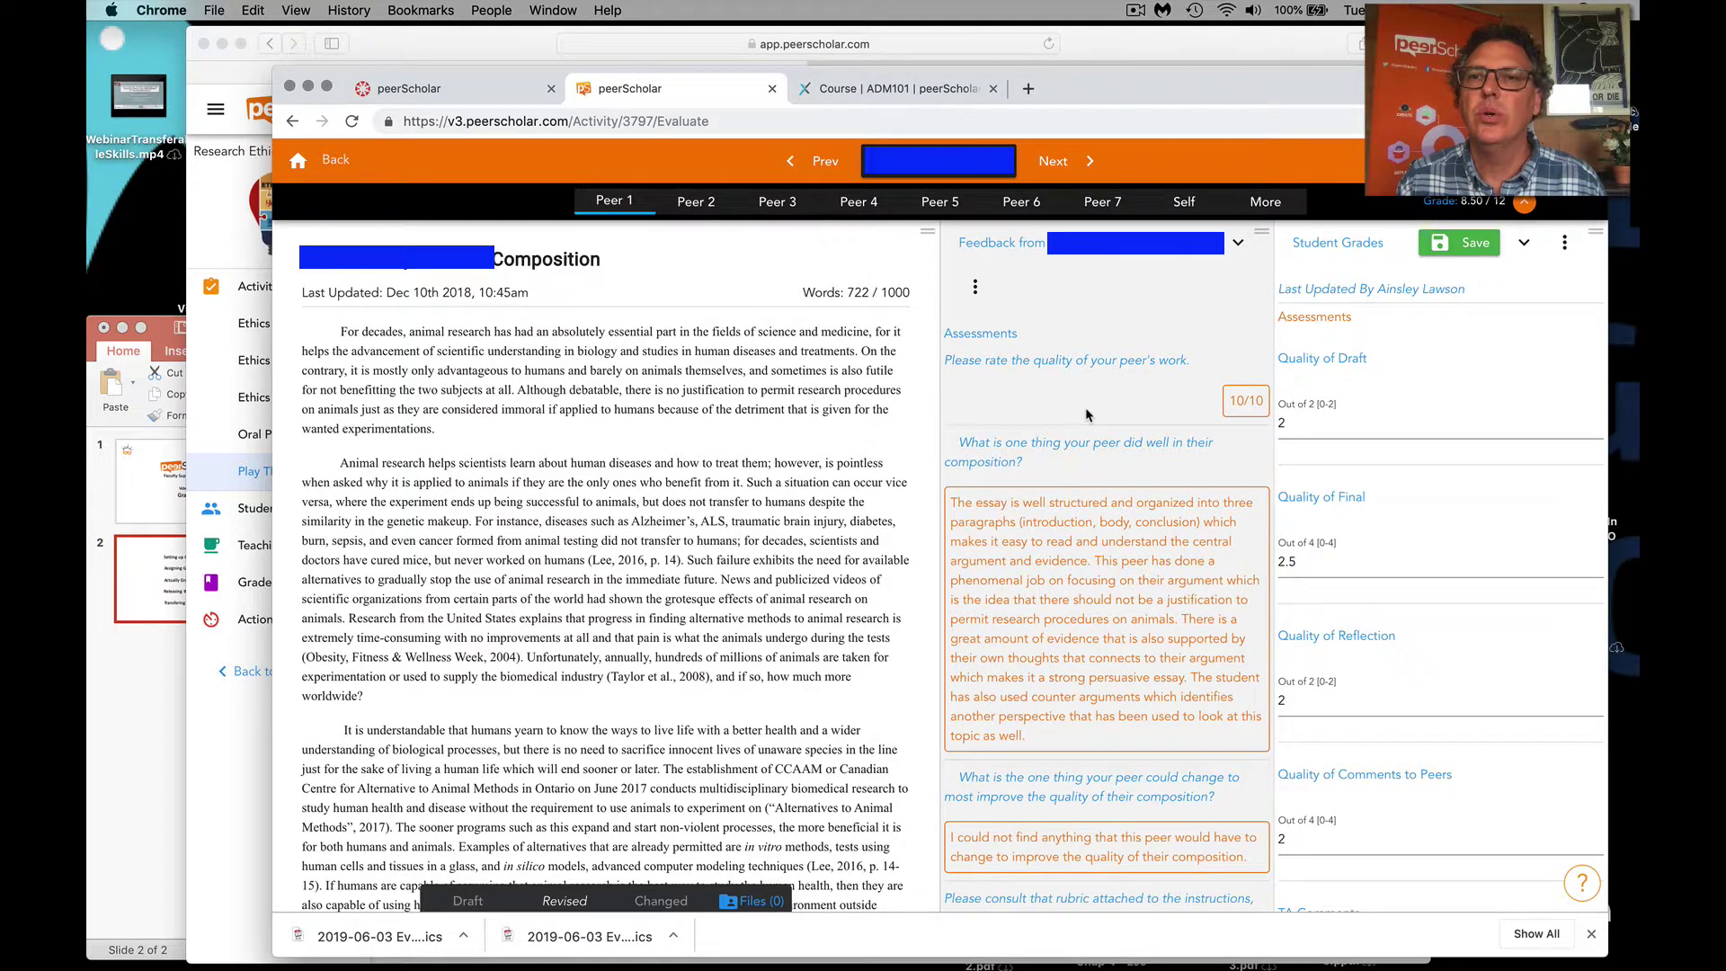
Widen the browser window and read through Peer 1's feedback, including the rubric ratings, annotations and the student's response
{"action": "scroll", "coordinate": [1087, 414], "scroll_direction": "down", "scroll_amount": 2}
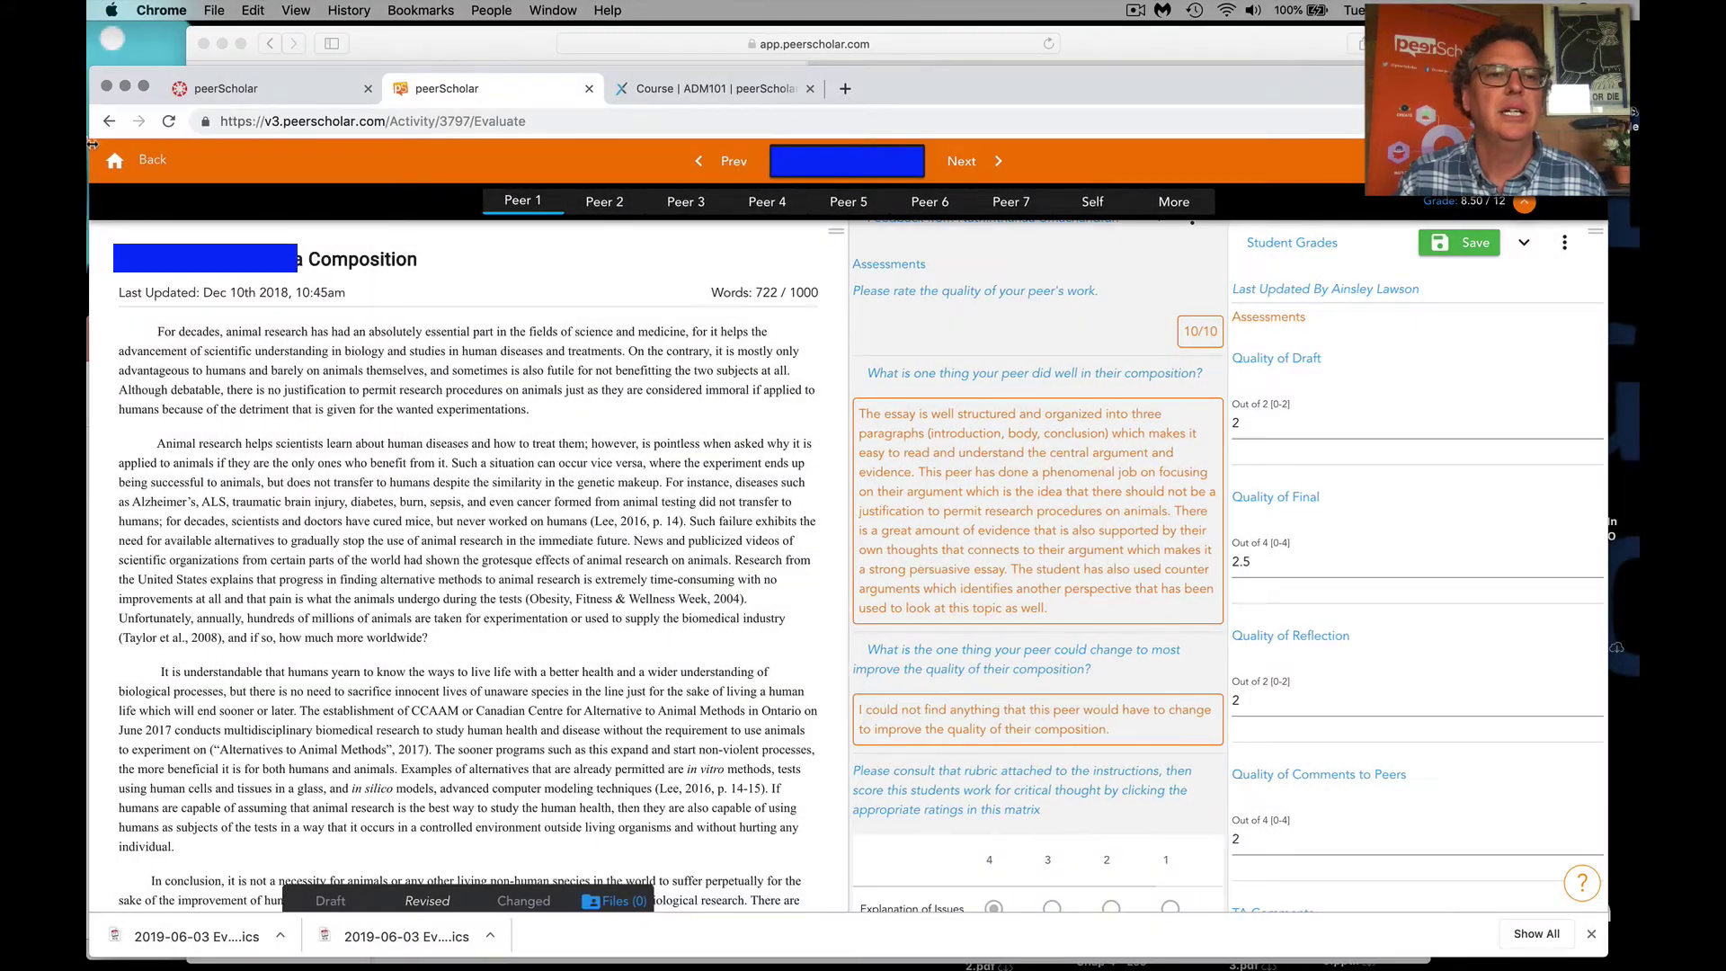
{"action": "left_click_drag", "start_coordinate": [93, 144], "coordinate": [100, 144]}
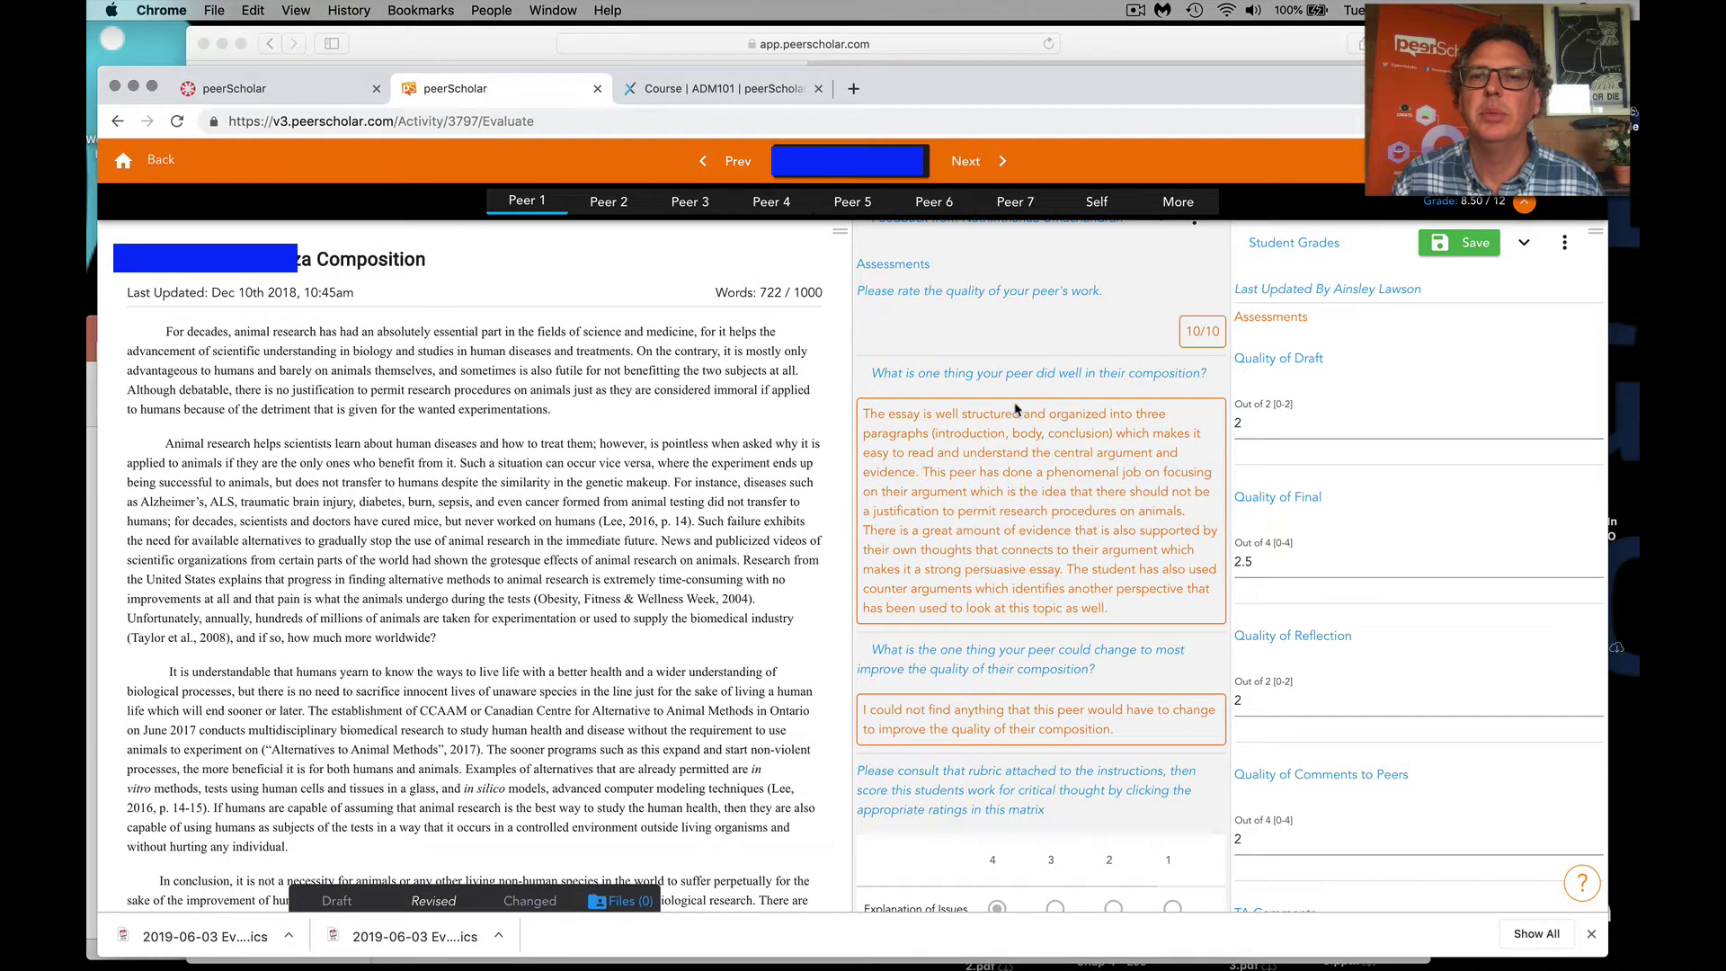
{"action": "scroll", "coordinate": [1016, 409], "scroll_direction": "down", "scroll_amount": 1}
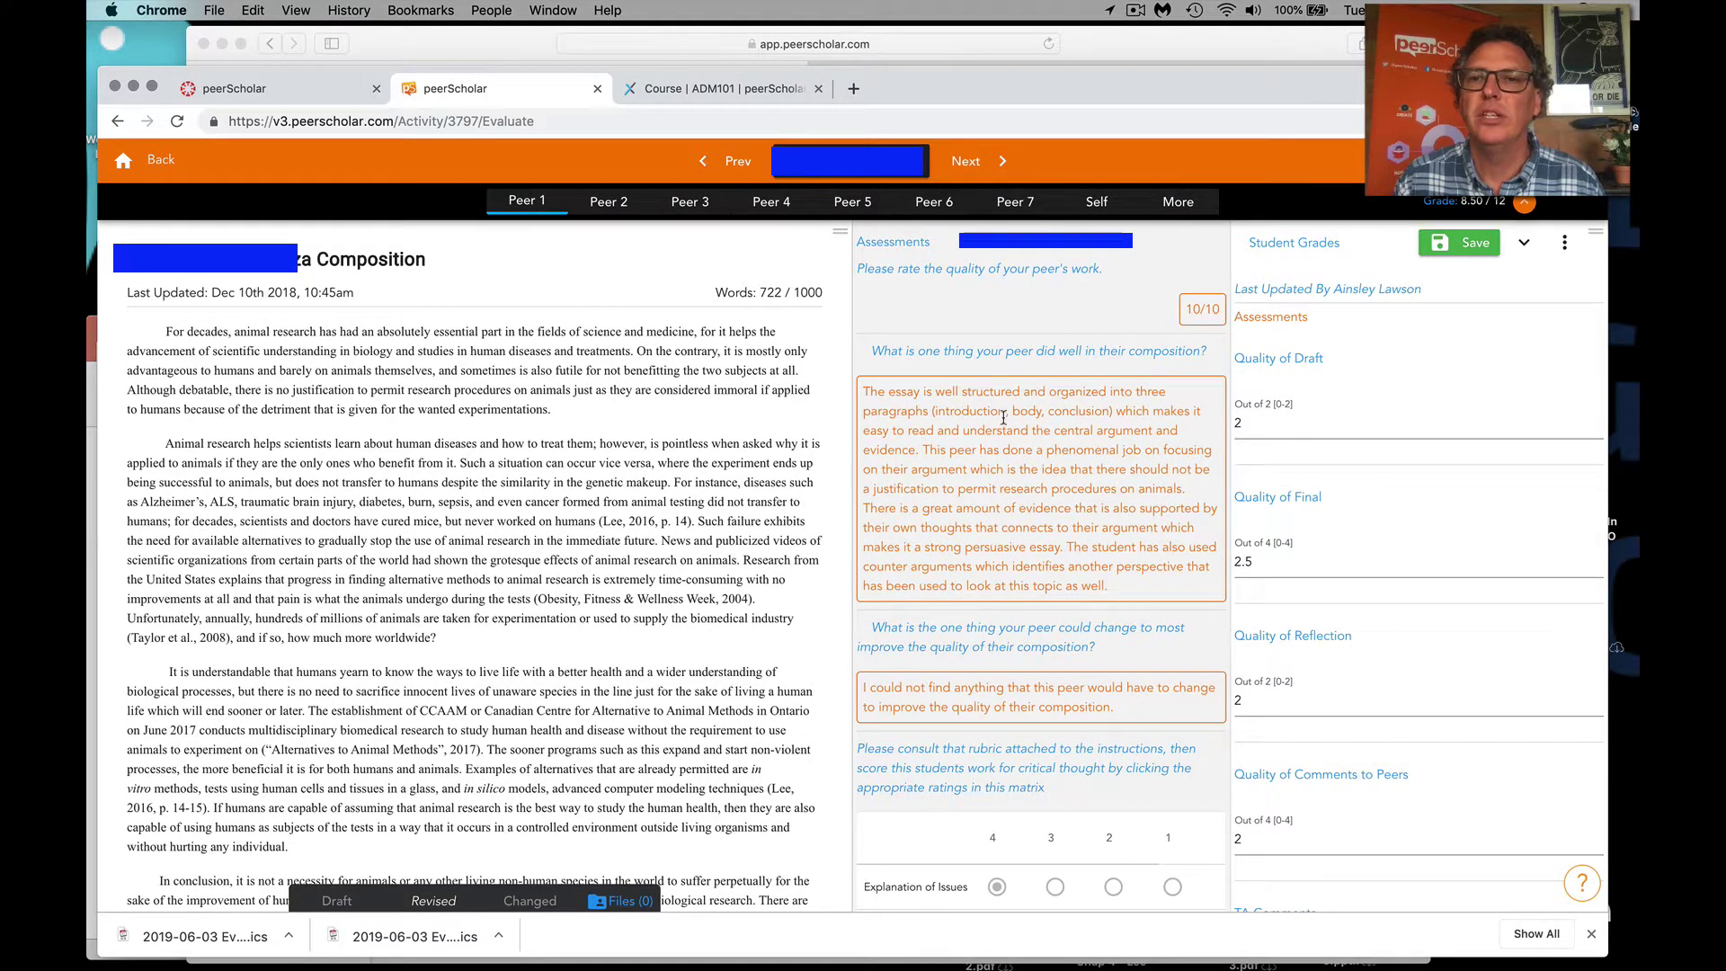
{"action": "scroll", "coordinate": [987, 442], "scroll_direction": "down", "scroll_amount": 2}
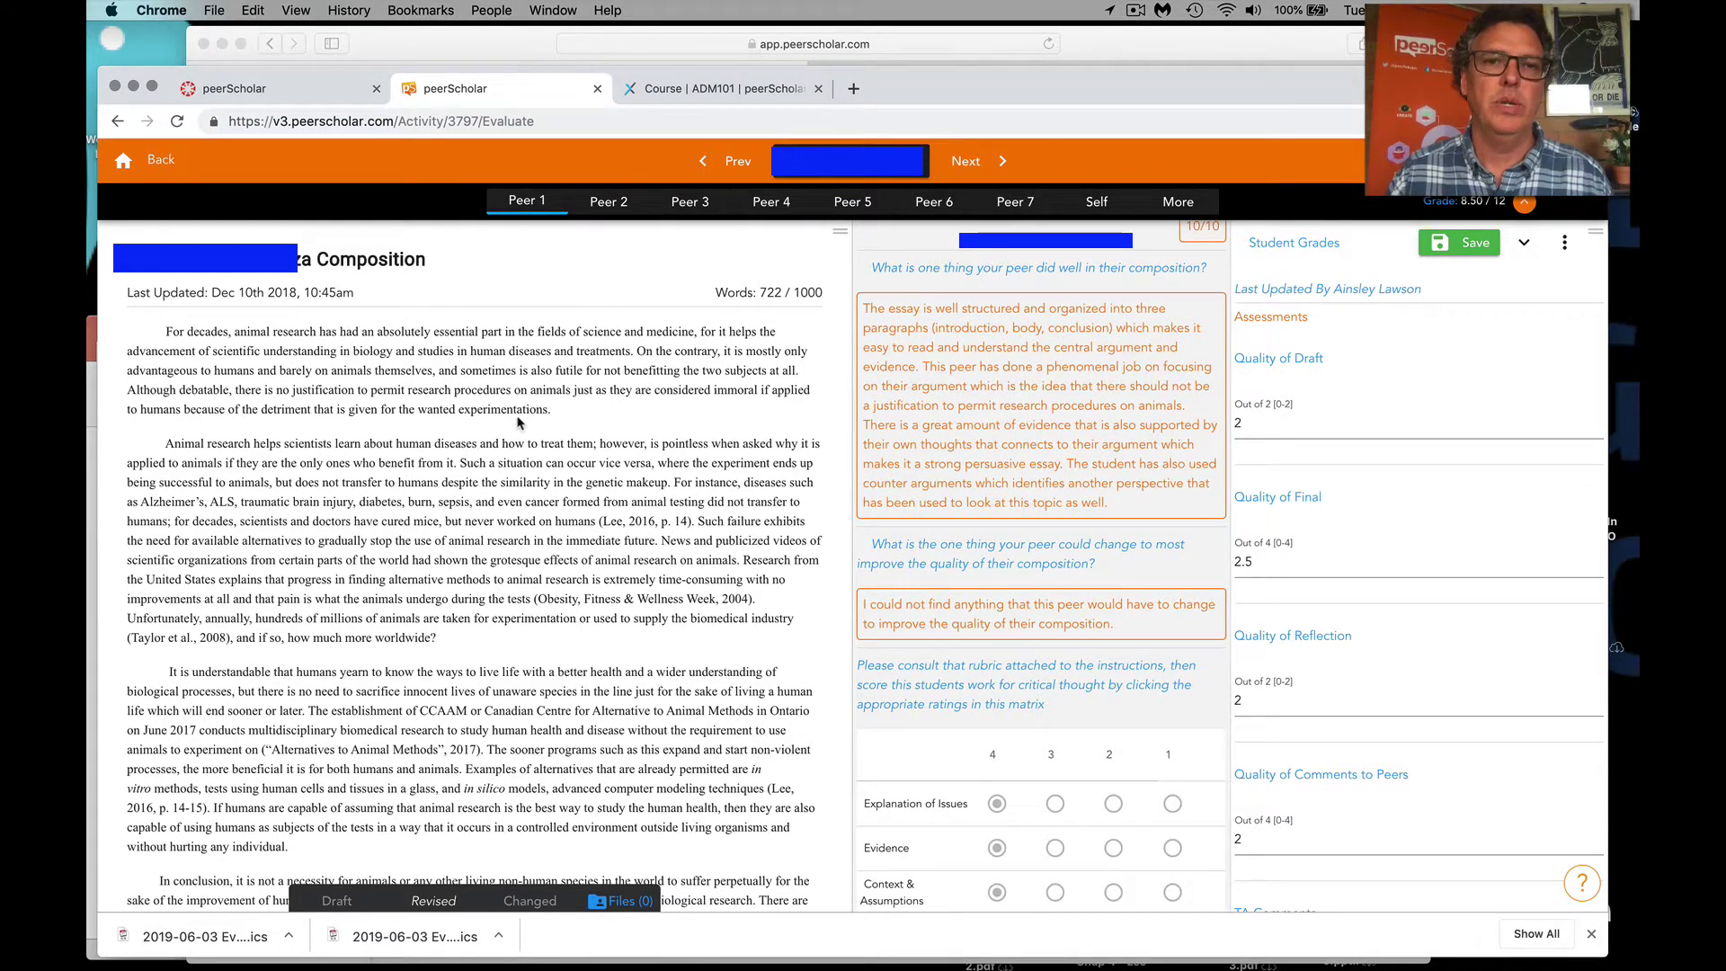
{"action": "scroll", "coordinate": [1112, 412], "scroll_direction": "down", "scroll_amount": 2}
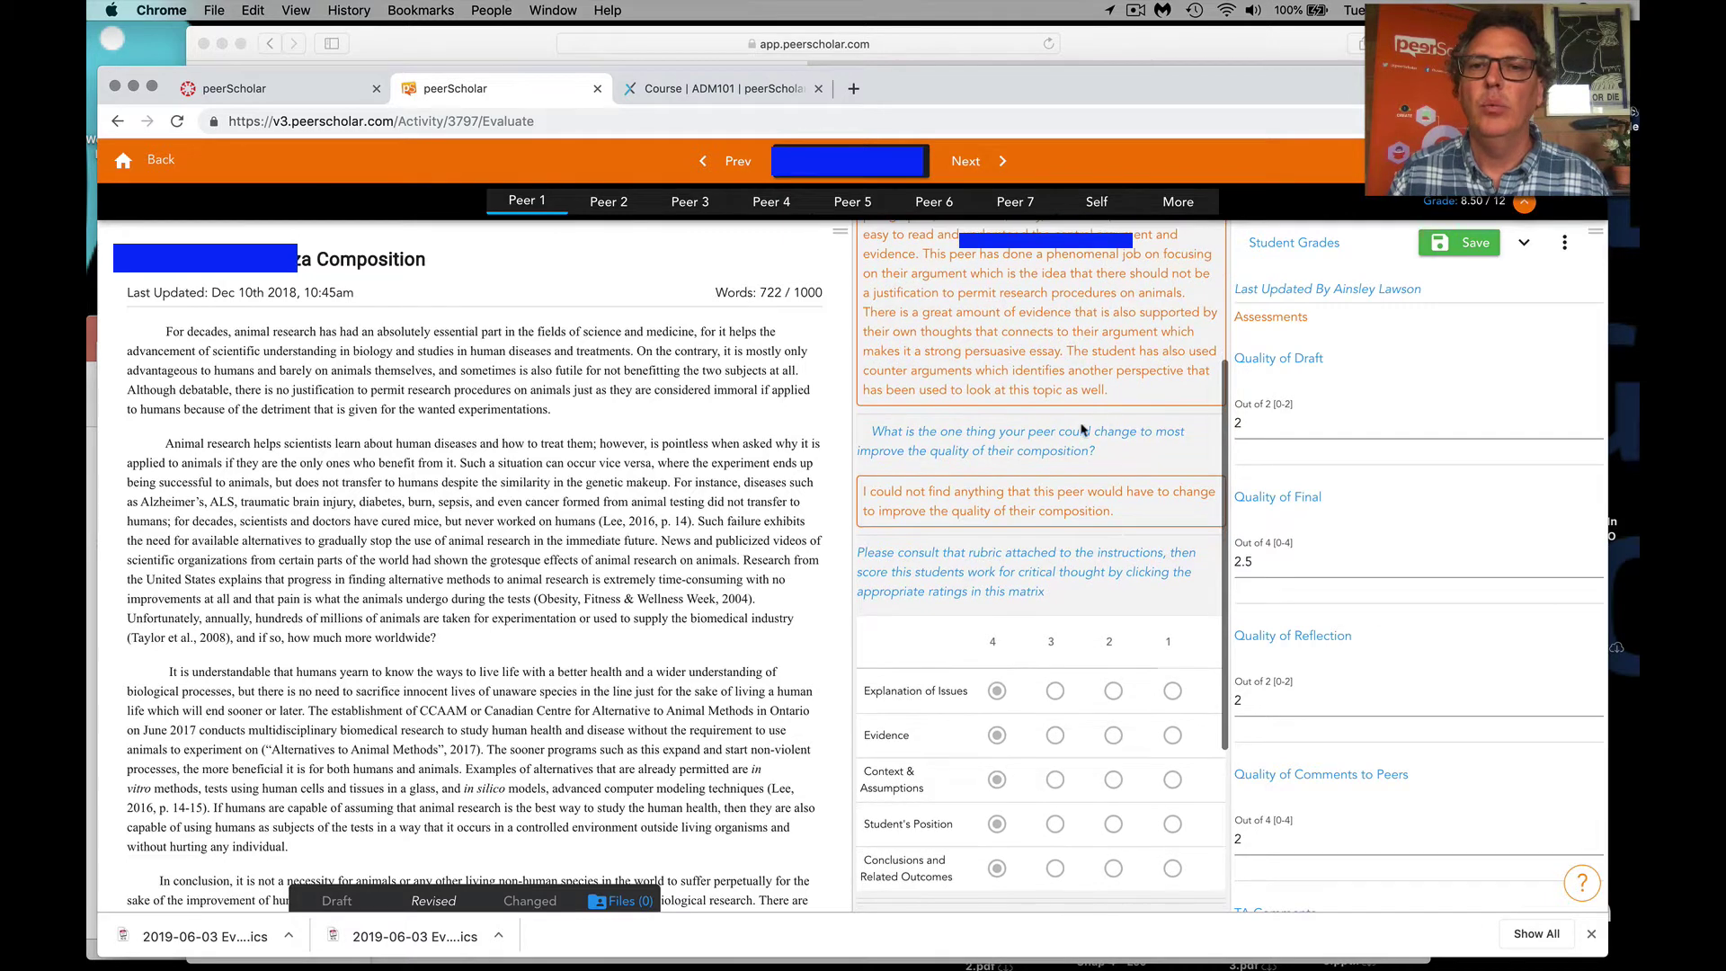
{"action": "scroll", "coordinate": [1097, 459], "scroll_direction": "down", "scroll_amount": 5}
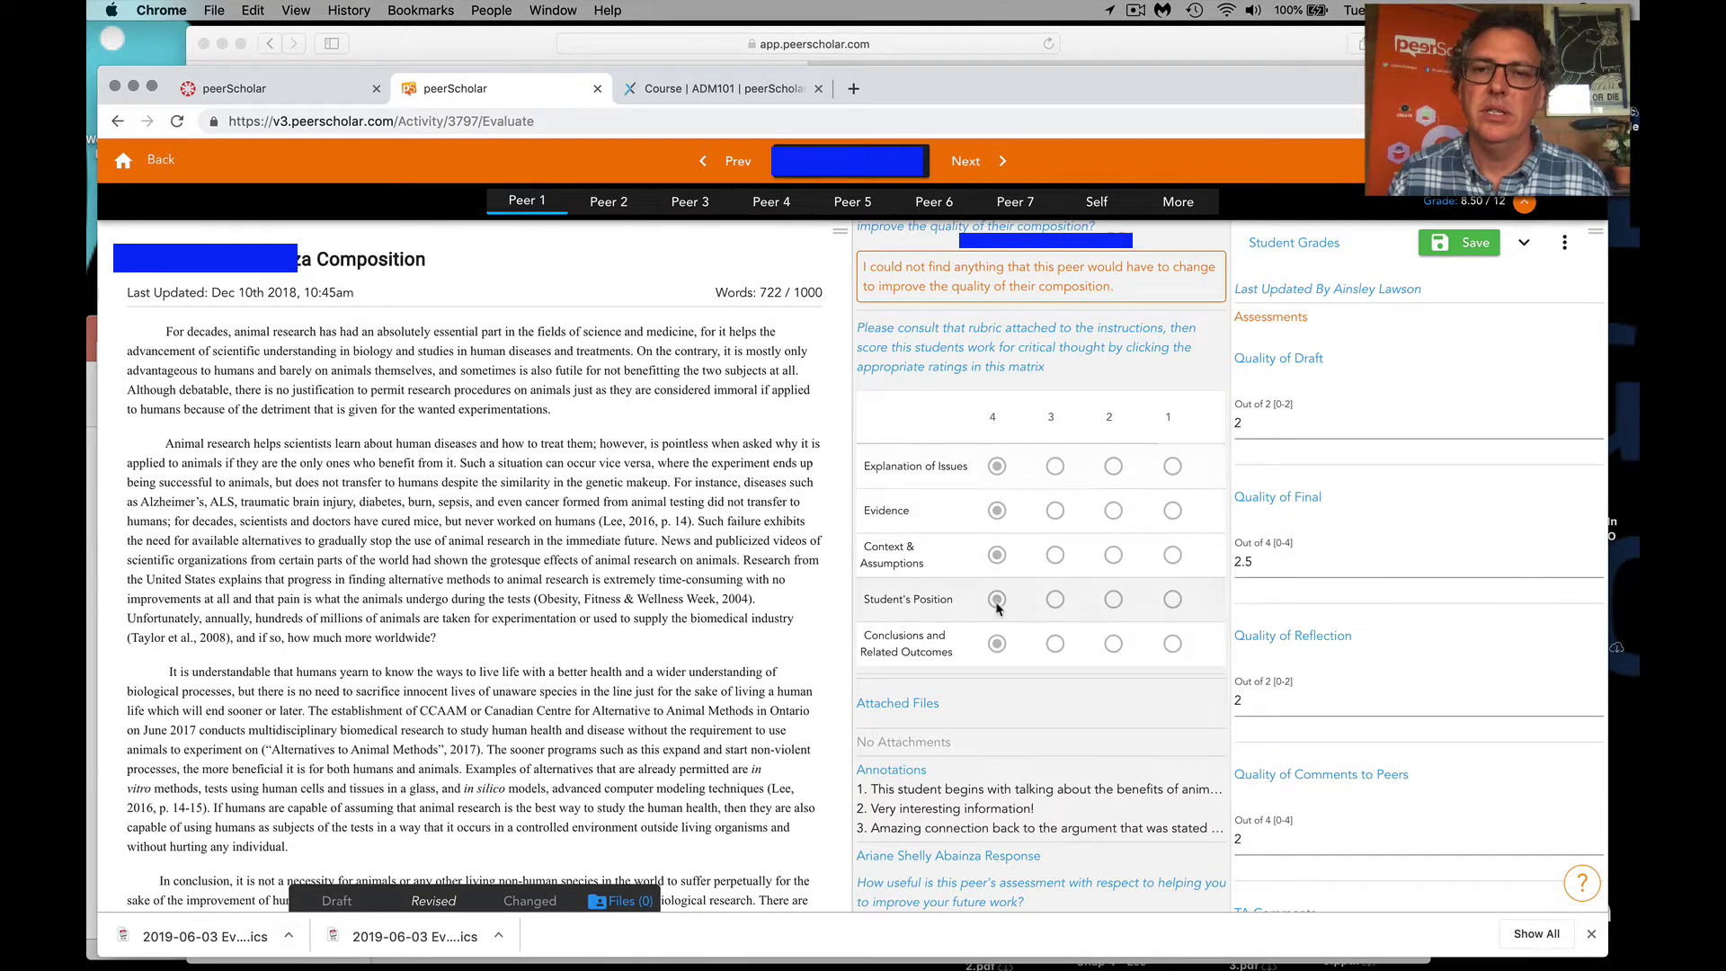
{"action": "scroll", "coordinate": [1033, 708], "scroll_direction": "down", "scroll_amount": 1}
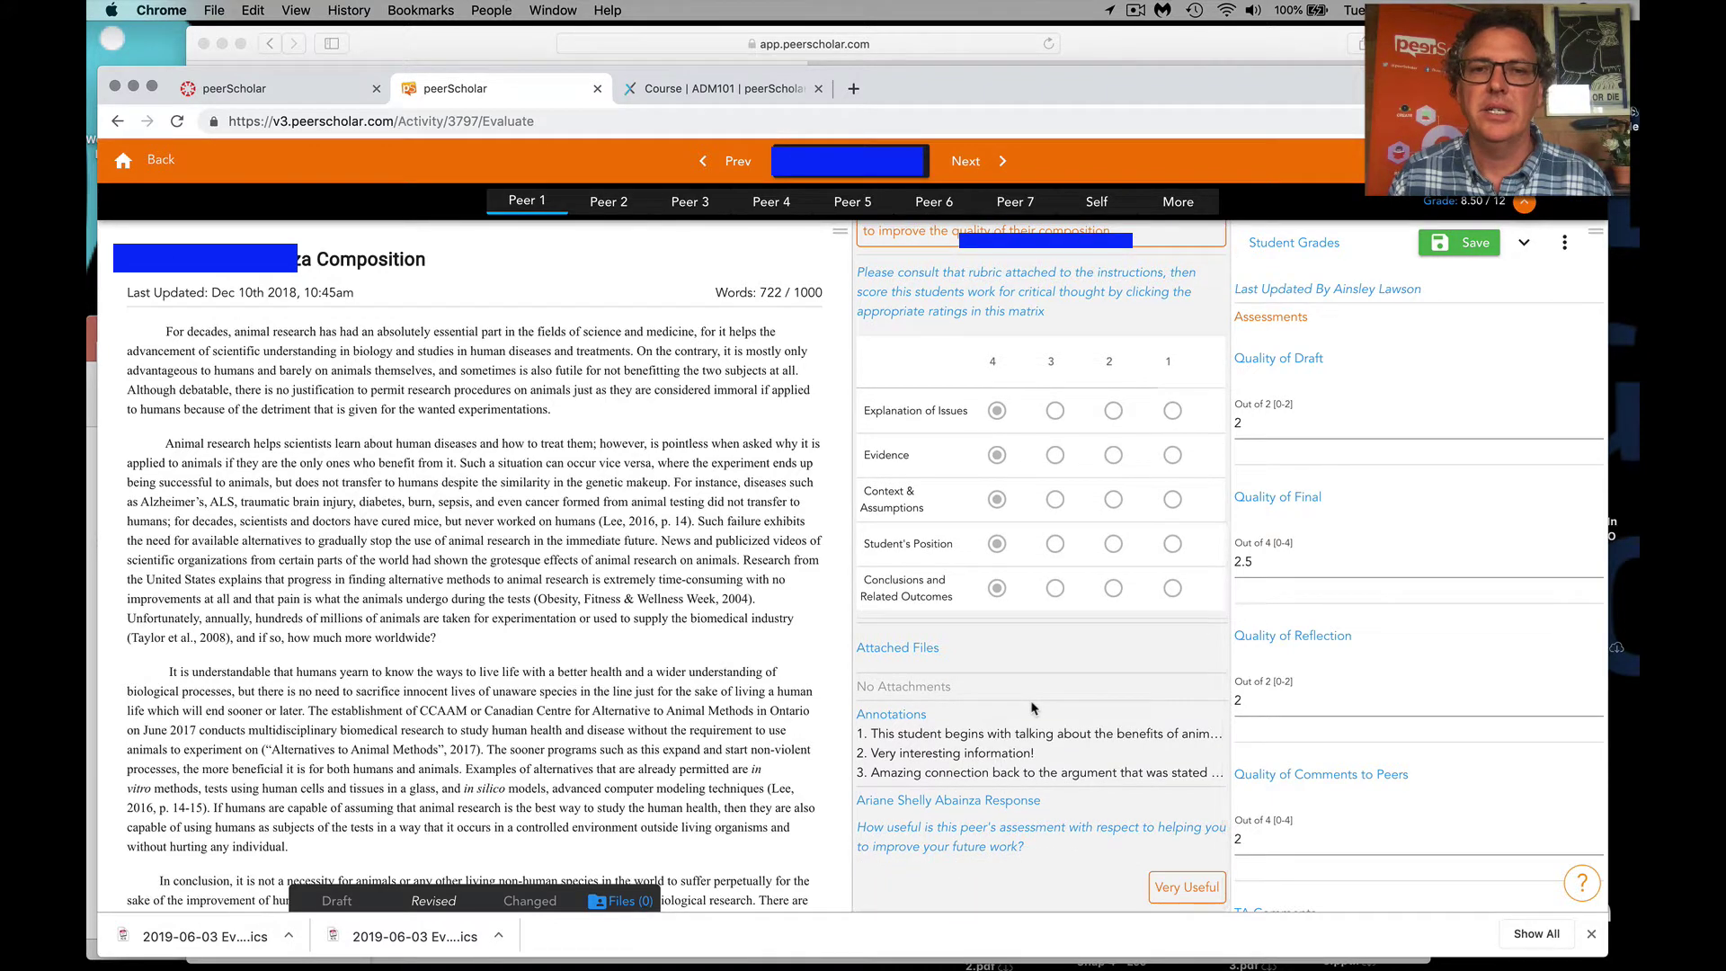
{"action": "scroll", "coordinate": [1032, 707], "scroll_direction": "up", "scroll_amount": 10}
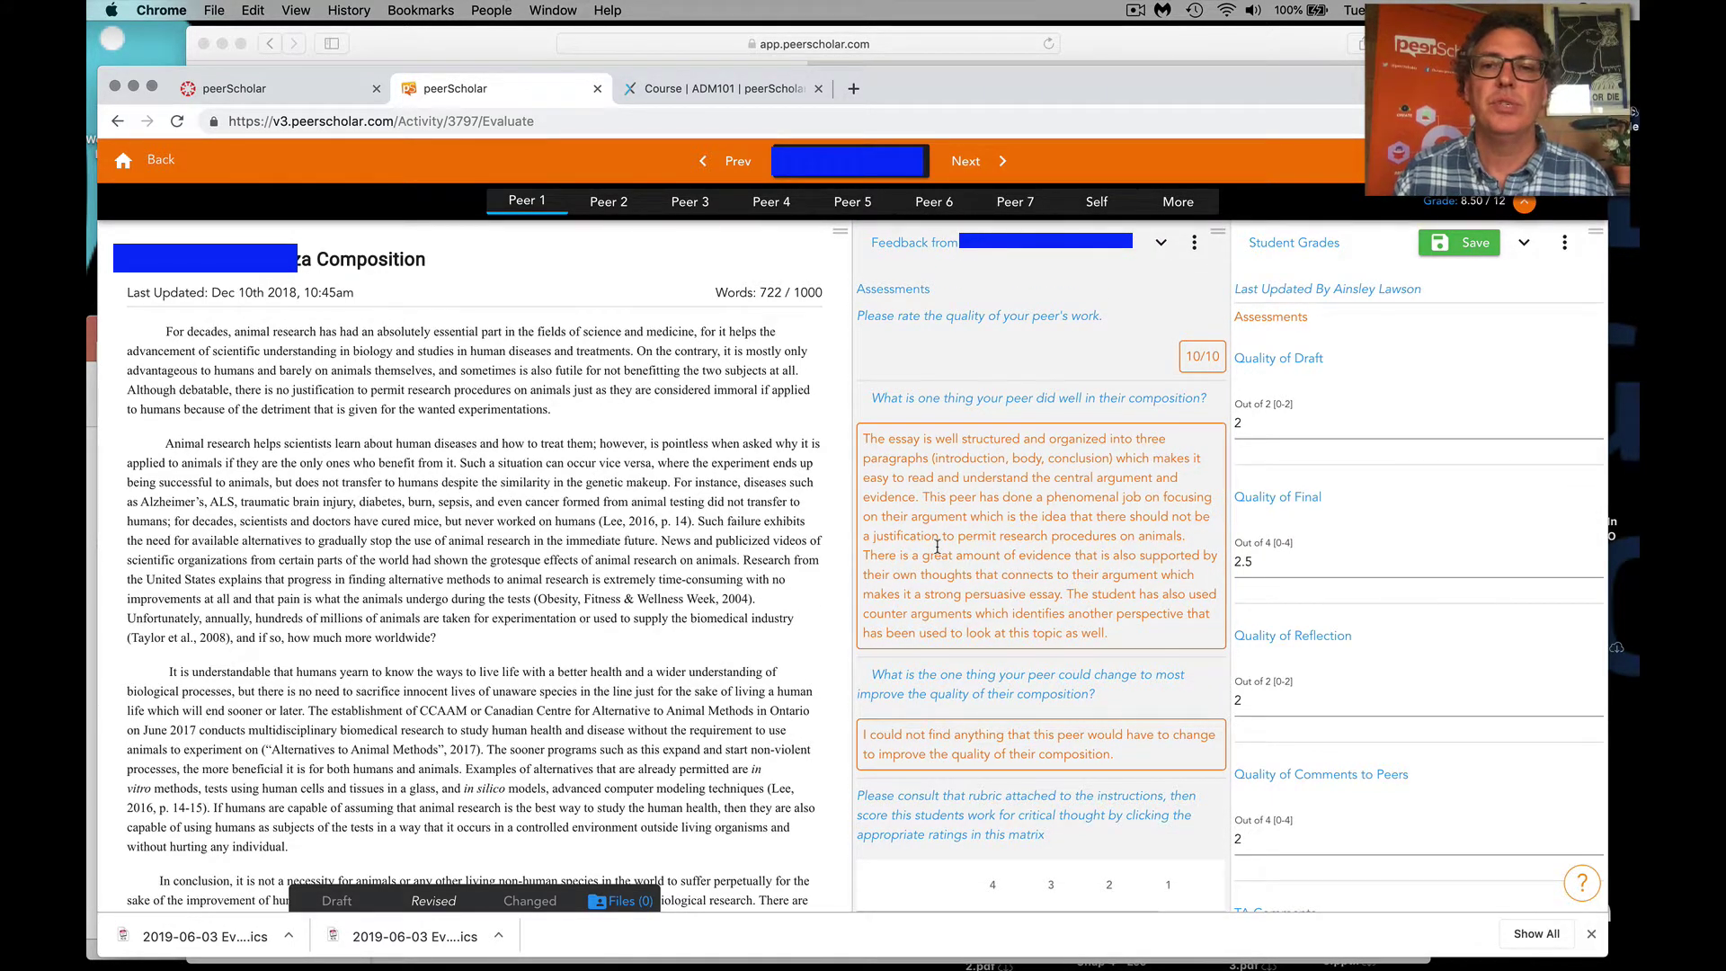
Review the feedback that Peer 2 and Peer 3 gave on the student's composition
{"action": "left_click", "coordinate": [609, 202]}
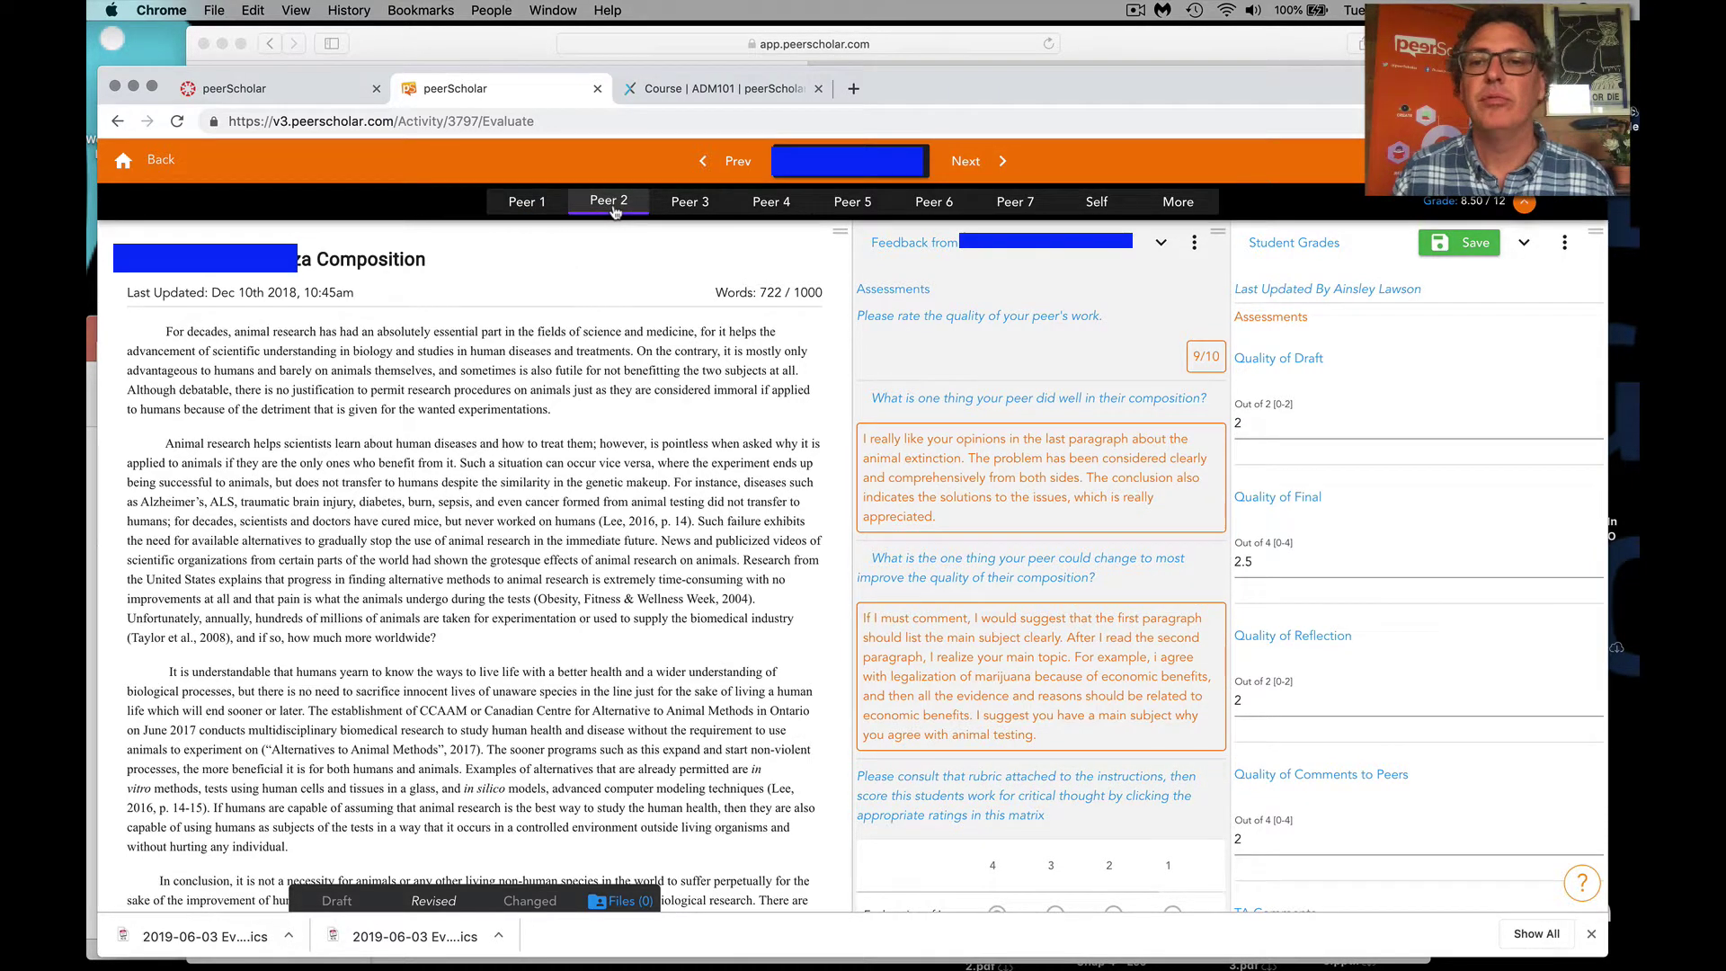
{"action": "left_click", "coordinate": [690, 202]}
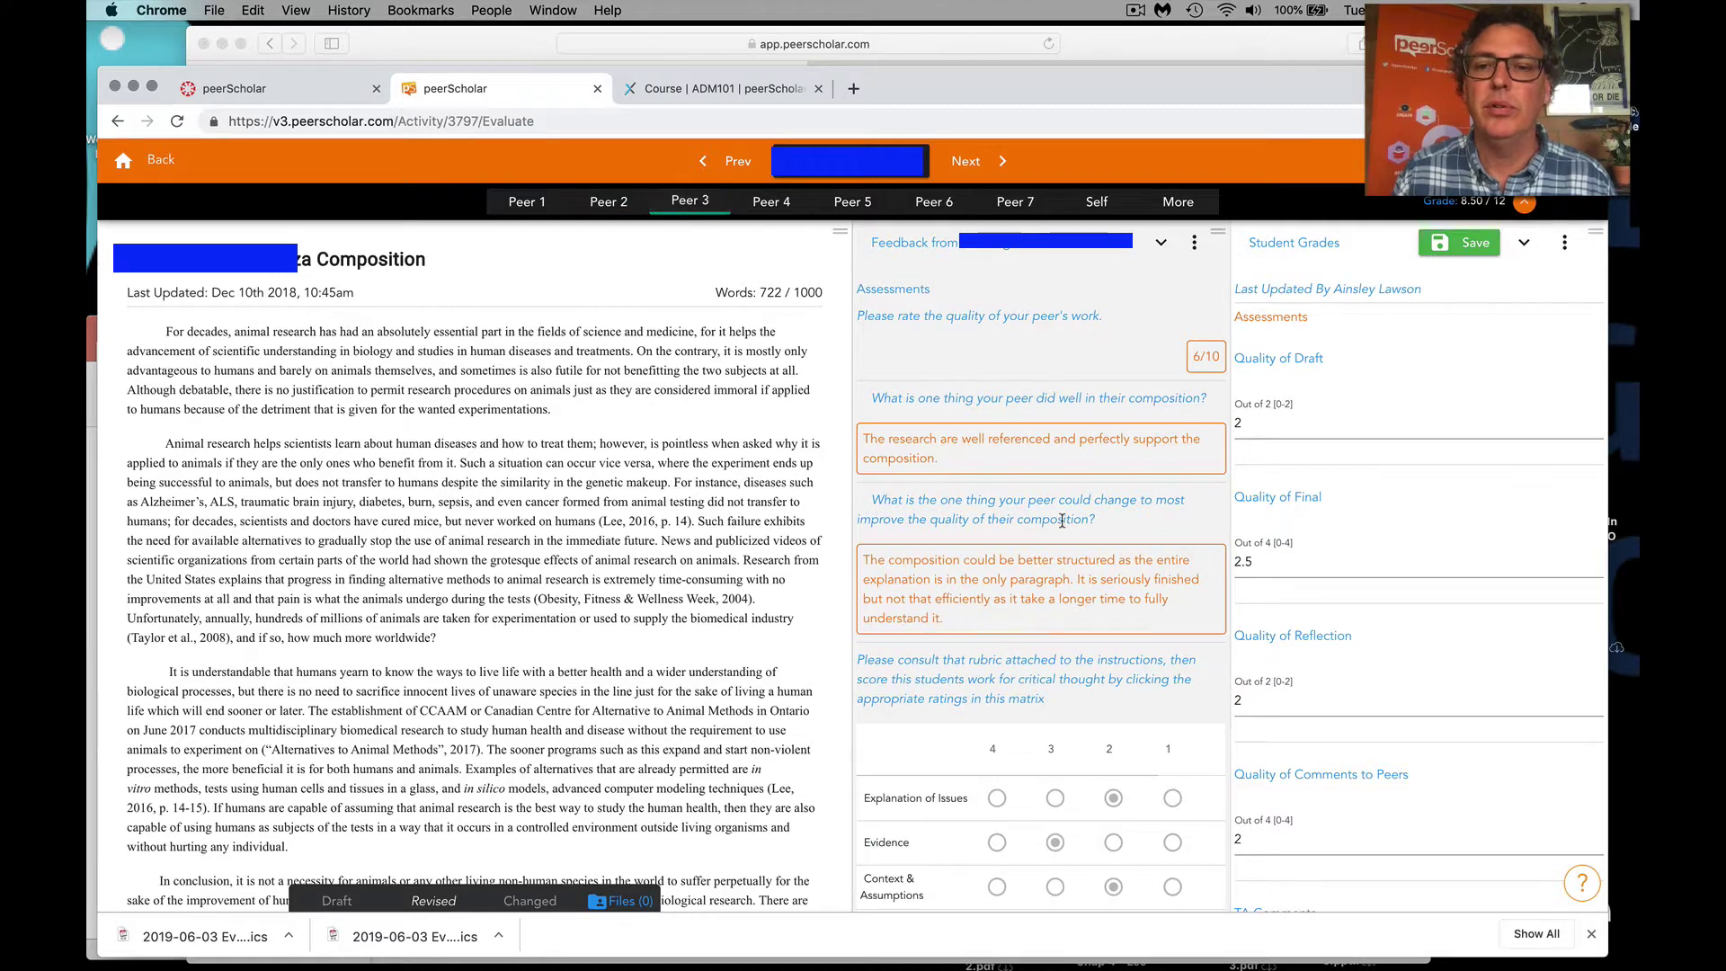
{"action": "scroll", "coordinate": [1062, 522], "scroll_direction": "down", "scroll_amount": 3}
{"action": "scroll", "coordinate": [1062, 522], "scroll_direction": "up", "scroll_amount": 3}
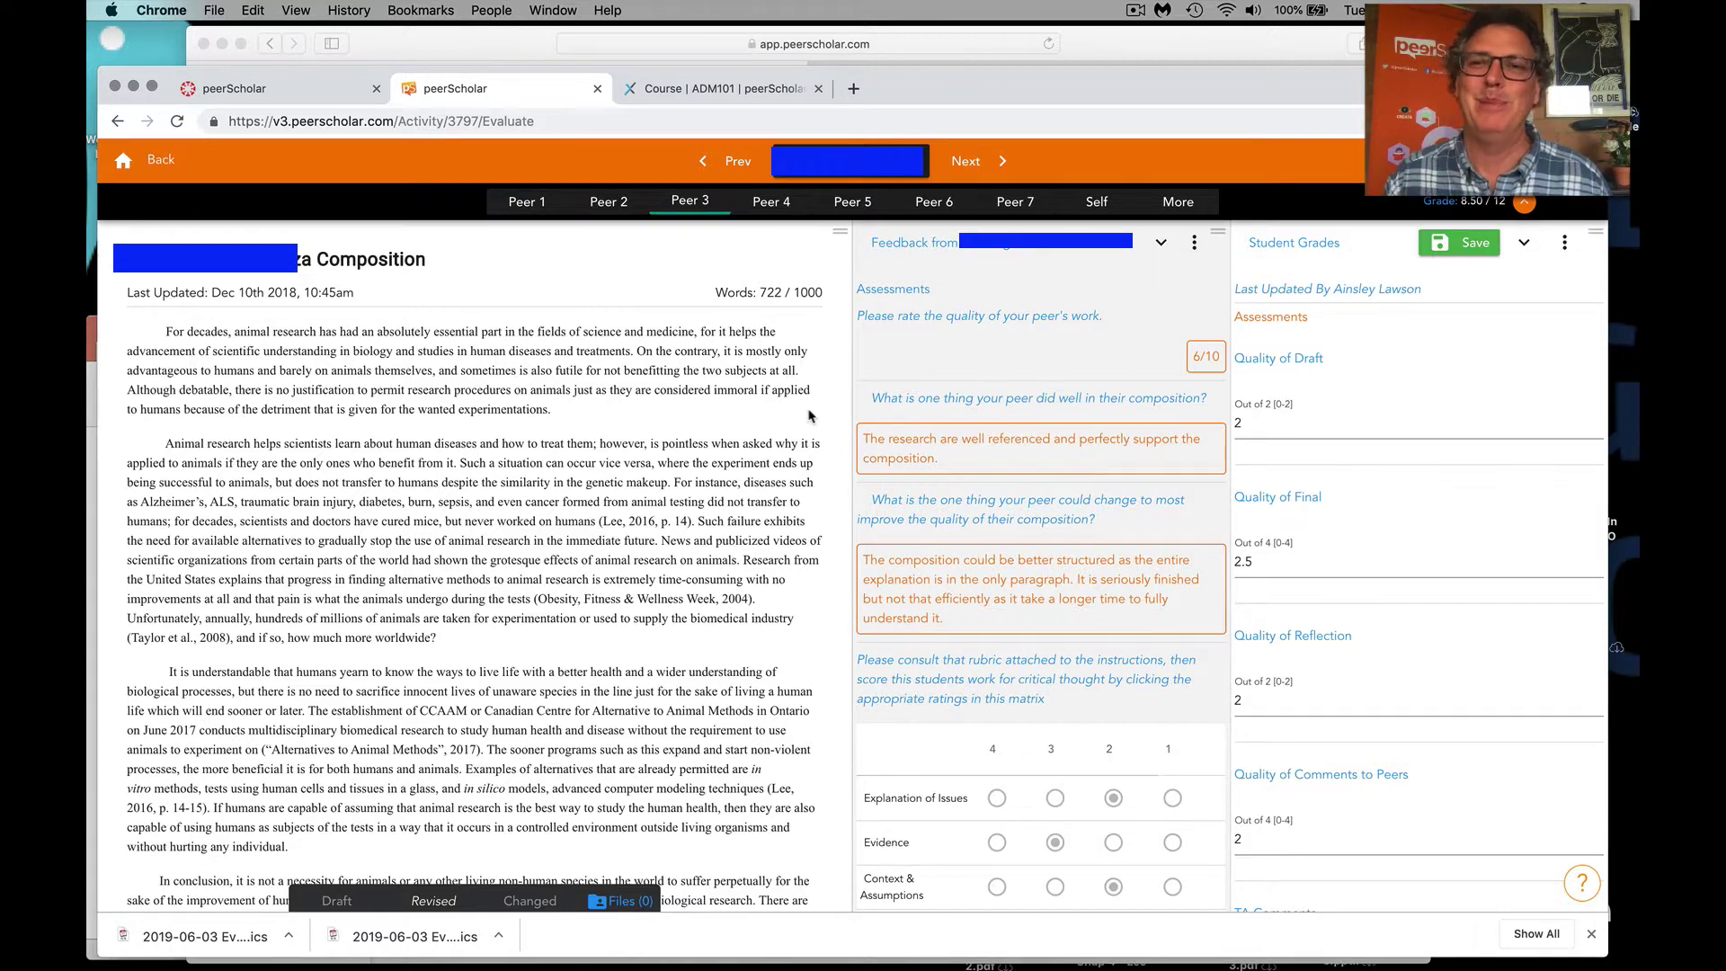
View the feedback the student gave to peers and go through the comments for Peer 1 to Peer 6
{"action": "left_click", "coordinate": [1194, 245]}
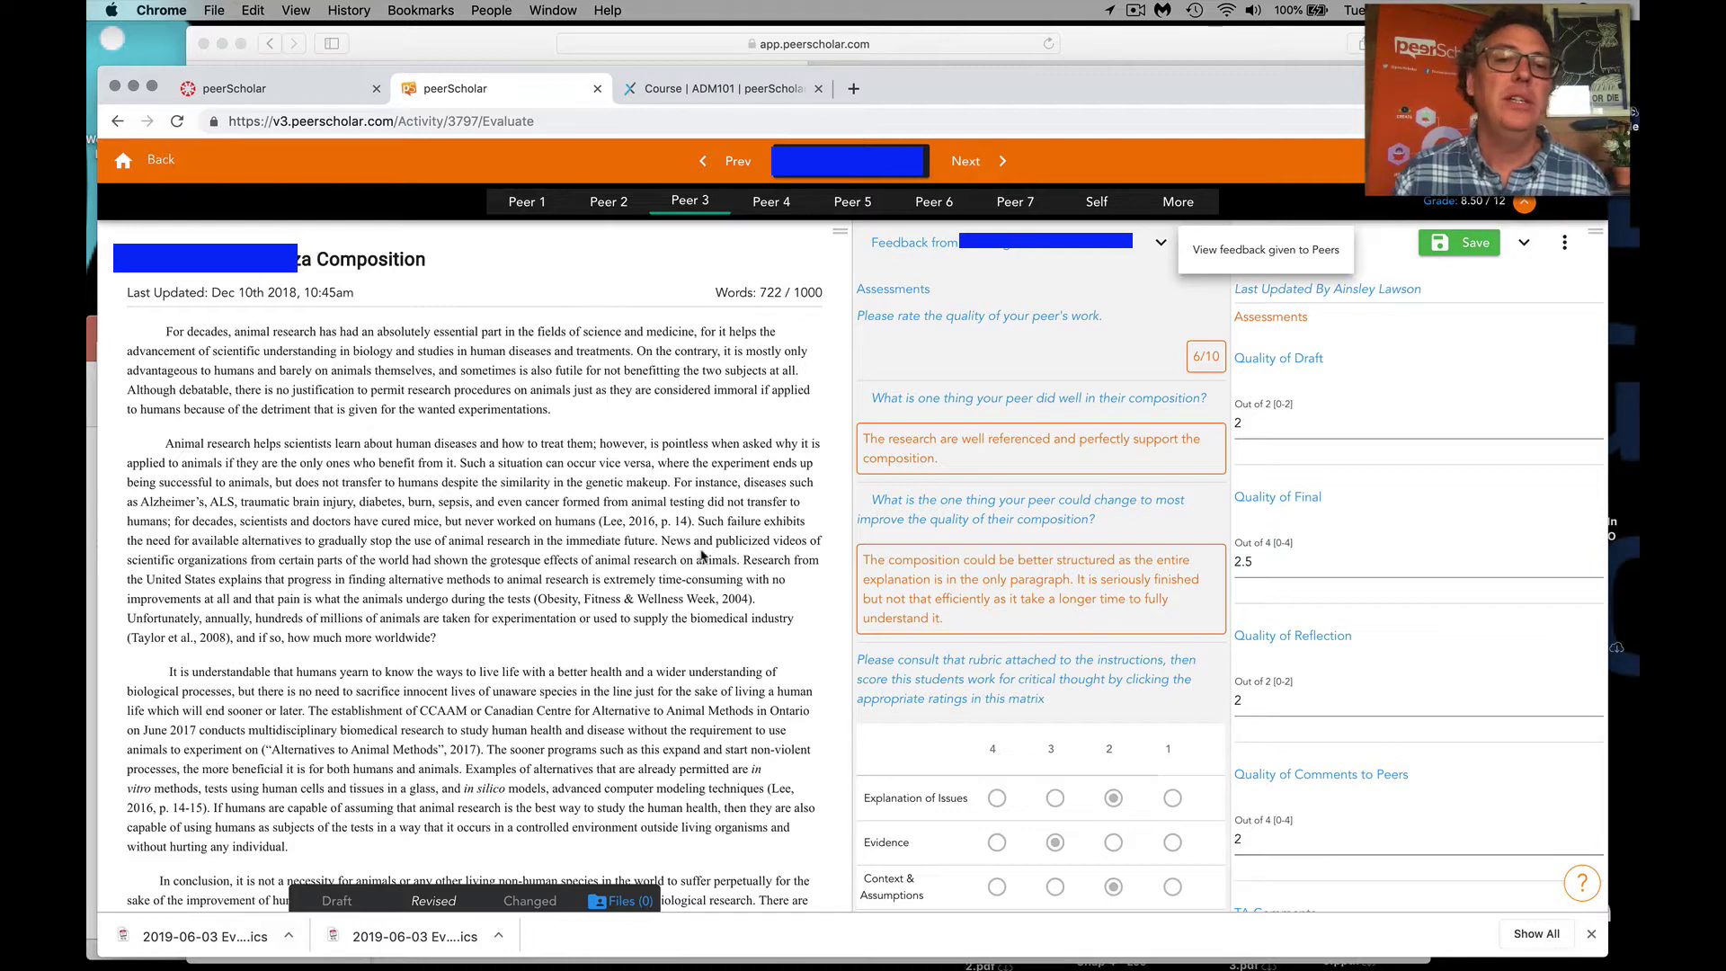
{"action": "left_click", "coordinate": [1246, 252]}
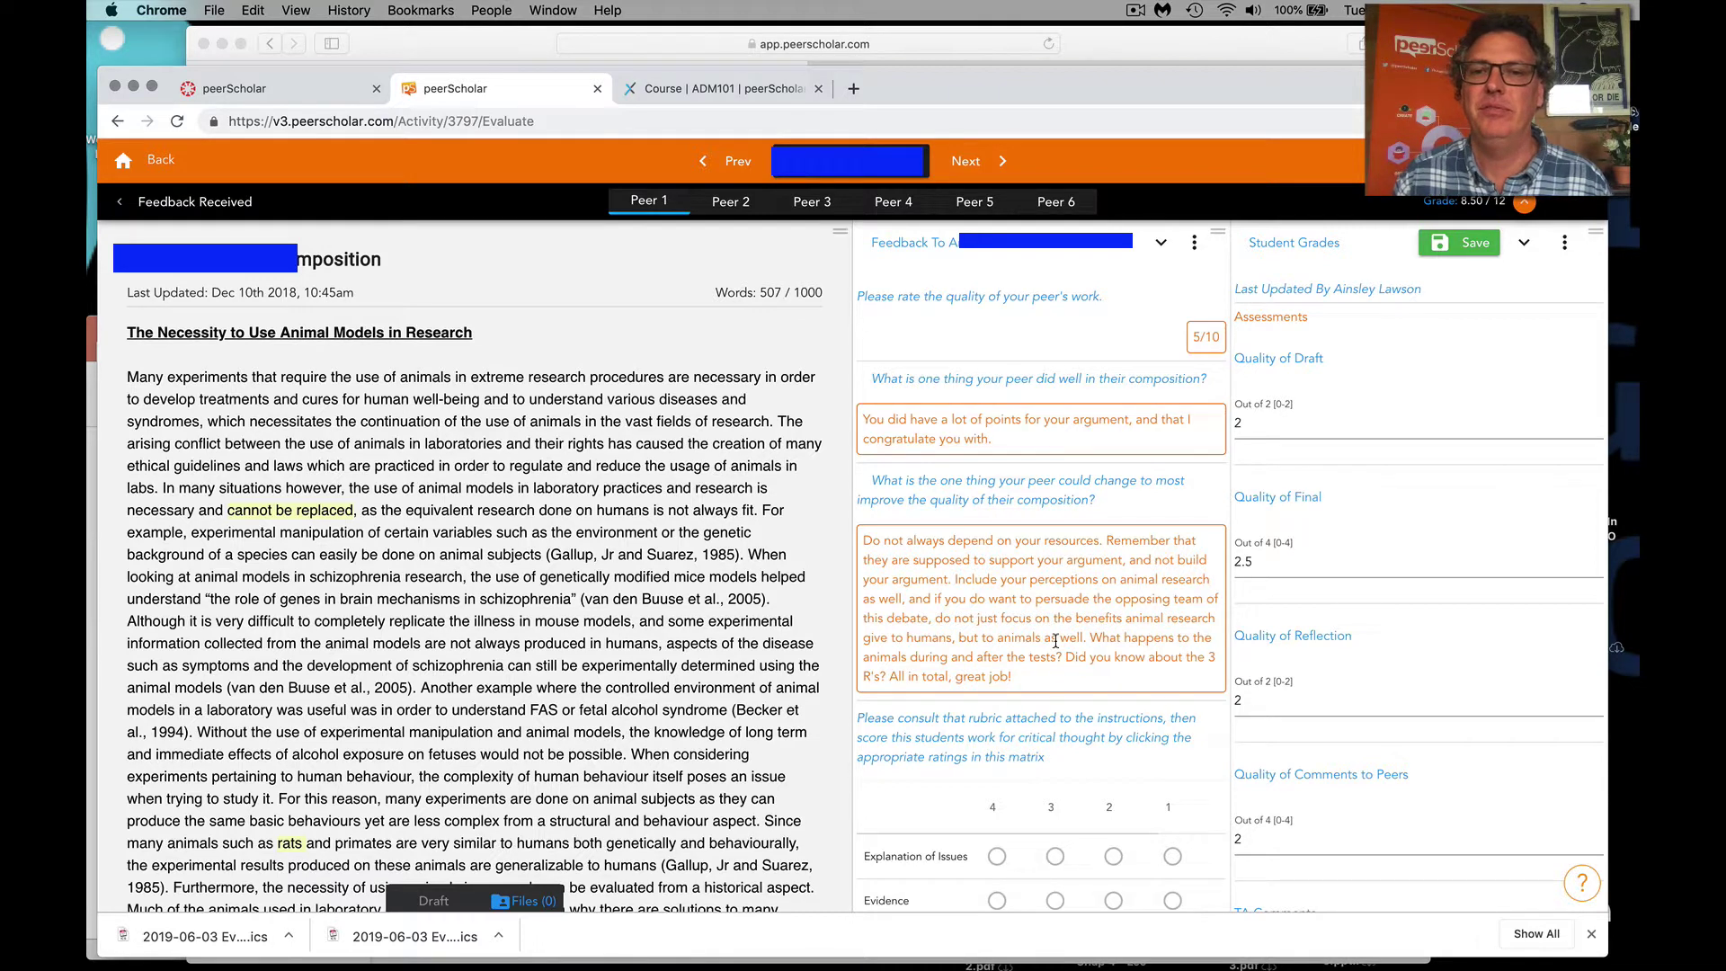
{"action": "left_click", "coordinate": [731, 202]}
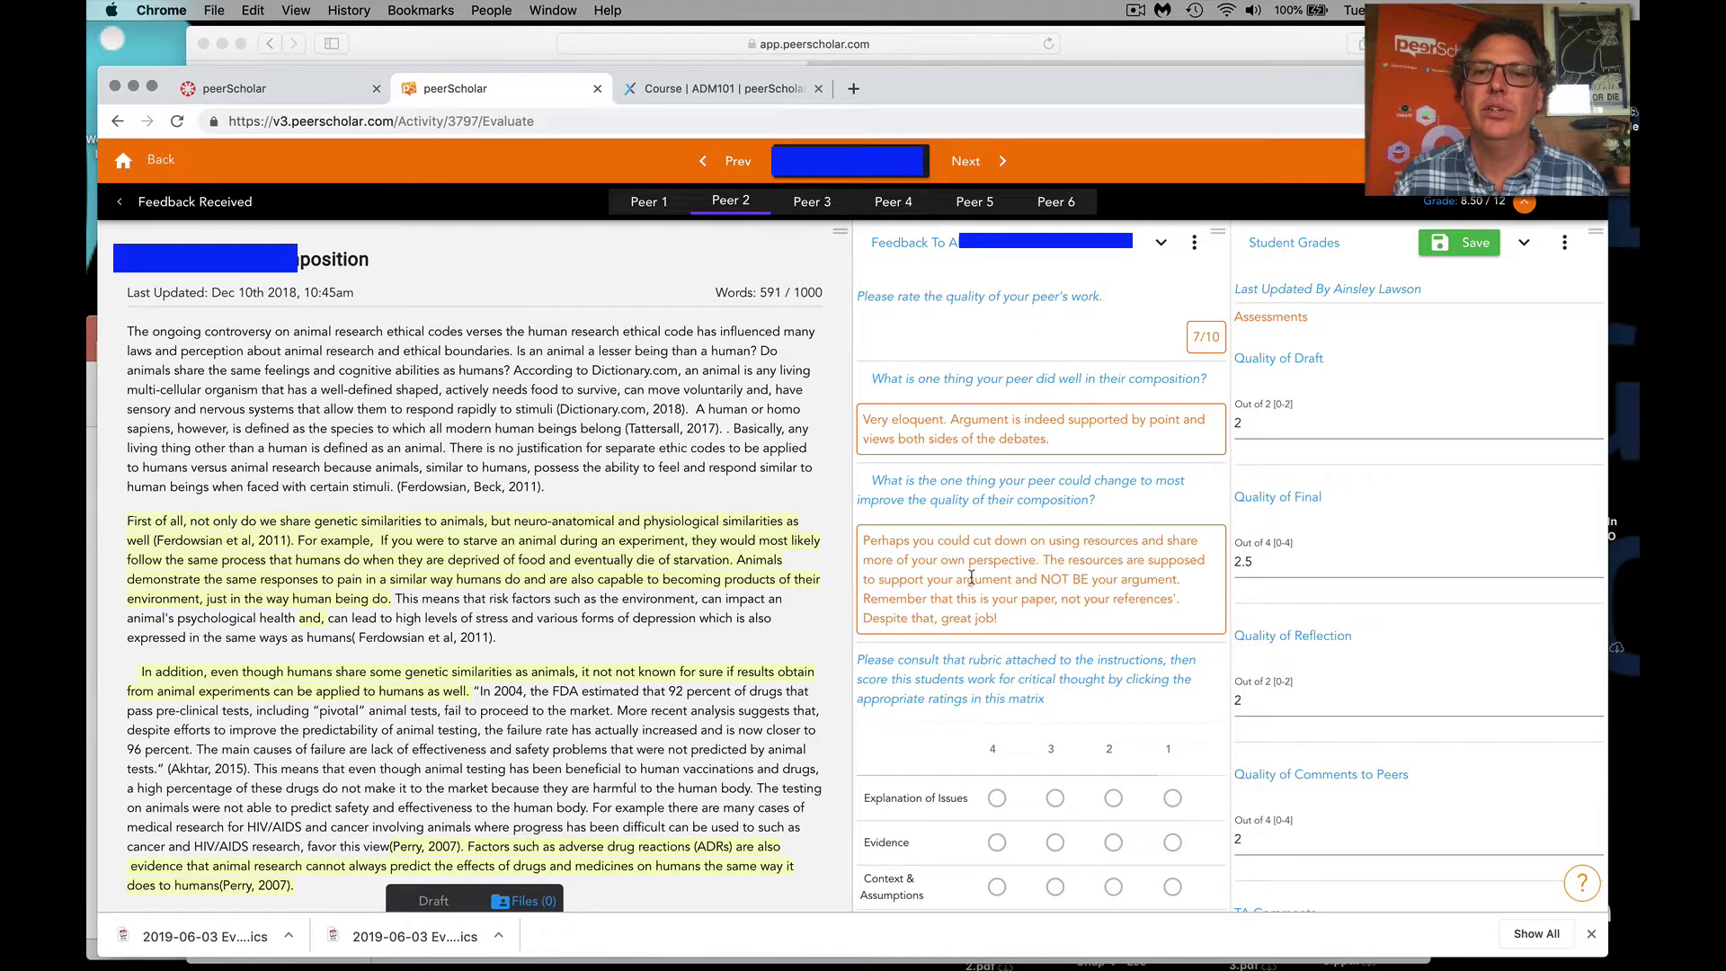
{"action": "left_click", "coordinate": [818, 208]}
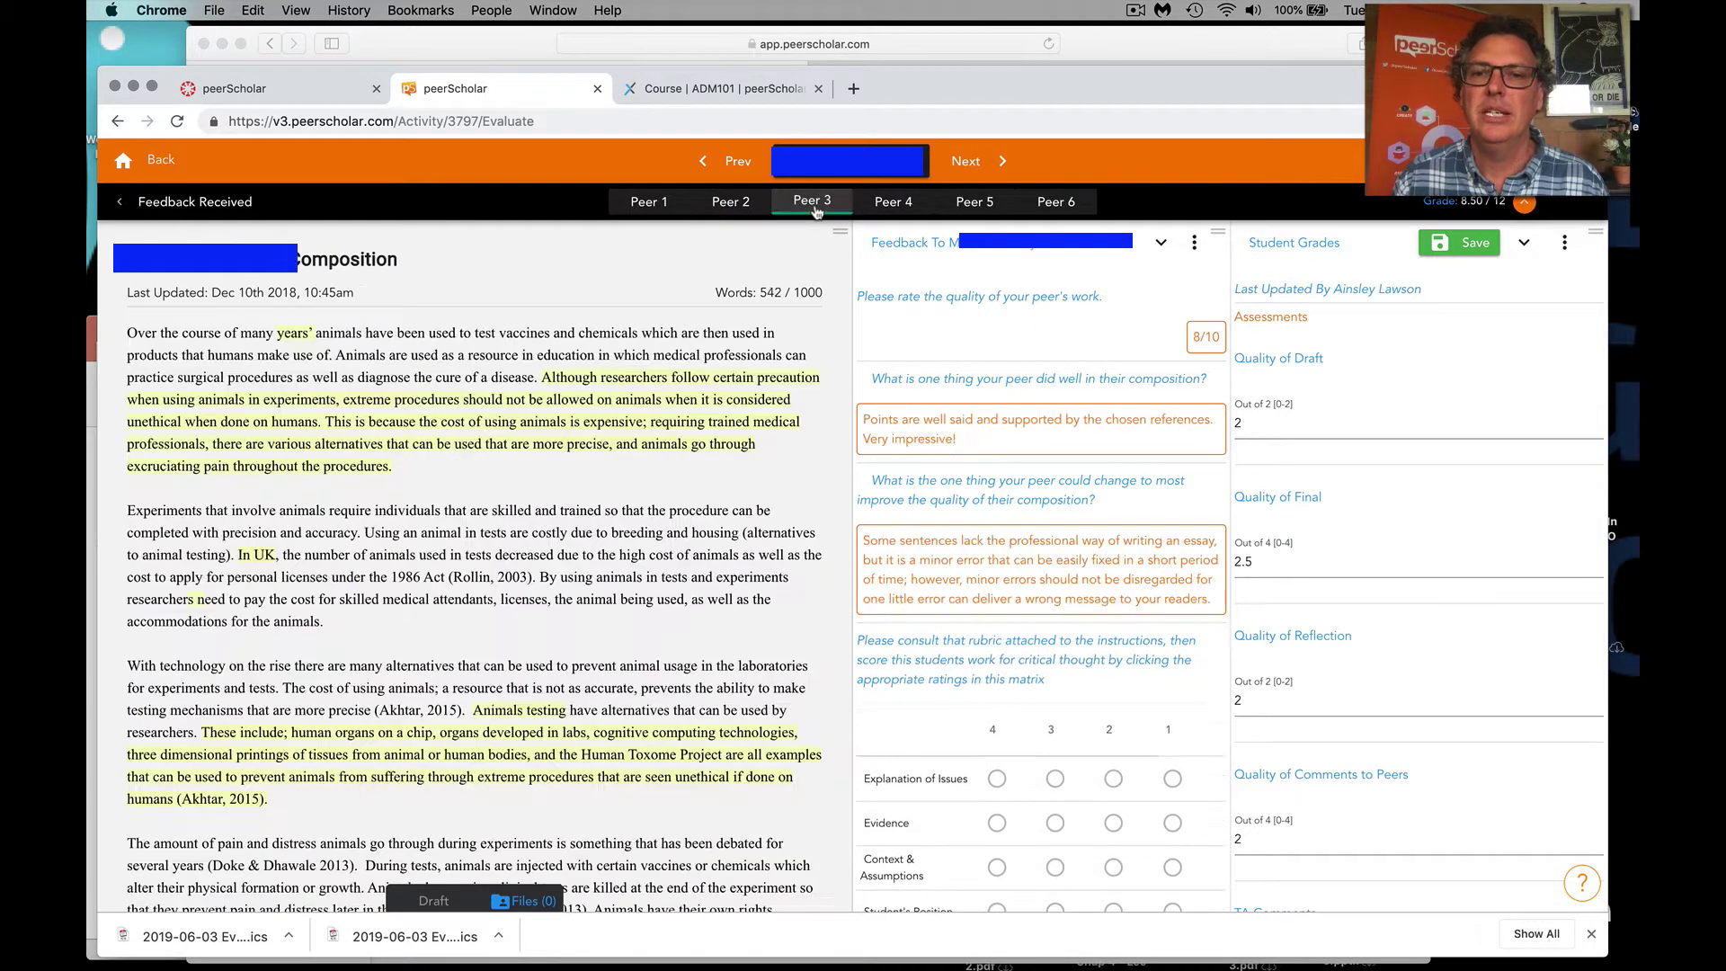
{"action": "left_click", "coordinate": [902, 211]}
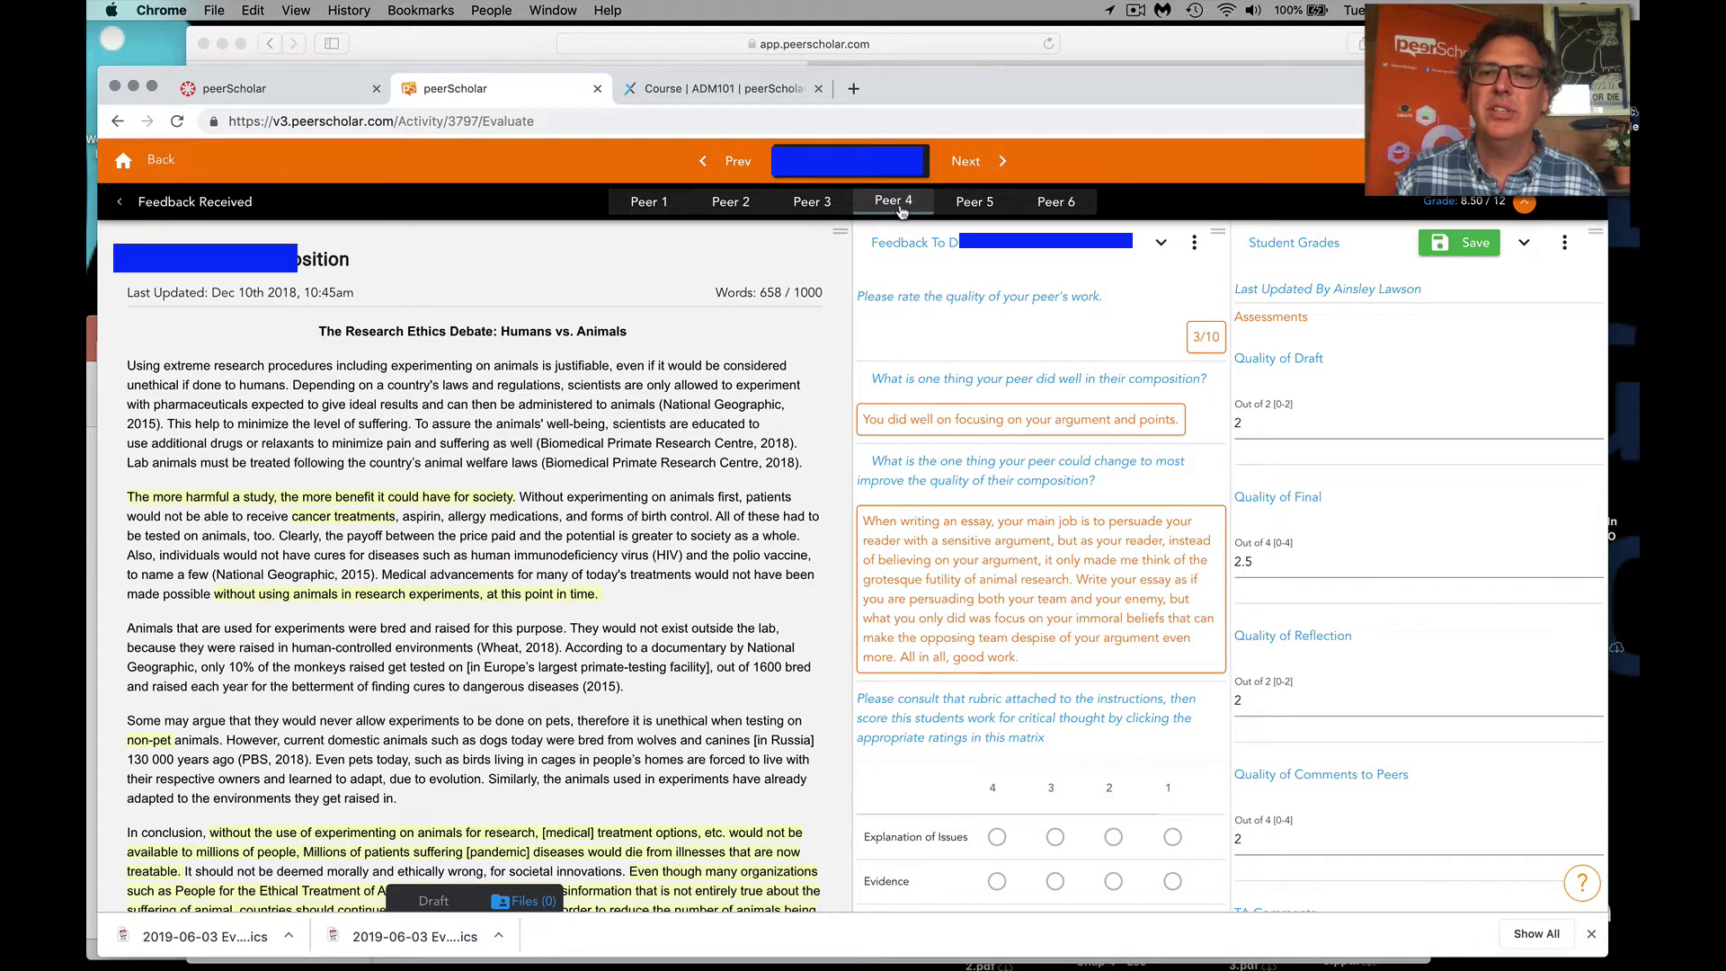
{"action": "left_click", "coordinate": [971, 209]}
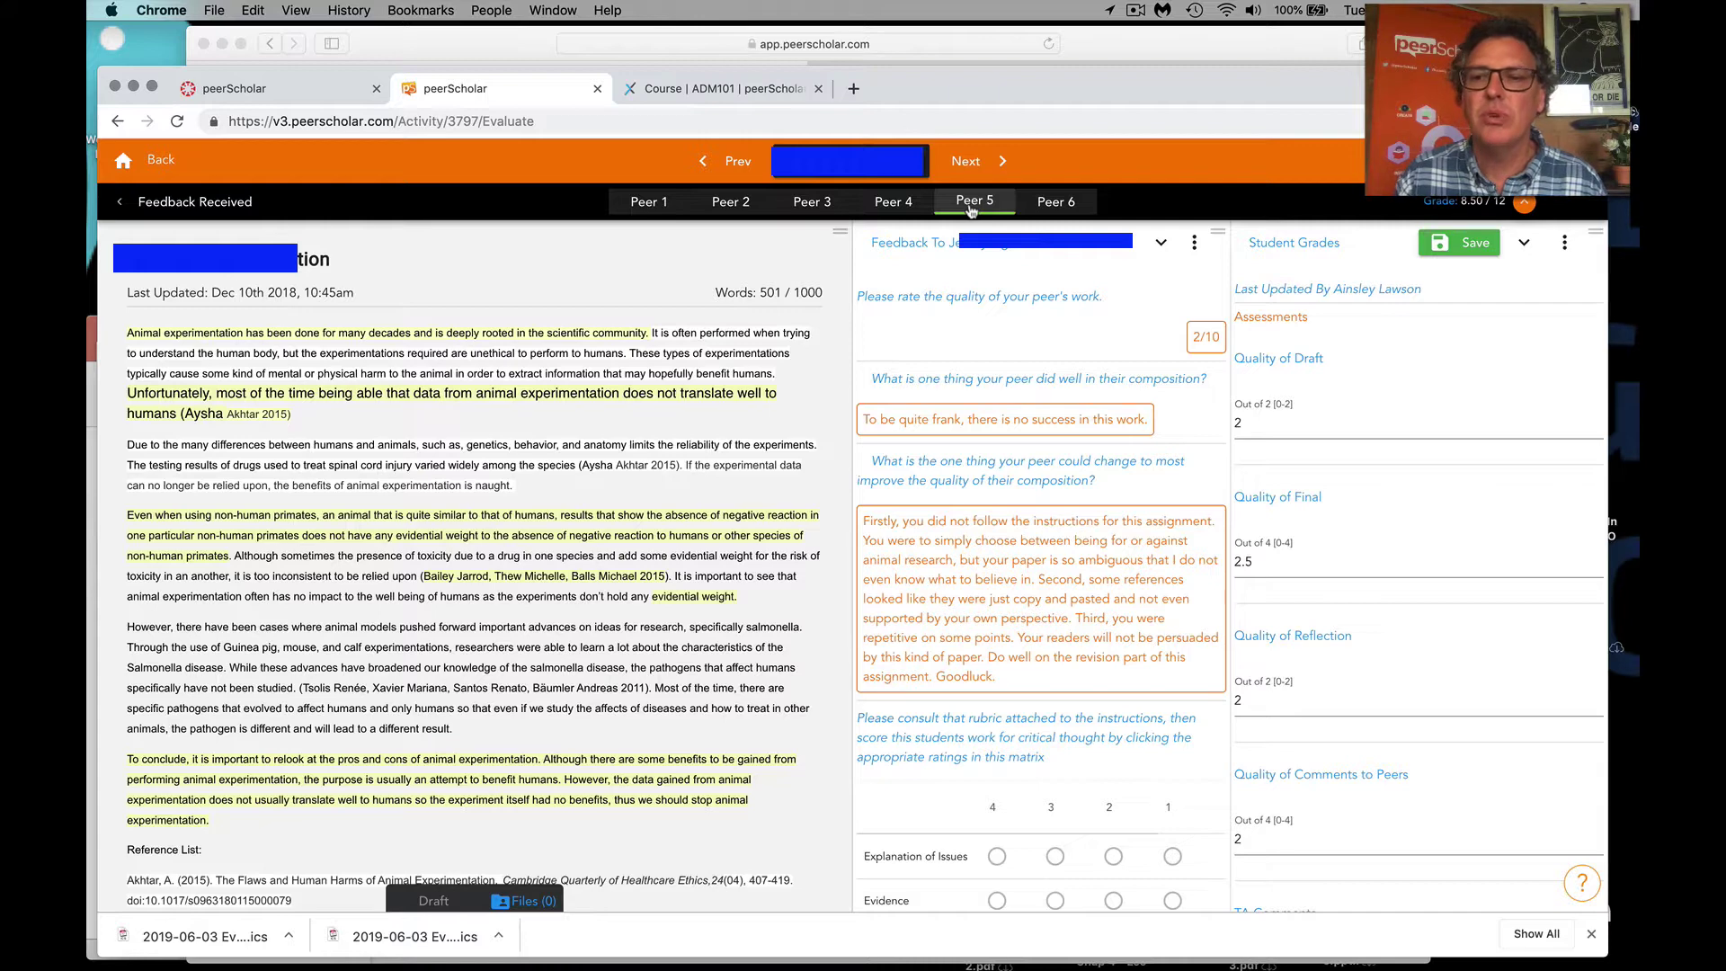
{"action": "left_click", "coordinate": [1019, 209]}
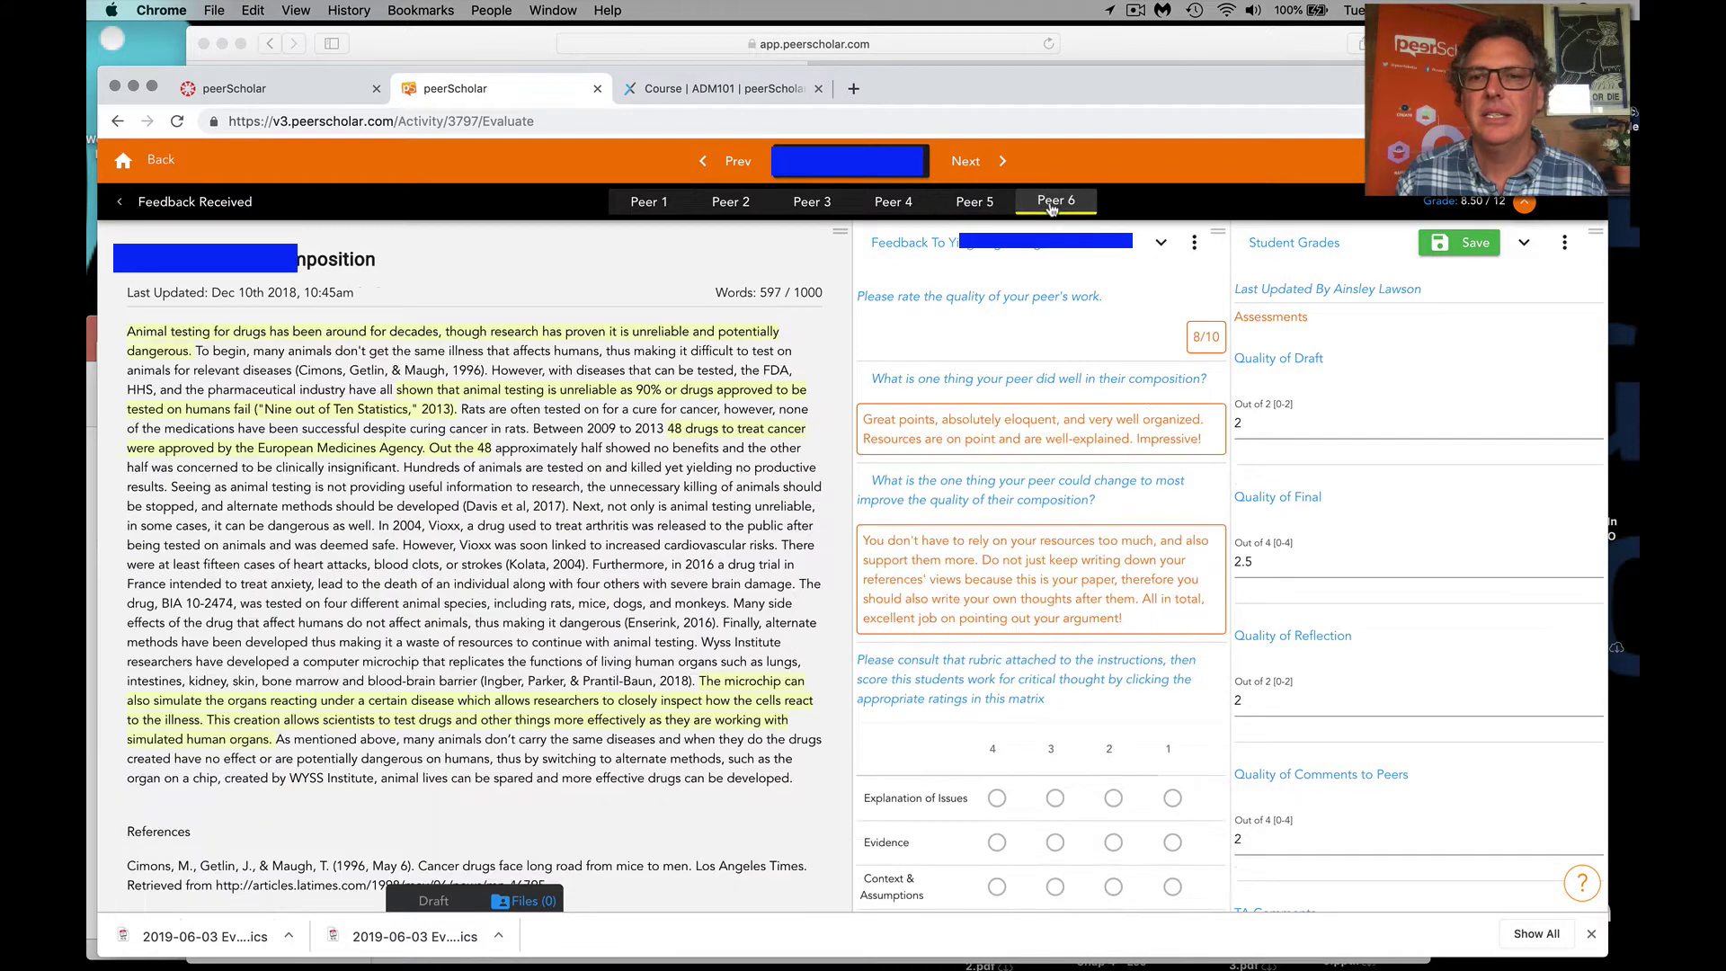
Go back through the comments given to Peer 5 down to Peer 1, and return to the feedback received from peers
{"action": "left_click", "coordinate": [971, 214]}
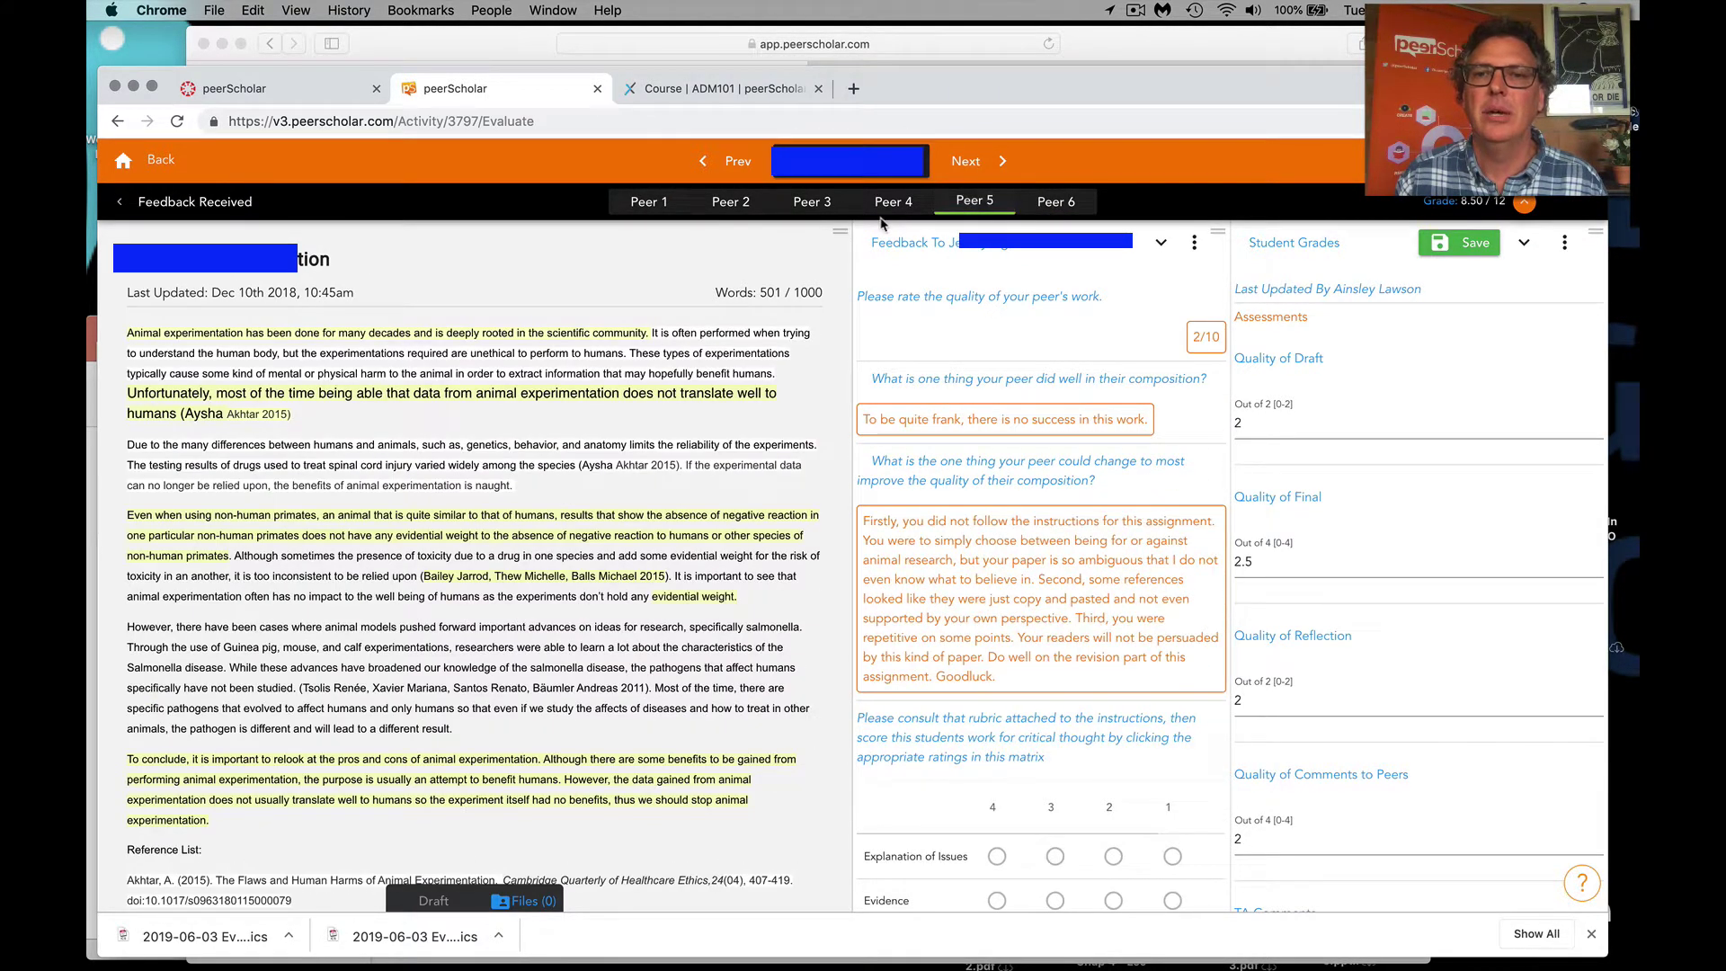
{"action": "left_click", "coordinate": [888, 203]}
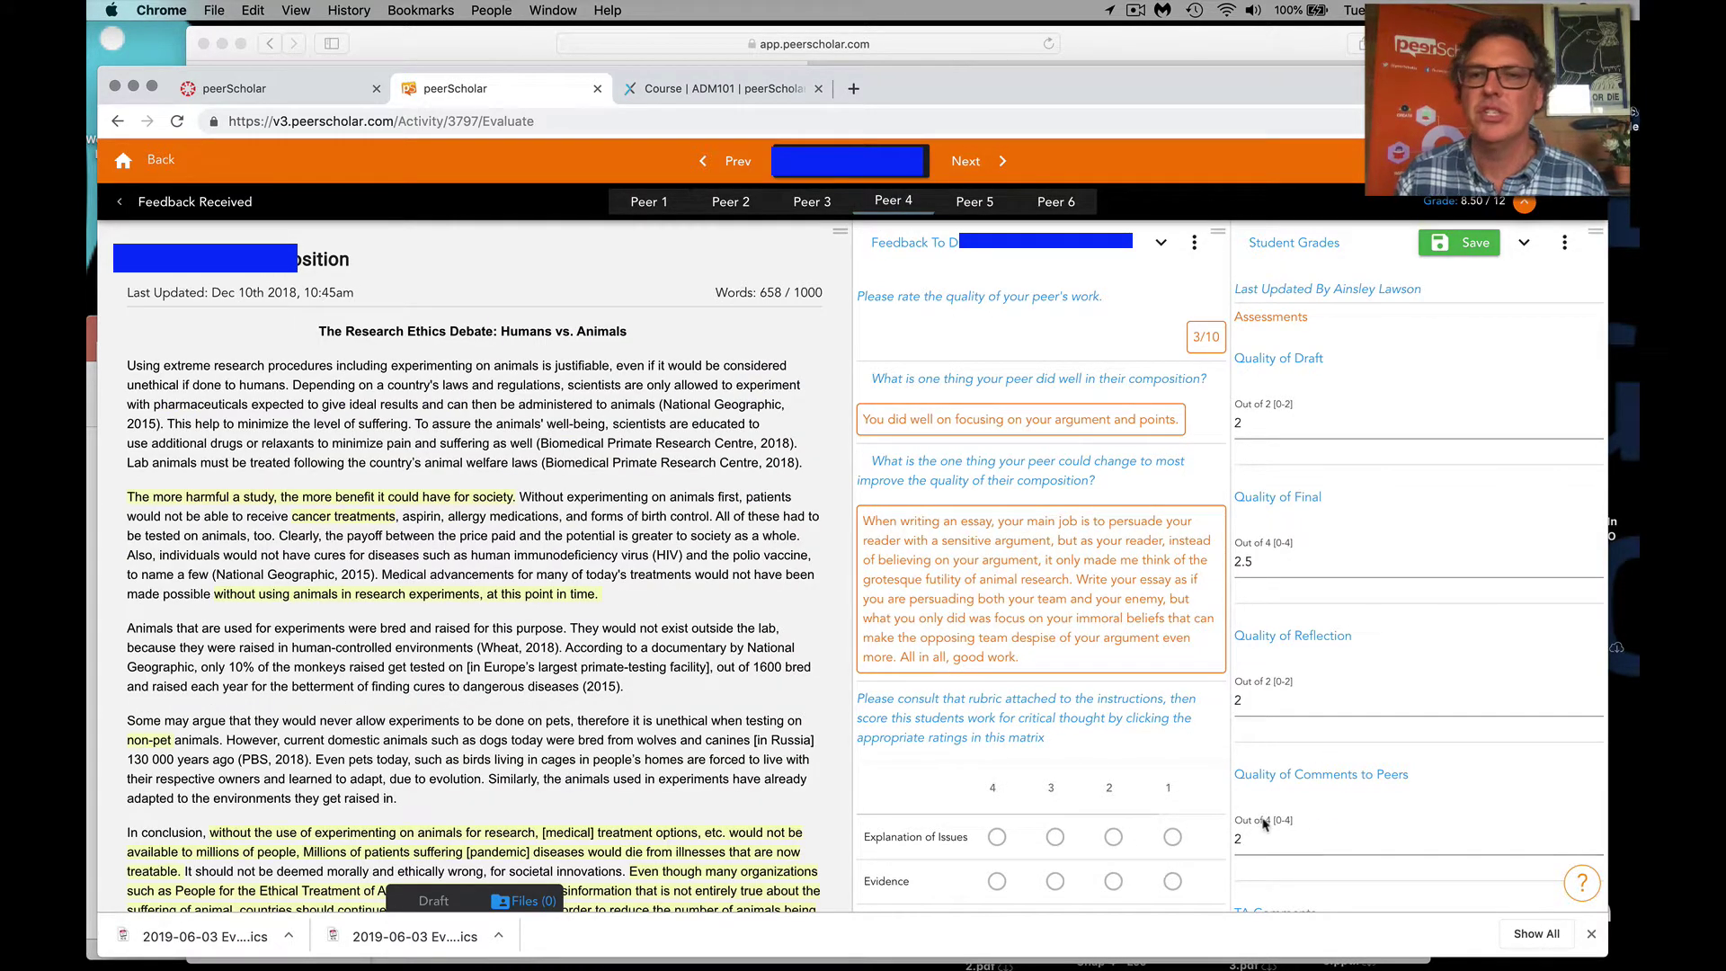
{"action": "left_click", "coordinate": [807, 201]}
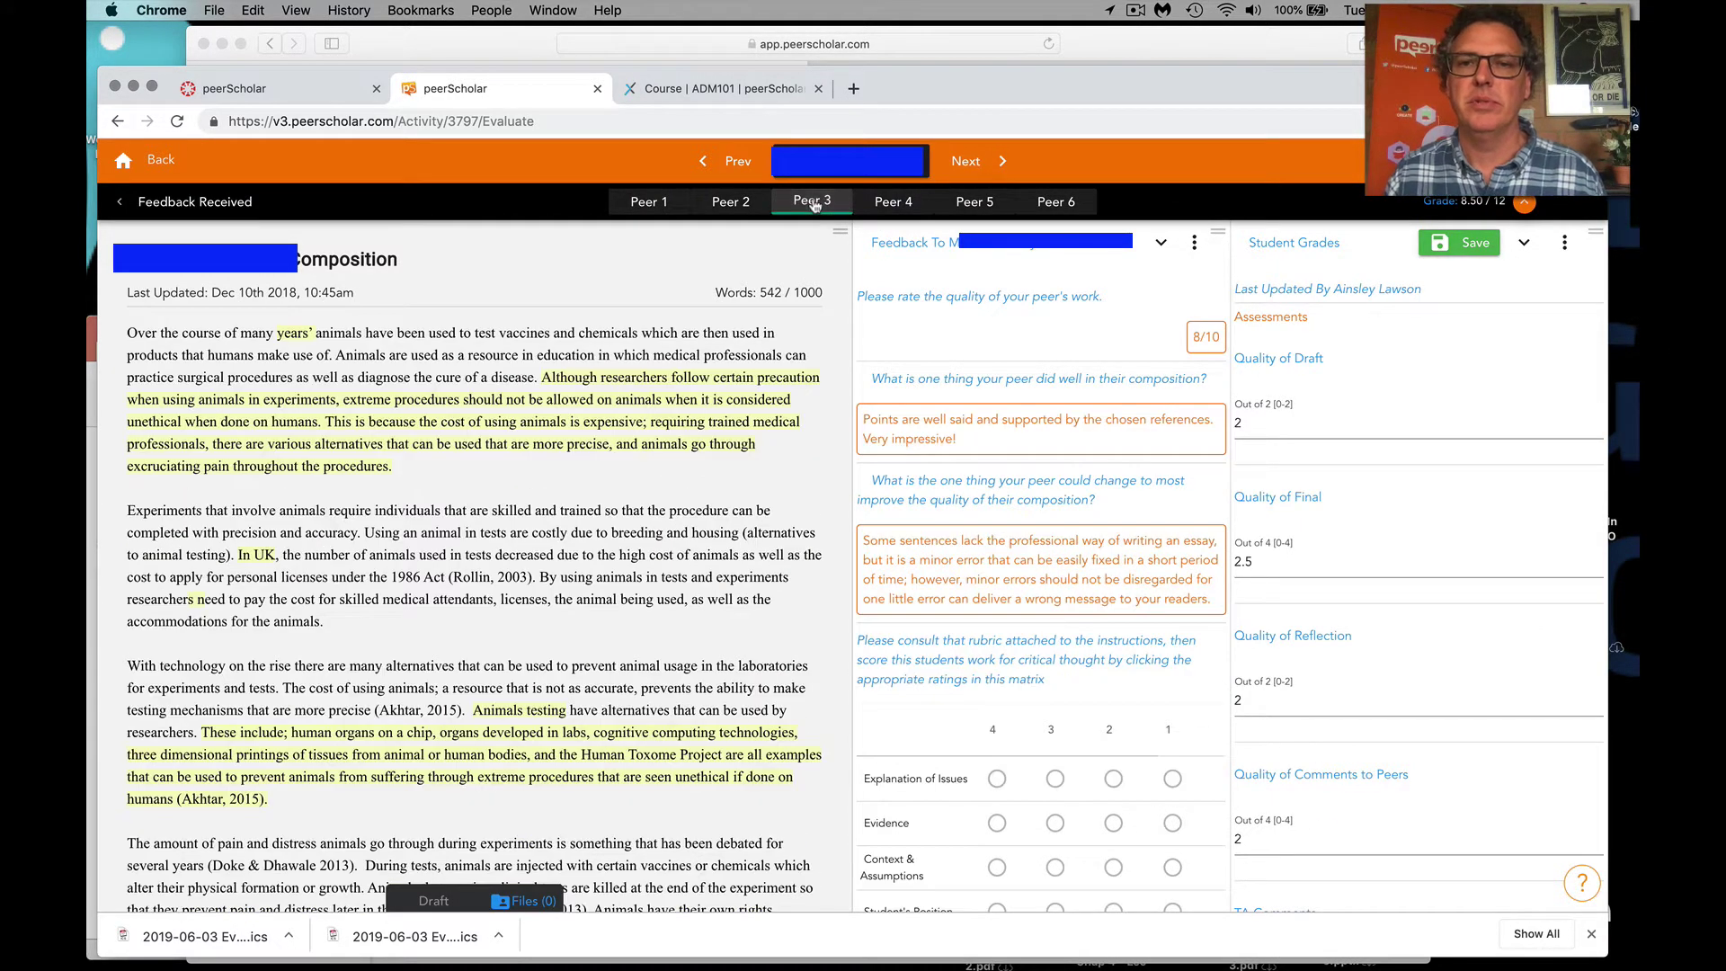
{"action": "left_click", "coordinate": [739, 203]}
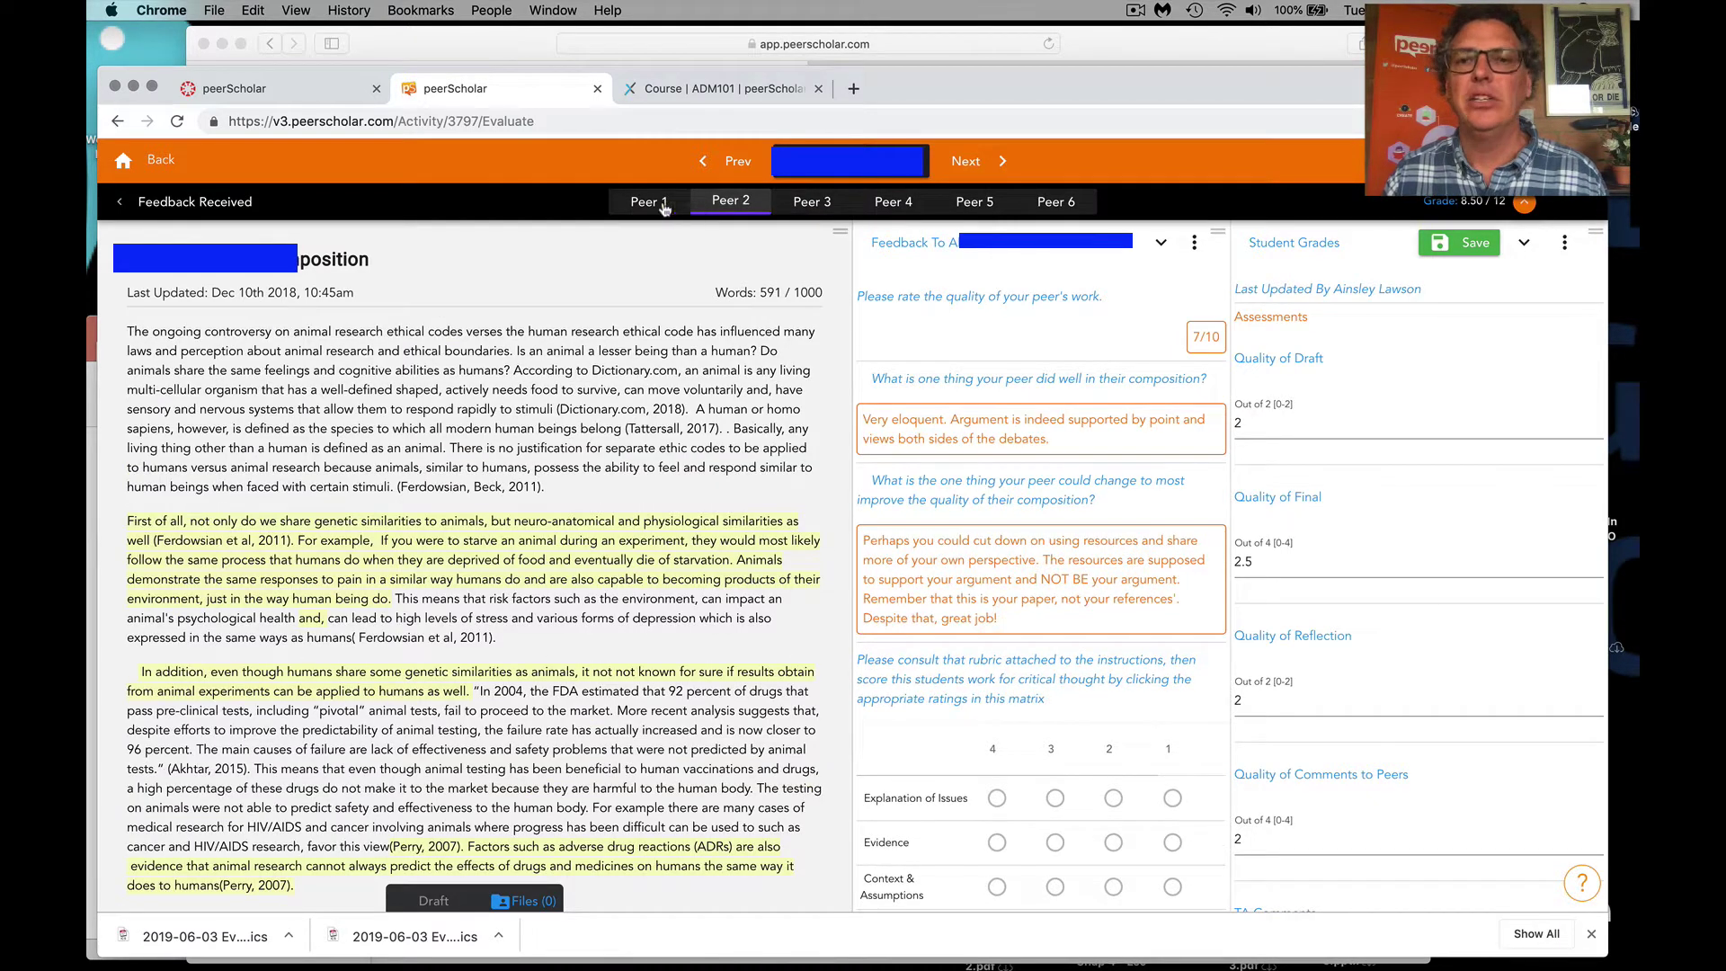
{"action": "left_click", "coordinate": [660, 204]}
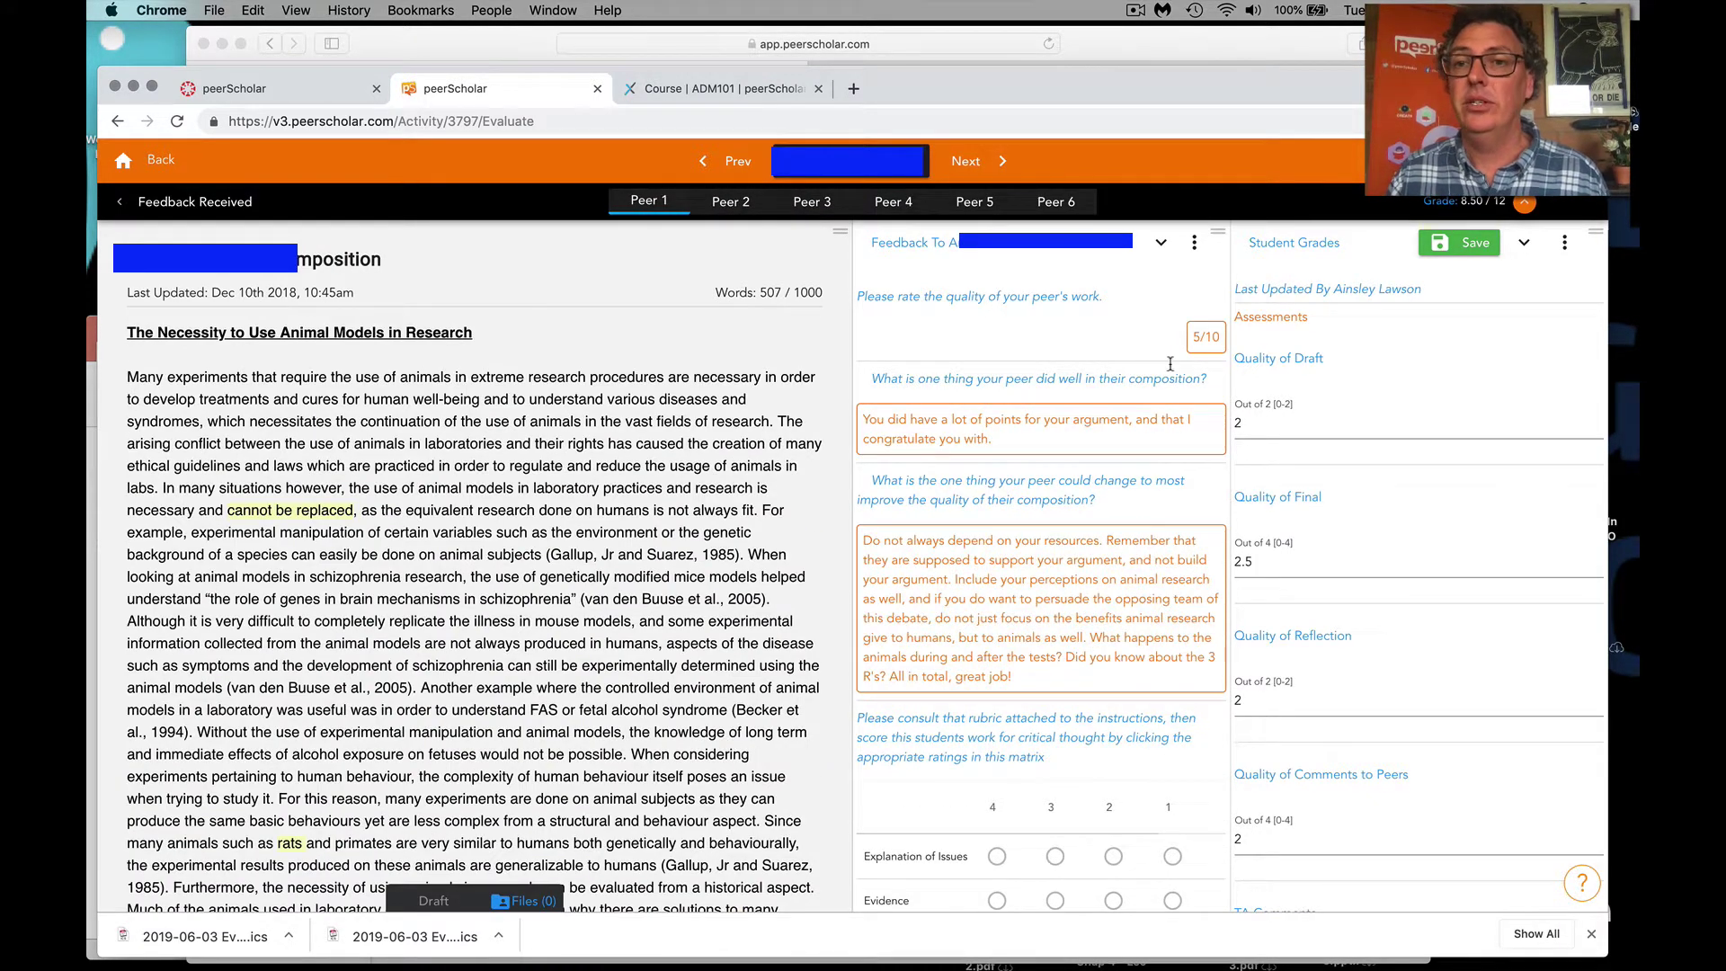
{"action": "left_click", "coordinate": [1194, 243]}
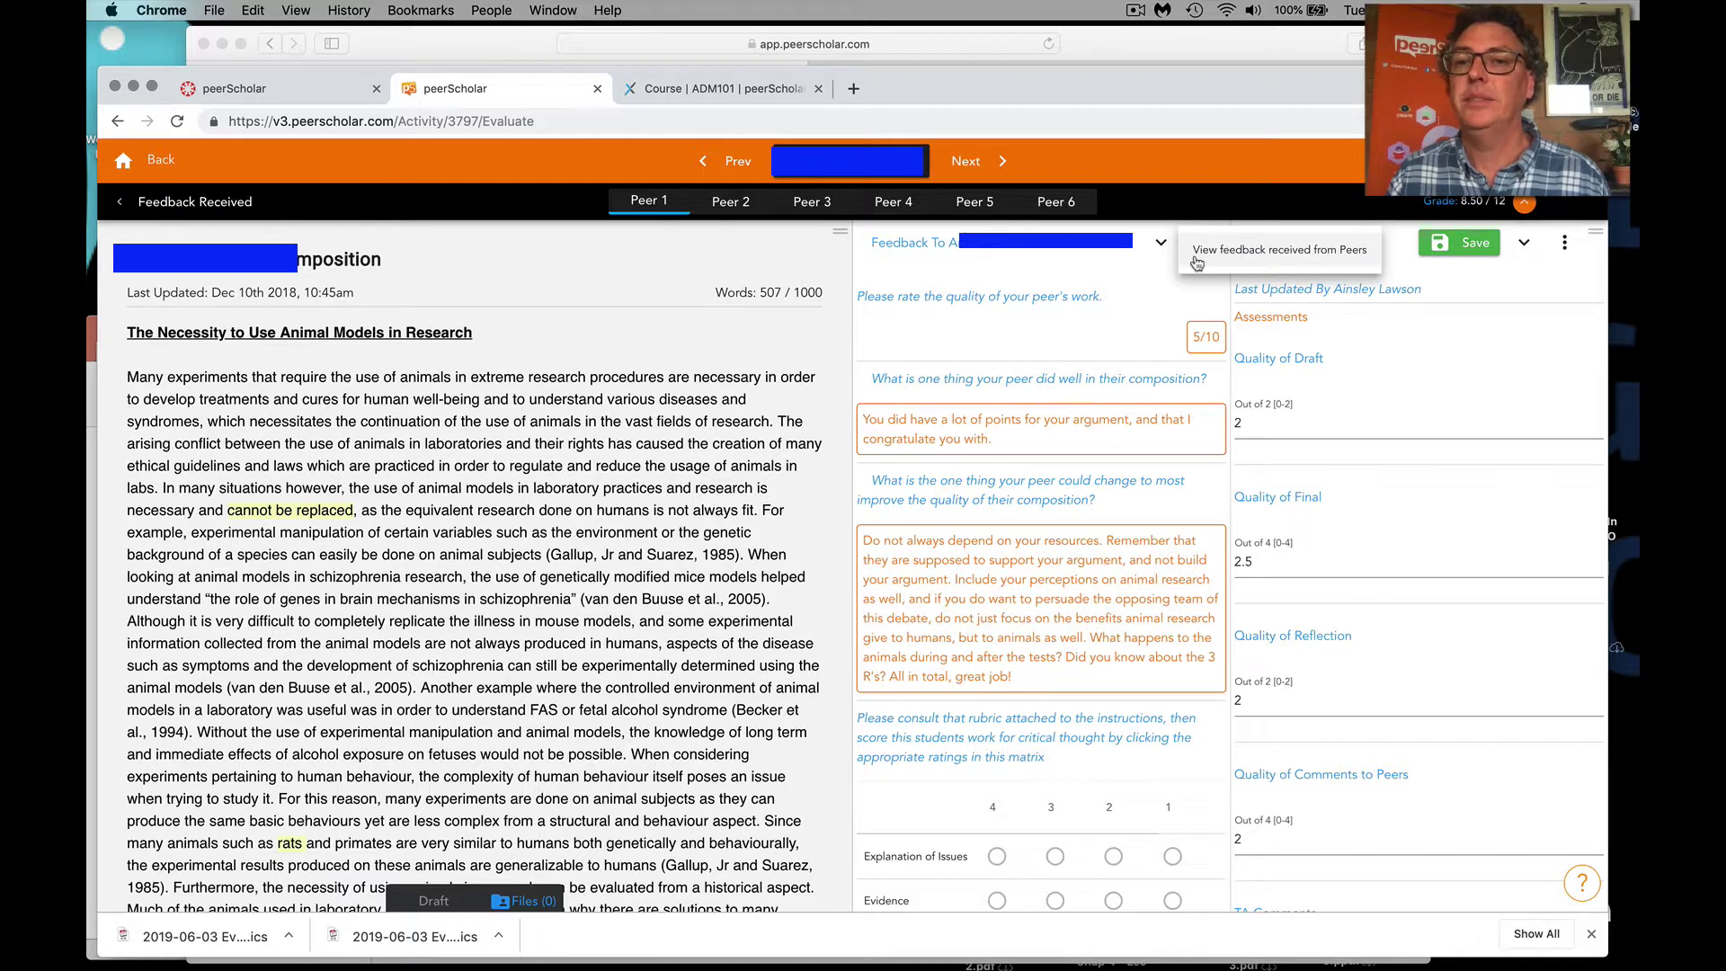
{"action": "left_click", "coordinate": [1196, 256]}
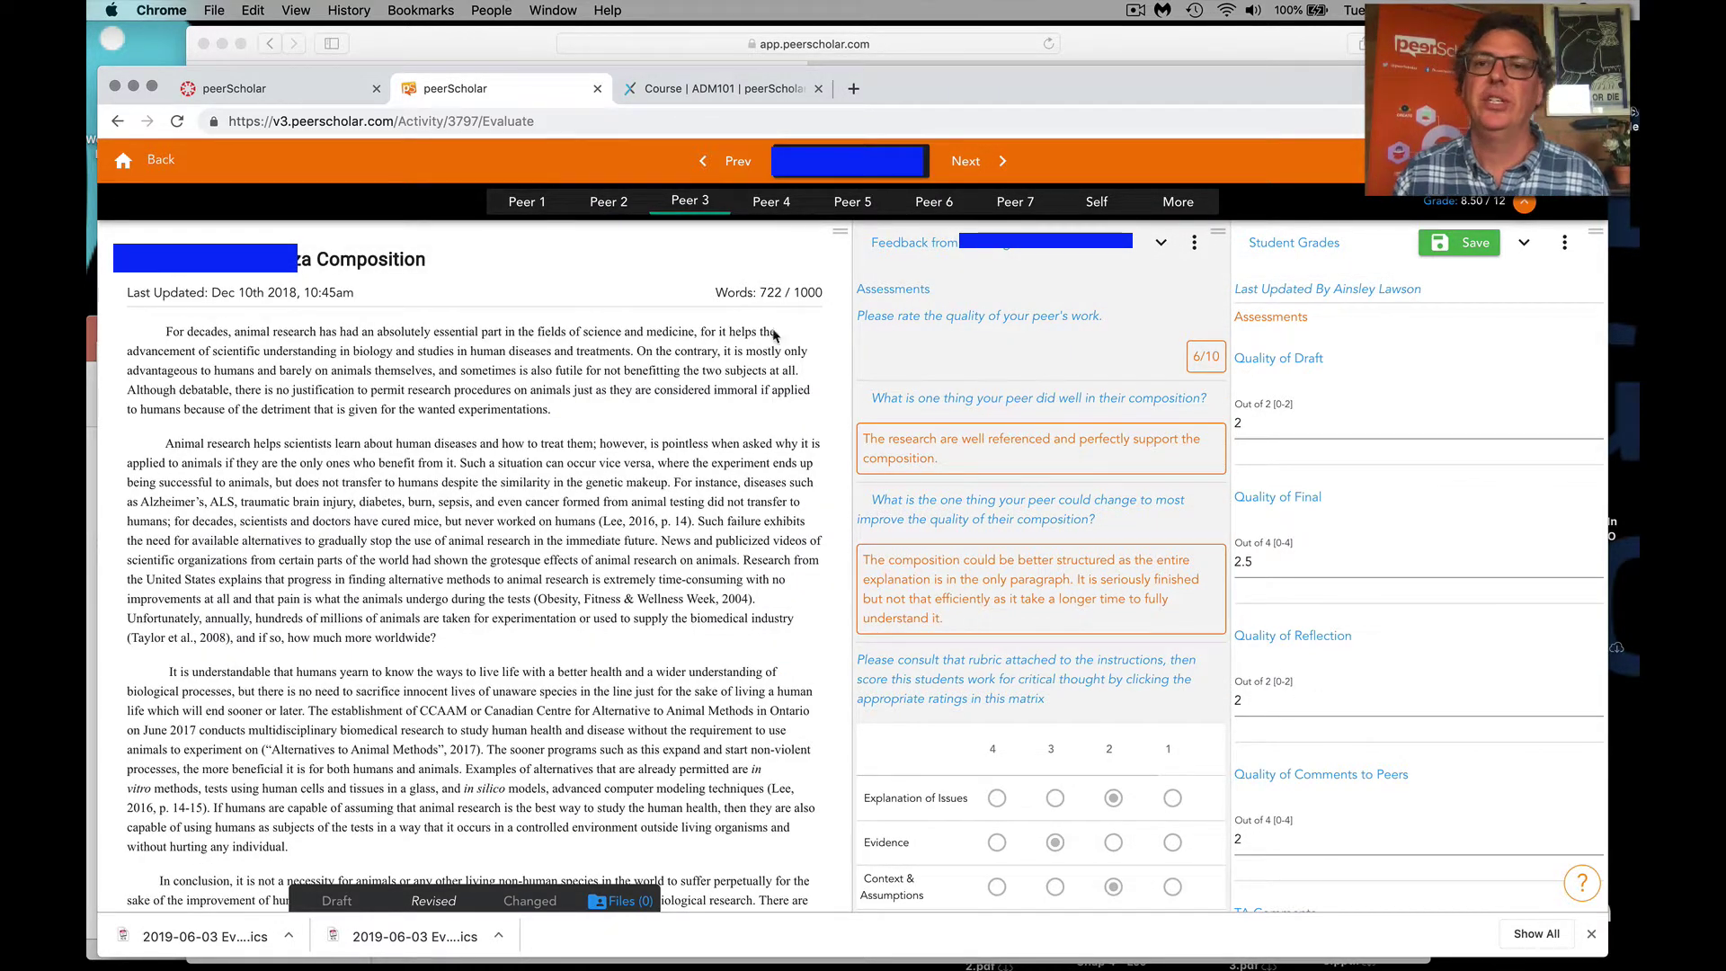
View the student's self-assessment and read the Reflect Phase answer in the additional assessments
{"action": "left_click", "coordinate": [1097, 206]}
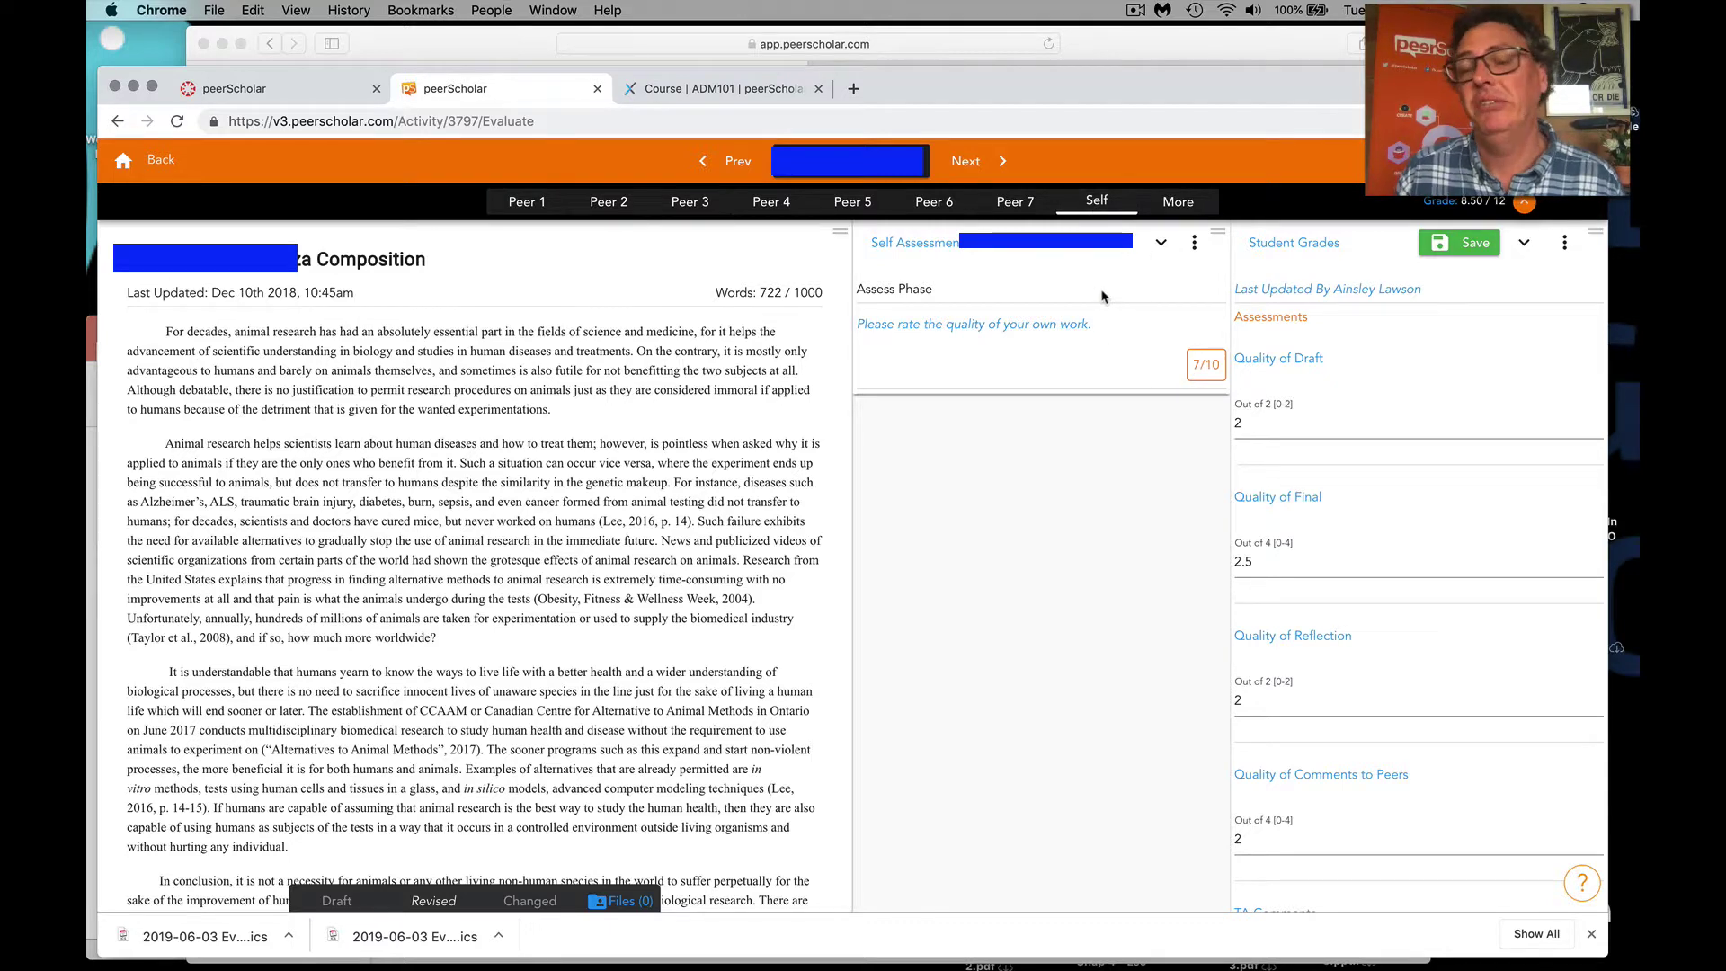
{"action": "left_click", "coordinate": [1179, 204]}
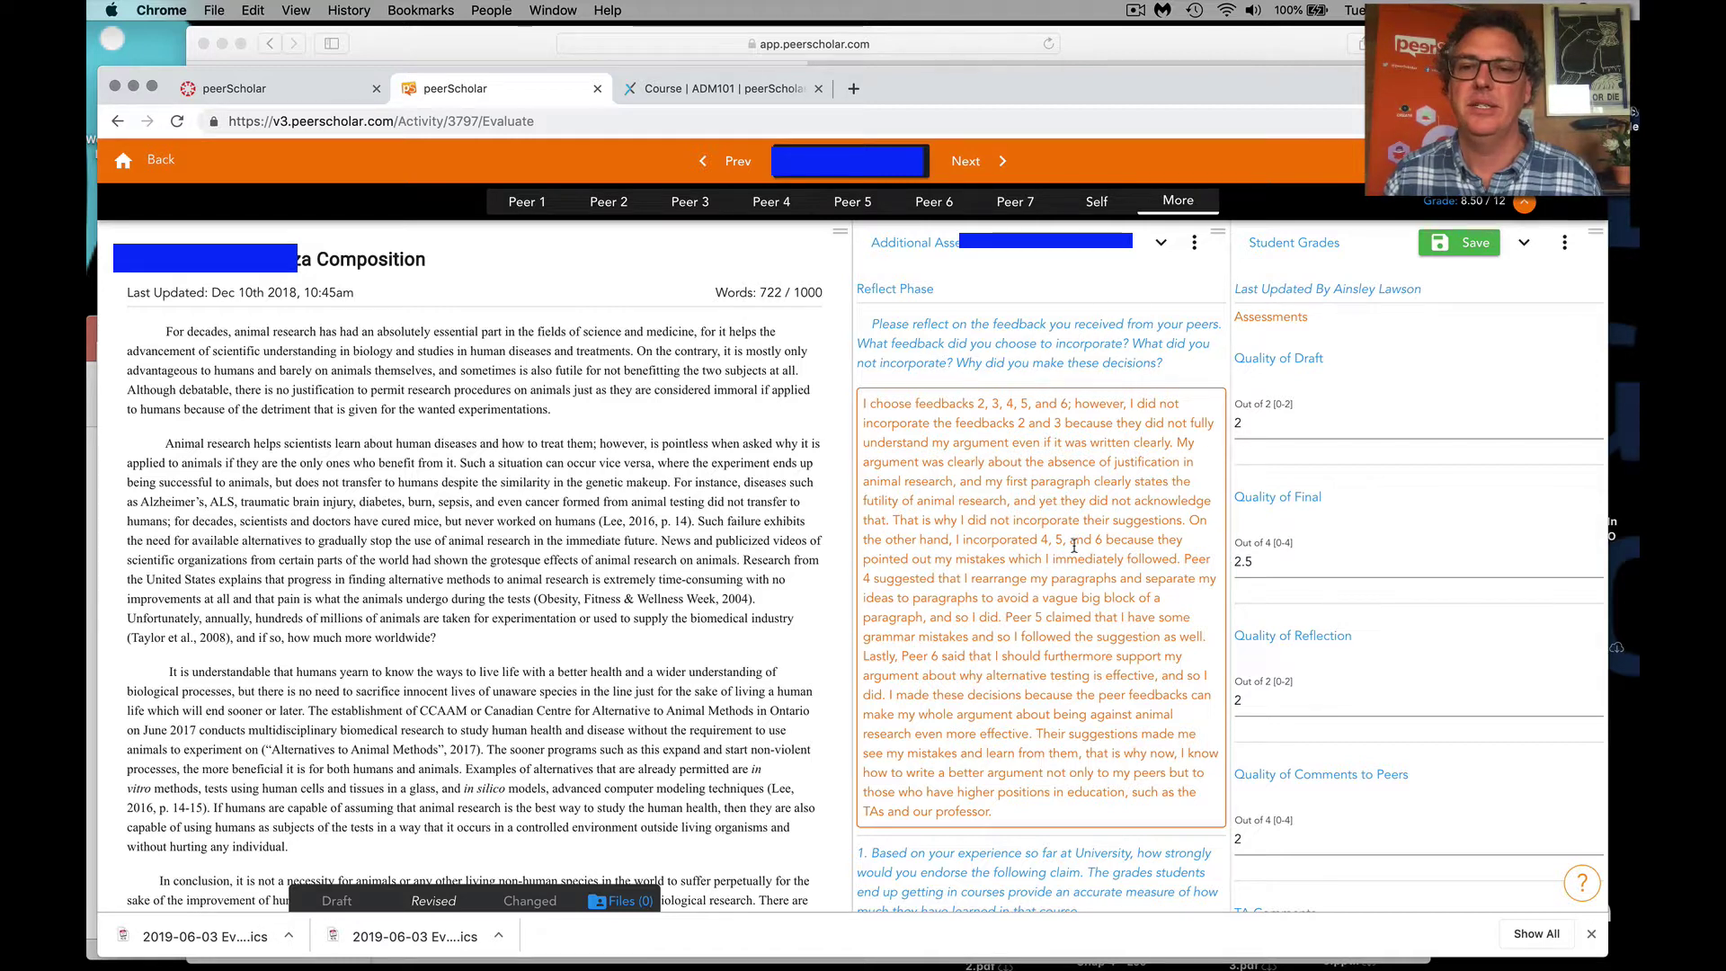
{"action": "scroll", "coordinate": [1077, 533], "scroll_direction": "down", "scroll_amount": 3}
{"action": "scroll", "coordinate": [1075, 545], "scroll_direction": "up", "scroll_amount": 3}
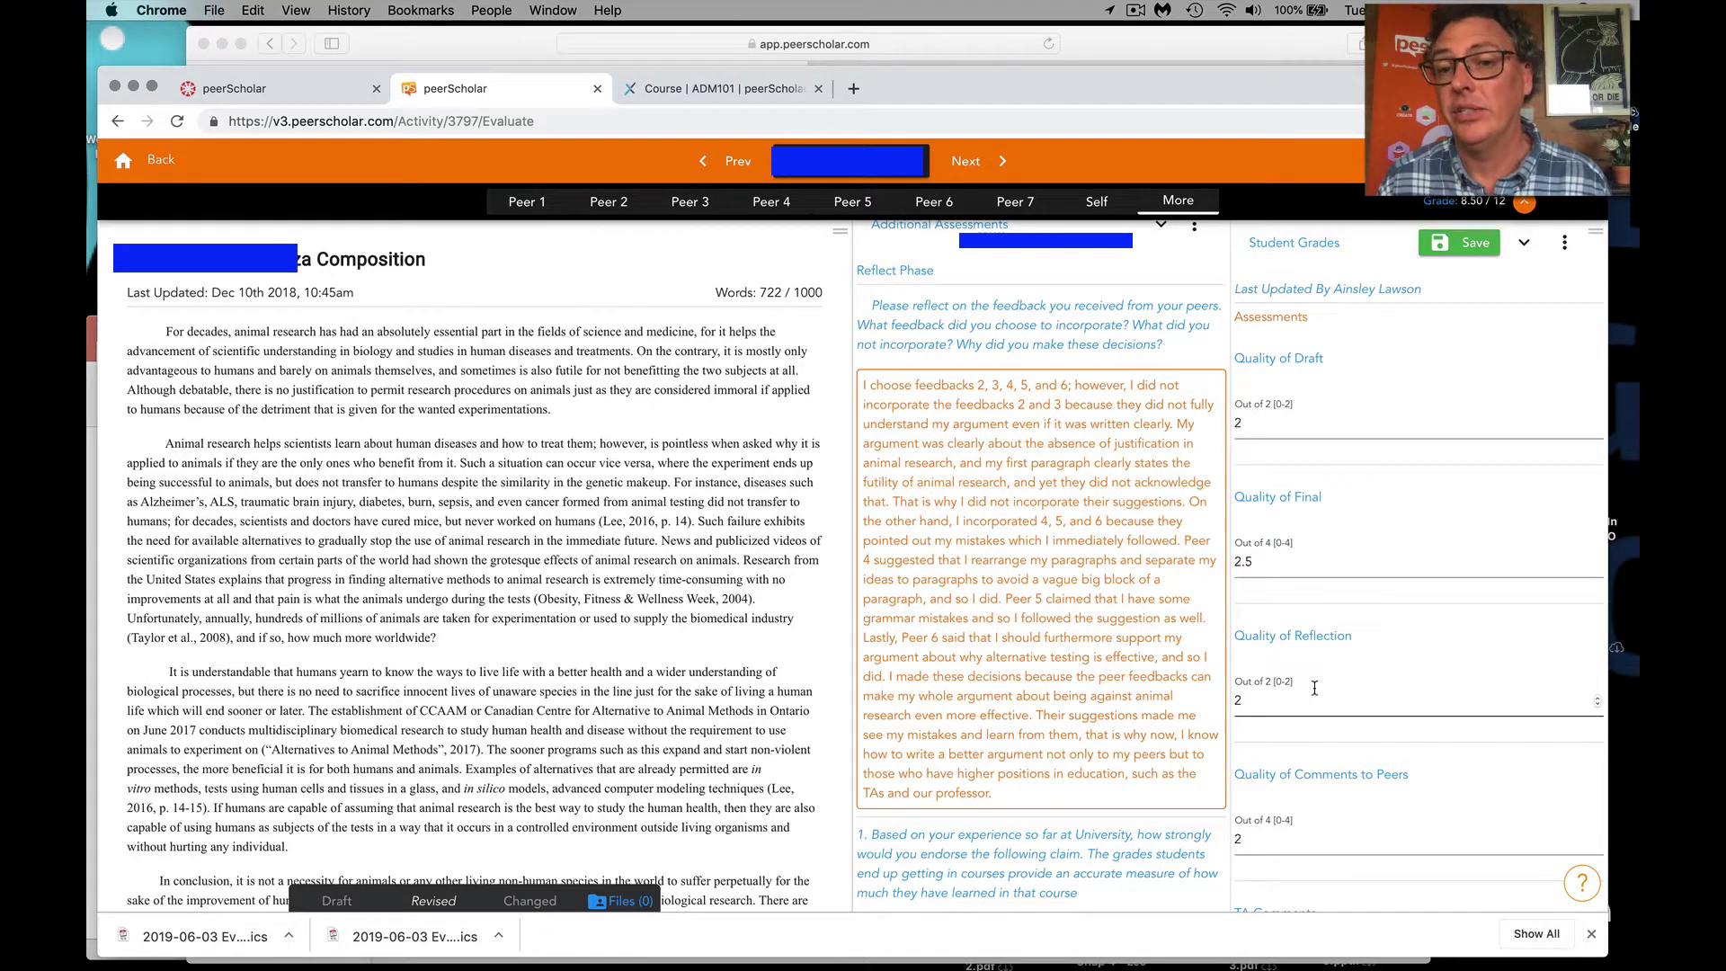
{"action": "scroll", "coordinate": [1002, 462], "scroll_direction": "up", "scroll_amount": 1}
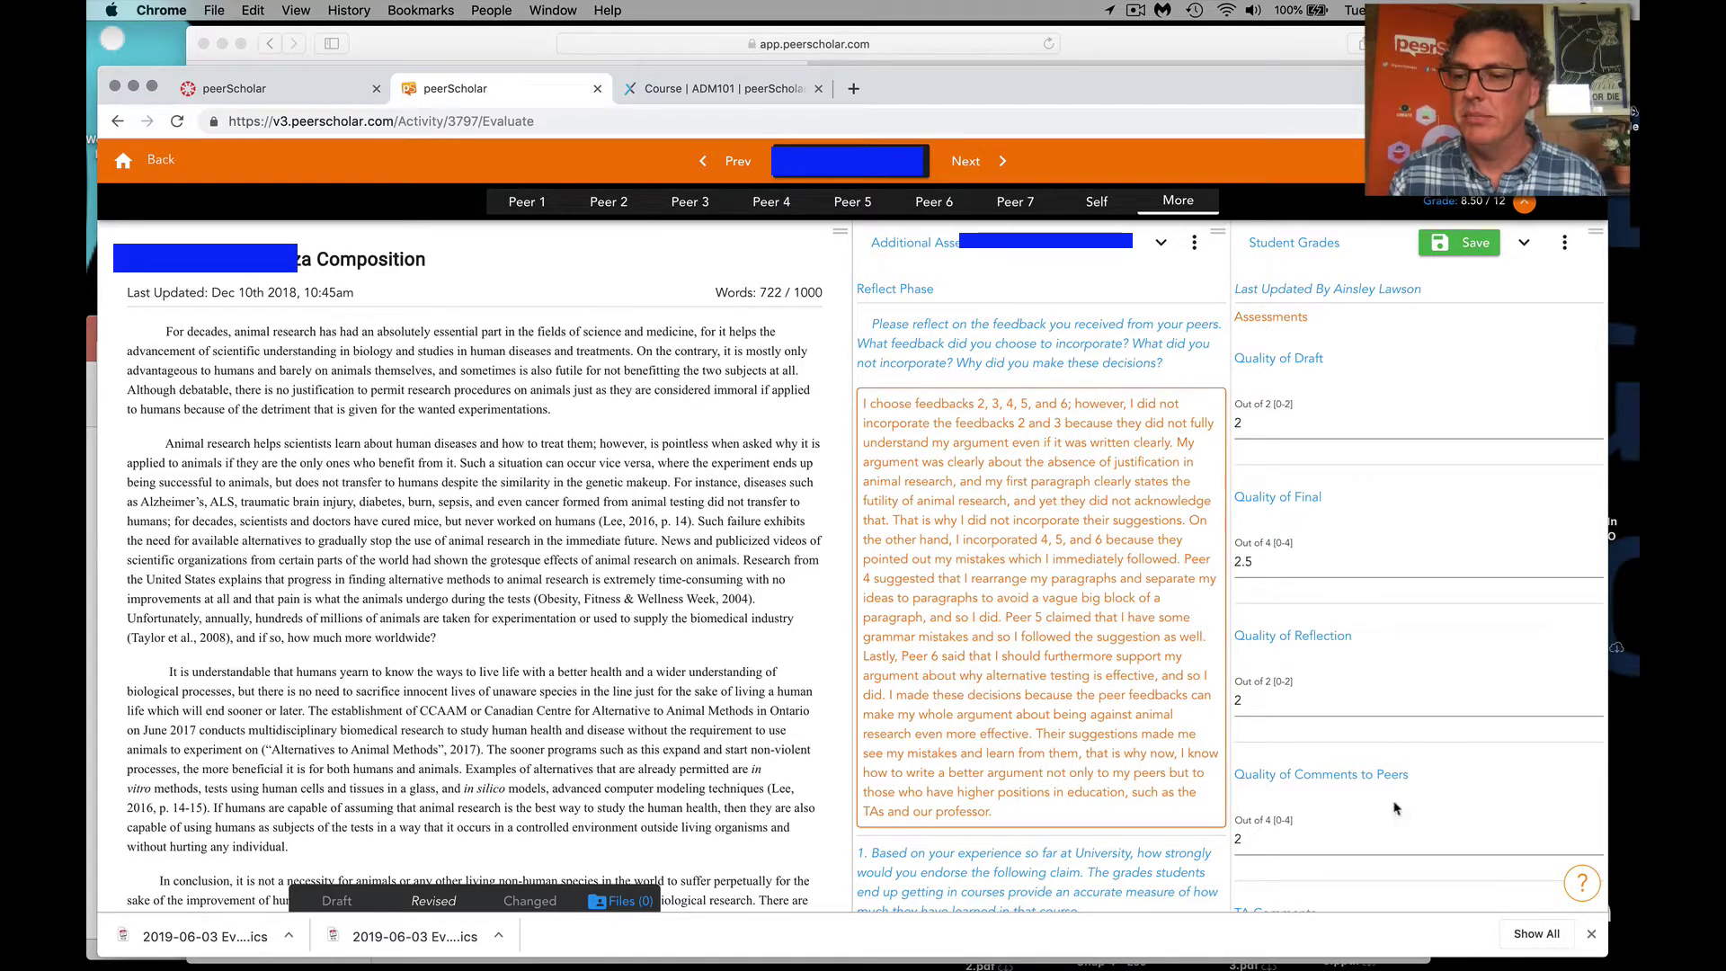
Dismiss the browser's downloads bar and leave grading for the peerScholar 2 activity overview
{"action": "left_click", "coordinate": [1594, 934]}
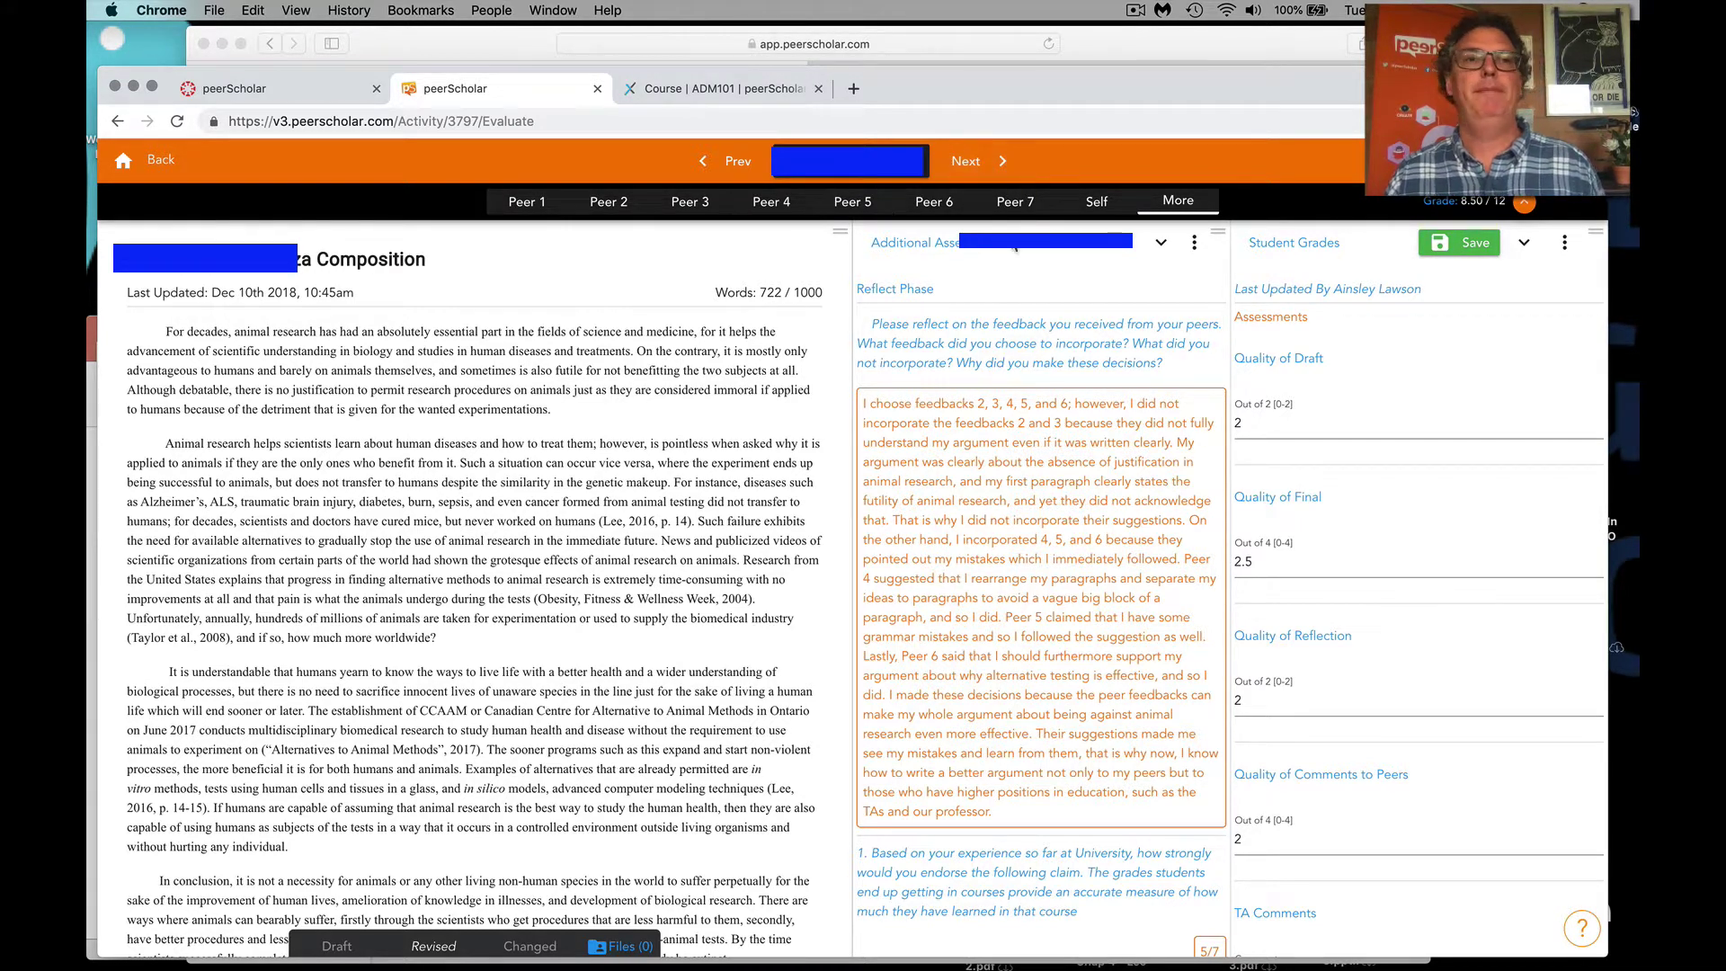
{"action": "left_click", "coordinate": [155, 160]}
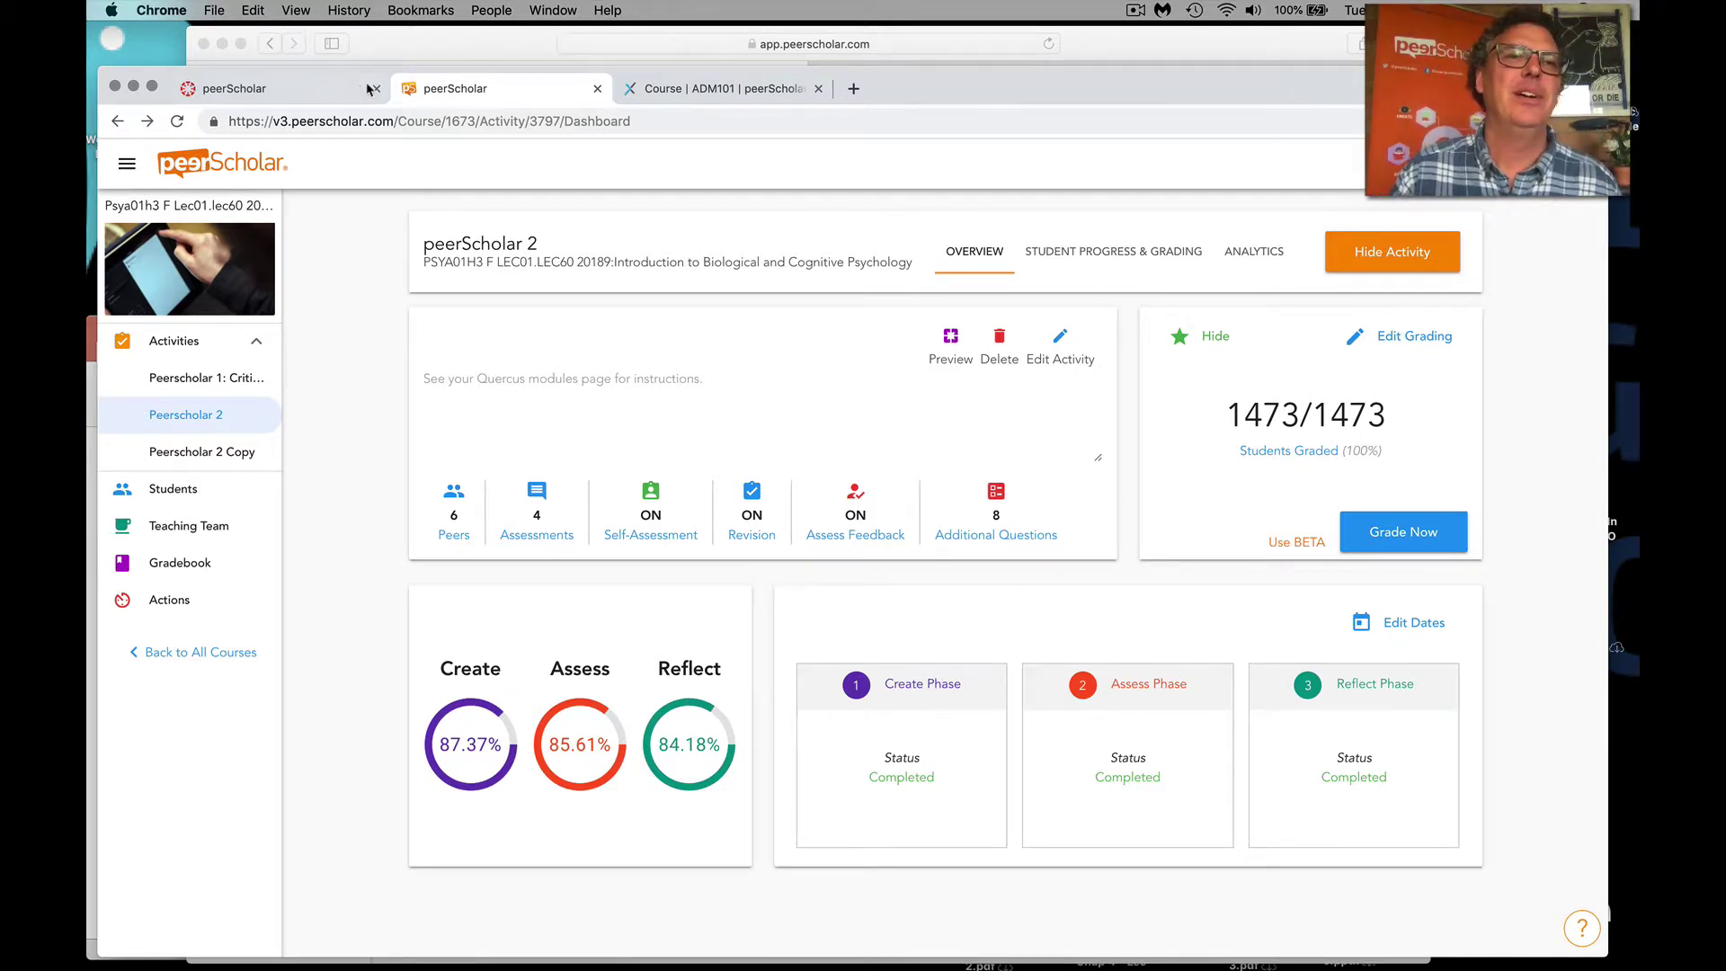
Move the browser window aside and switch to PowerPoint to view the slide listing the grading topics
{"action": "left_click_drag", "start_coordinate": [360, 84], "coordinate": [435, 68]}
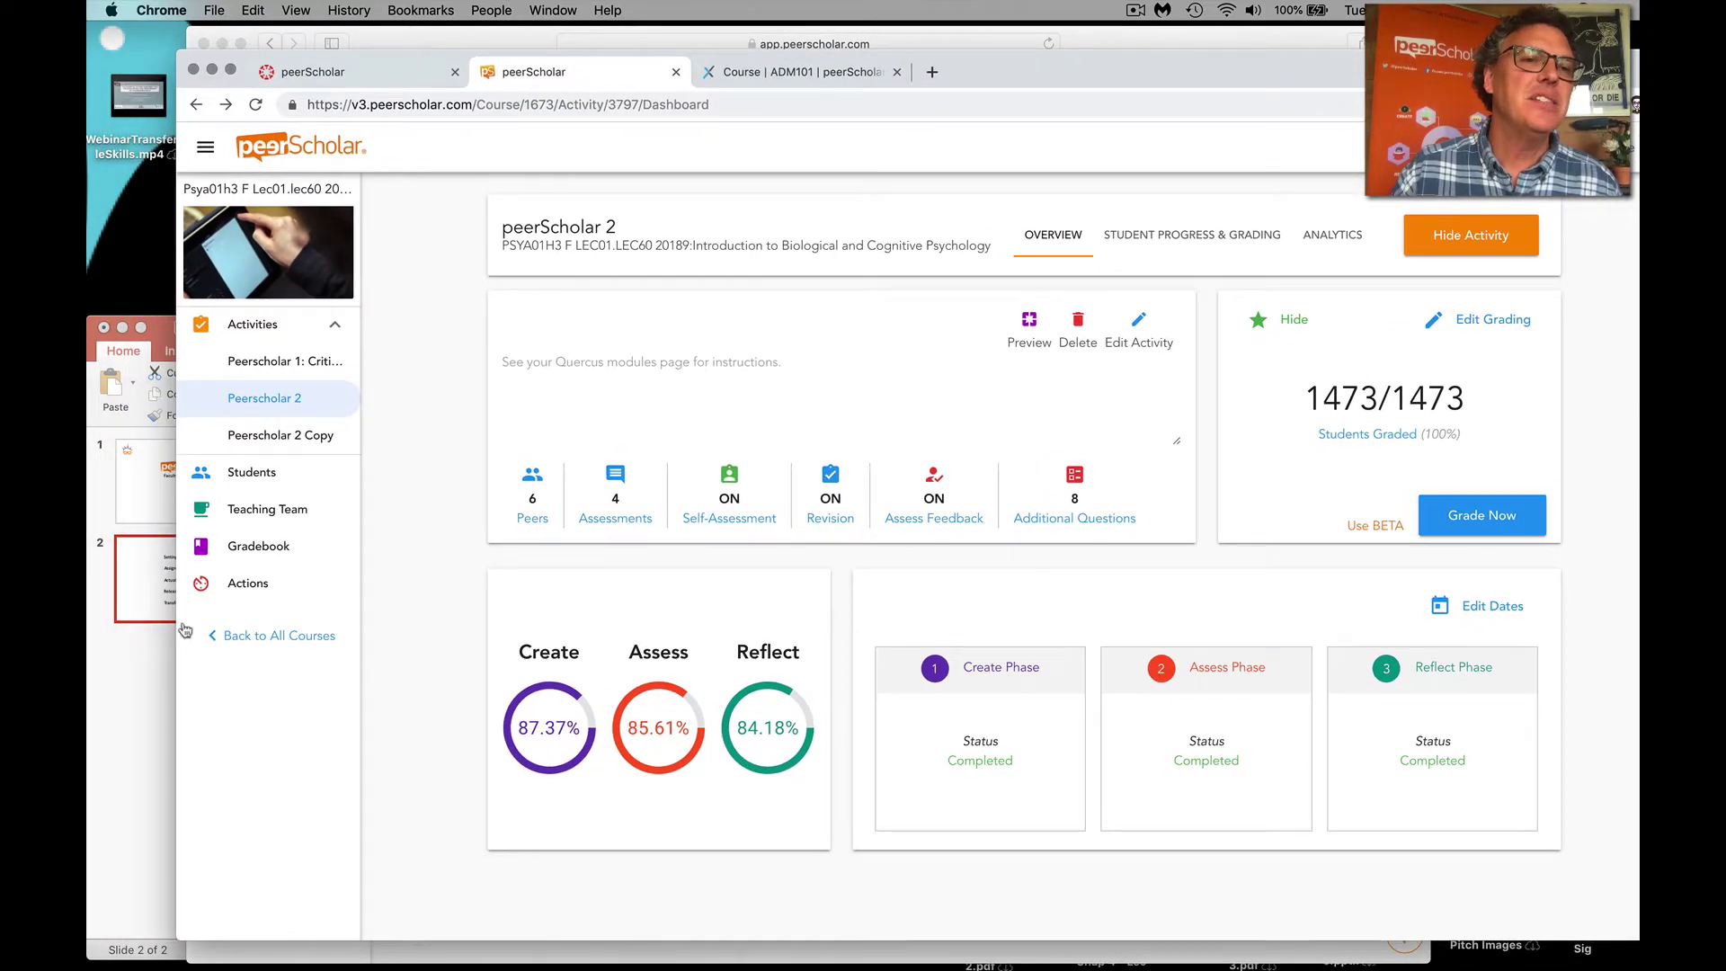
{"action": "left_click", "coordinate": [148, 585]}
{"action": "left_click", "coordinate": [1070, 770]}
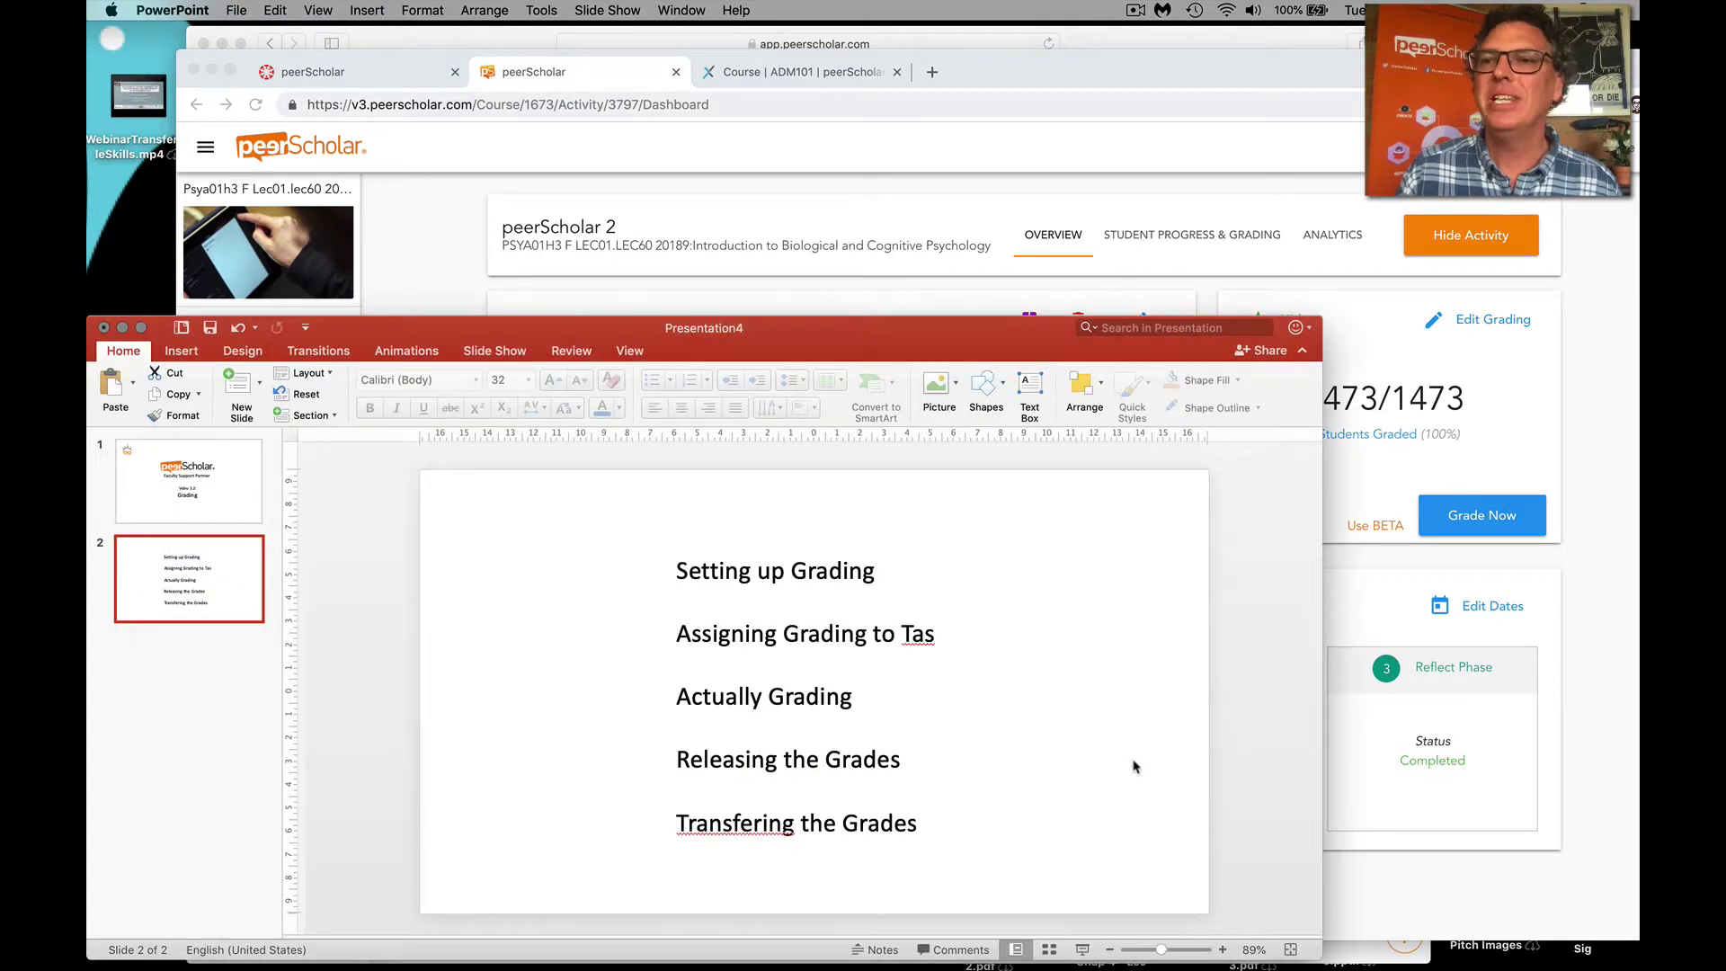
Switch back to Chrome and hide the peerScholar 2 grades from students
{"action": "left_click", "coordinate": [1570, 397]}
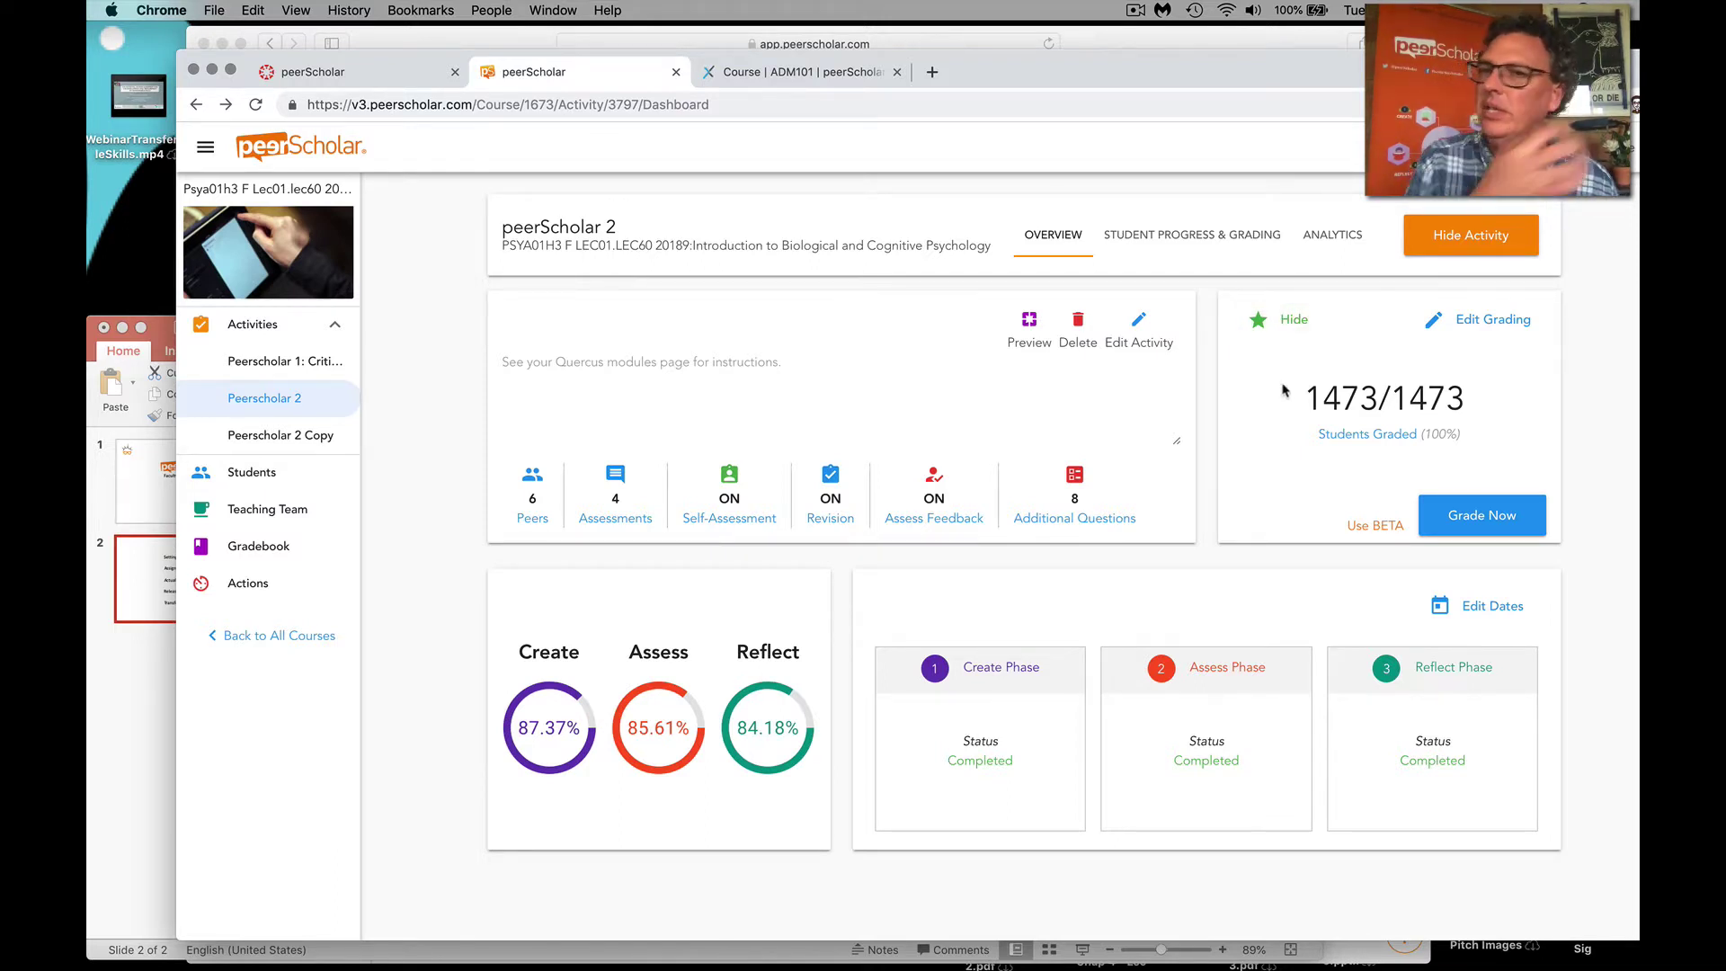
{"action": "left_click", "coordinate": [1287, 323]}
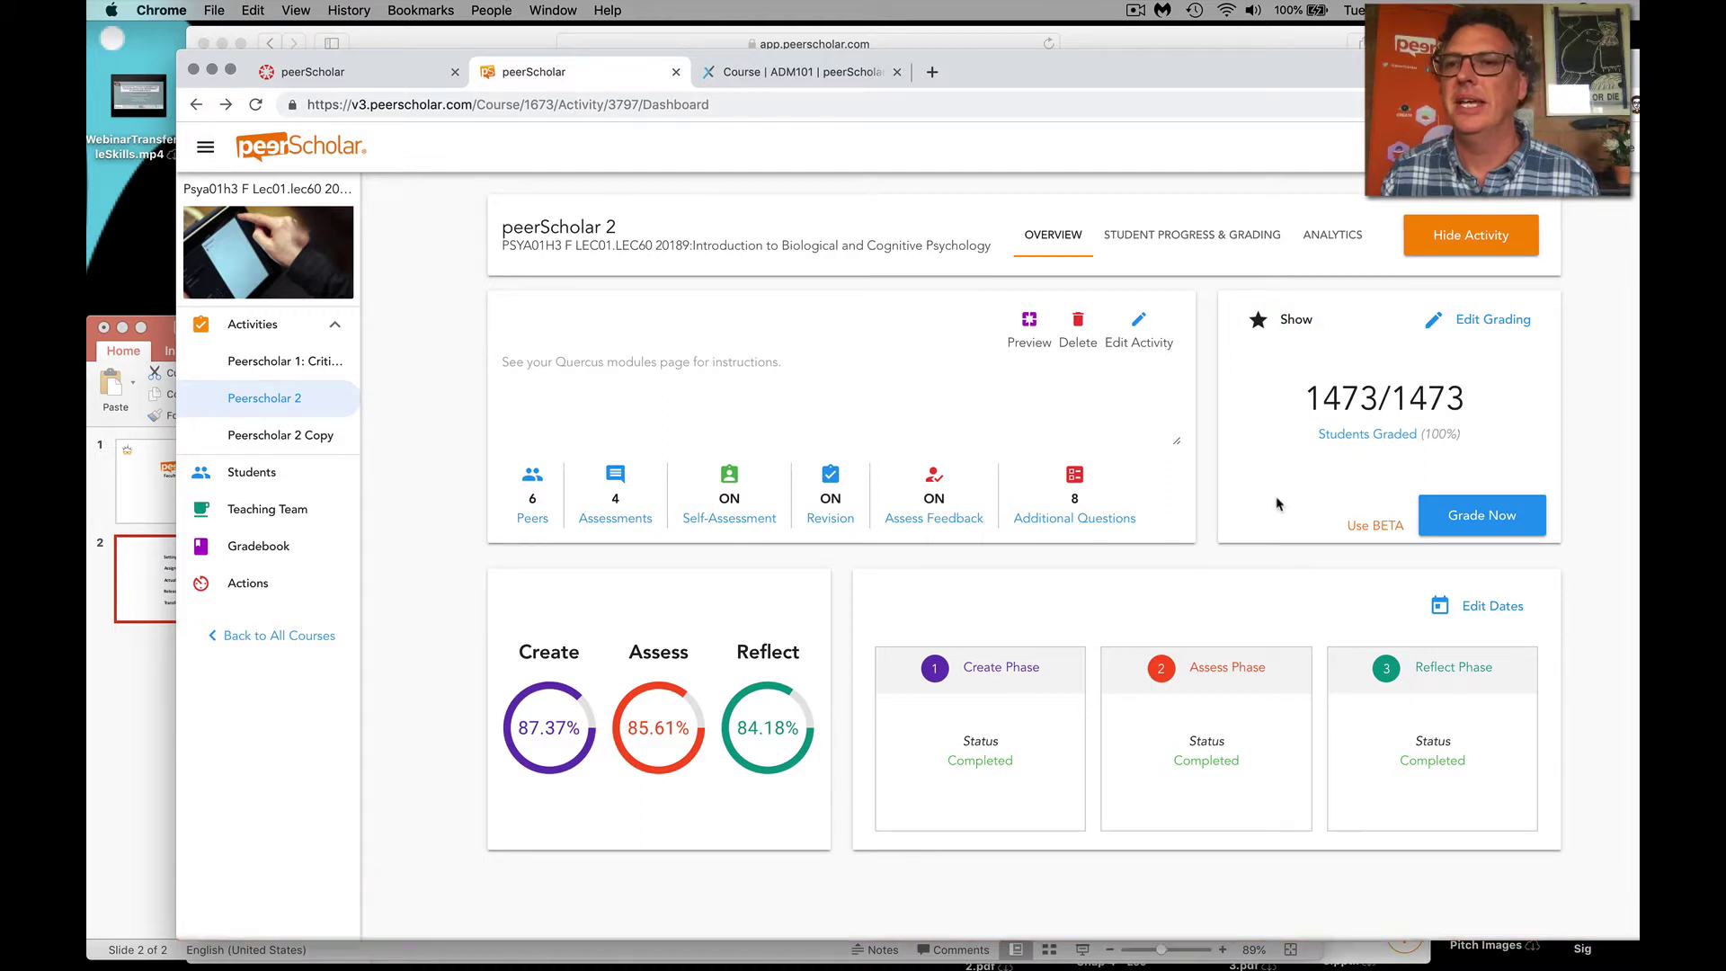
Release the peerScholar 2 grades by making them visible to students
{"action": "left_click", "coordinate": [1283, 326]}
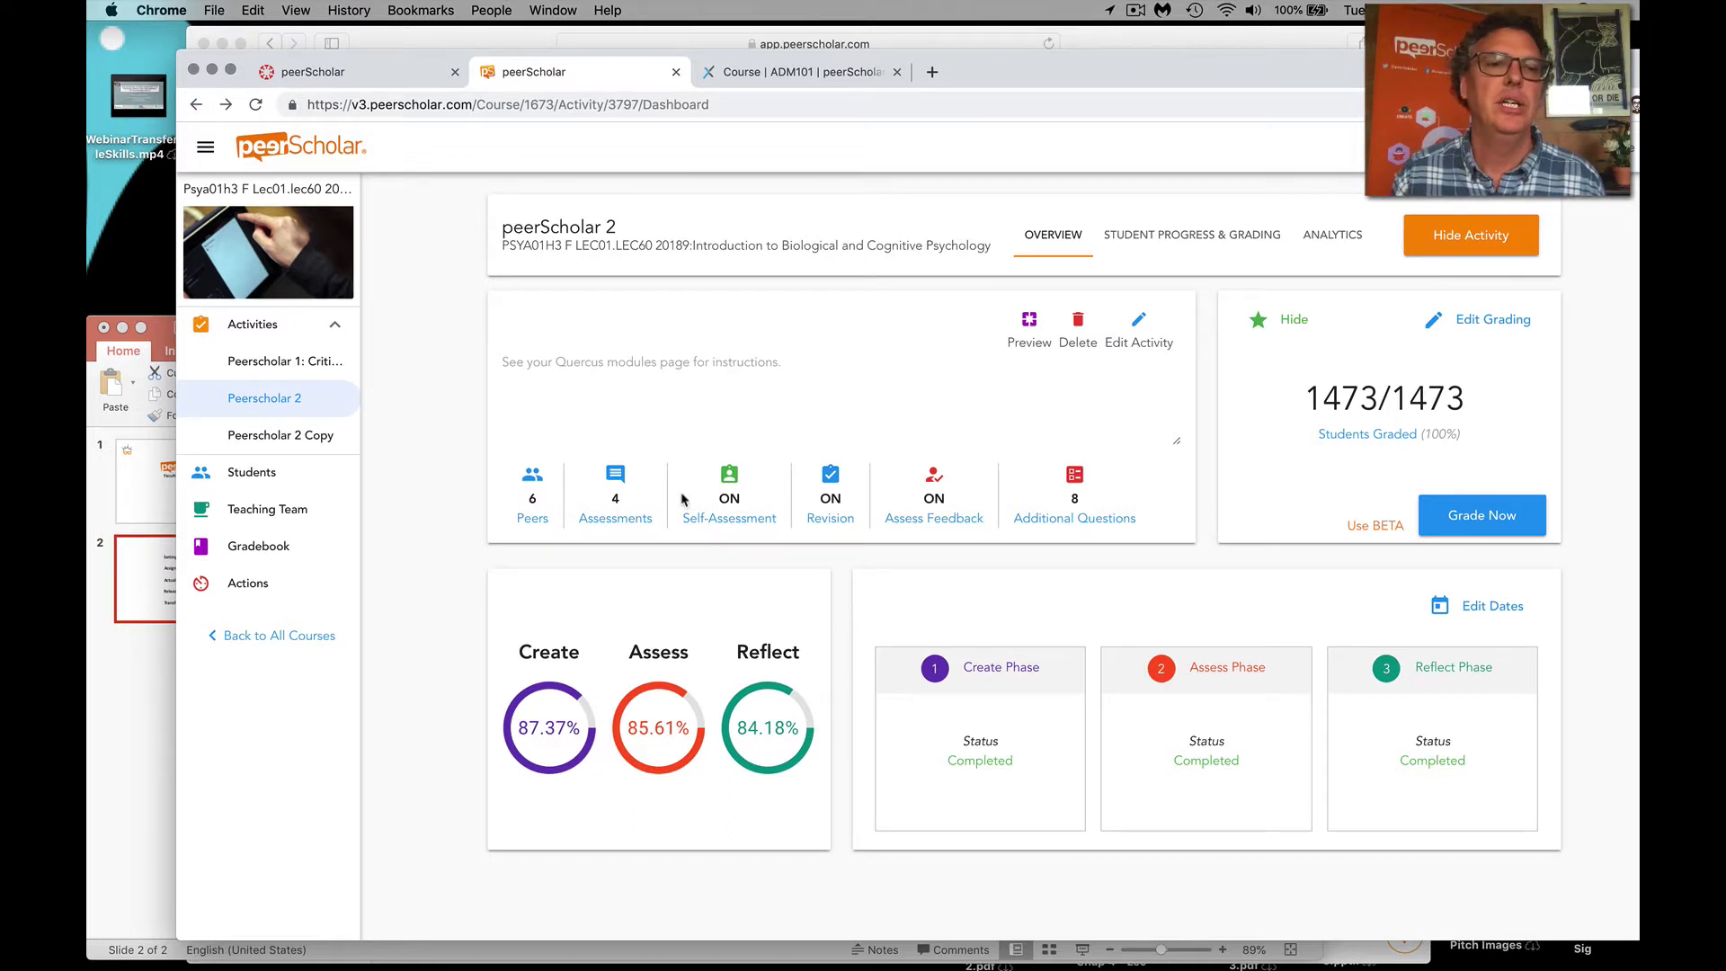
Switch to PowerPoint and correct the spelling of the slide's last topic to "Transferring the Grades"
{"action": "left_click", "coordinate": [143, 564]}
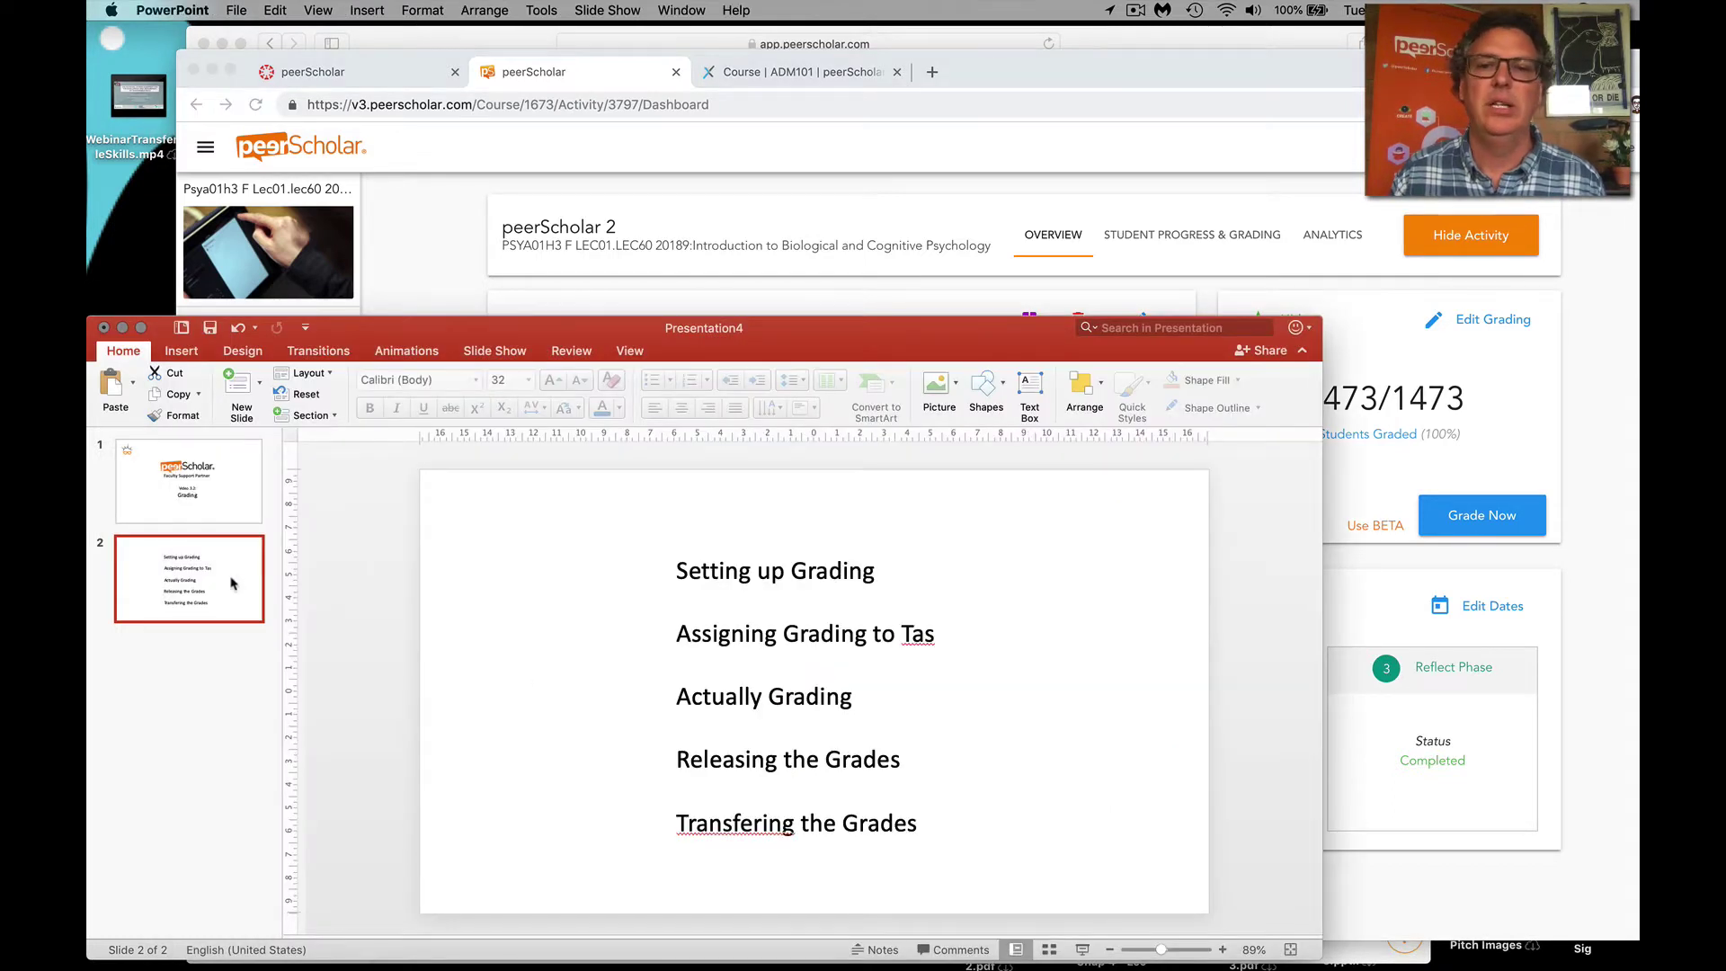
{"action": "left_click", "coordinate": [763, 822]}
{"action": "type", "text": "r"}
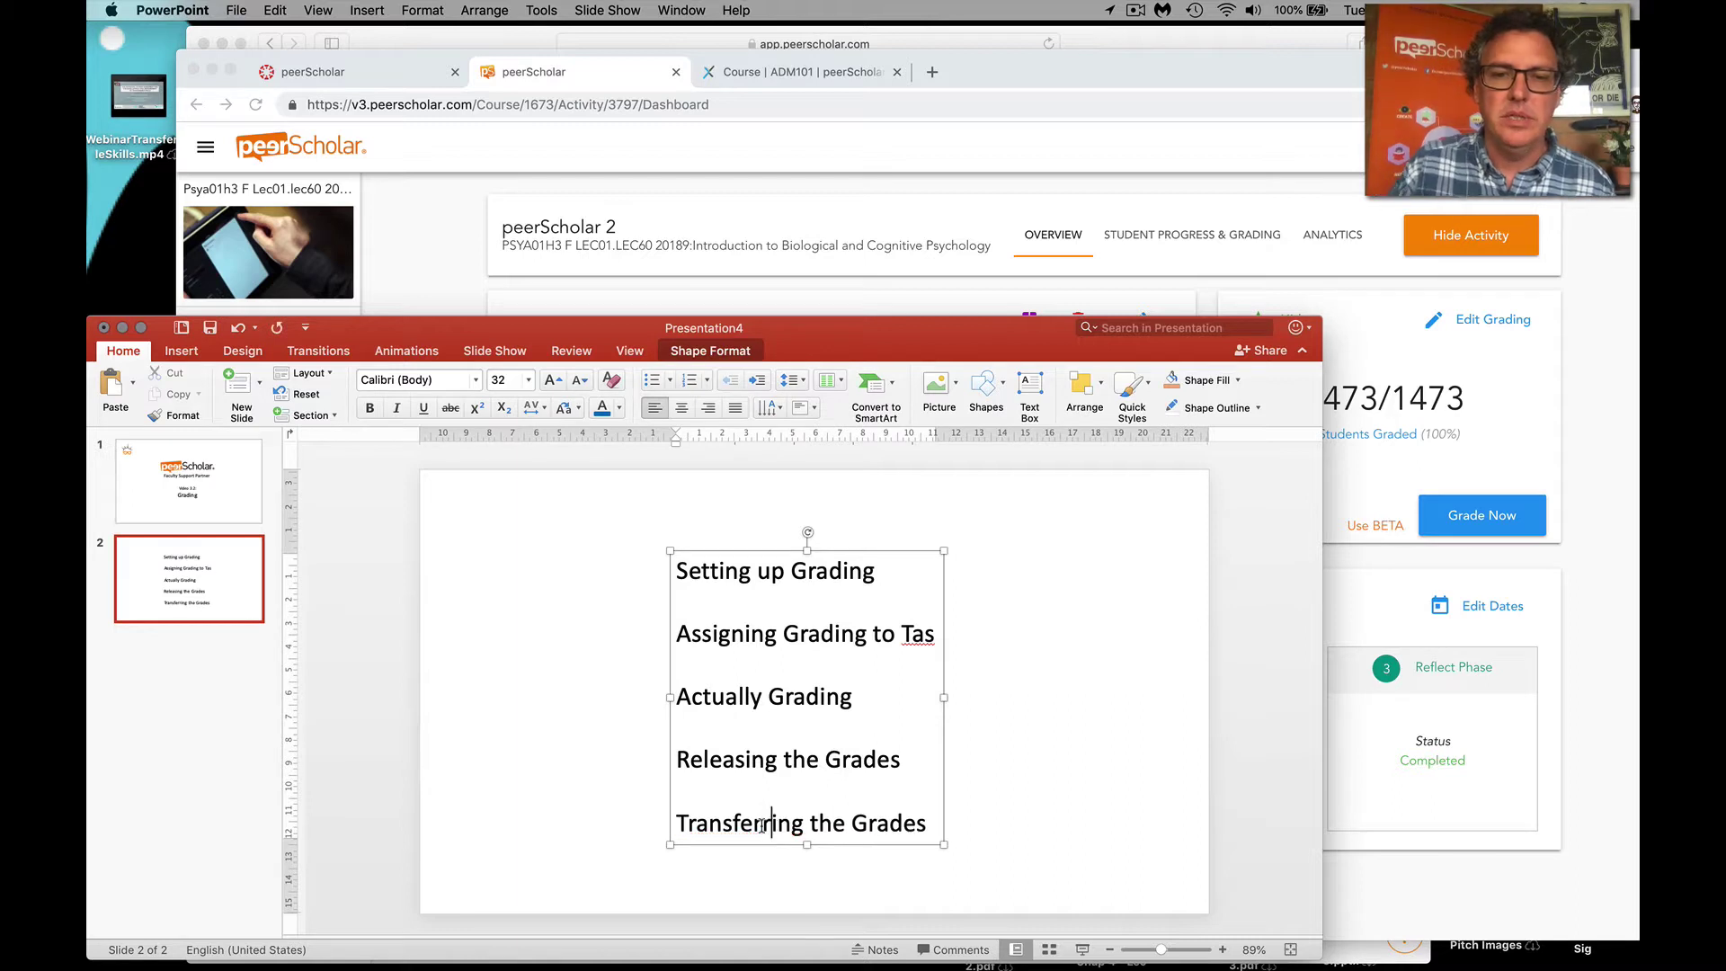
{"action": "left_click", "coordinate": [1134, 752]}
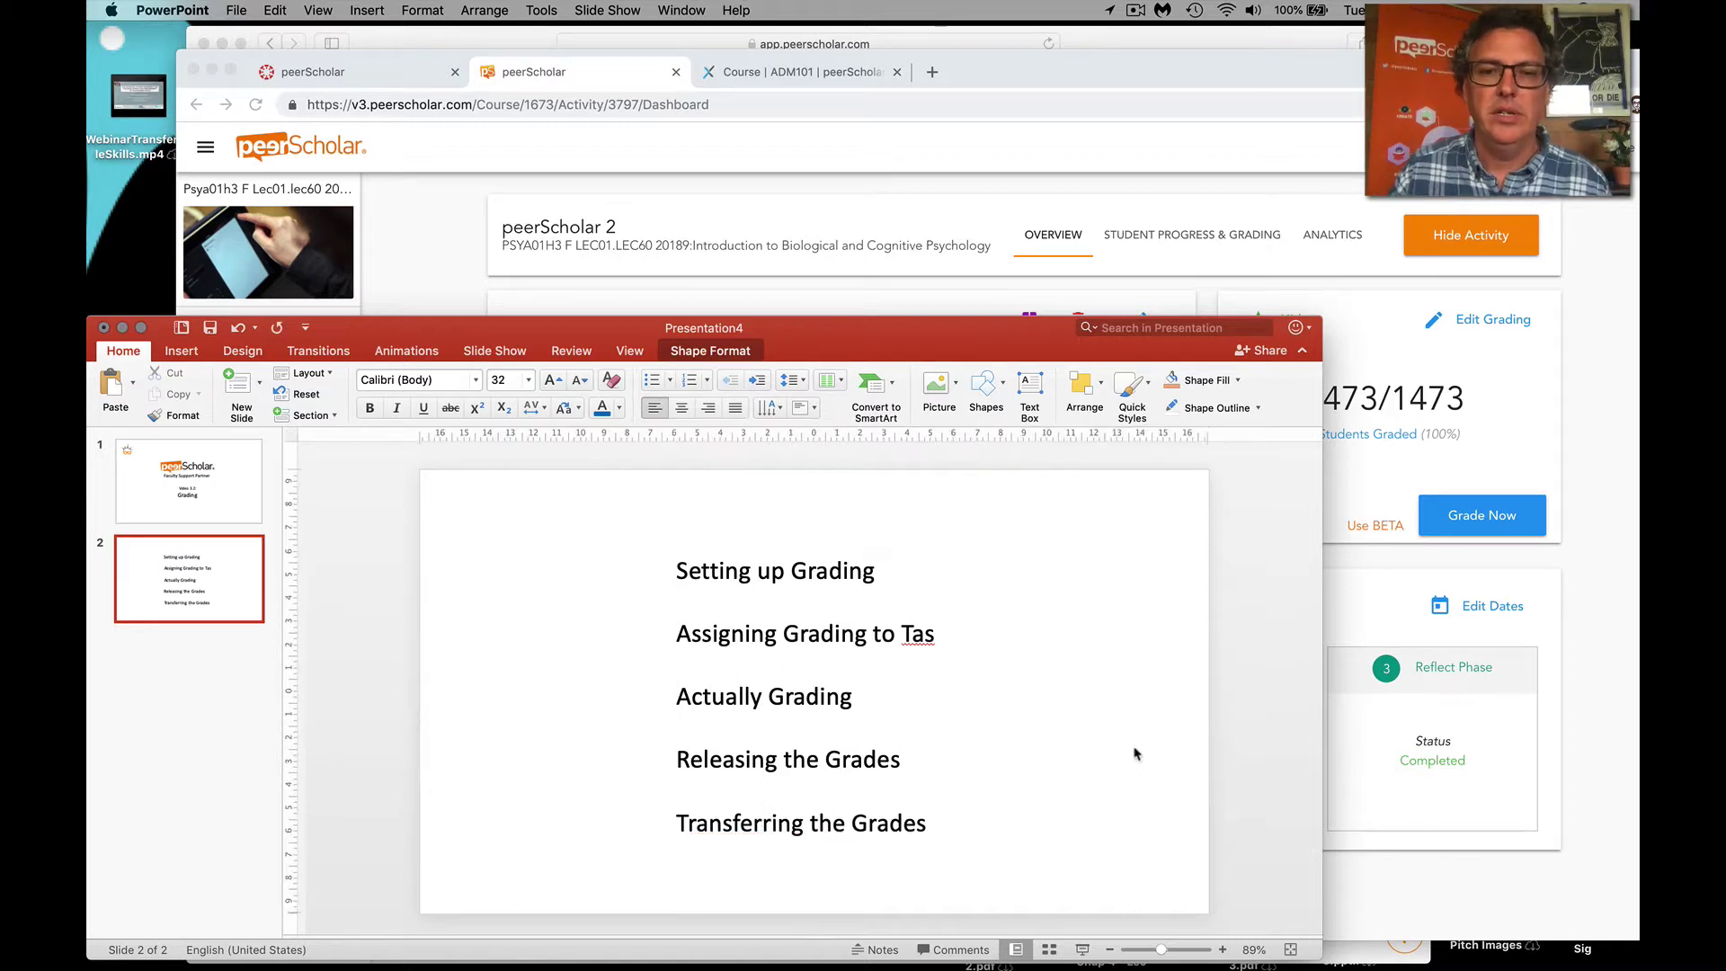
Switch back to Chrome, review the point summary in the peerScholar 2 grading options, and close them without saving
{"action": "left_click", "coordinate": [1364, 286]}
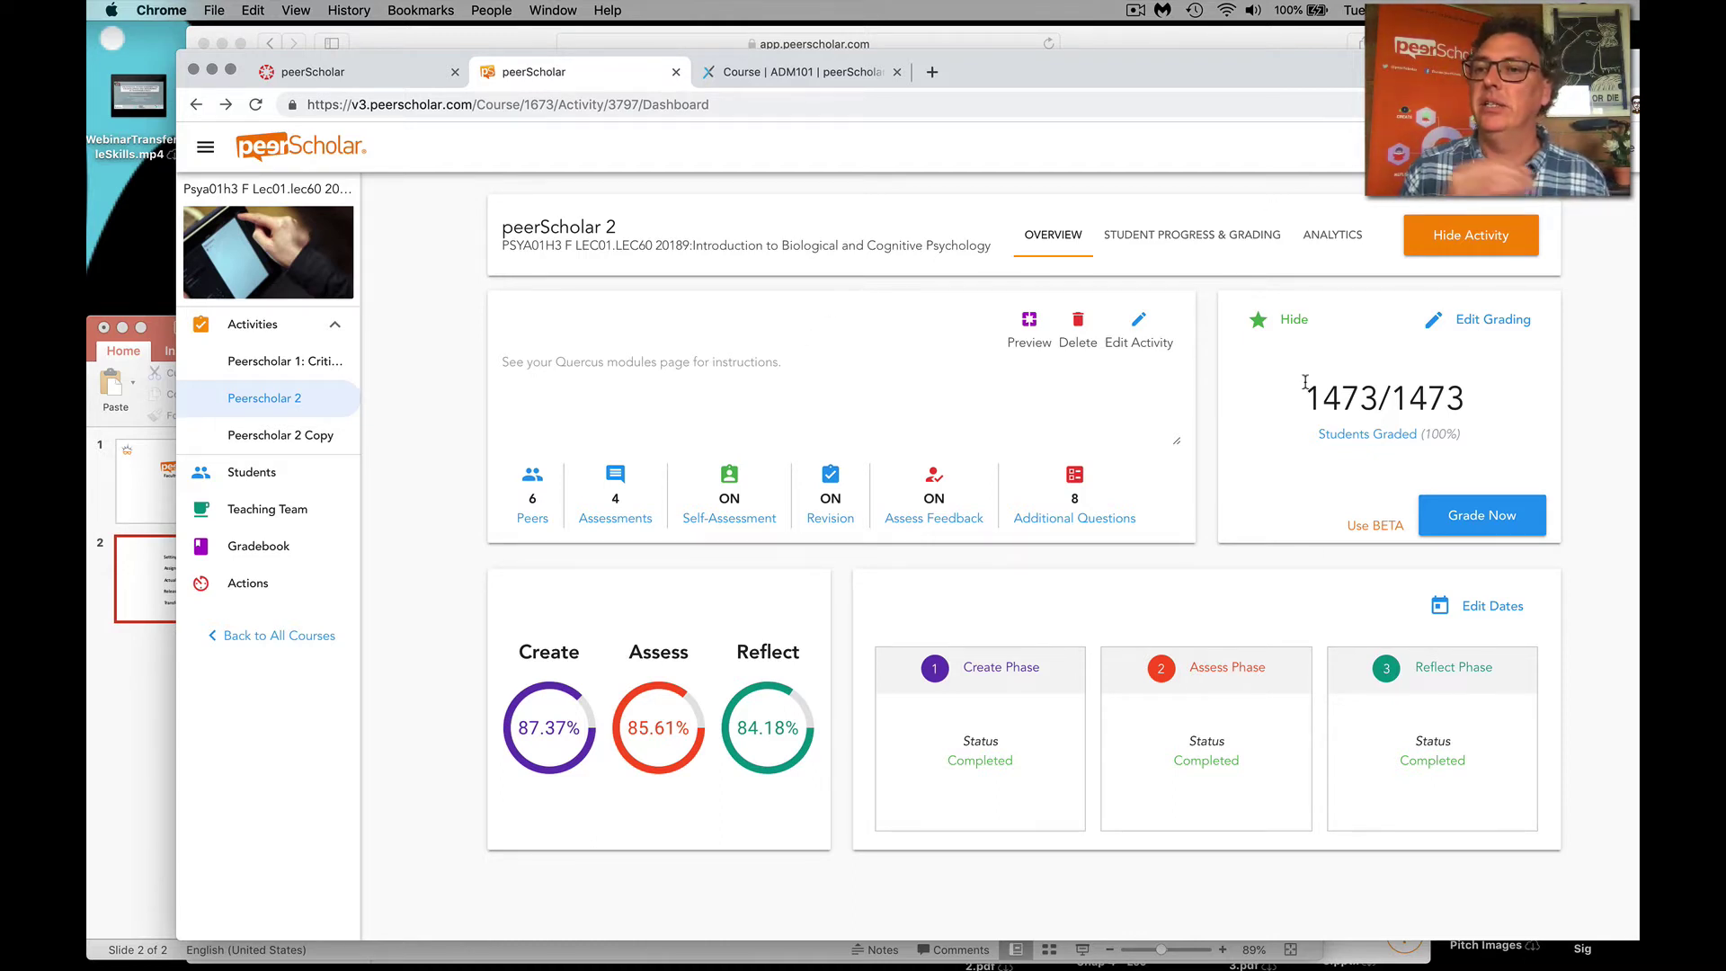
{"action": "left_click", "coordinate": [1489, 320]}
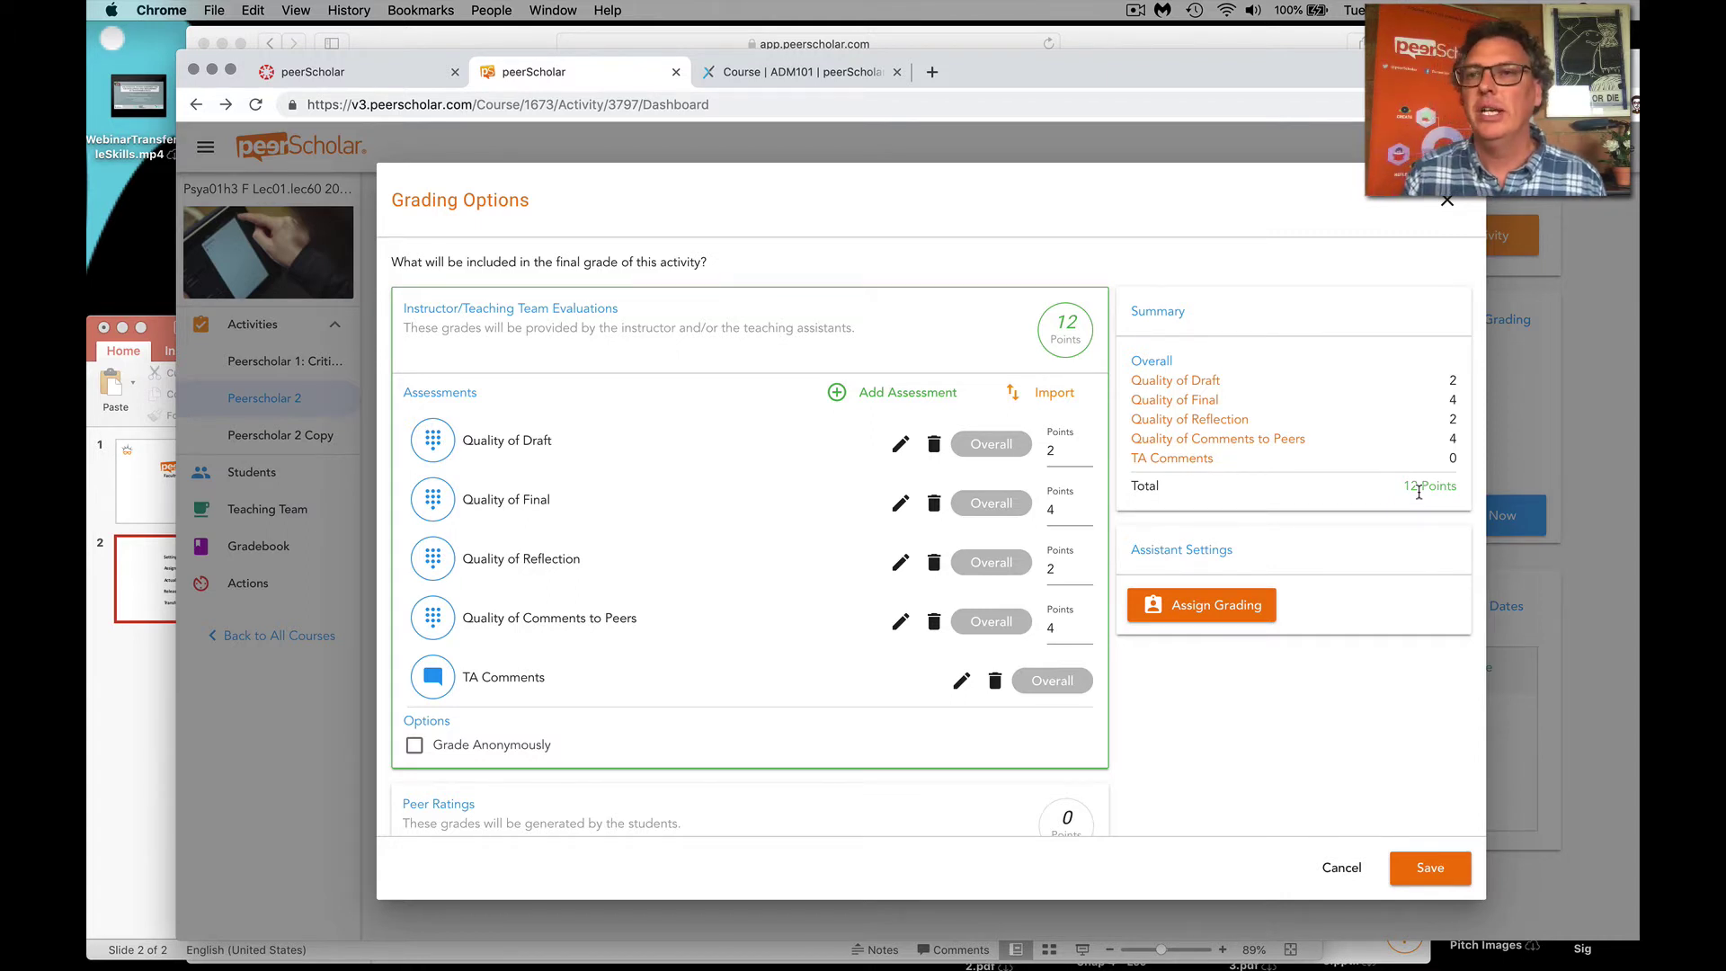
{"action": "left_click", "coordinate": [1446, 203]}
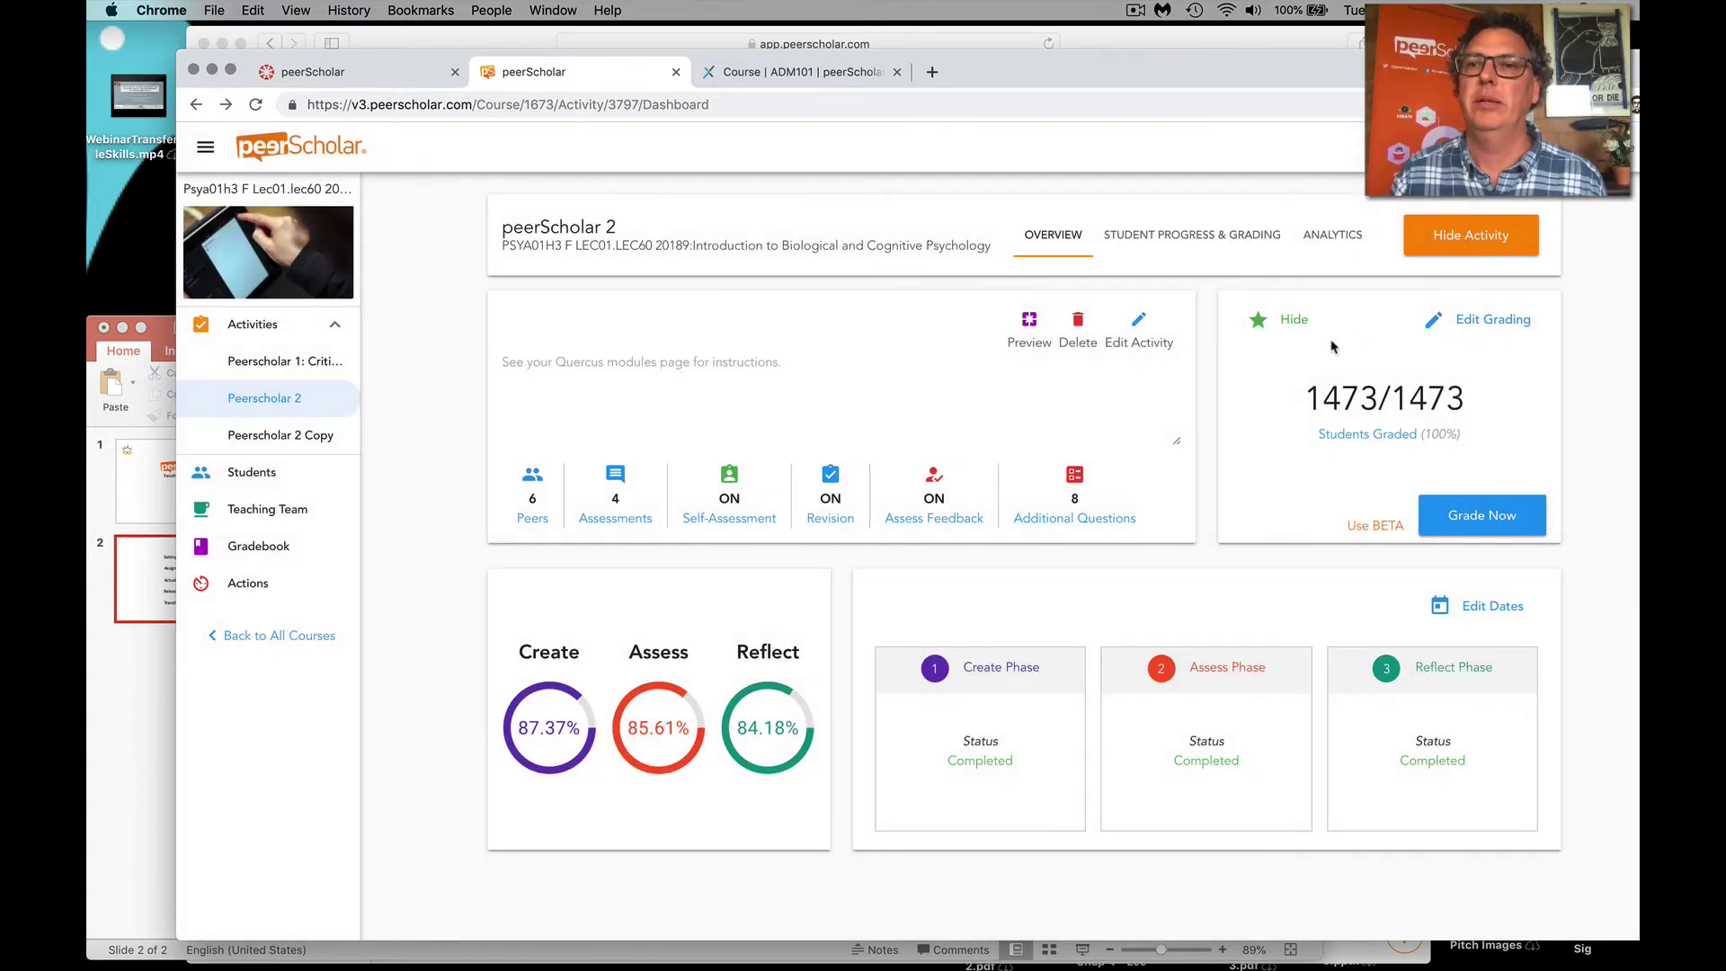
View the peerScholar 2 student progress and grades, then open the course Gradebook and bring its full width into view
{"action": "left_click", "coordinate": [1191, 237]}
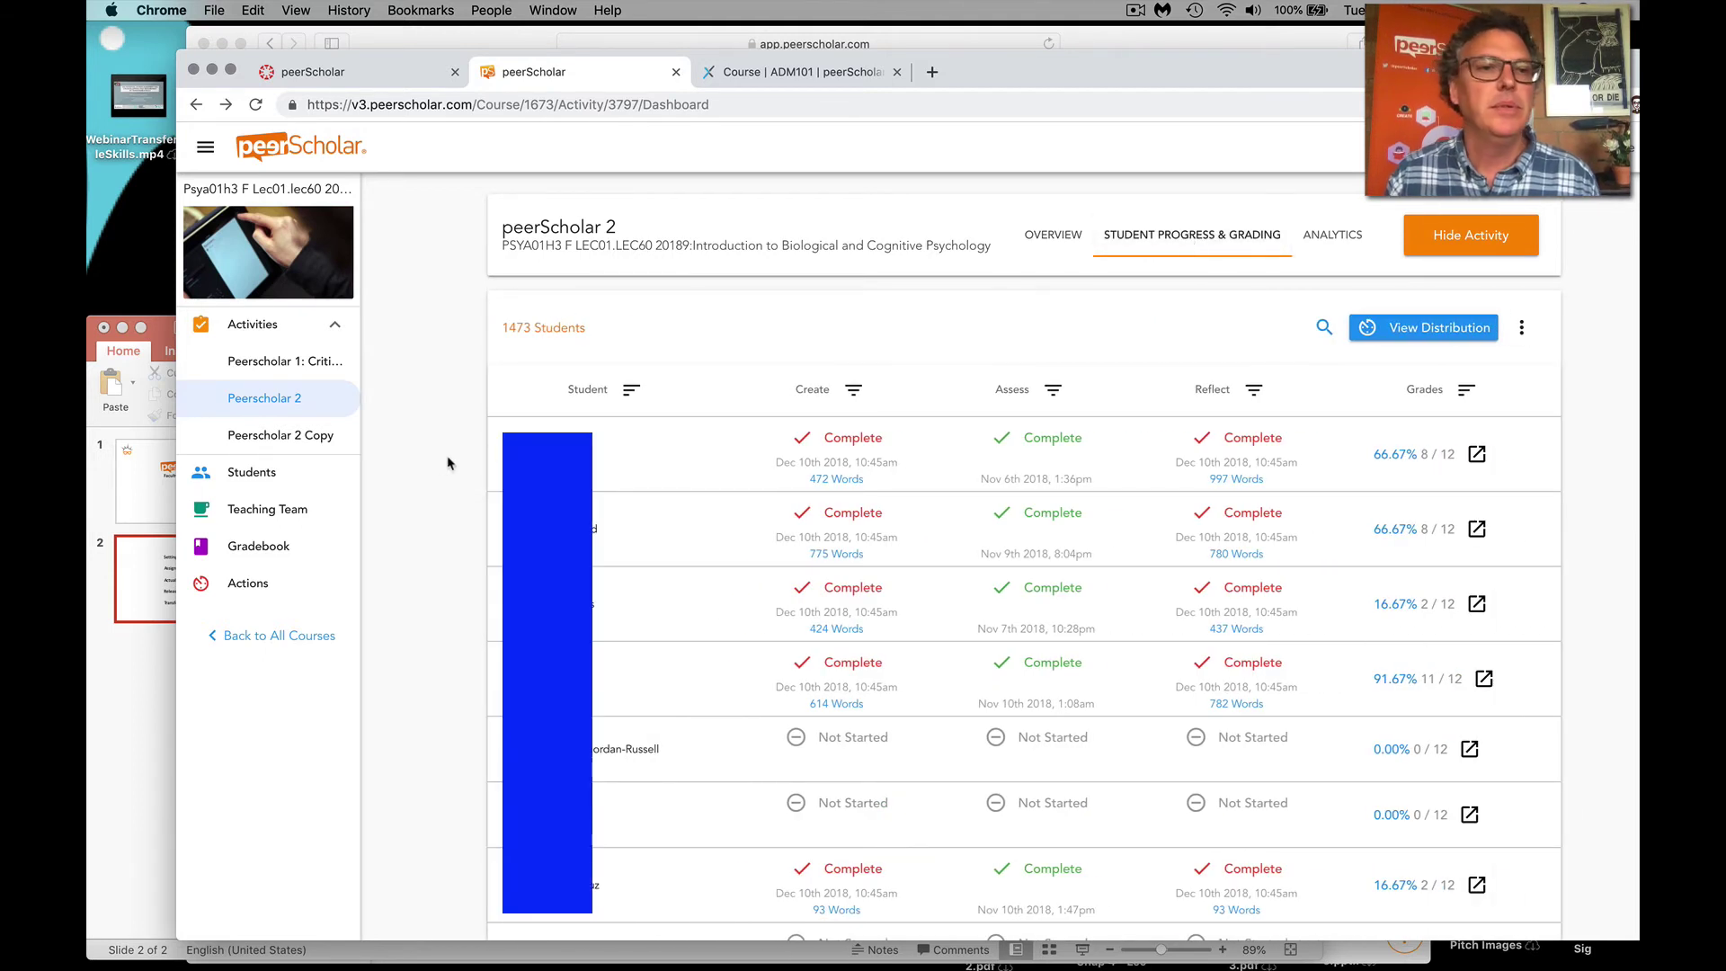
{"action": "left_click", "coordinate": [255, 551]}
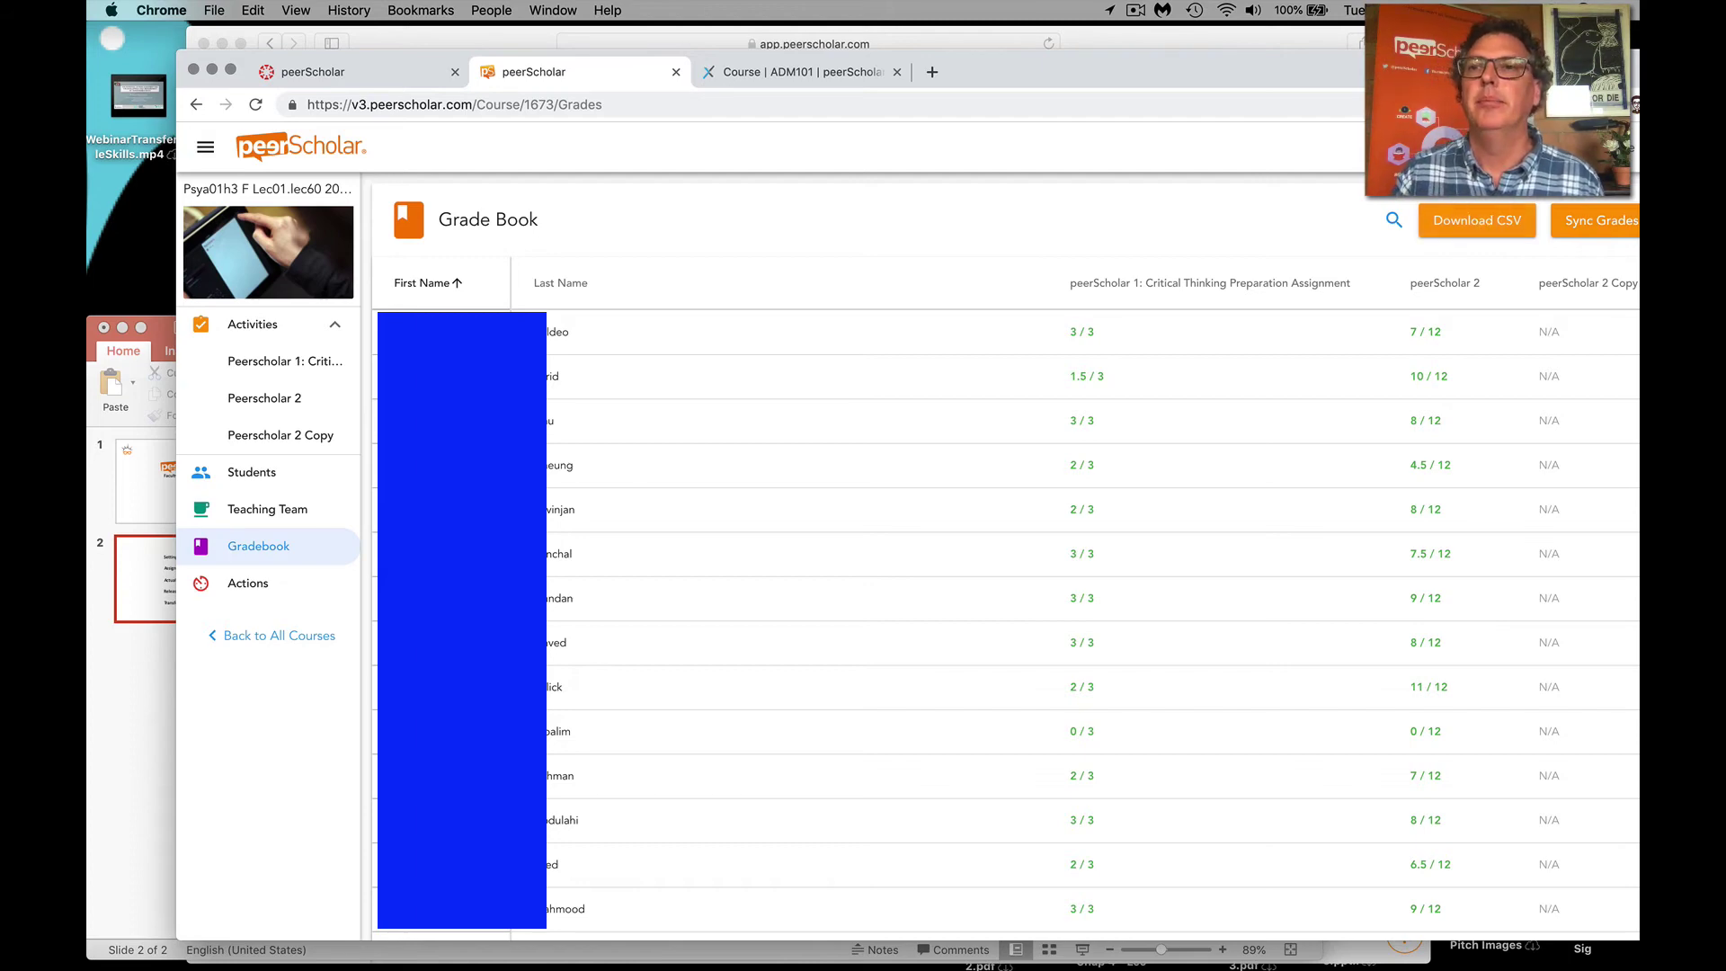
{"action": "left_click_drag", "start_coordinate": [1391, 72], "coordinate": [1323, 66]}
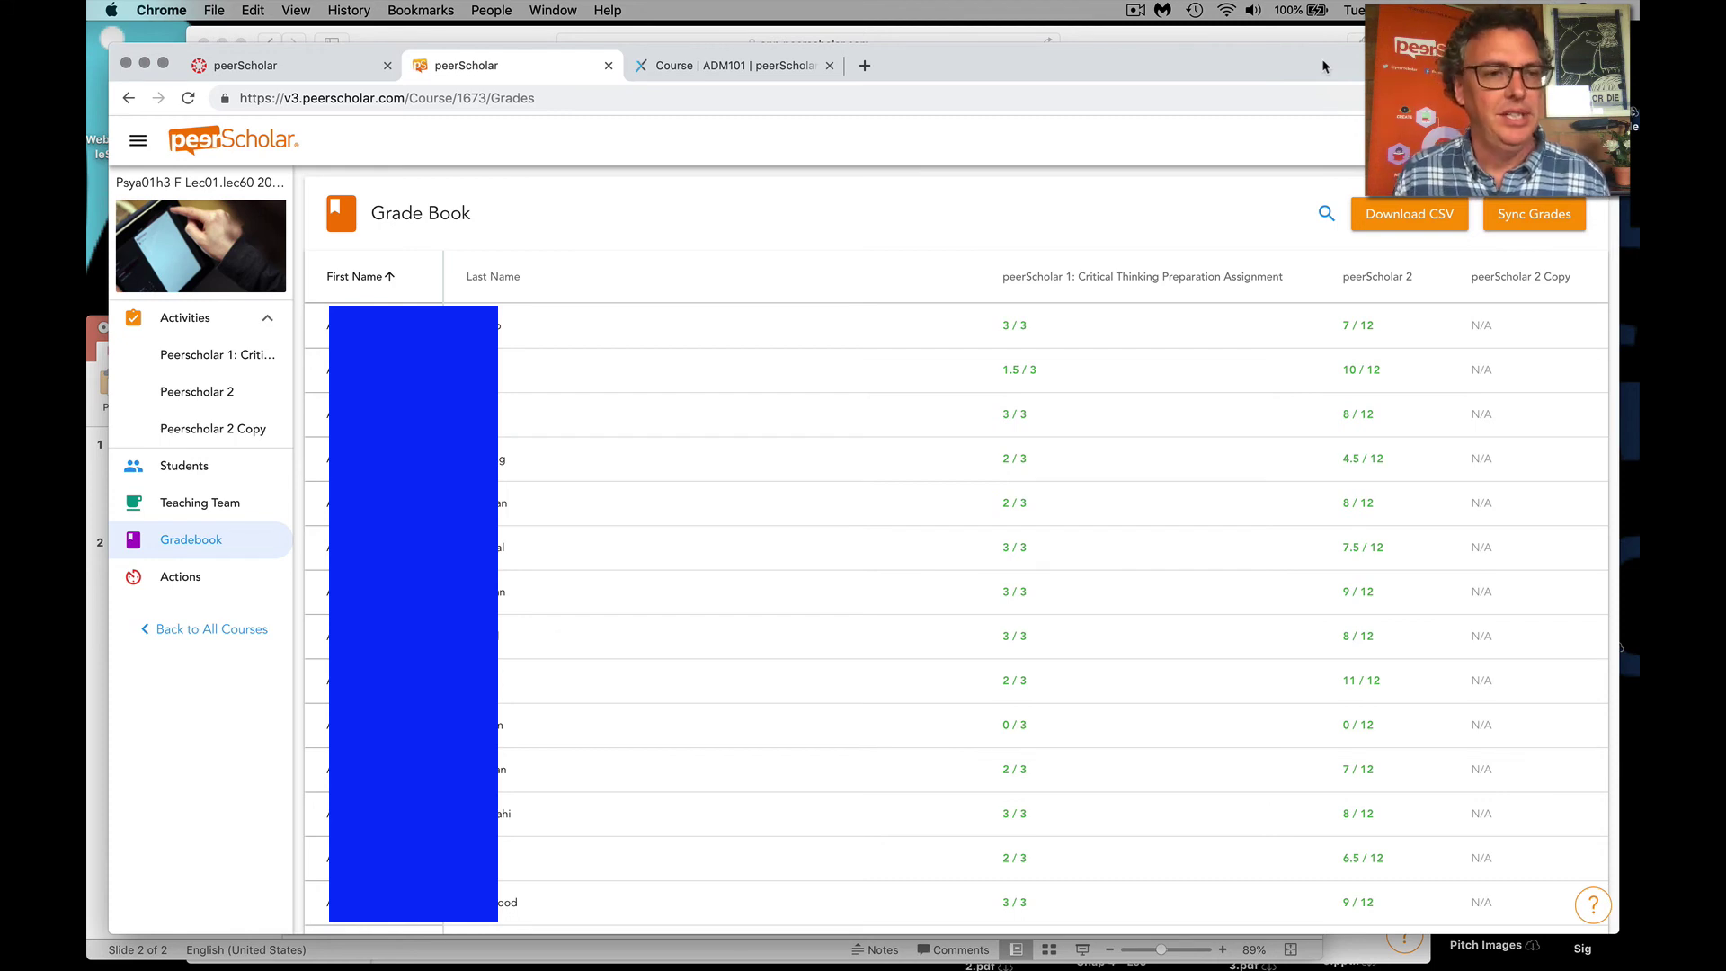
Switch to PowerPoint to view the grading topics slide again
{"action": "left_click", "coordinate": [99, 672]}
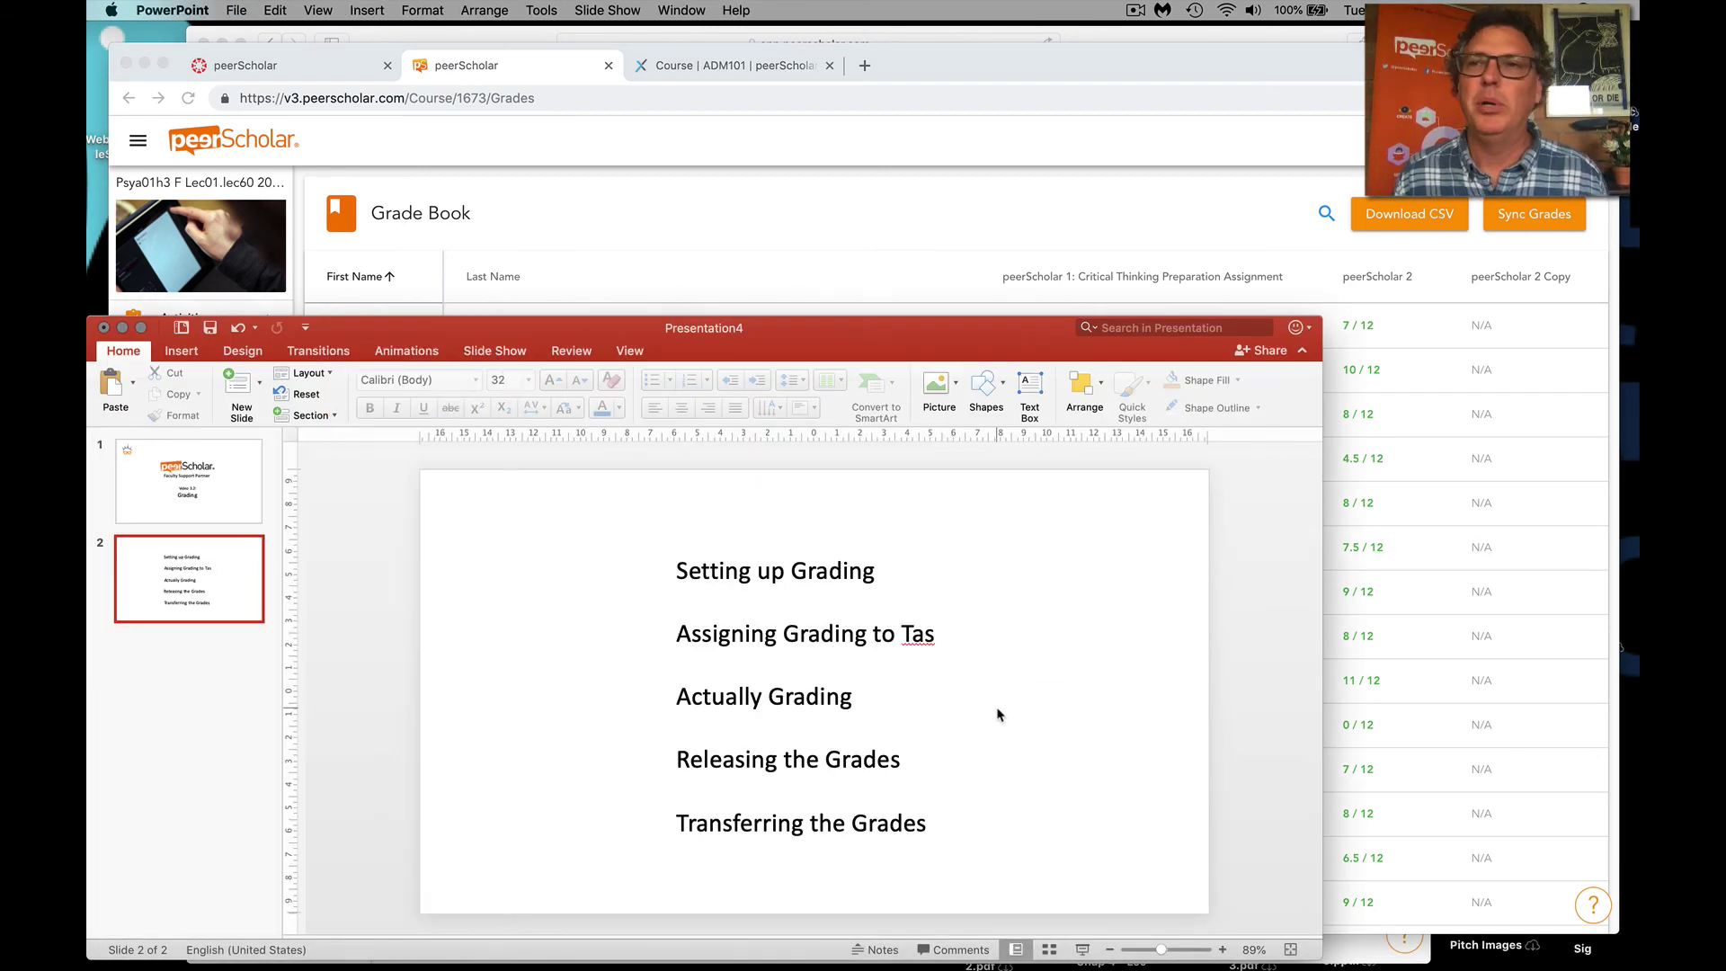